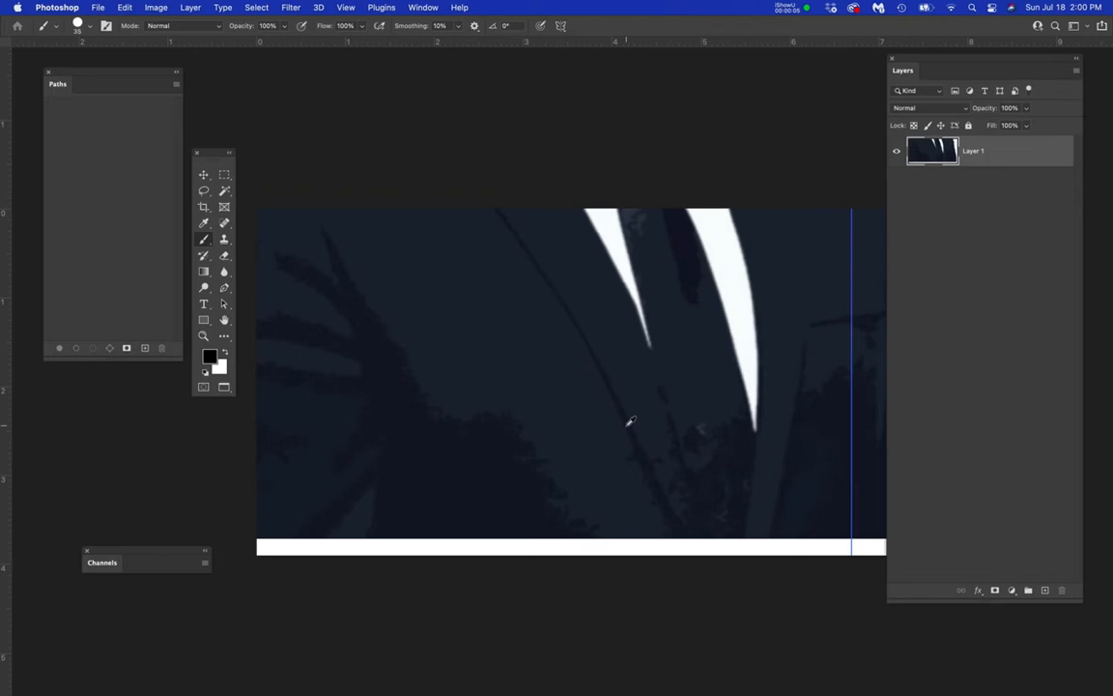
{"action": "scroll", "coordinate": [631, 422], "scroll_direction": "up", "scroll_amount": 3}
{"action": "scroll", "coordinate": [630, 422], "scroll_direction": "up", "scroll_amount": 3}
{"action": "scroll", "coordinate": [630, 423], "scroll_direction": "up", "scroll_amount": 4}
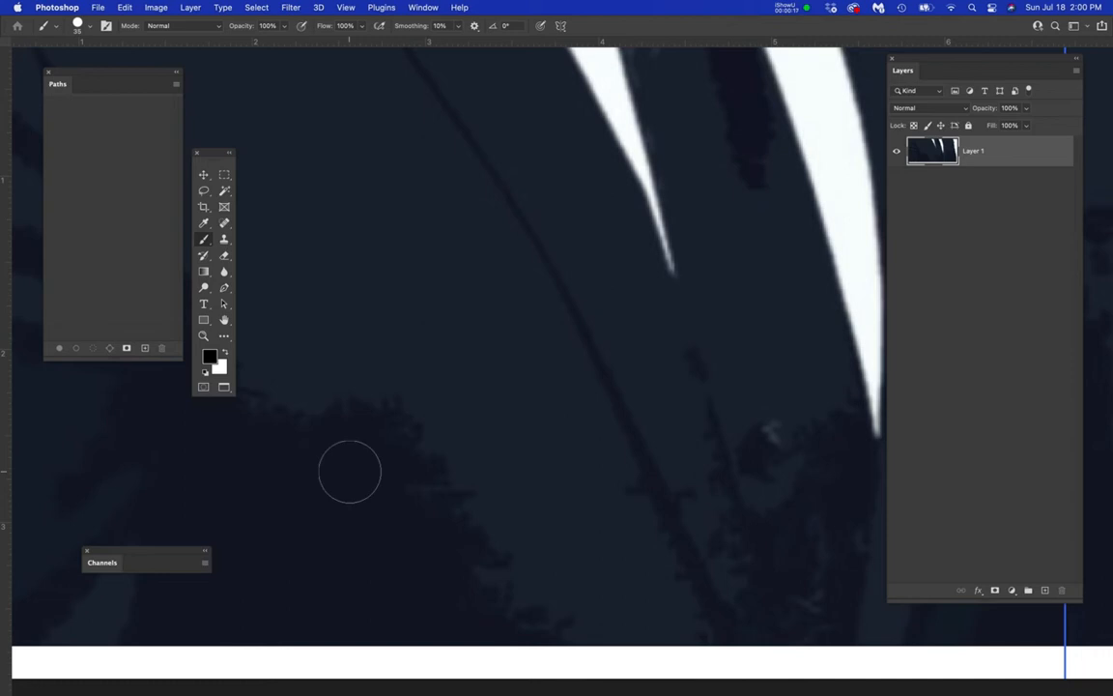
{"action": "scroll", "coordinate": [478, 421], "scroll_direction": "down", "scroll_amount": 2}
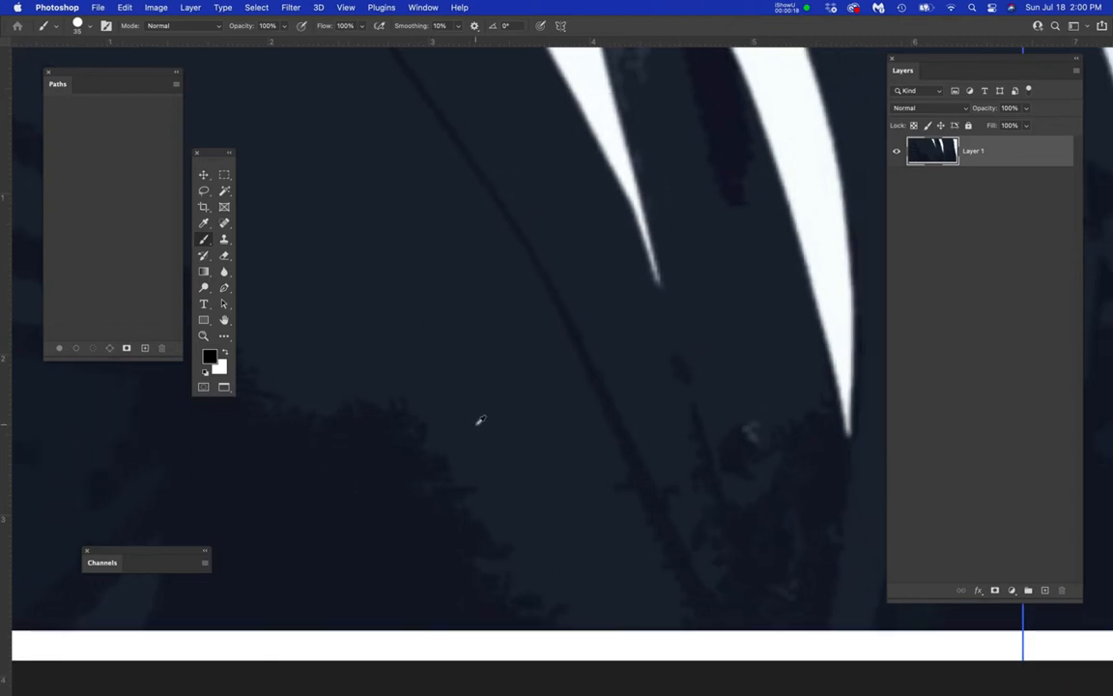
{"action": "scroll", "coordinate": [479, 421], "scroll_direction": "down", "scroll_amount": 3}
- Leave the dark bar image in Photoshop and bring Adobe Illustrator to the front
{"action": "left_click_drag", "start_coordinate": [517, 390], "coordinate": [560, 437]}
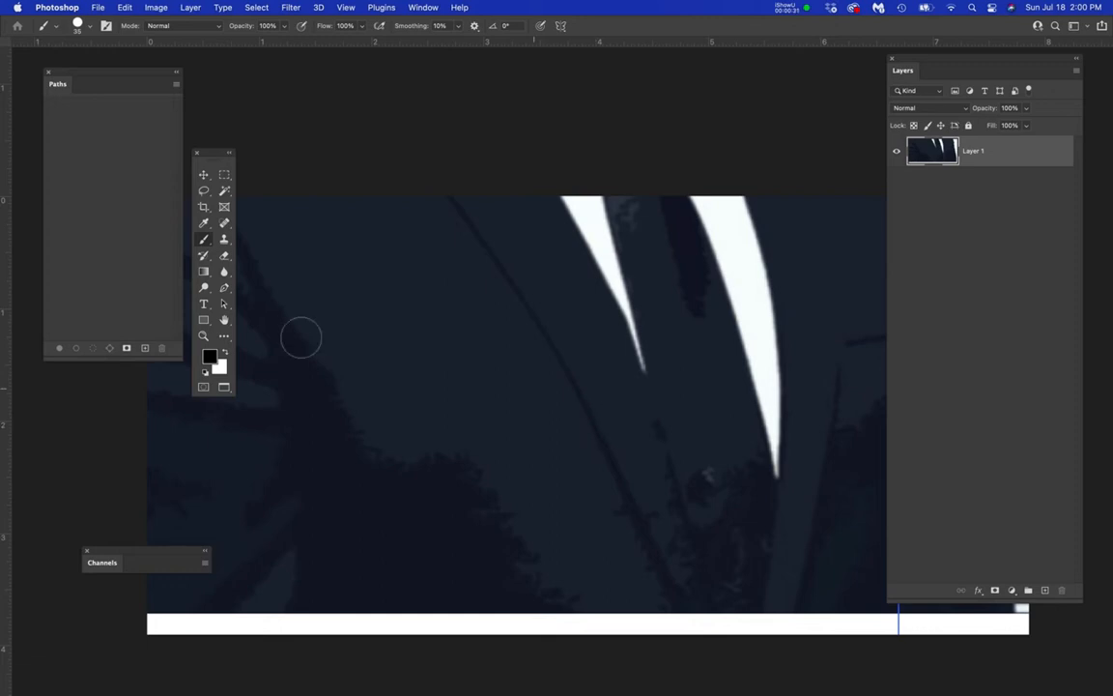
{"action": "left_click", "coordinate": [12, 329]}
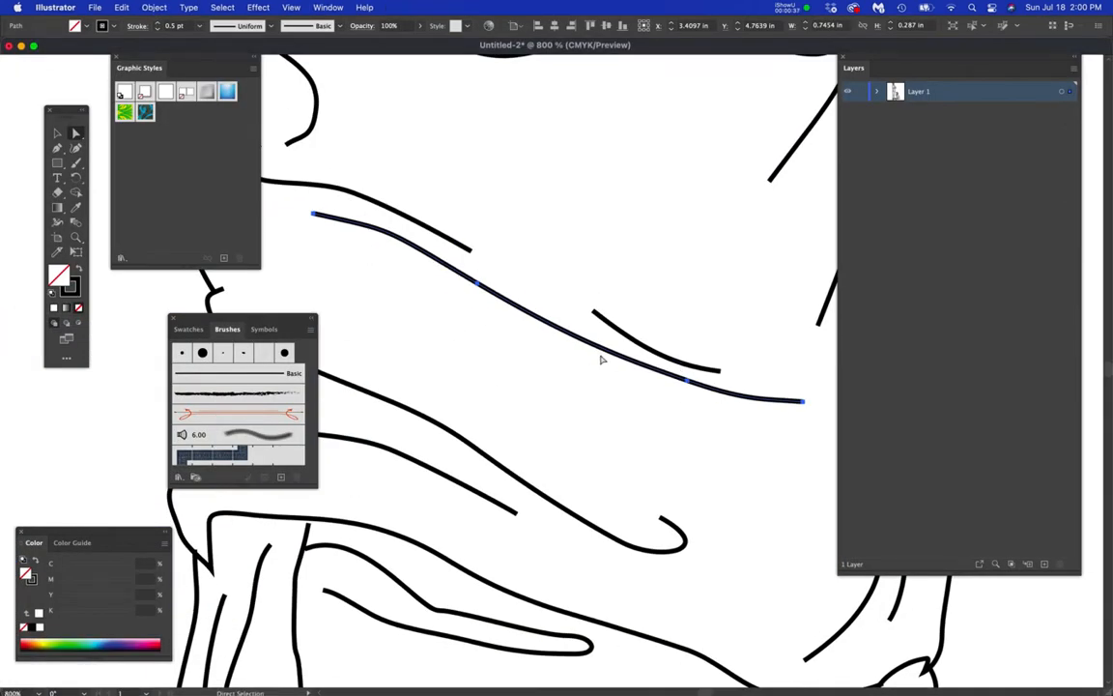
{"action": "scroll", "coordinate": [584, 355], "scroll_direction": "down", "scroll_amount": 5}
{"action": "scroll", "coordinate": [584, 355], "scroll_direction": "down", "scroll_amount": 3}
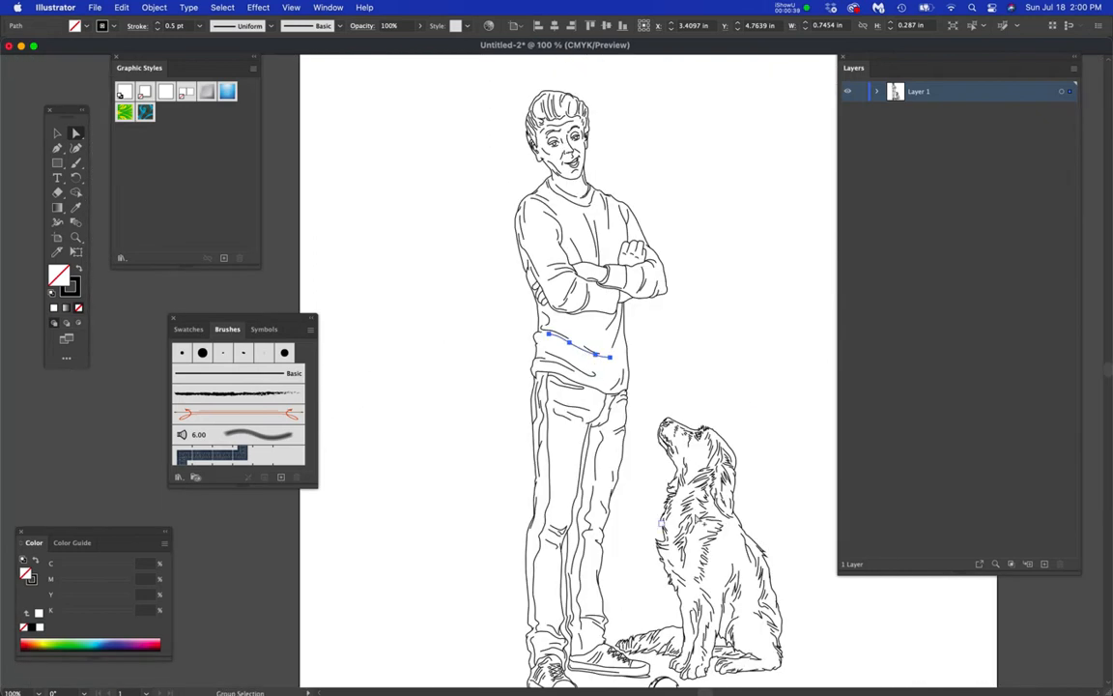
{"action": "scroll", "coordinate": [643, 439], "scroll_direction": "up", "scroll_amount": 2}
{"action": "scroll", "coordinate": [688, 468], "scroll_direction": "up", "scroll_amount": 3}
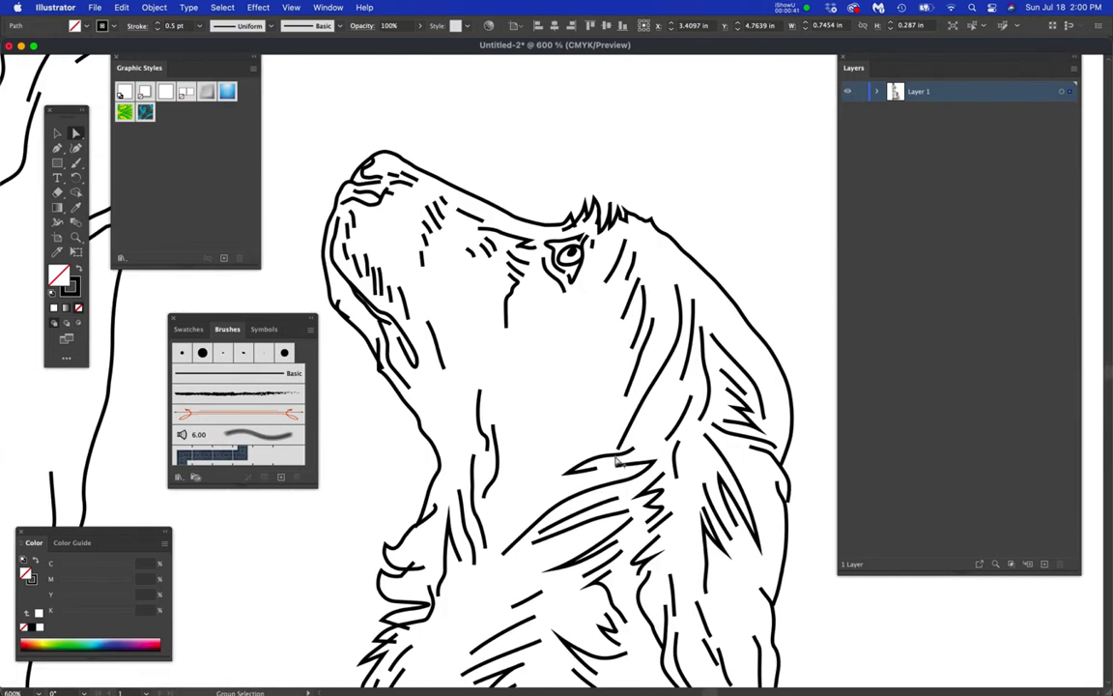
{"action": "scroll", "coordinate": [618, 462], "scroll_direction": "down", "scroll_amount": 5}
{"action": "scroll", "coordinate": [618, 462], "scroll_direction": "down", "scroll_amount": 2}
{"action": "scroll", "coordinate": [456, 340], "scroll_direction": "up", "scroll_amount": 2}
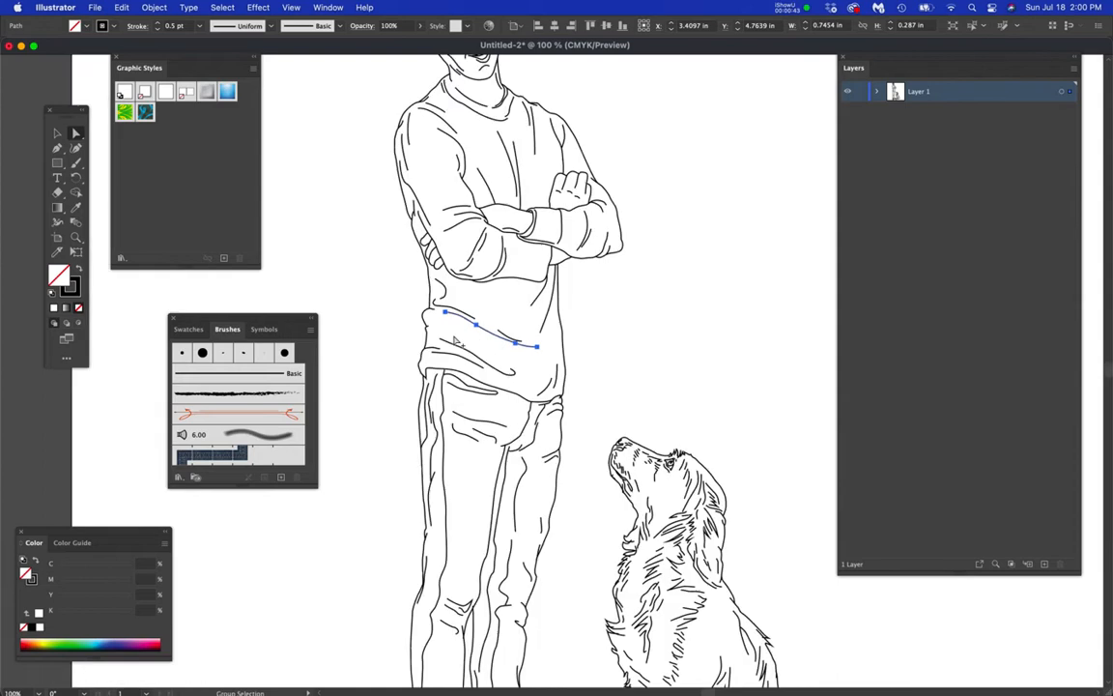
{"action": "scroll", "coordinate": [456, 341], "scroll_direction": "up", "scroll_amount": 2}
{"action": "scroll", "coordinate": [456, 340], "scroll_direction": "up", "scroll_amount": 1}
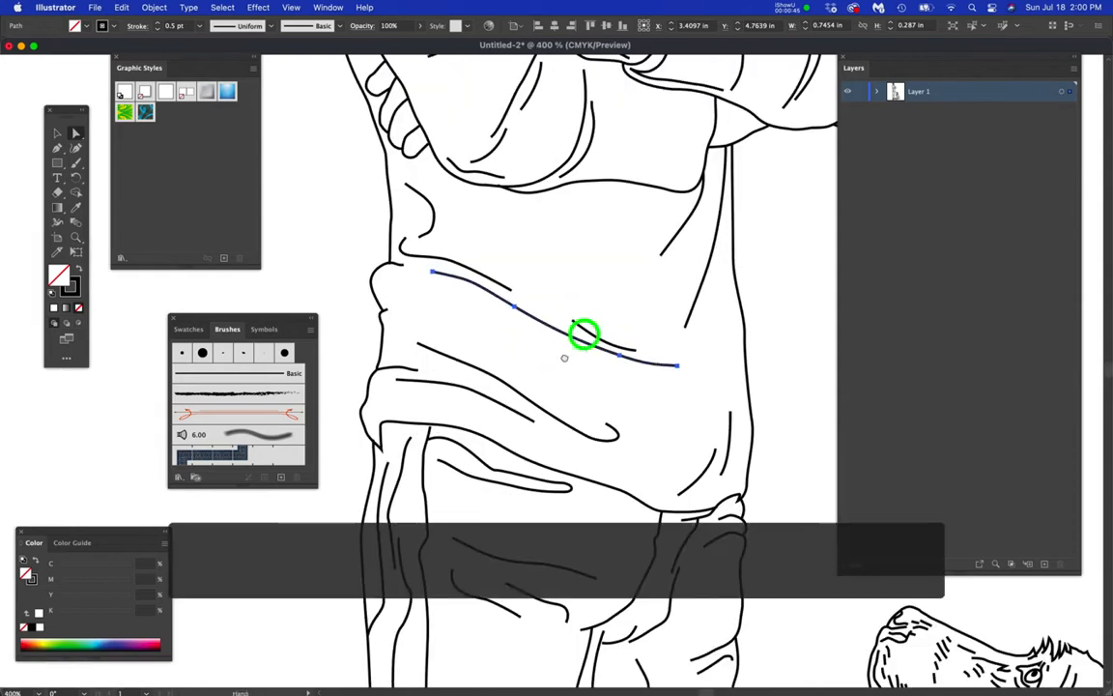
- Select the long sweater crease path and give it the Charcoal - Feather brush
{"action": "mouse_move", "coordinate": [579, 330]}
{"action": "left_mouse_down"}
{"action": "mouse_move", "coordinate": [609, 309]}
{"action": "mouse_move", "coordinate": [604, 290]}
{"action": "left_mouse_up"}
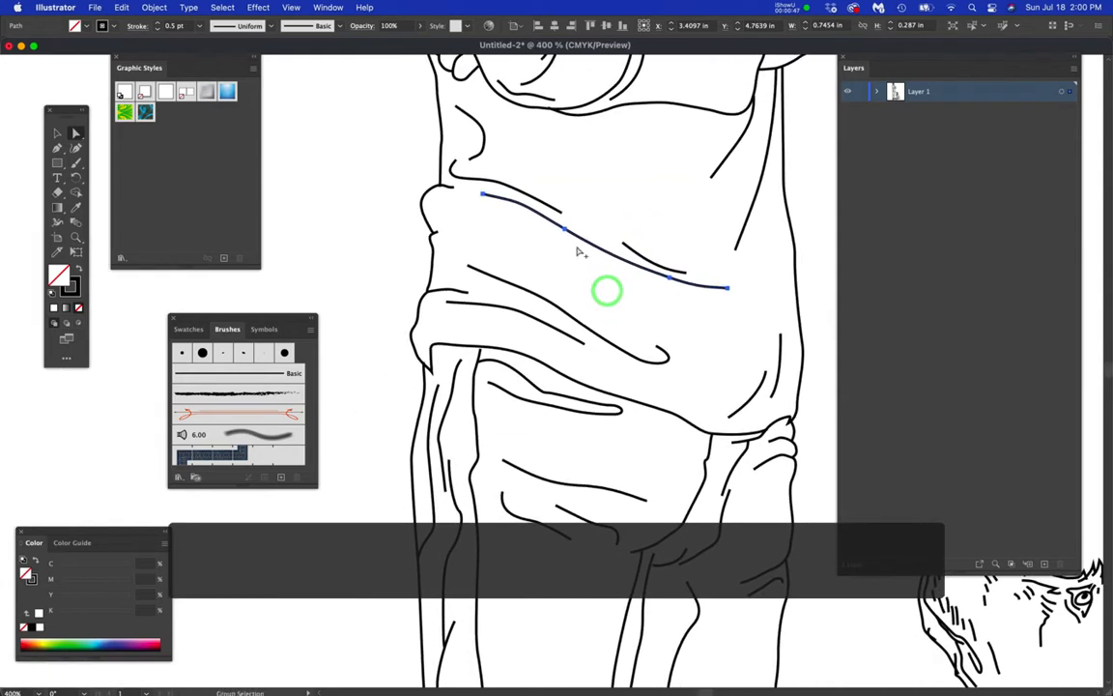
{"action": "scroll", "coordinate": [604, 290], "scroll_direction": "up", "scroll_amount": 2}
{"action": "left_click_drag", "start_coordinate": [578, 251], "coordinate": [532, 273]}
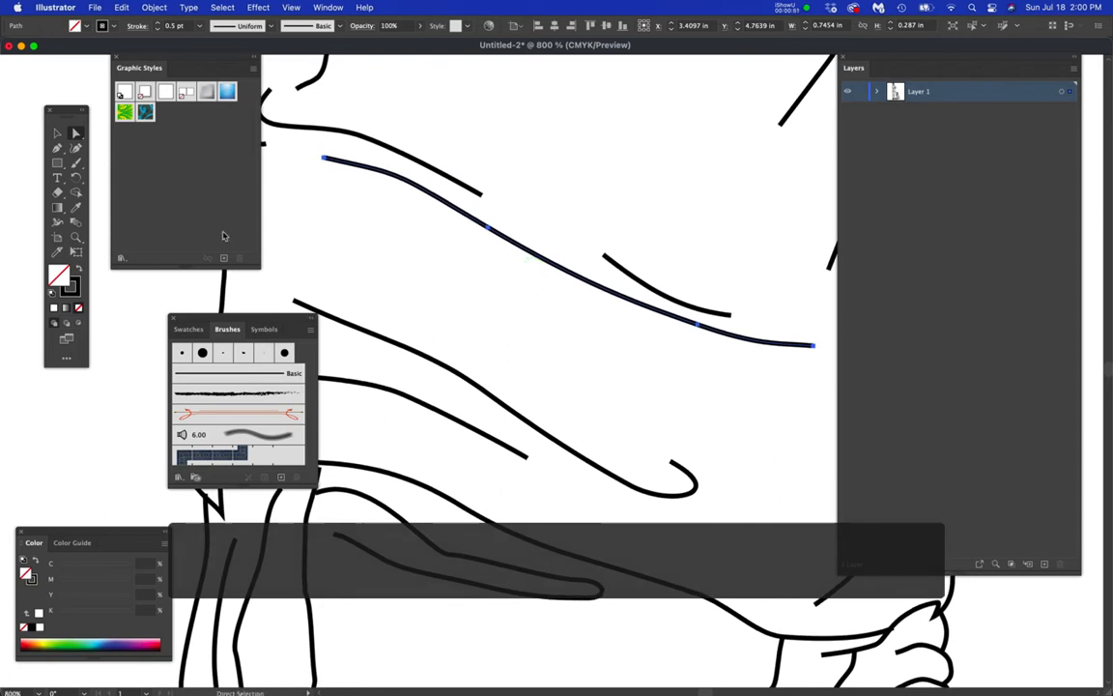
{"action": "left_click", "coordinate": [57, 131]}
{"action": "left_click", "coordinate": [440, 85]}
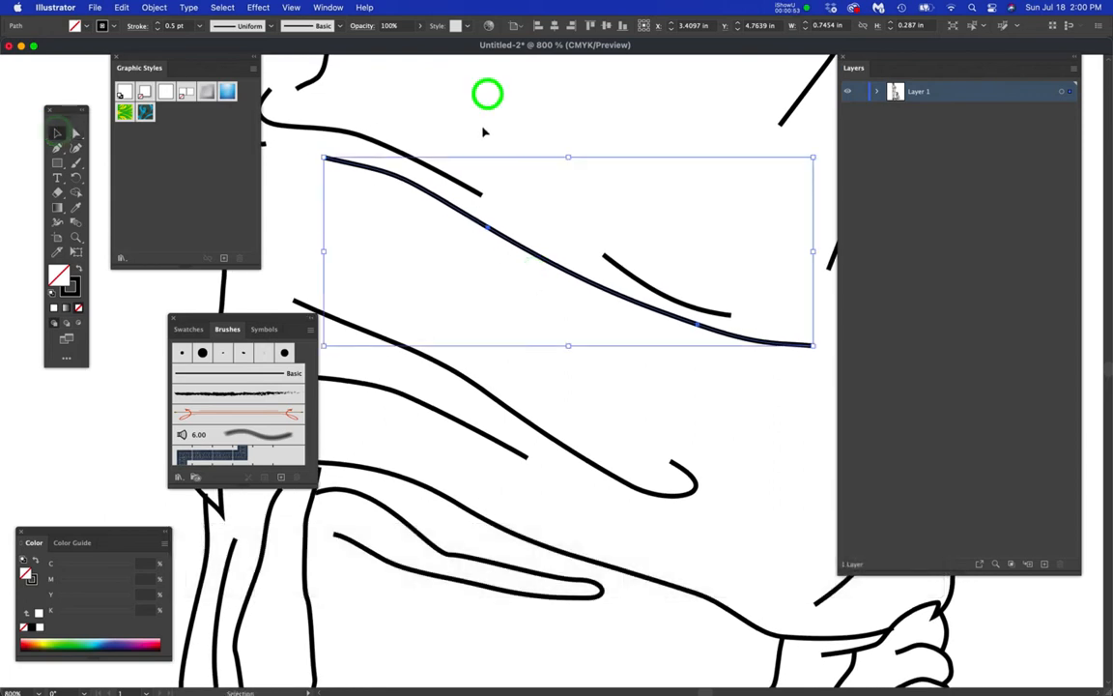
{"action": "left_click", "coordinate": [427, 196]}
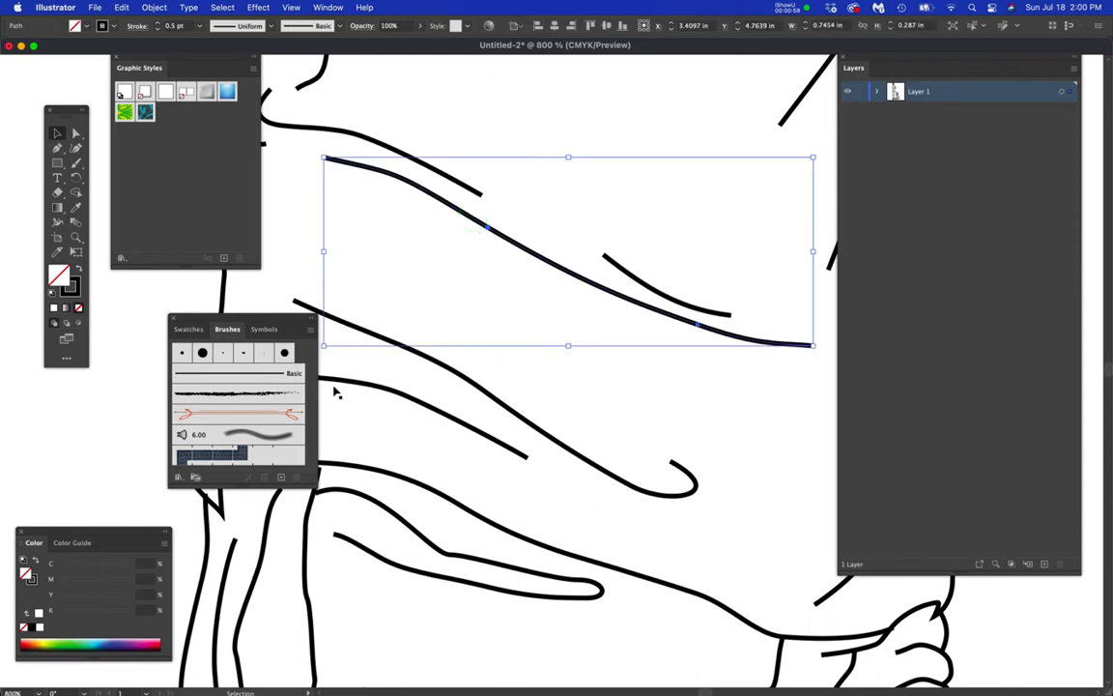
{"action": "left_click", "coordinate": [243, 398]}
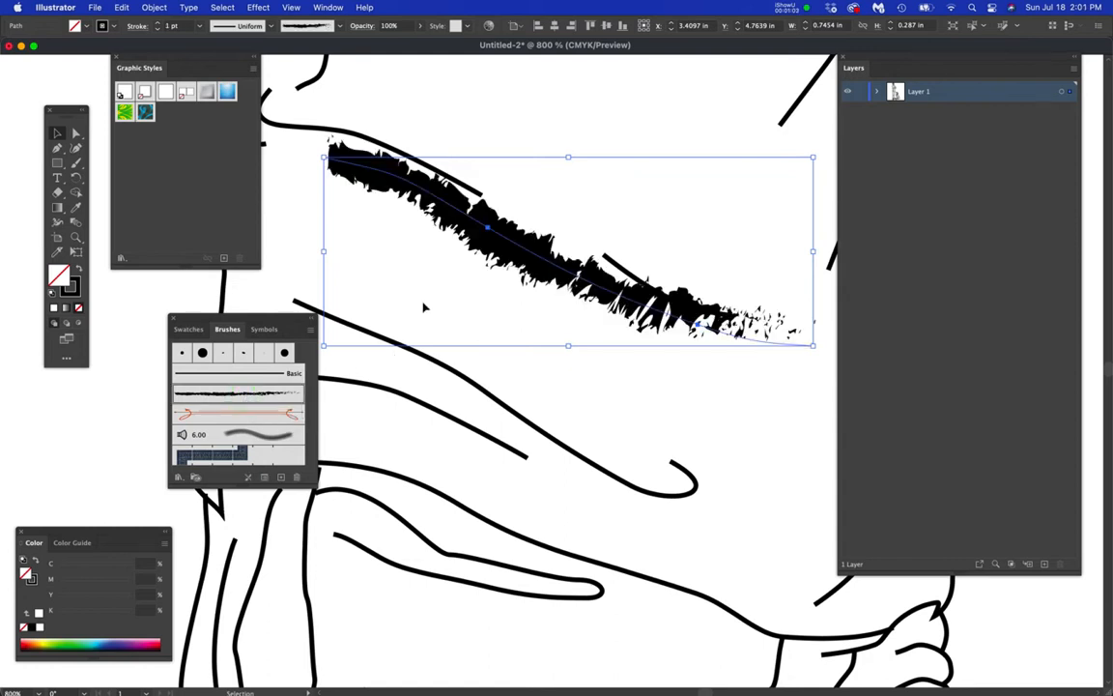
- Set the crease stroke weight to 0.2 pt, then 0.4 pt, and deselect it
{"action": "left_click", "coordinate": [171, 26]}
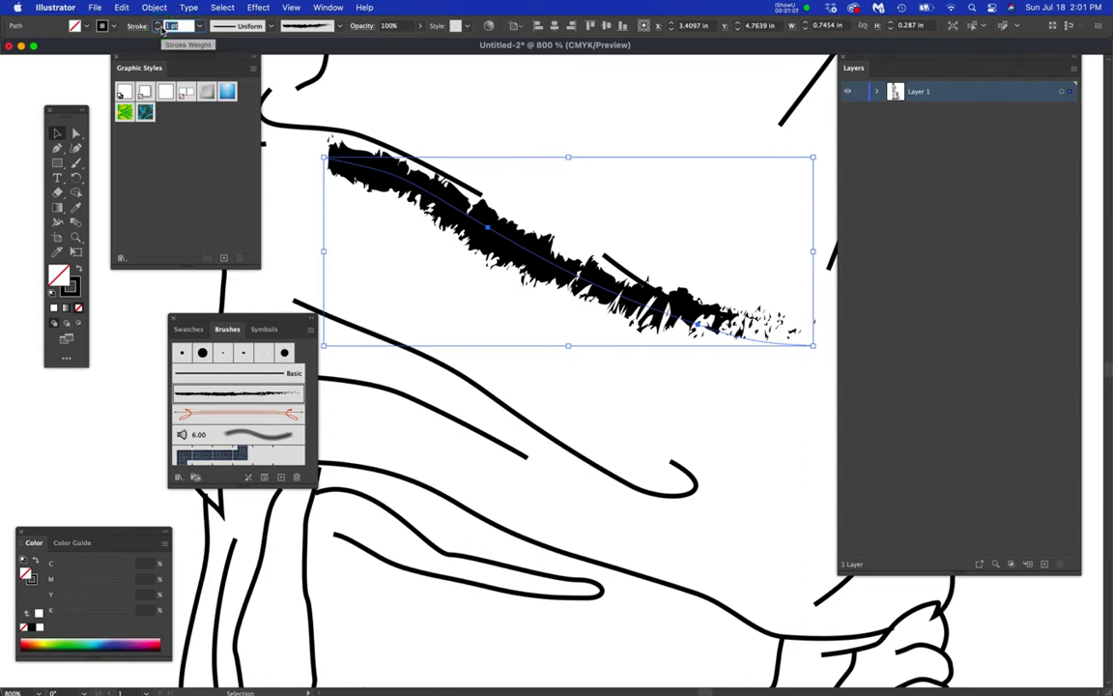
{"action": "type", "text": ".2"}
{"action": "key", "text": "Return"}
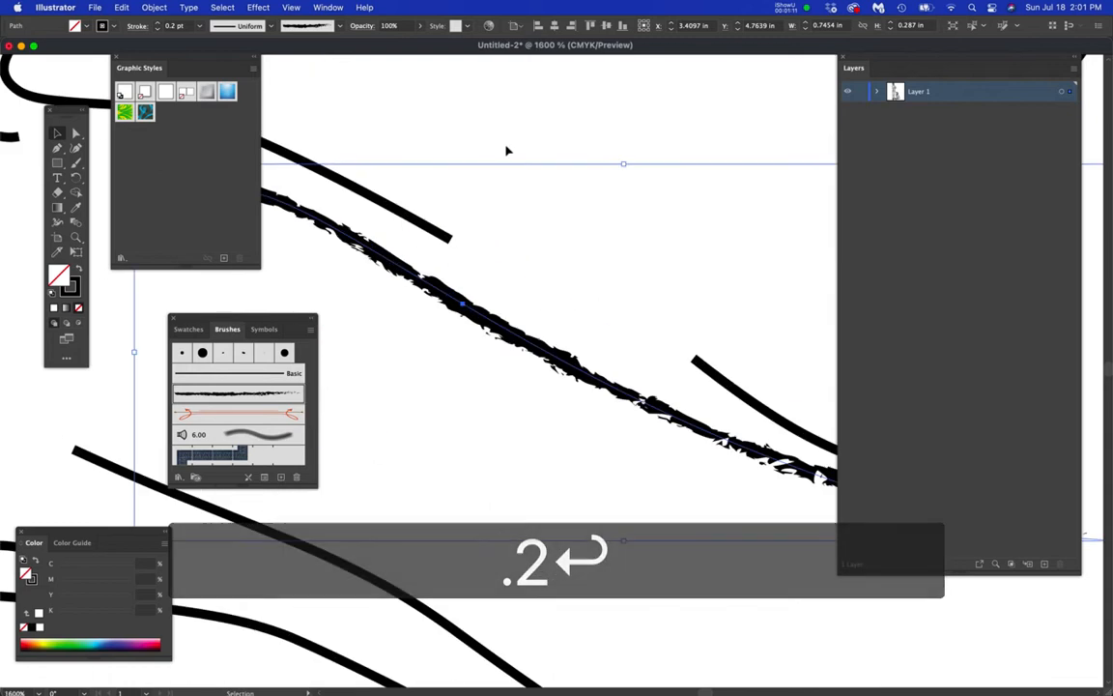
{"action": "scroll", "coordinate": [458, 136], "scroll_direction": "up", "scroll_amount": 3}
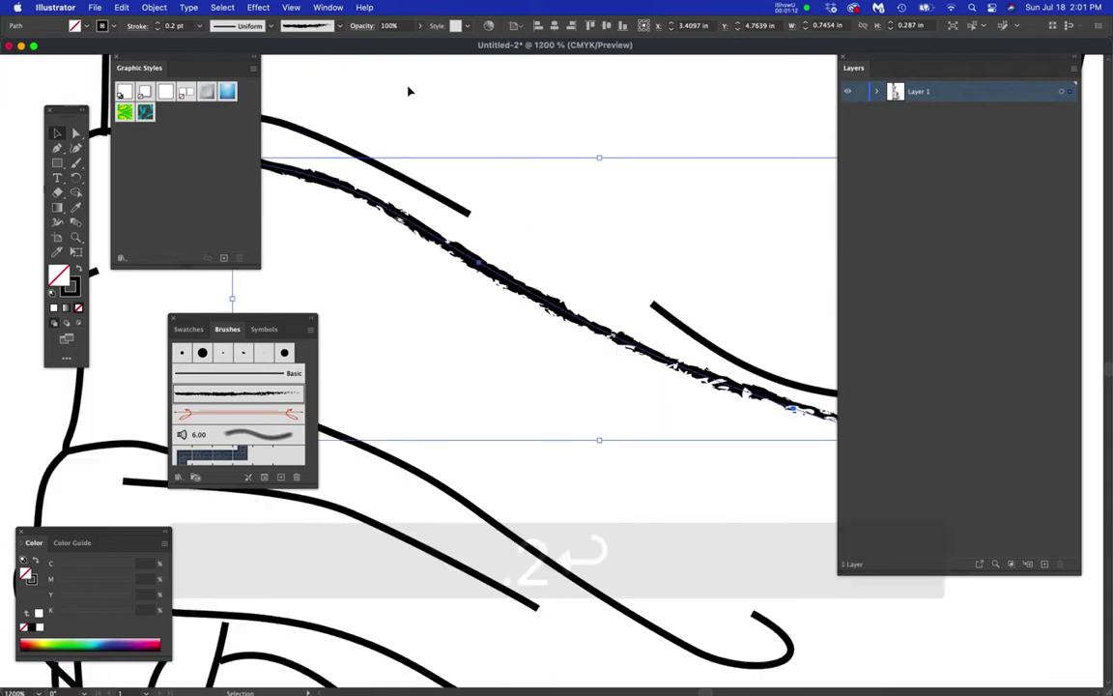
{"action": "left_click", "coordinate": [172, 26]}
{"action": "type", "text": ".4"}
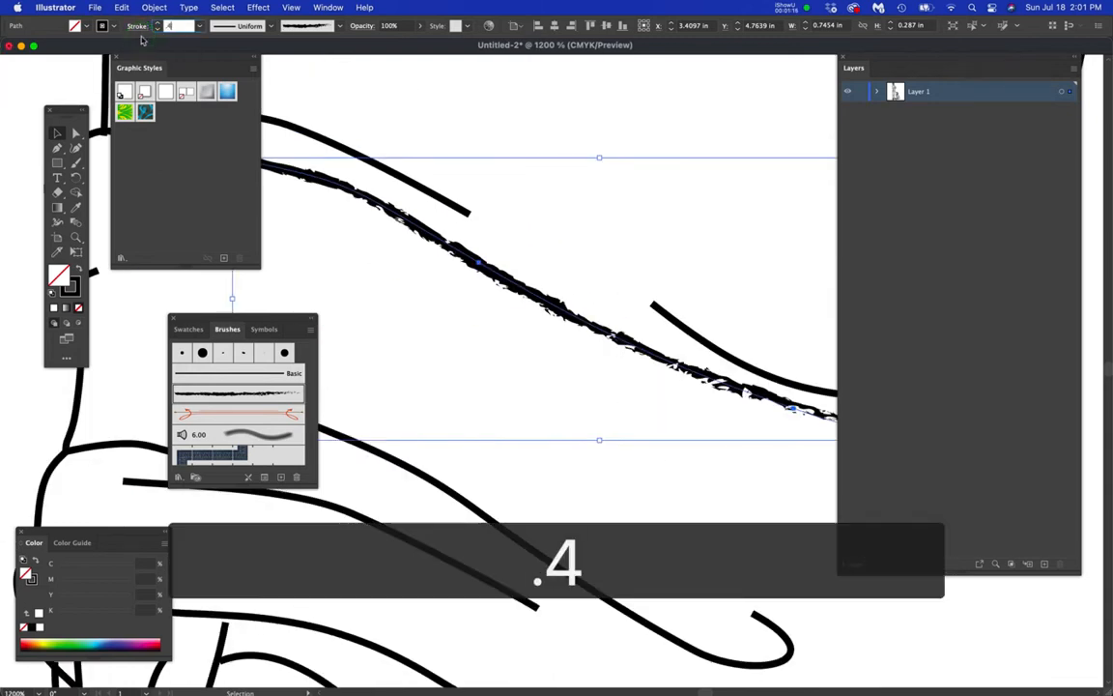
{"action": "key", "text": "Return"}
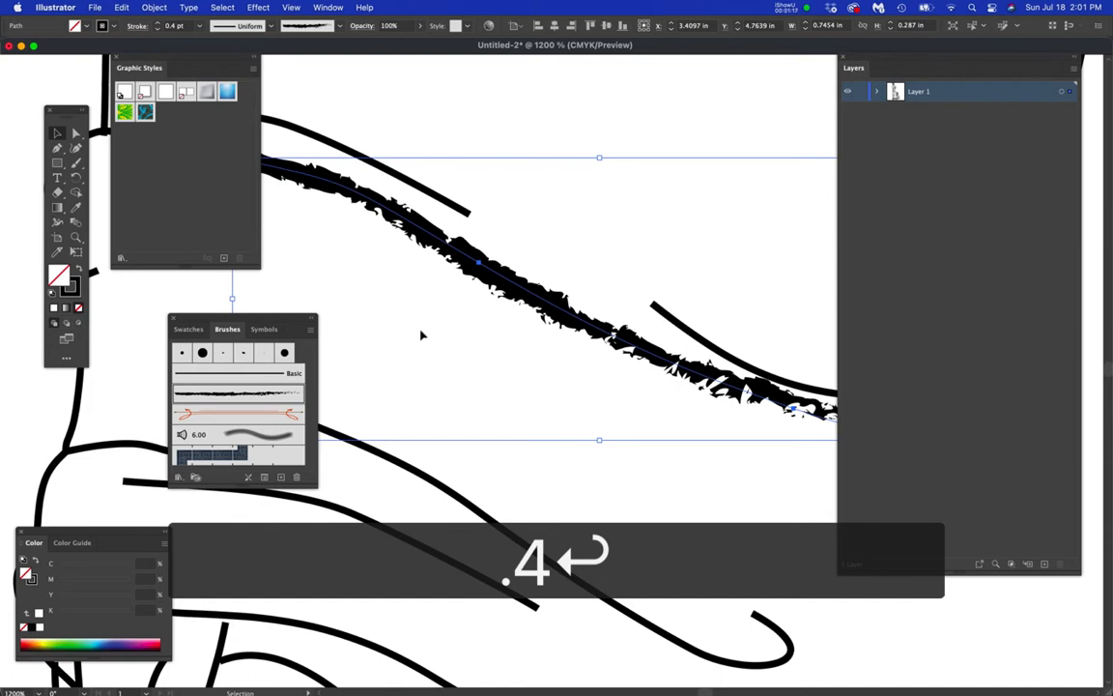
{"action": "scroll", "coordinate": [423, 332], "scroll_direction": "down", "scroll_amount": 3}
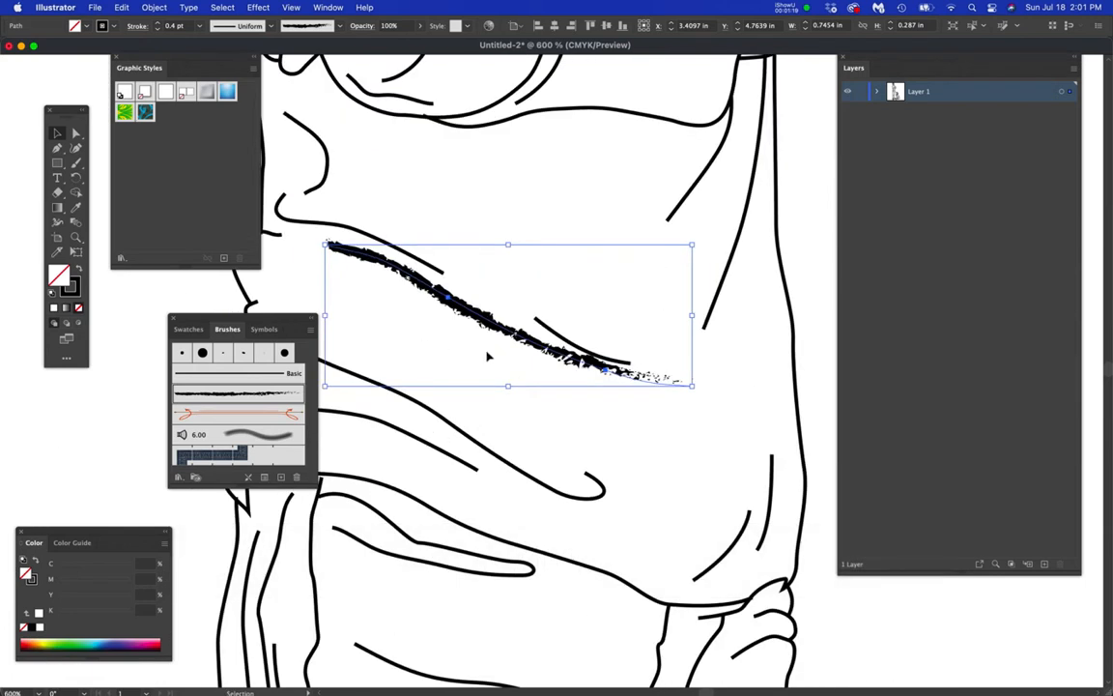
{"action": "left_click", "coordinate": [718, 314]}
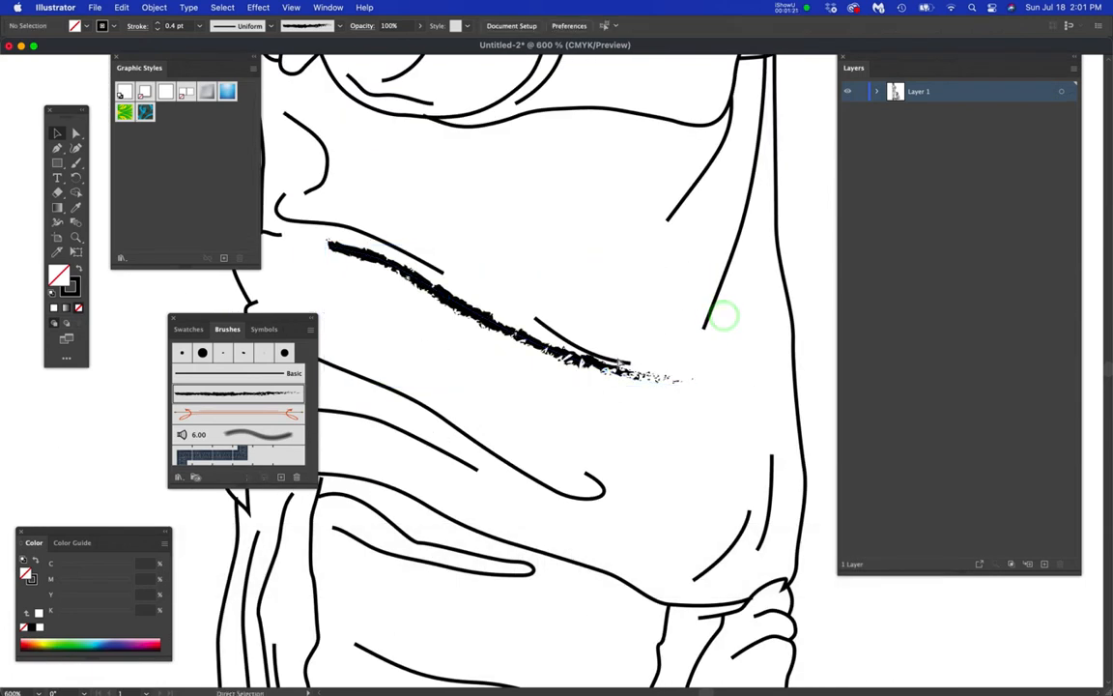
{"action": "scroll", "coordinate": [718, 314], "scroll_direction": "down", "scroll_amount": 3}
{"action": "scroll", "coordinate": [622, 361], "scroll_direction": "down", "scroll_amount": 2}
- Stroke all the man's leg lines with the Charcoal - Feather brush at 0.3 pt
{"action": "left_click_drag", "start_coordinate": [662, 387], "coordinate": [733, 259]}
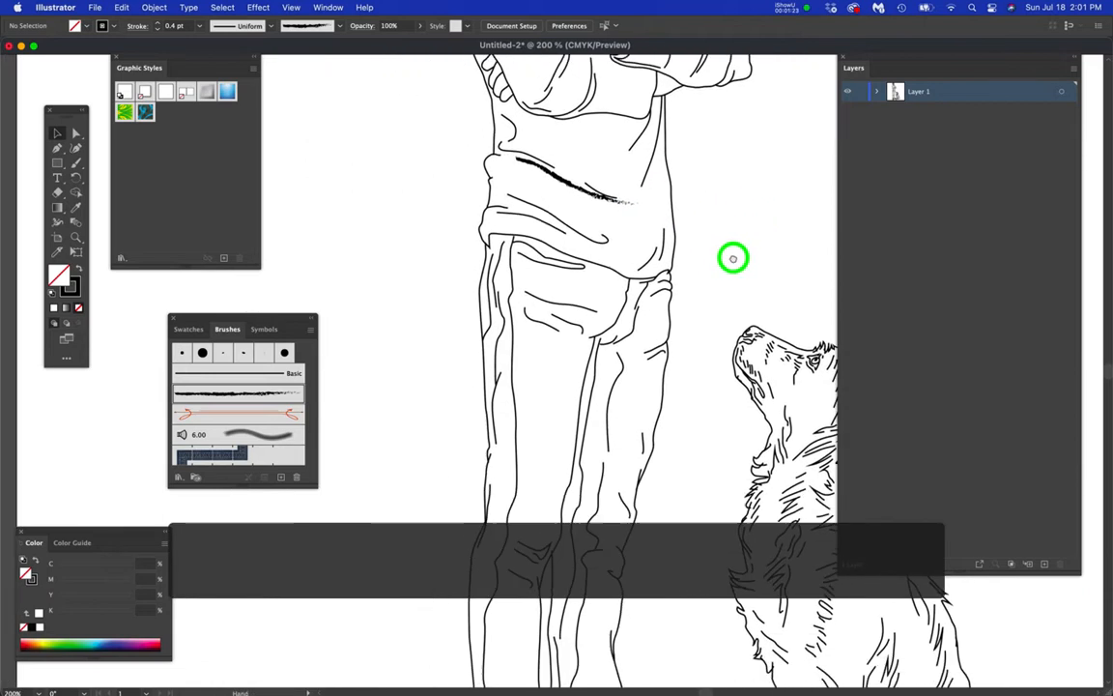
{"action": "left_click_drag", "start_coordinate": [401, 319], "coordinate": [676, 497]}
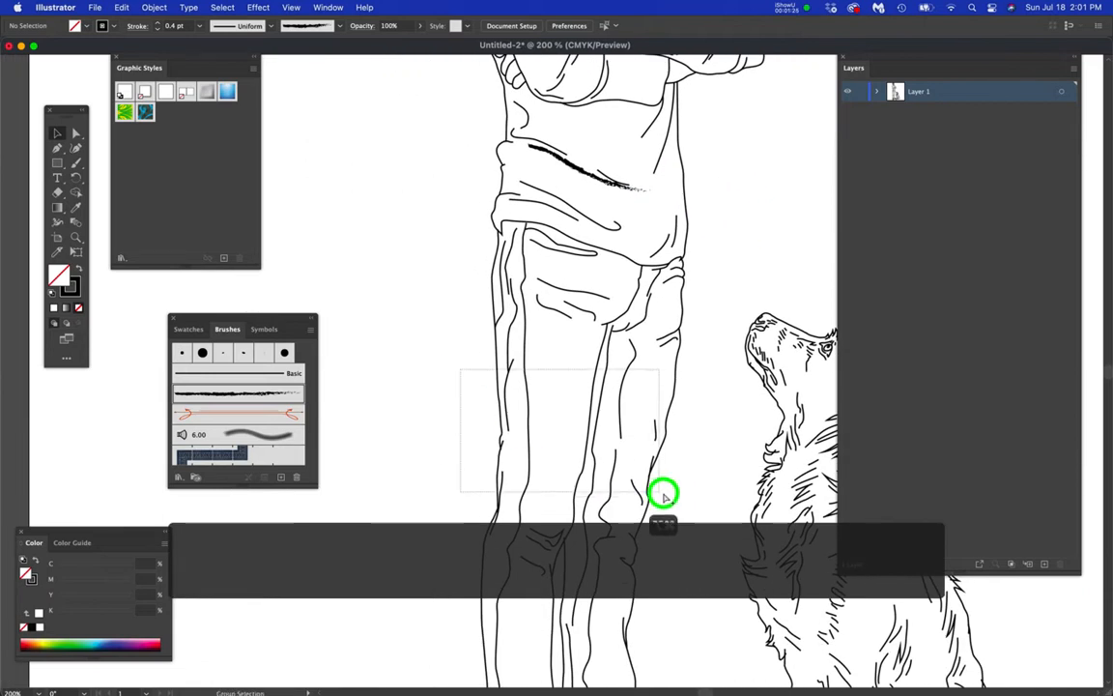
{"action": "scroll", "coordinate": [478, 372], "scroll_direction": "up", "scroll_amount": 2}
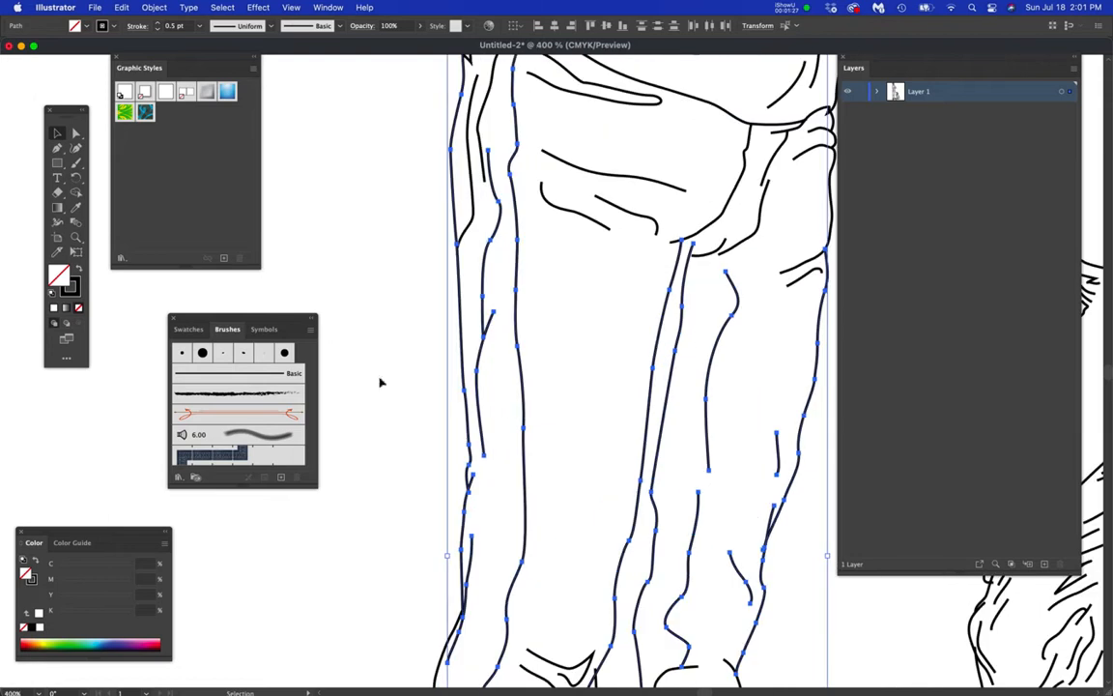
{"action": "left_click", "coordinate": [259, 397]}
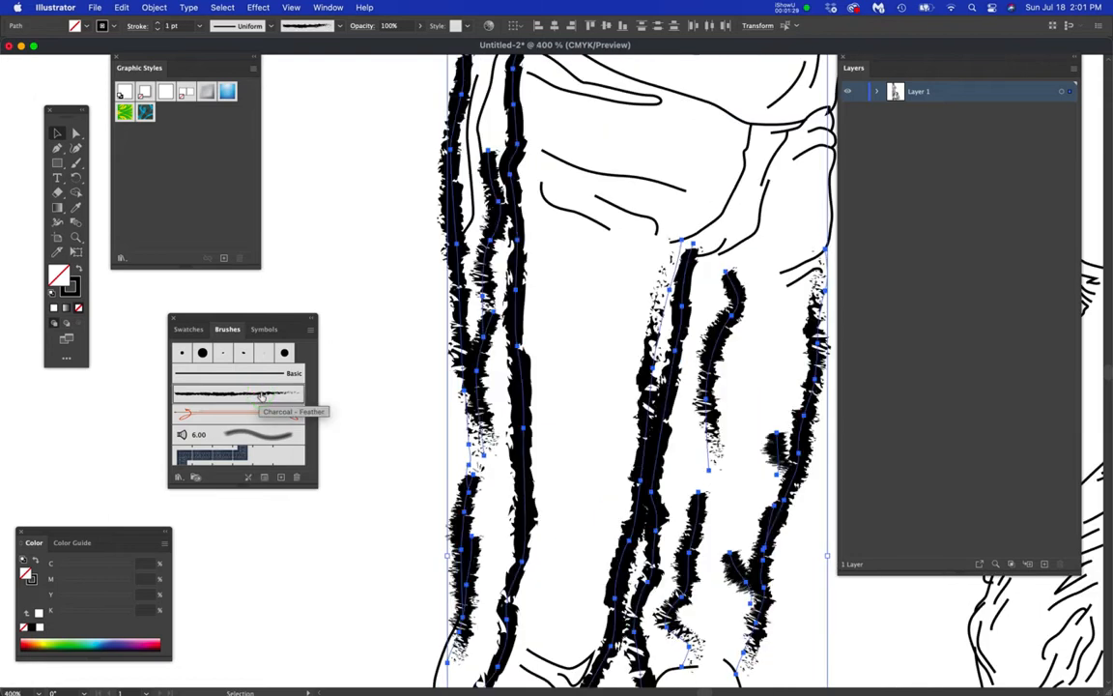
{"action": "left_click", "coordinate": [174, 26]}
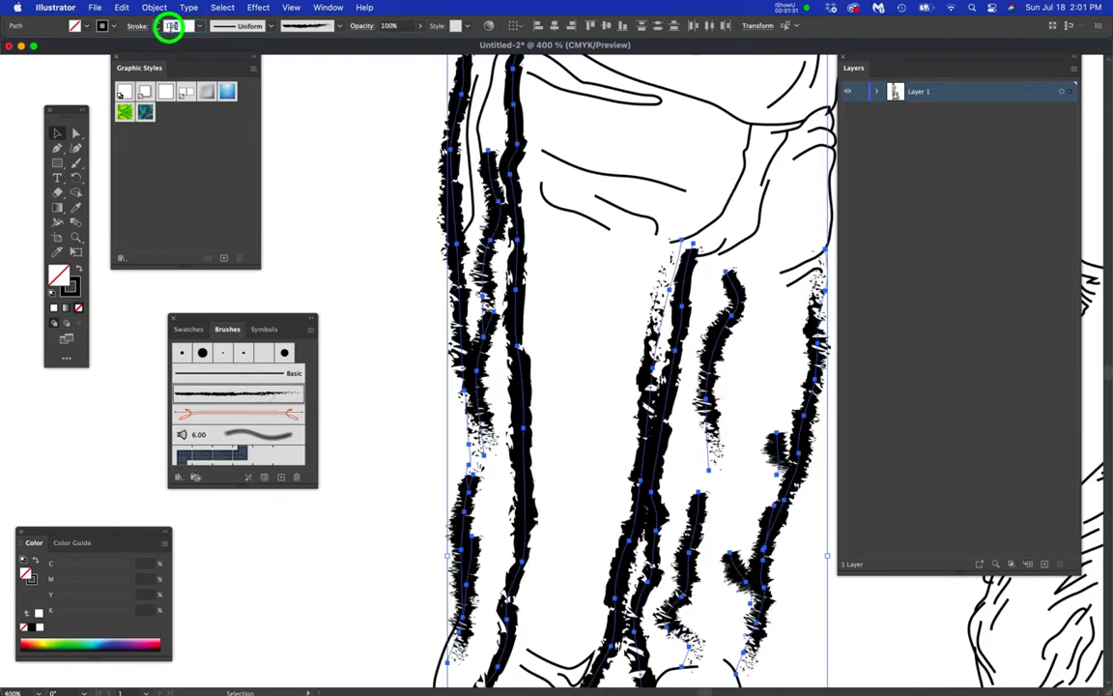
{"action": "left_click", "coordinate": [159, 27]}
{"action": "type", "text": ".3"}
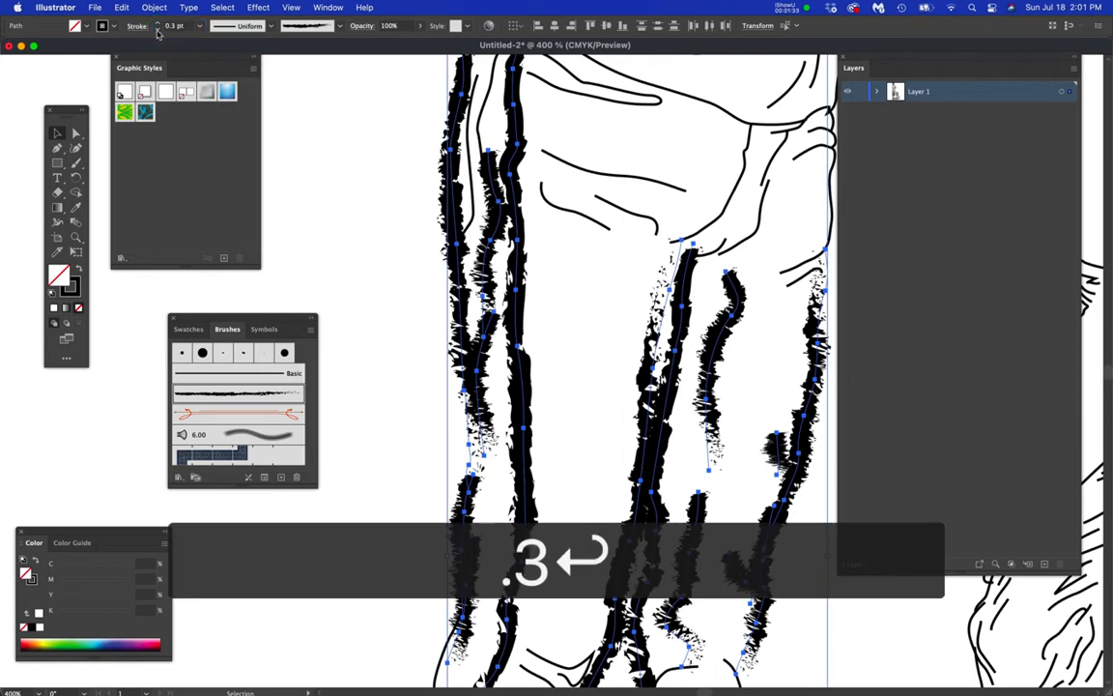
{"action": "key", "text": "Return"}
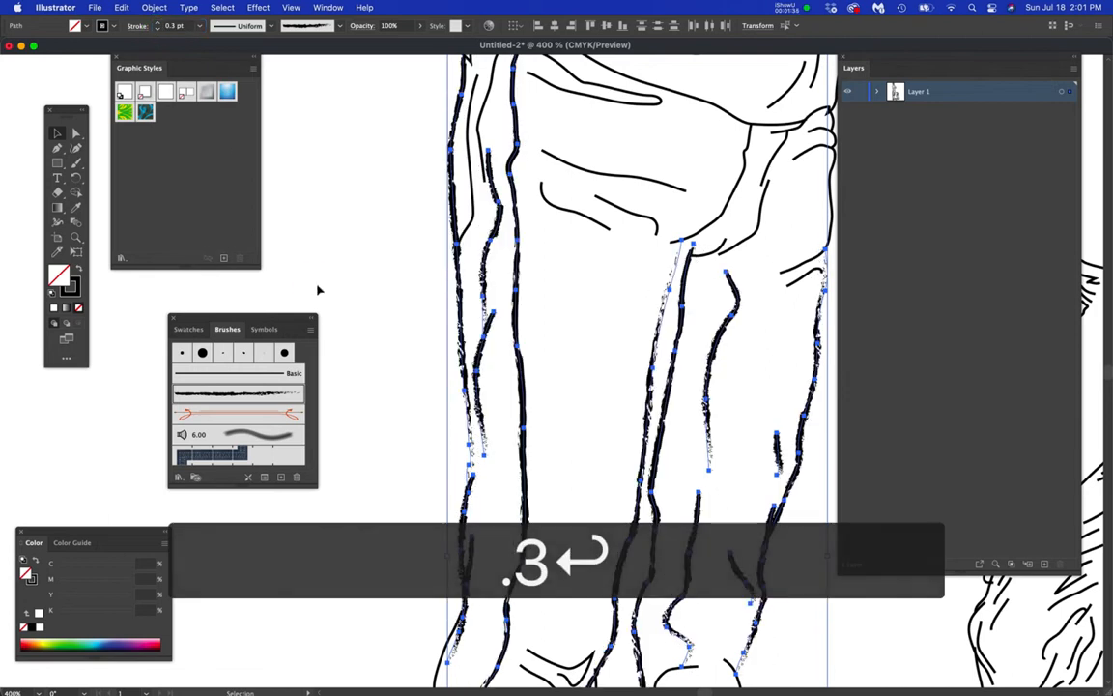
- Deselect the legs and zoom in to inspect the brushed strokes
{"action": "left_click", "coordinate": [319, 290]}
{"action": "key", "text": "super+equal"}
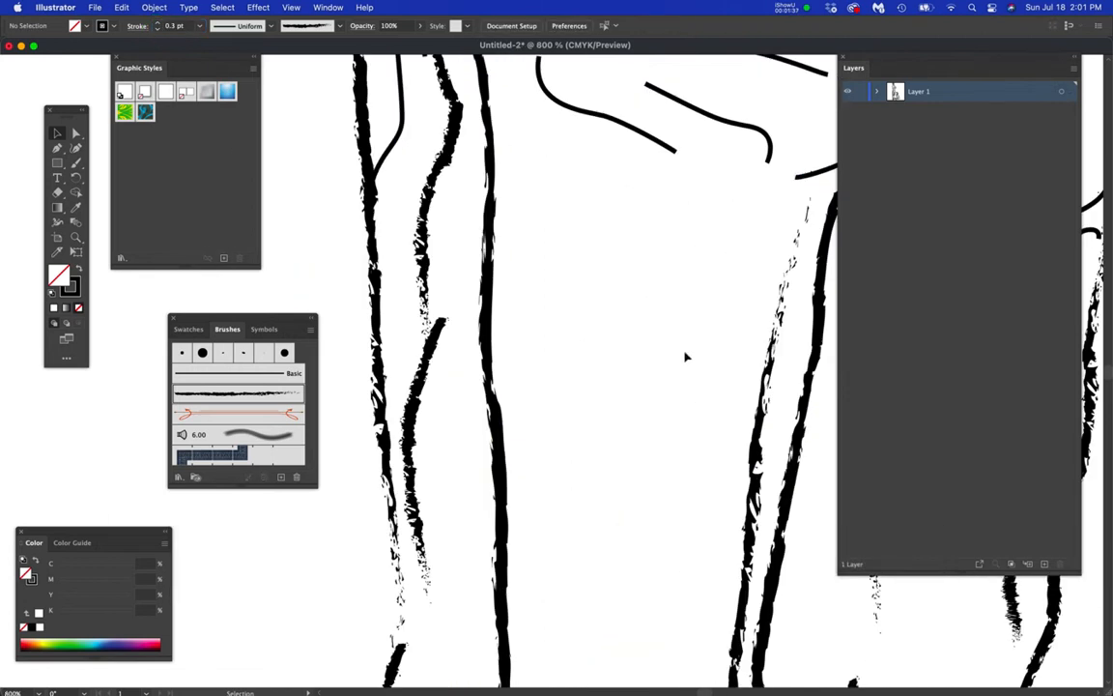
{"action": "key", "text": "super+minus"}
{"action": "key", "text": "super+minus"}
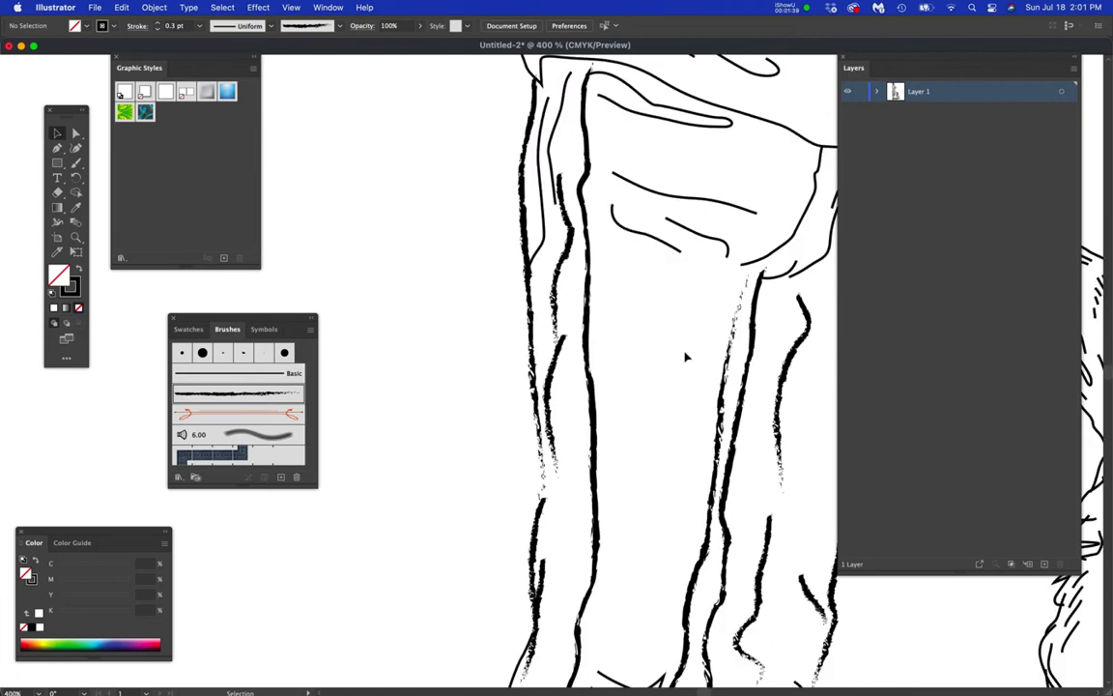
{"action": "key", "text": "super+equal"}
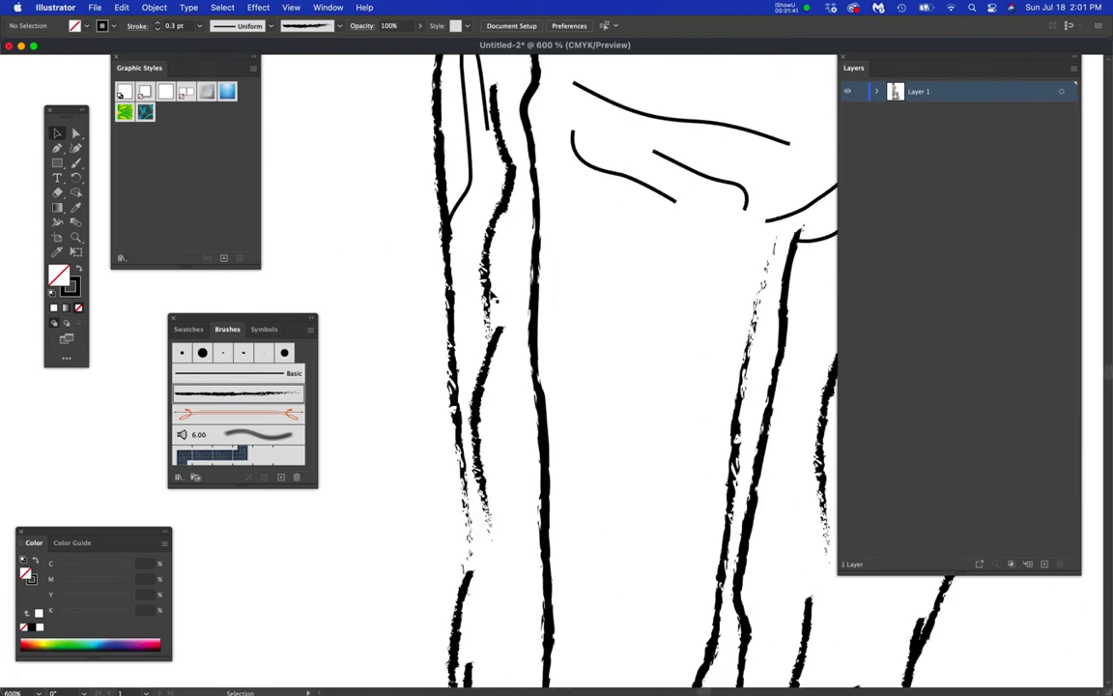
- Undo the brush strokes back to plain thin paths and deselect
{"action": "key", "text": "super+z"}
{"action": "key", "text": "super+z"}
{"action": "key", "text": "super+z"}
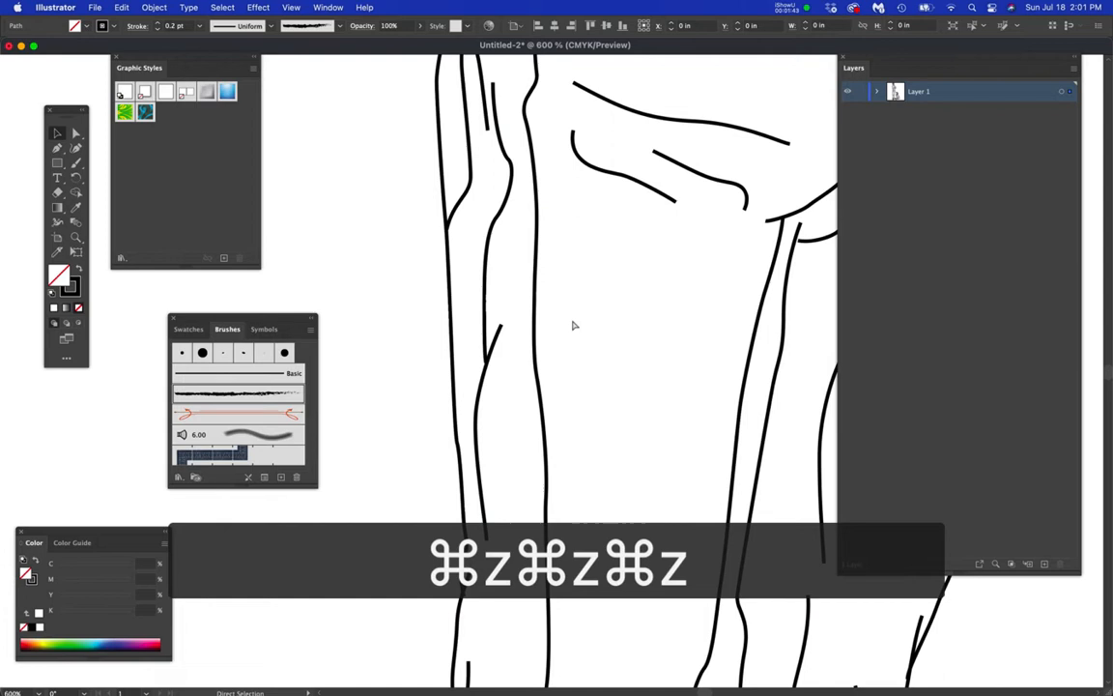
{"action": "key", "text": "super+minus"}
{"action": "key", "text": "super+z"}
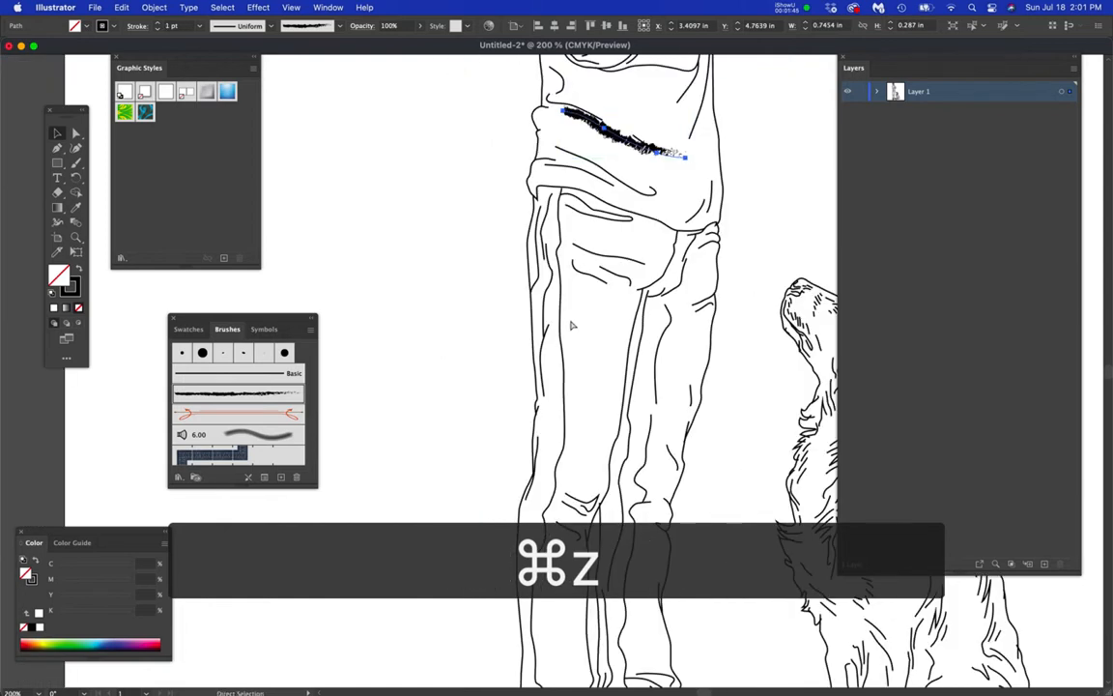
{"action": "key", "text": "super+z"}
{"action": "left_click", "coordinate": [390, 279]}
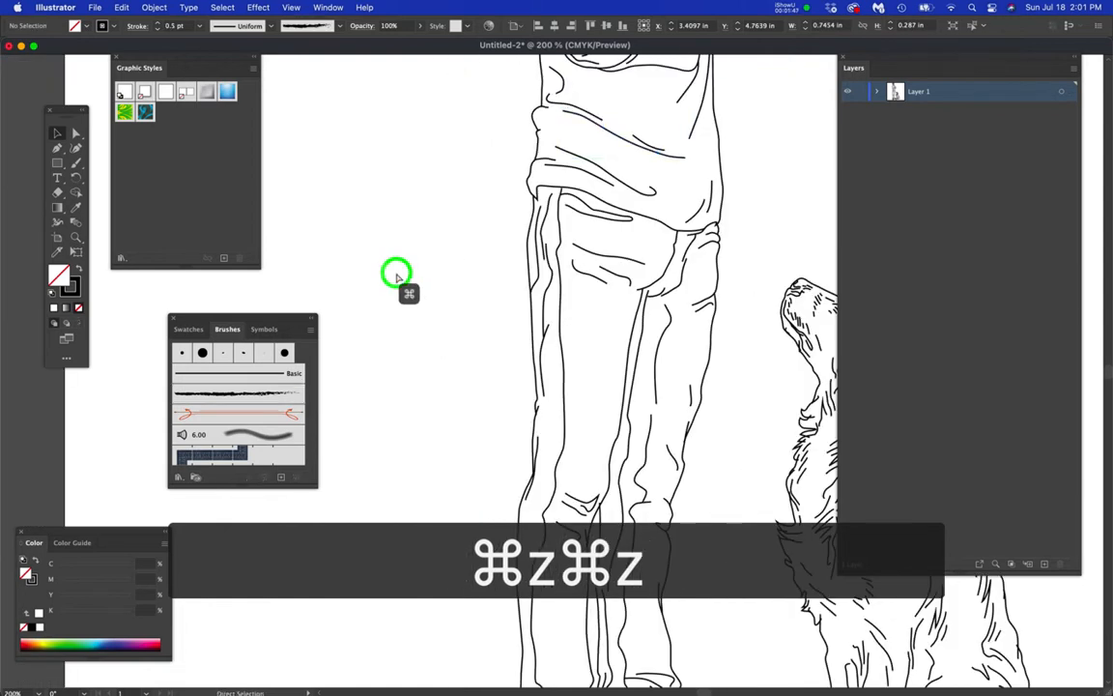
- Pan to the man's head, move the Brushes panel, and switch to the Google Drive browser window
{"action": "key", "text": "space"}
{"action": "left_click_drag", "start_coordinate": [560, 126], "coordinate": [553, 597]}
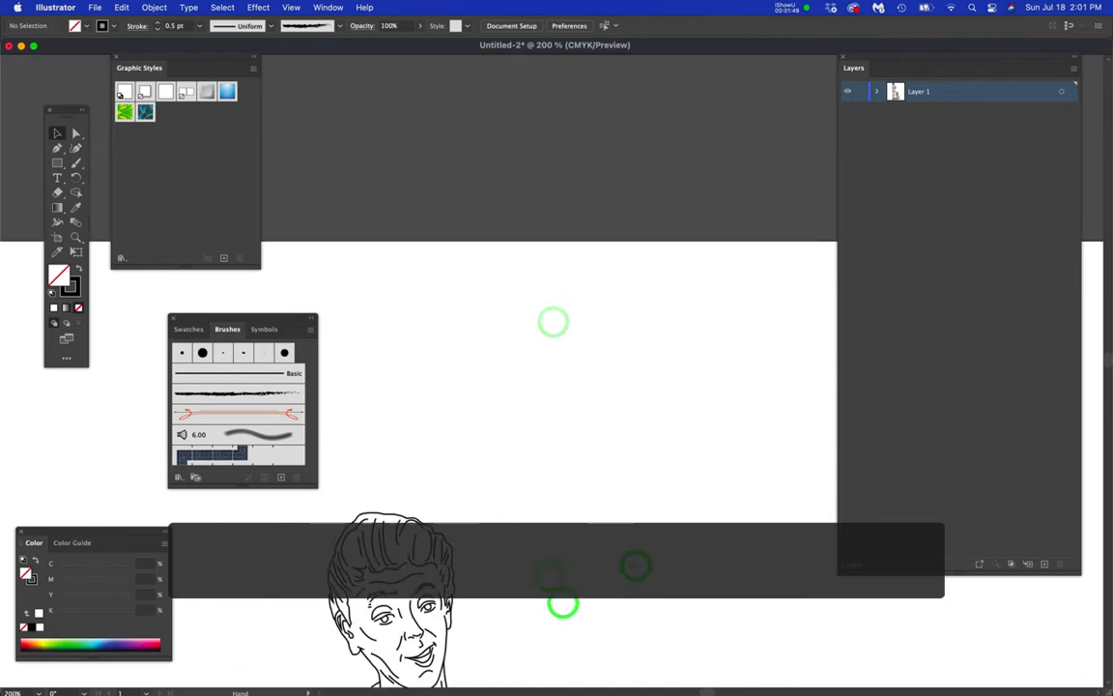
{"action": "left_click_drag", "start_coordinate": [276, 318], "coordinate": [223, 338]}
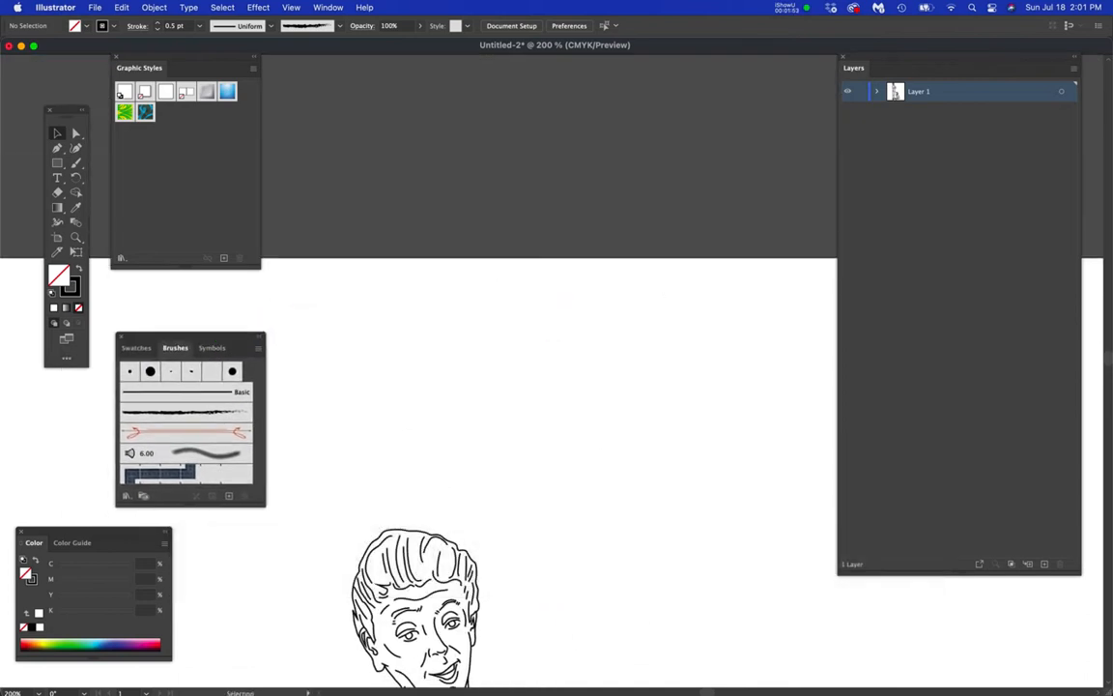
{"action": "key", "text": "Tab"}
{"action": "key", "text": "super+Tab"}
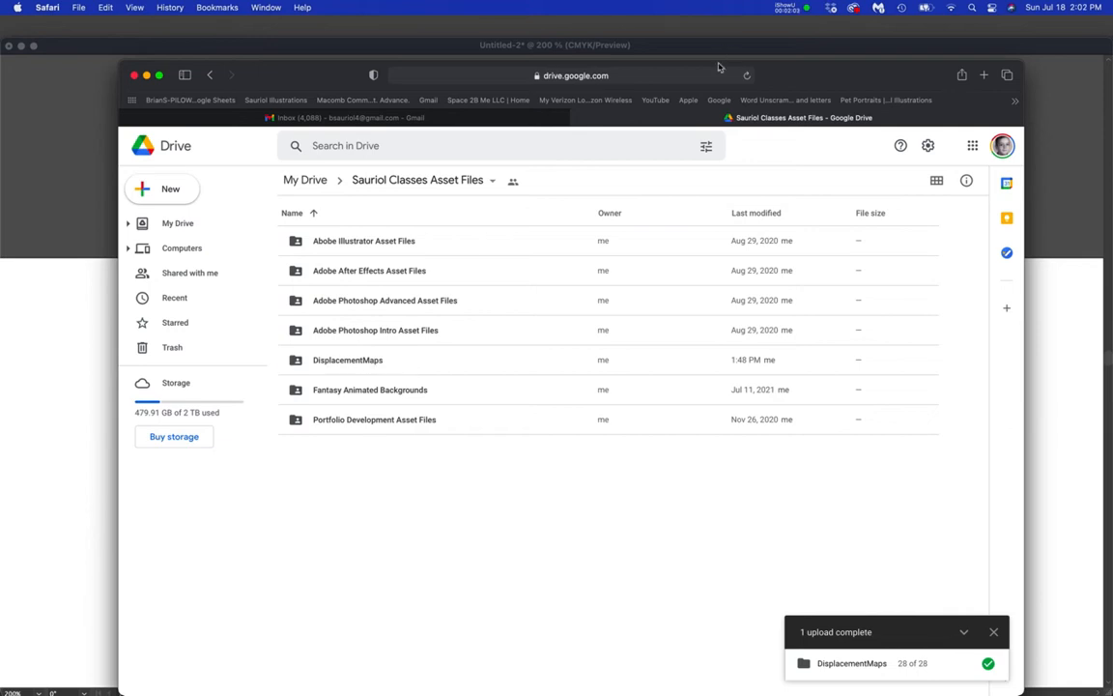
- Put the Safari window away, reactivate the Illustrator drawing, then switch to Photoshop
{"action": "left_click_drag", "start_coordinate": [725, 66], "coordinate": [1109, 58]}
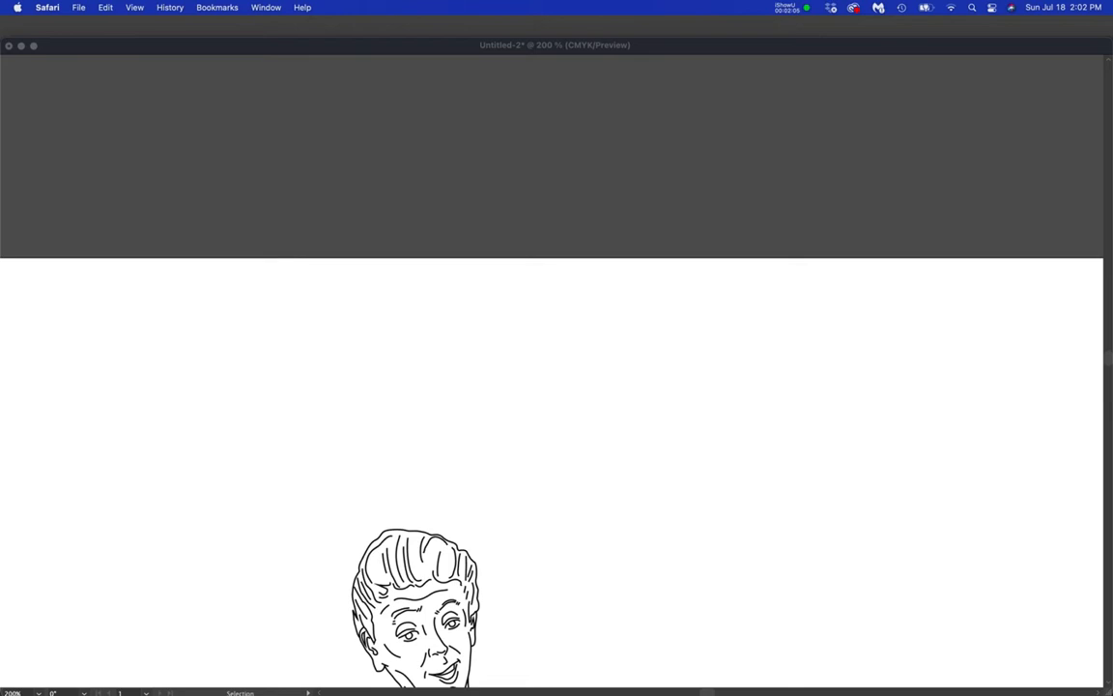
{"action": "left_click", "coordinate": [429, 172]}
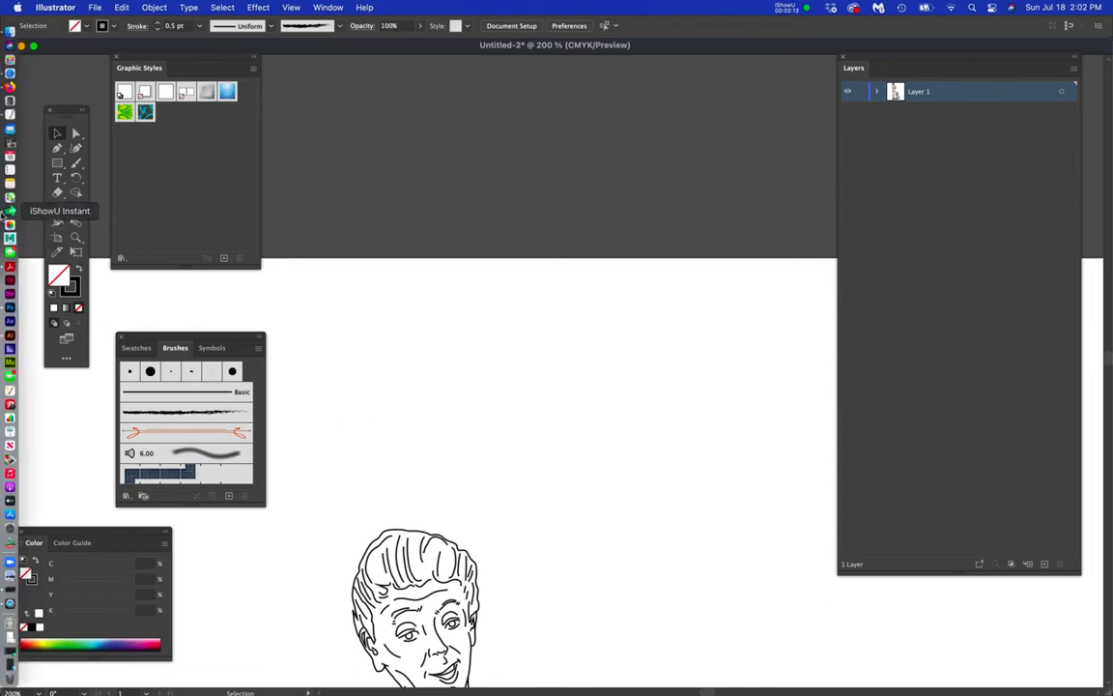
{"action": "left_click", "coordinate": [13, 306]}
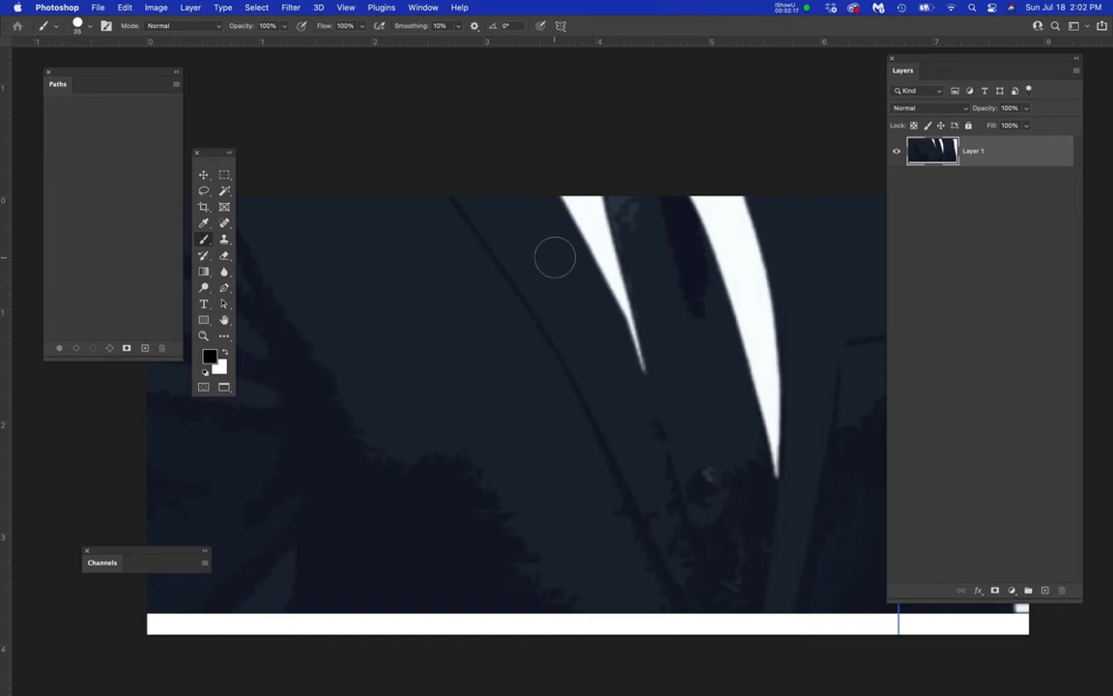
- Create and close a clipboard-size document, then create a blank Letter-size print document
{"action": "key", "text": "super+n"}
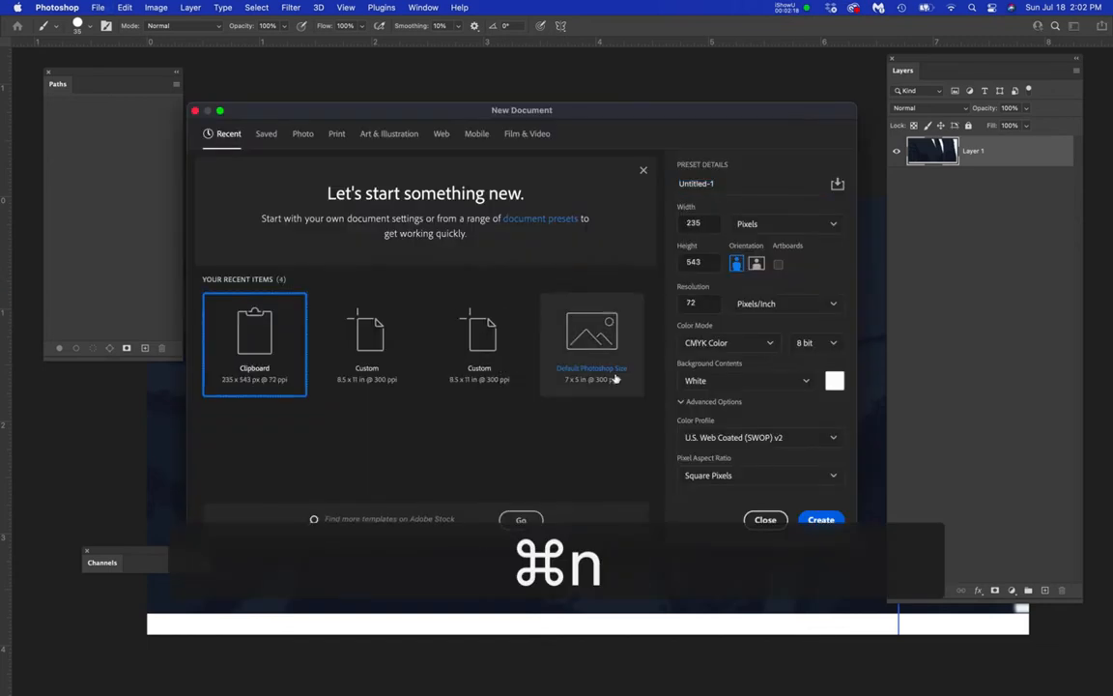
{"action": "key", "text": "Return"}
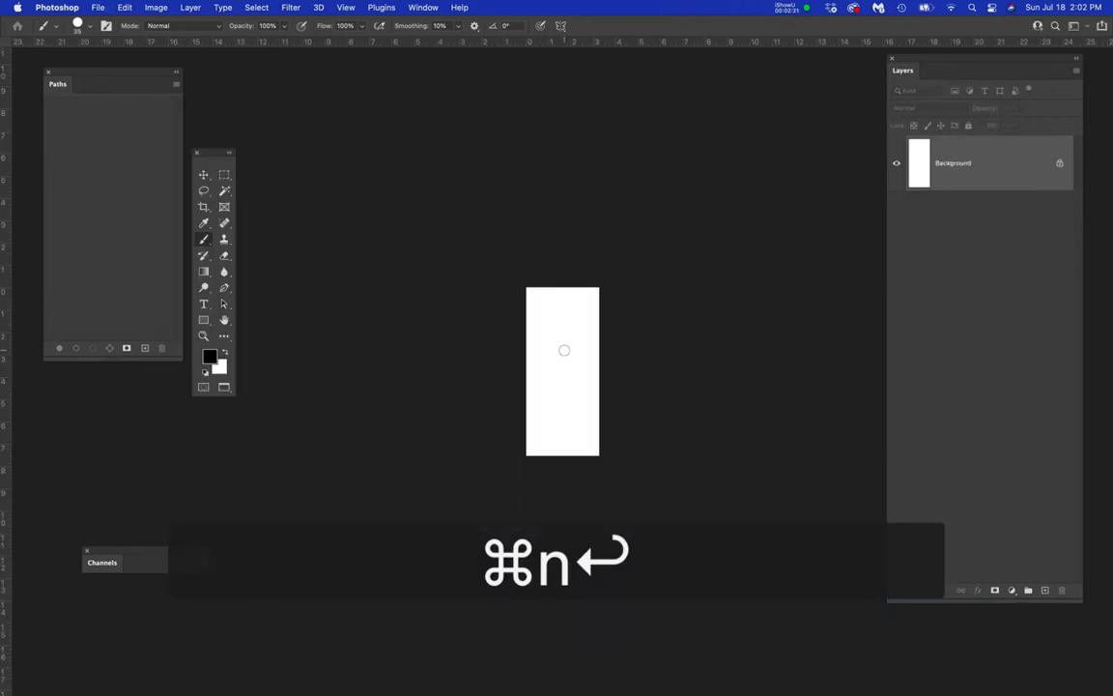
{"action": "scroll", "coordinate": [565, 350], "scroll_direction": "up", "scroll_amount": 4}
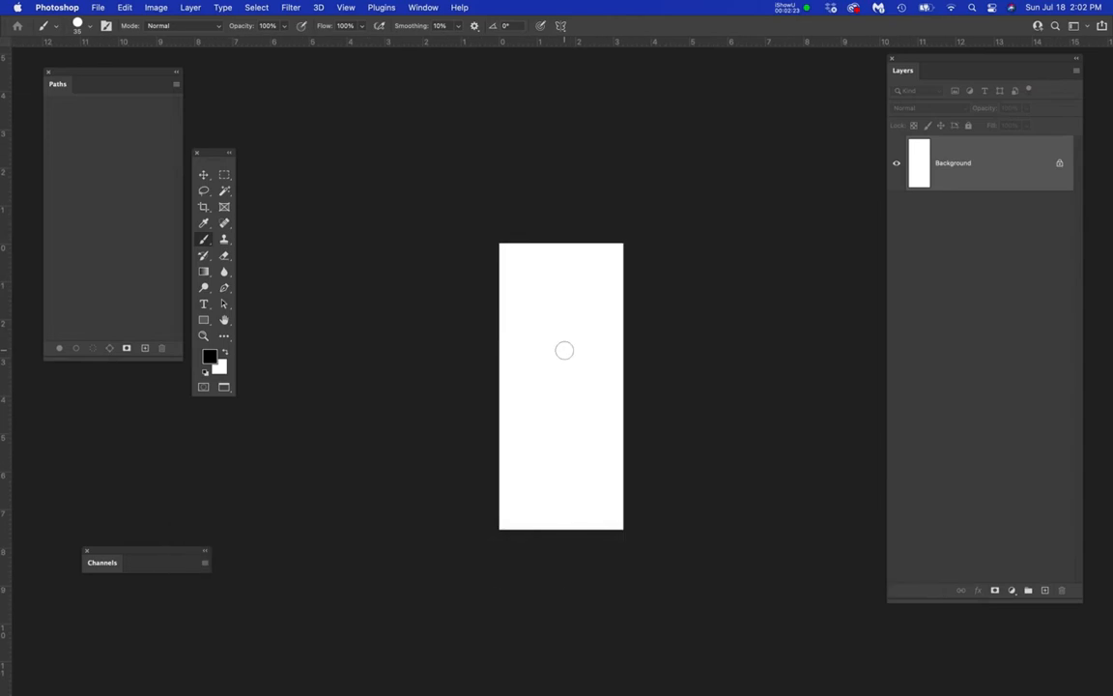
{"action": "key", "text": "super+w"}
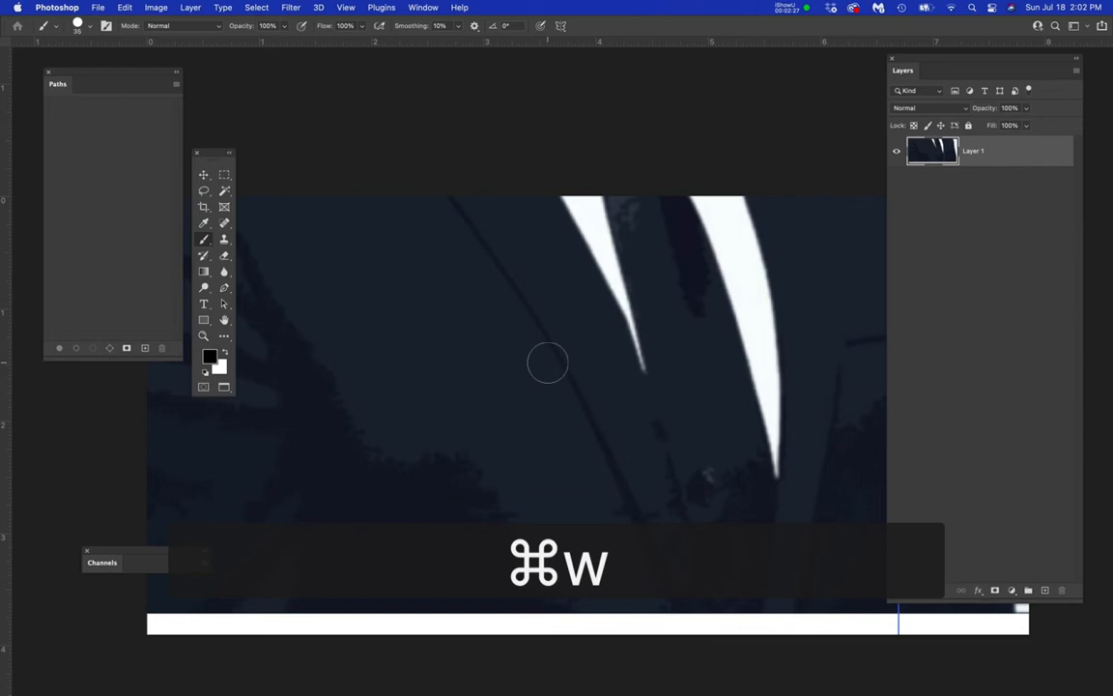
{"action": "key", "text": "super+n"}
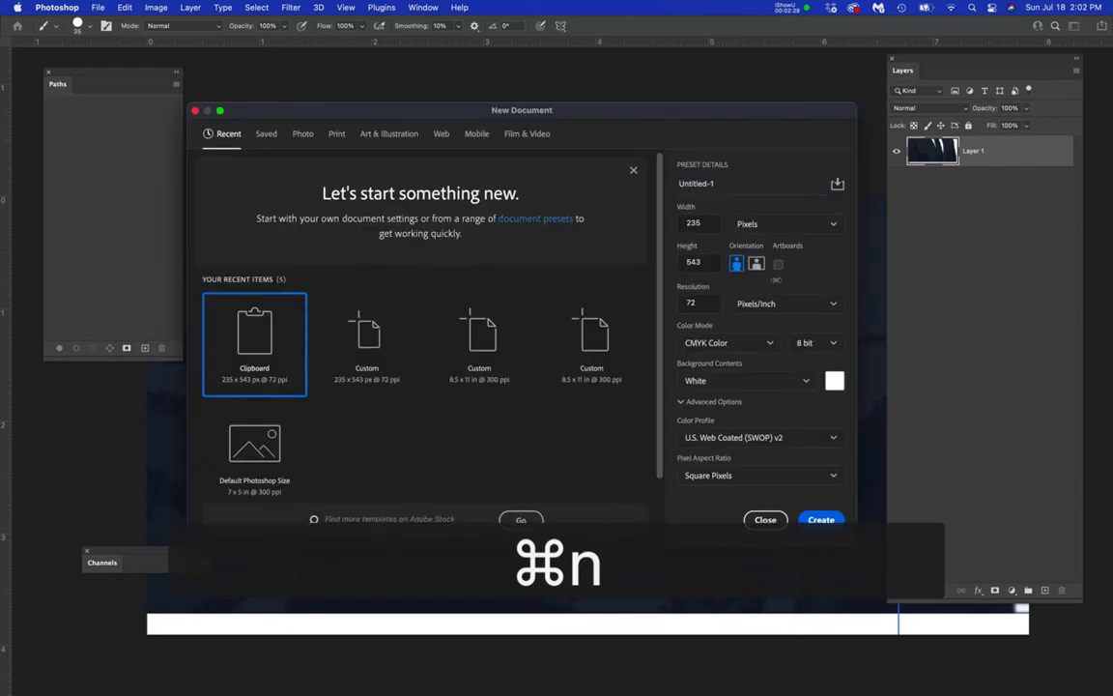
{"action": "left_click", "coordinate": [337, 134]}
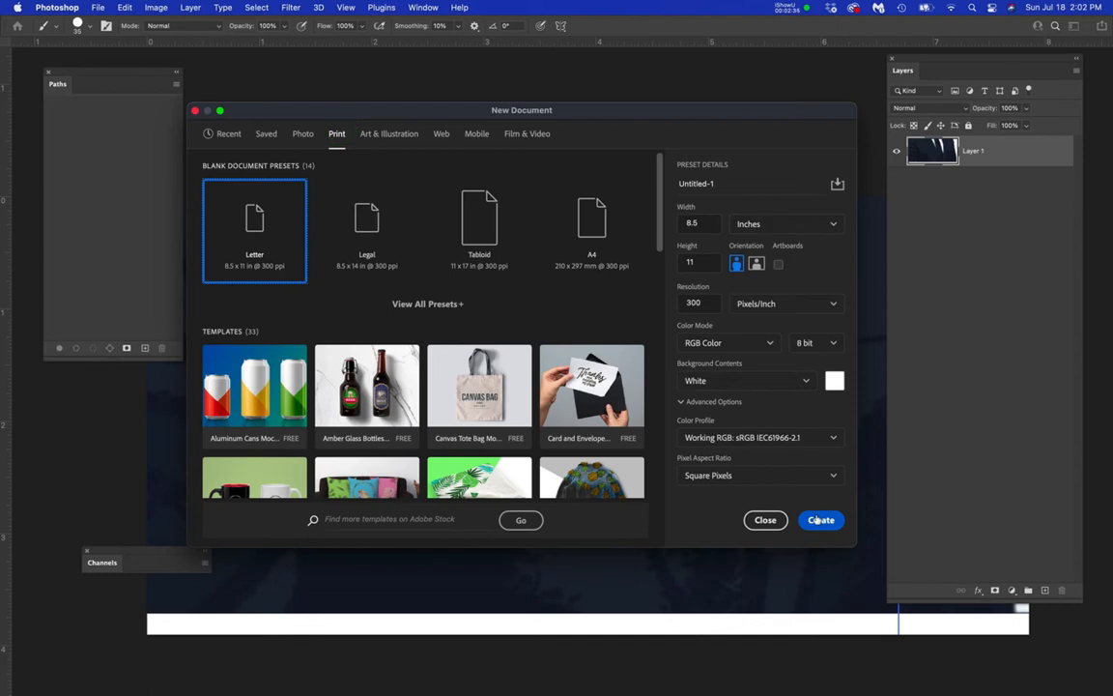
{"action": "left_click", "coordinate": [820, 520]}
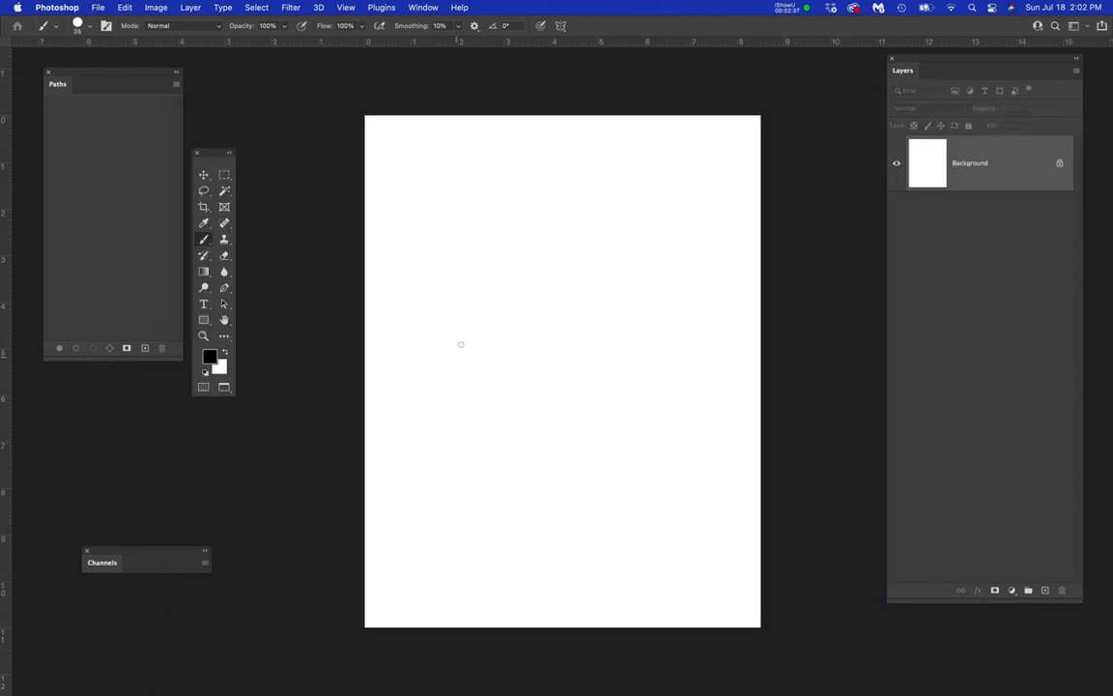
{"action": "scroll", "coordinate": [461, 344], "scroll_direction": "up", "scroll_amount": 5}
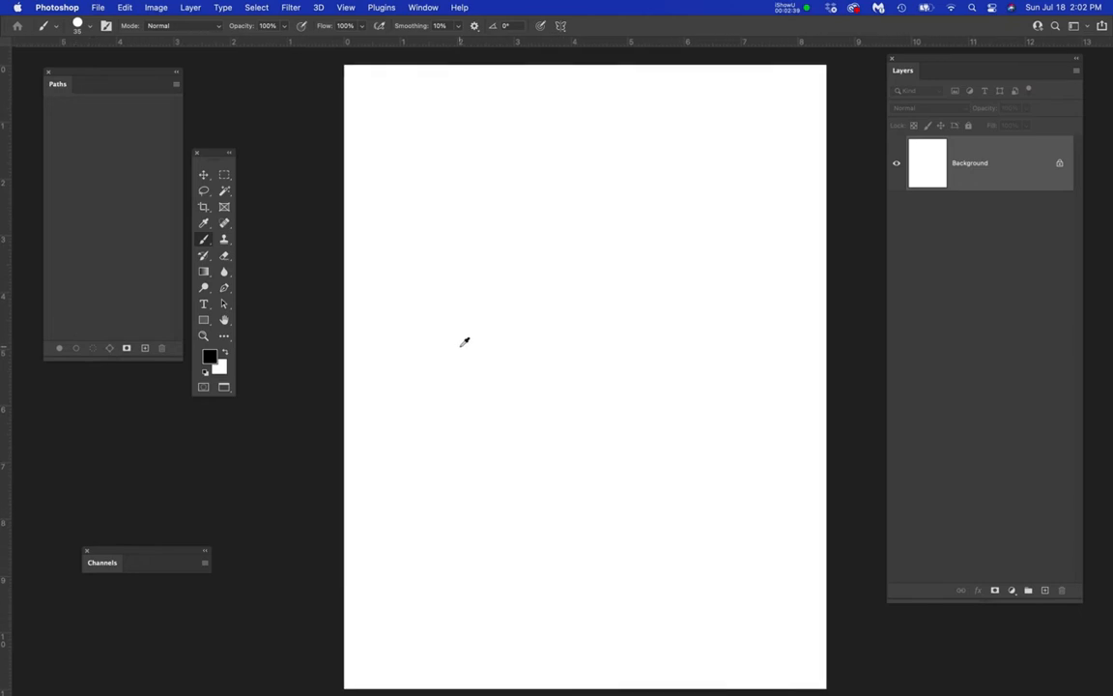
- Add a new empty layer and marquee-select a long thin strip across the page
{"action": "left_click", "coordinate": [465, 343]}
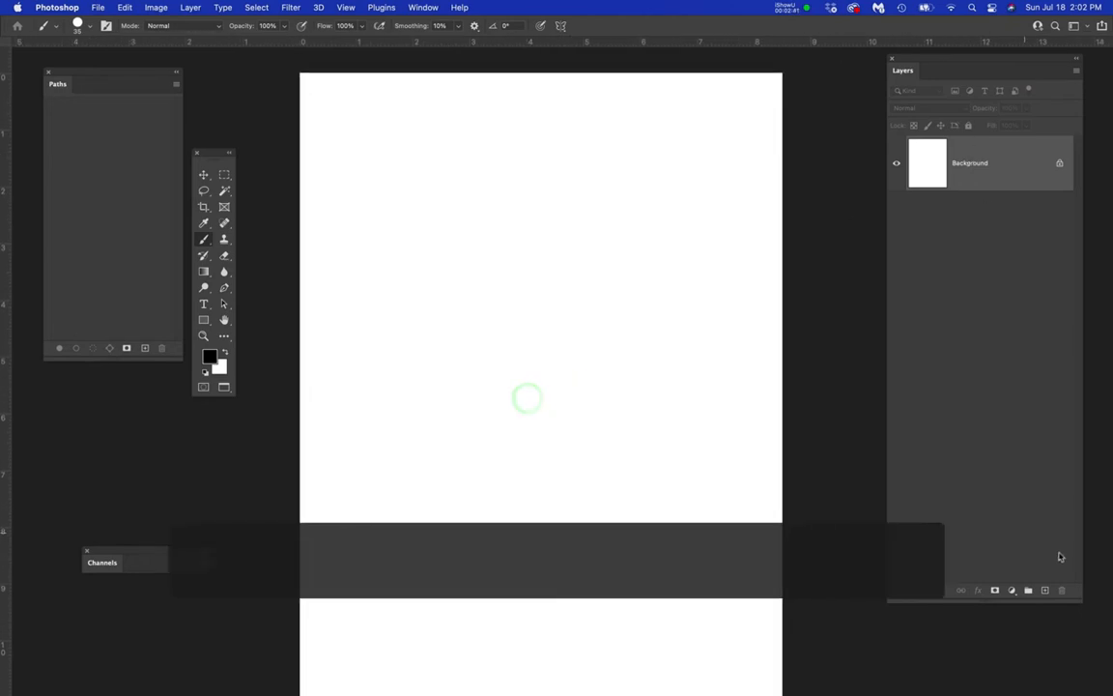
{"action": "left_click", "coordinate": [1044, 591]}
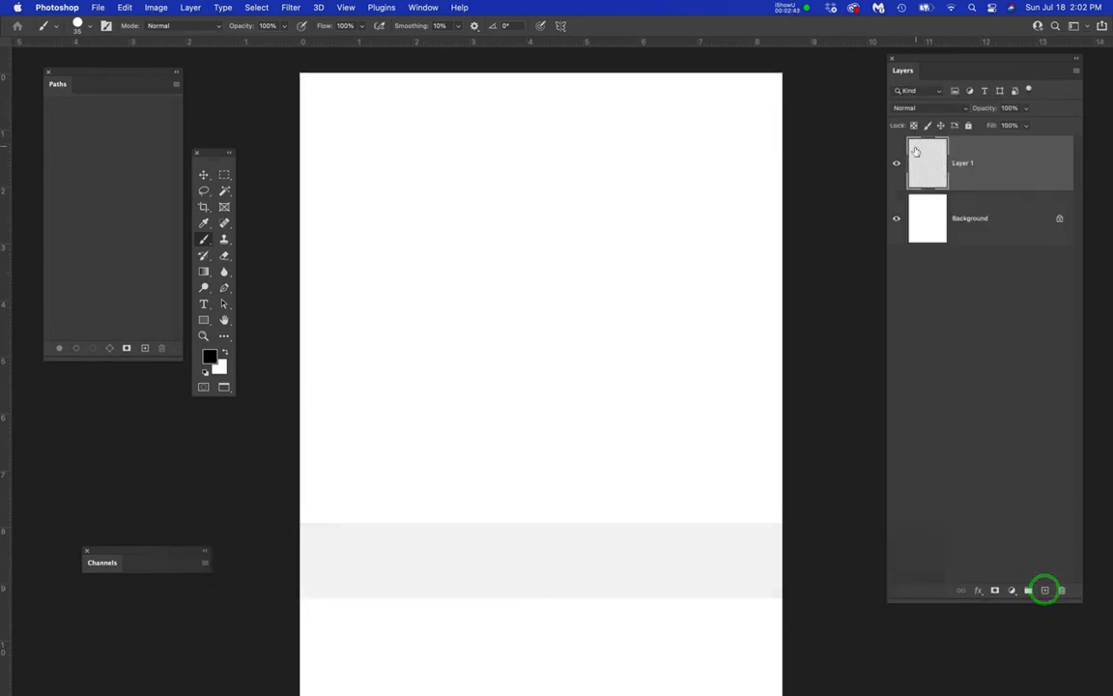
{"action": "left_click", "coordinate": [897, 219]}
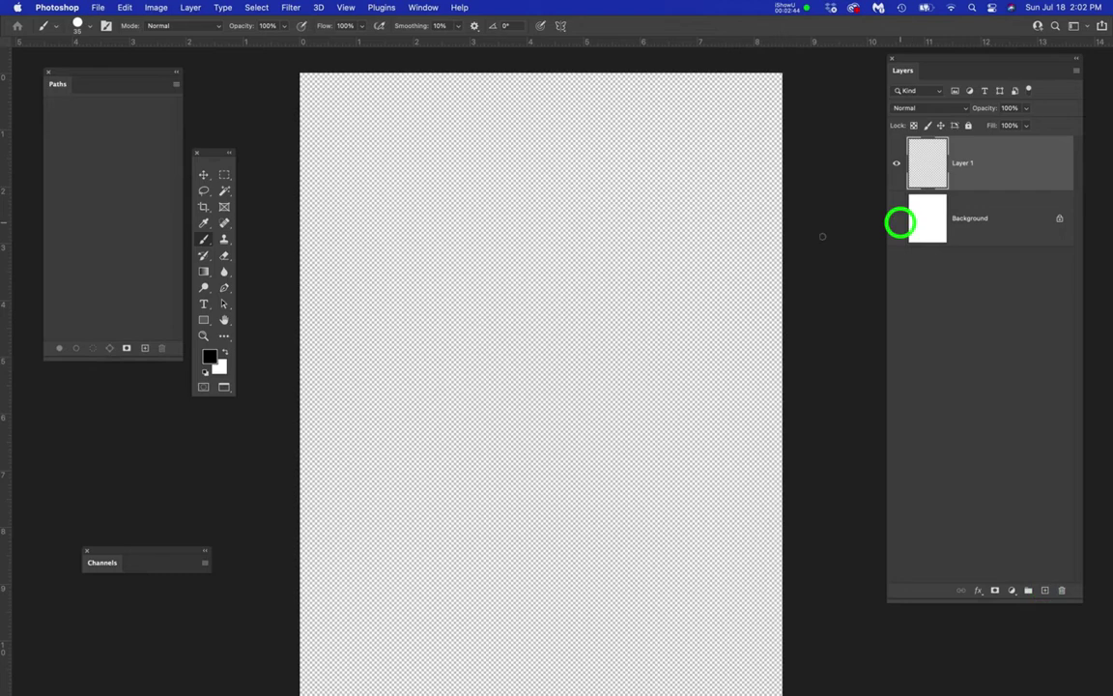
{"action": "left_click", "coordinate": [897, 218]}
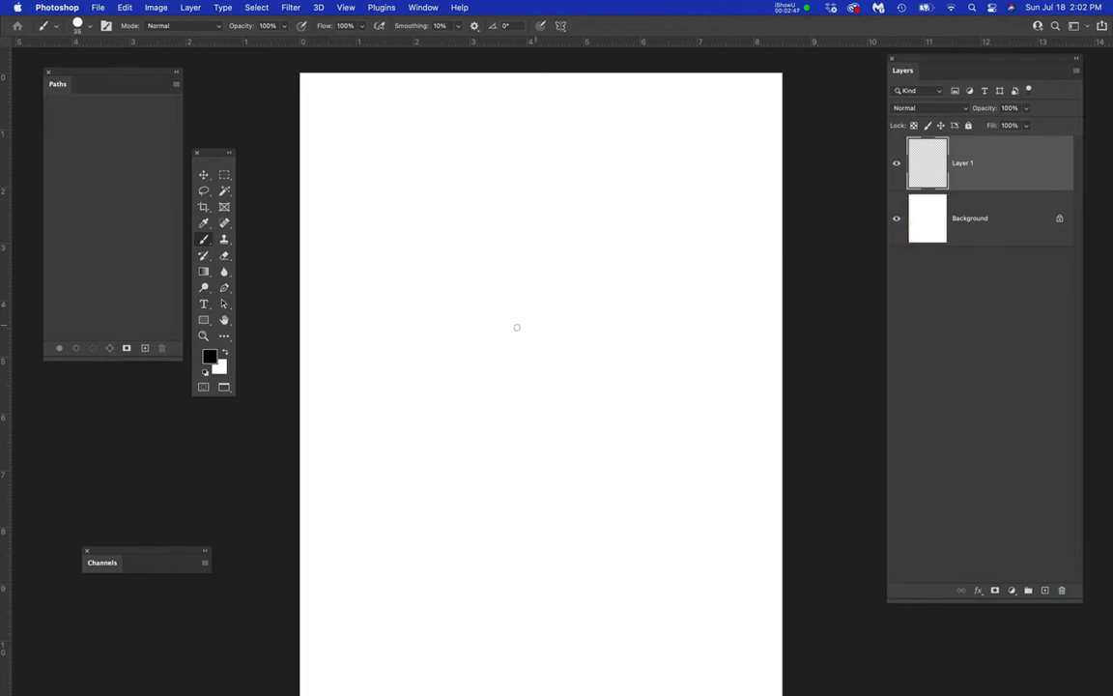
{"action": "key", "text": "m"}
{"action": "left_click_drag", "start_coordinate": [355, 269], "coordinate": [723, 275]}
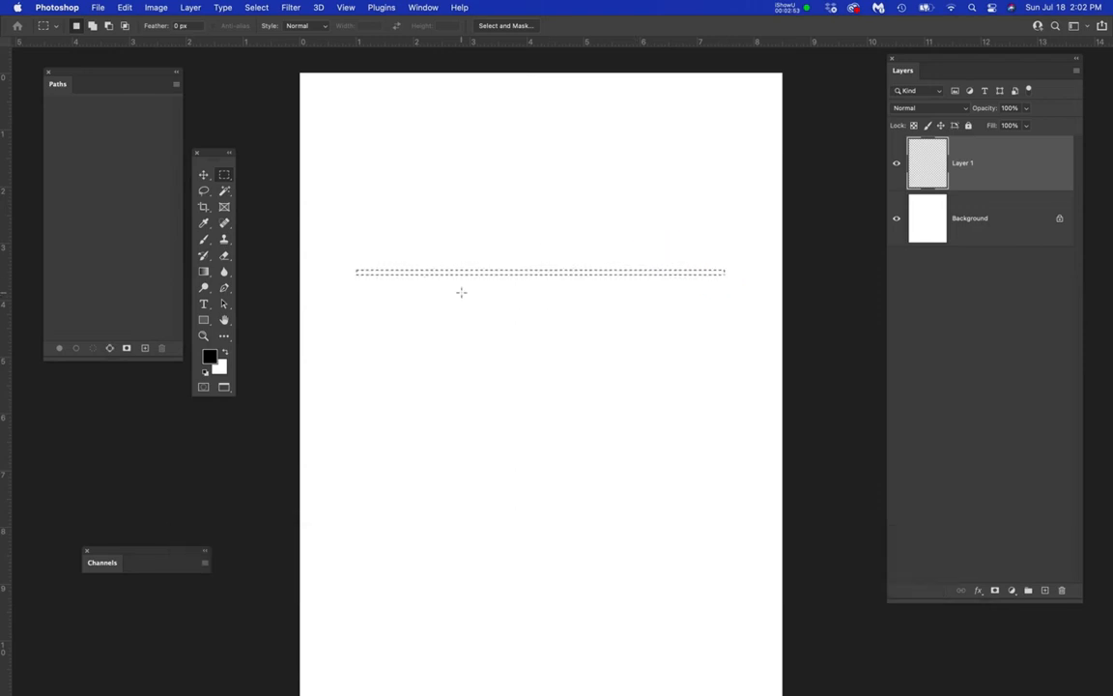
{"action": "scroll", "coordinate": [416, 261], "scroll_direction": "up", "scroll_amount": 4}
{"action": "scroll", "coordinate": [415, 261], "scroll_direction": "up", "scroll_amount": 3}
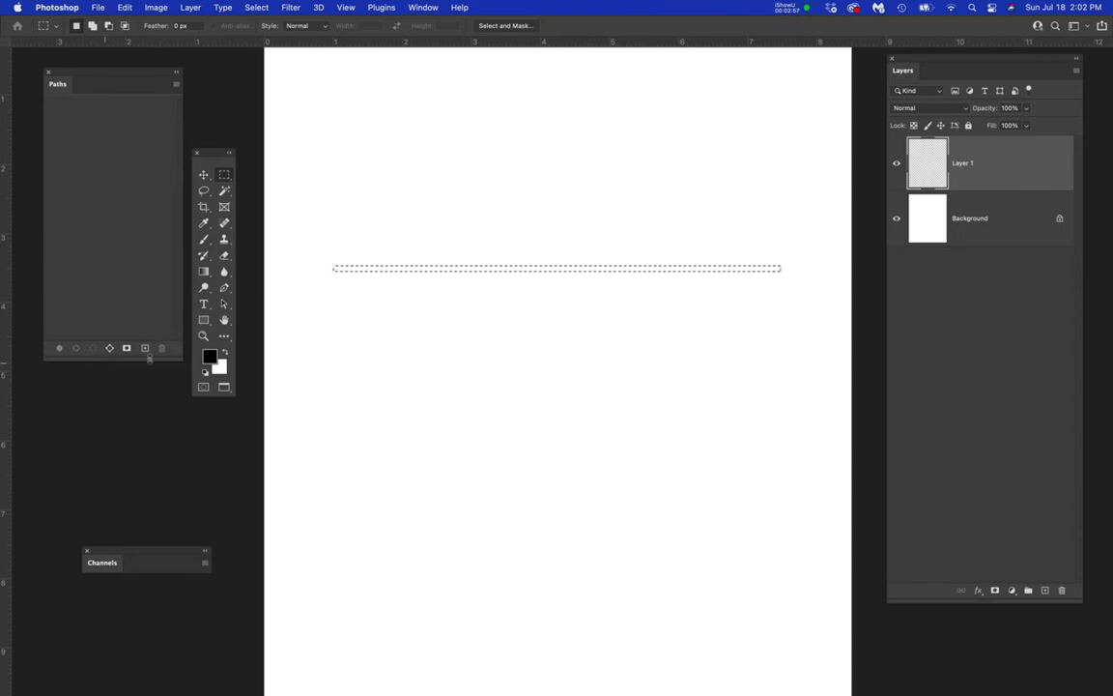
- Fill the strip with black to make a horizontal bar and deselect it
{"action": "left_click_drag", "start_coordinate": [165, 78], "coordinate": [135, 68]}
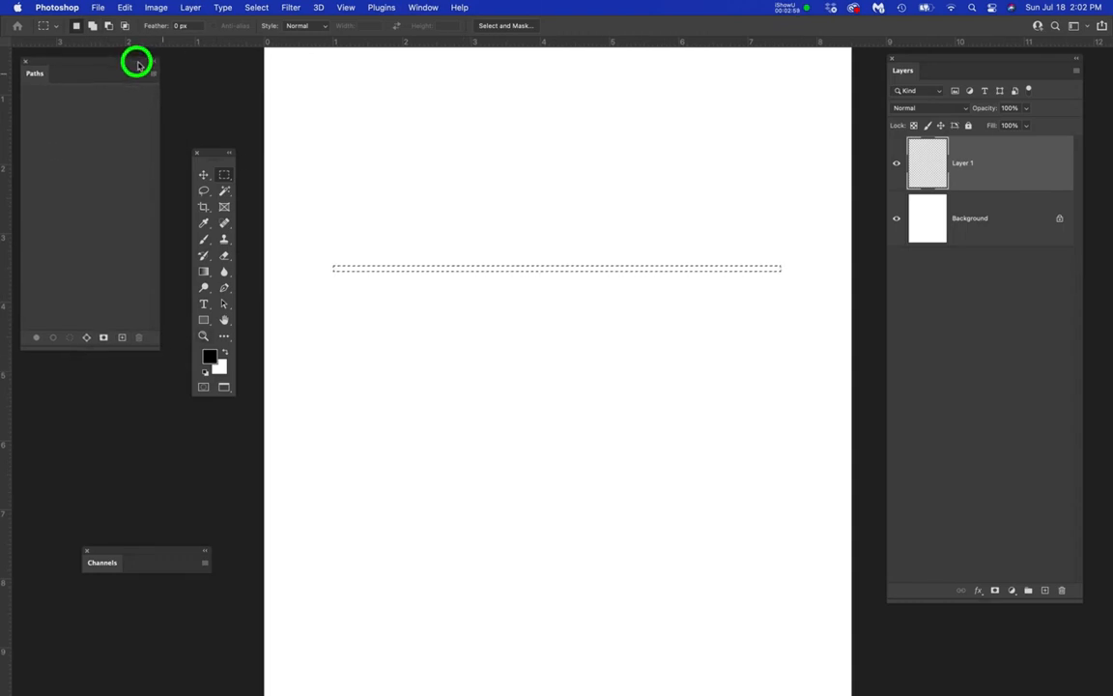
{"action": "left_click_drag", "start_coordinate": [213, 153], "coordinate": [183, 148]}
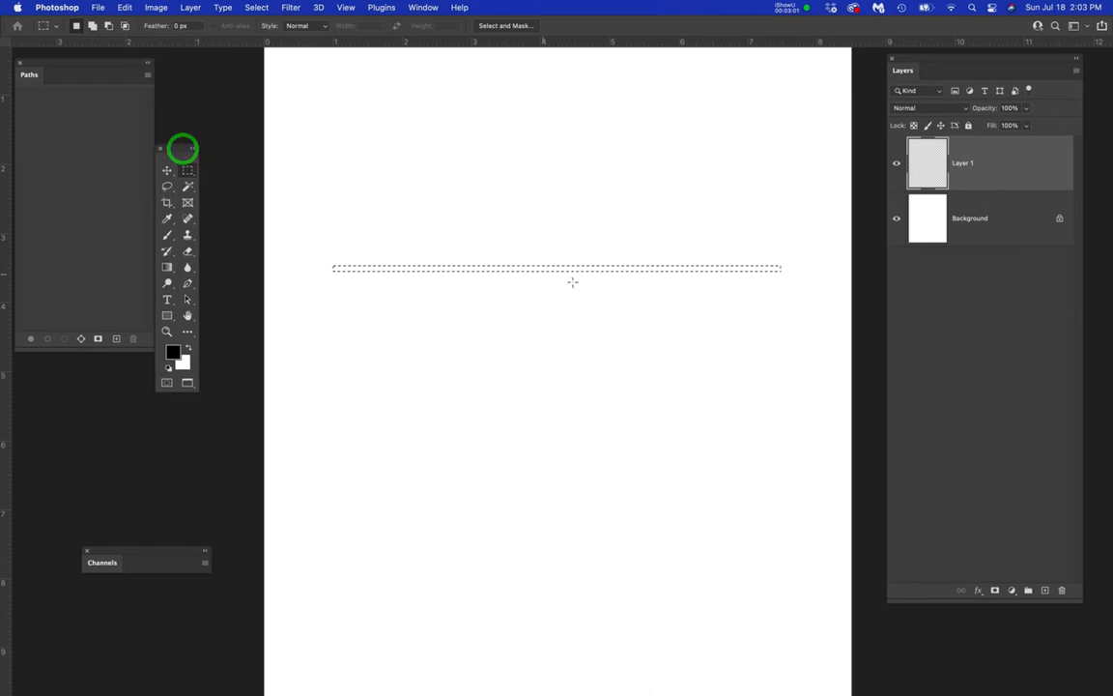
{"action": "scroll", "coordinate": [571, 284], "scroll_direction": "up", "scroll_amount": 2}
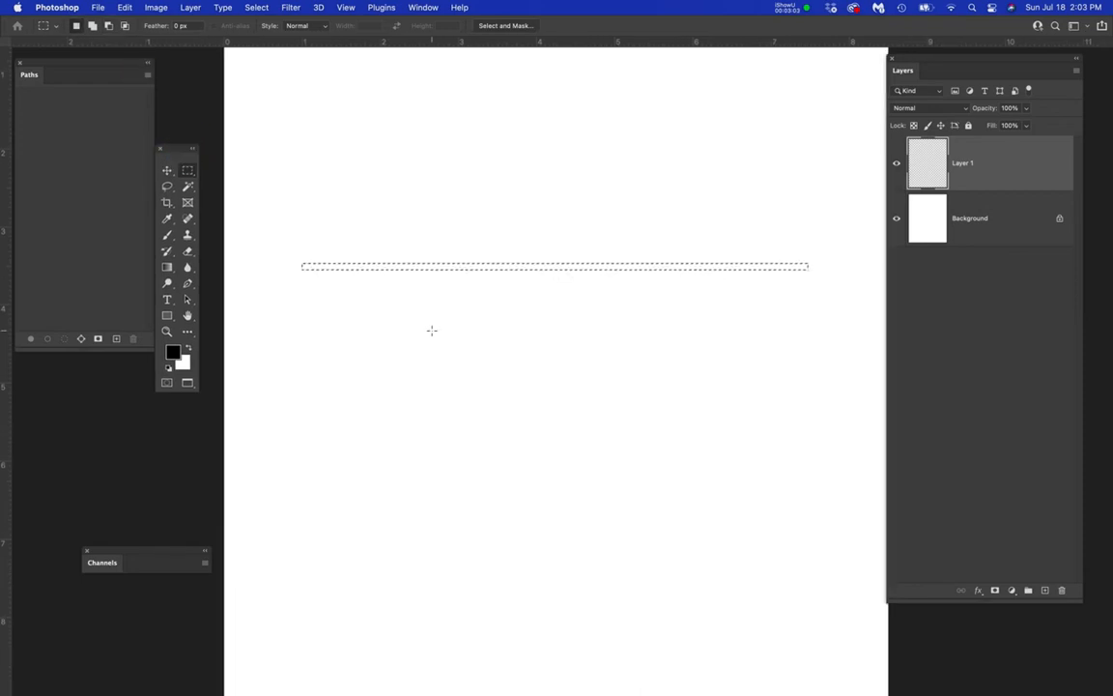
{"action": "key", "text": "alt+BackSpace"}
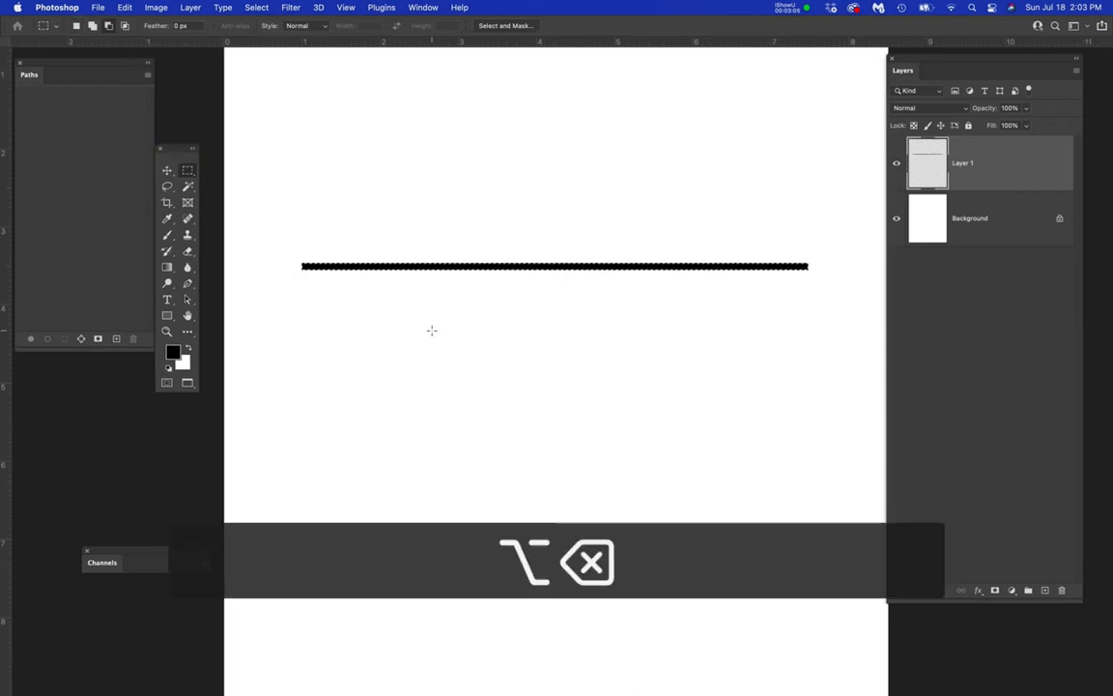
{"action": "key", "text": "super+d"}
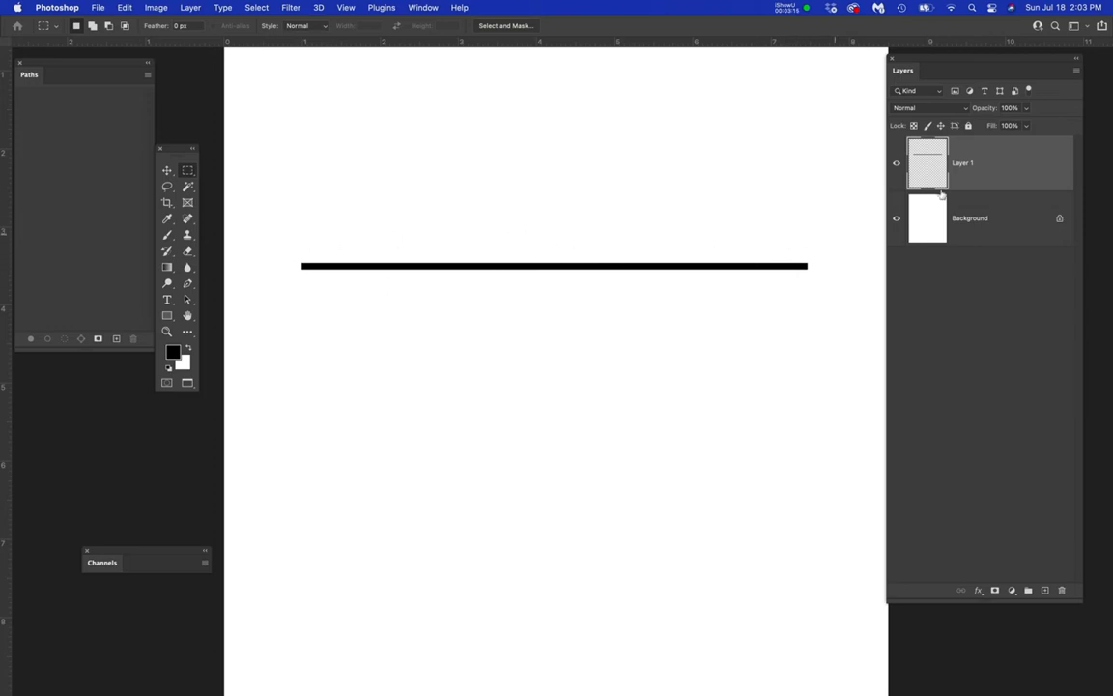
- Duplicate the black bar layer, hide the original and select the copy
{"action": "left_click_drag", "start_coordinate": [996, 169], "coordinate": [1046, 593]}
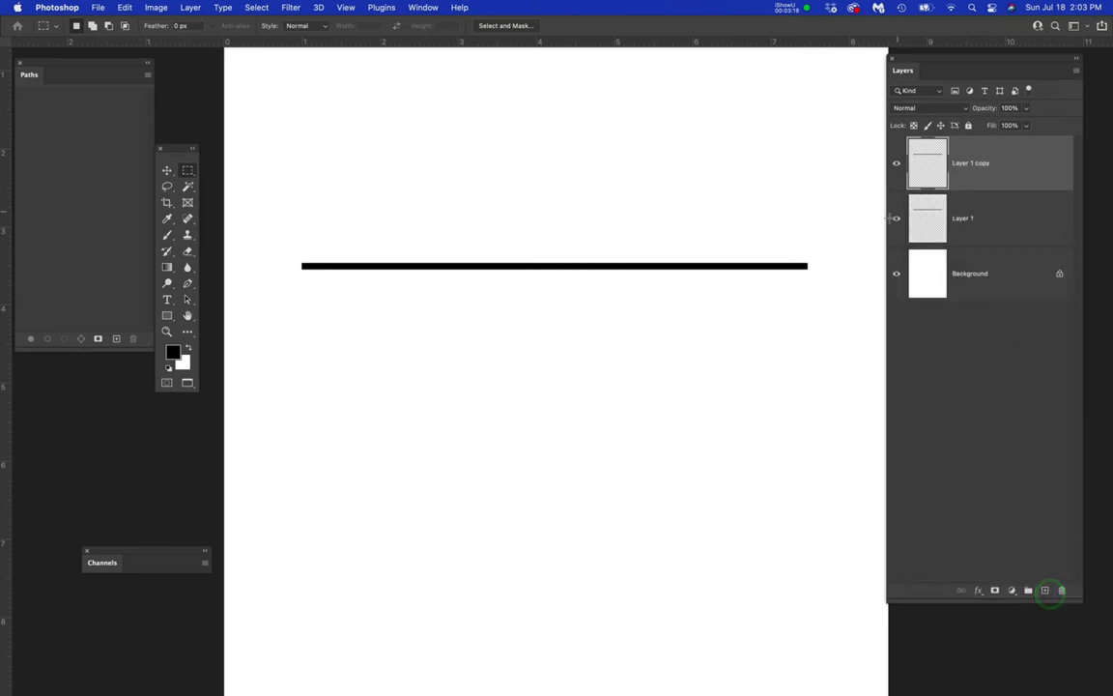
{"action": "left_click", "coordinate": [896, 218]}
{"action": "left_click", "coordinate": [1010, 165]}
- Run Filter > Distort > Displace with horizontal and vertical scale both 8
{"action": "left_click", "coordinate": [291, 8]}
{"action": "mouse_move", "coordinate": [299, 190]}
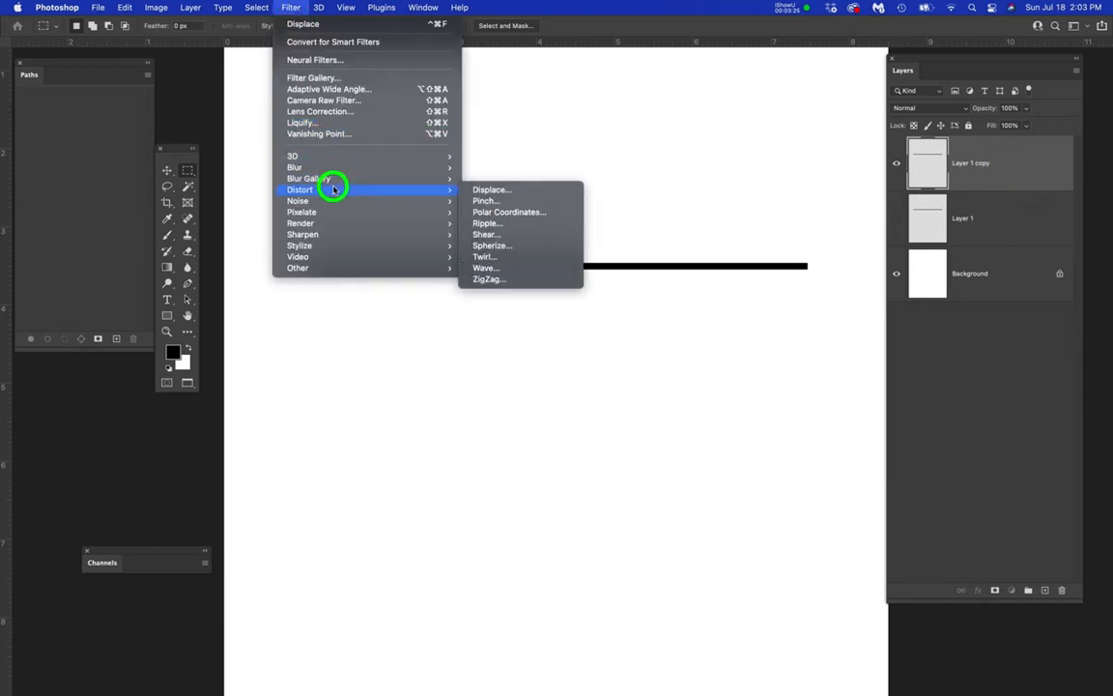
{"action": "left_click", "coordinate": [521, 191]}
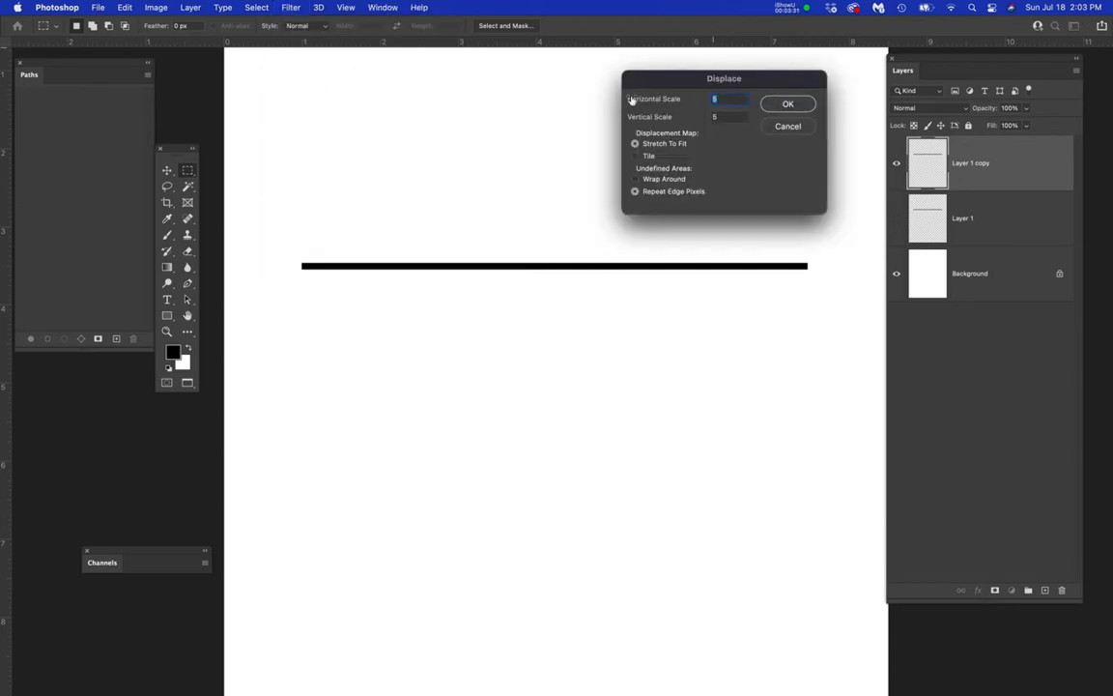
{"action": "left_click_drag", "start_coordinate": [767, 83], "coordinate": [612, 71]}
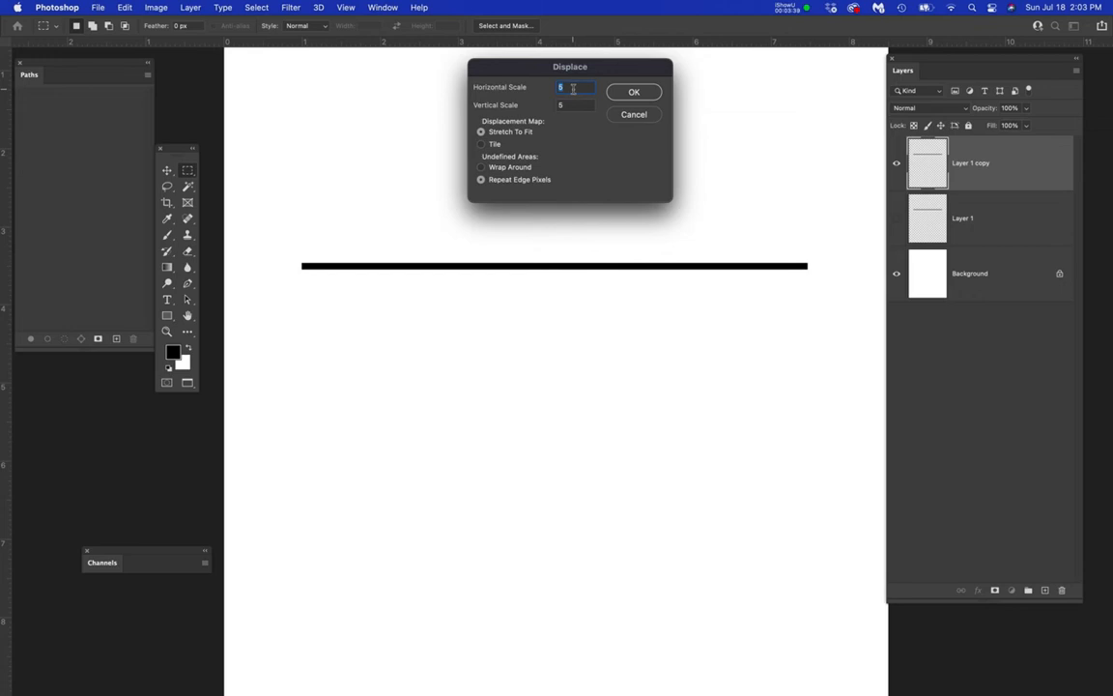
{"action": "type", "text": "8"}
{"action": "key", "text": "Tab"}
{"action": "type", "text": "8"}
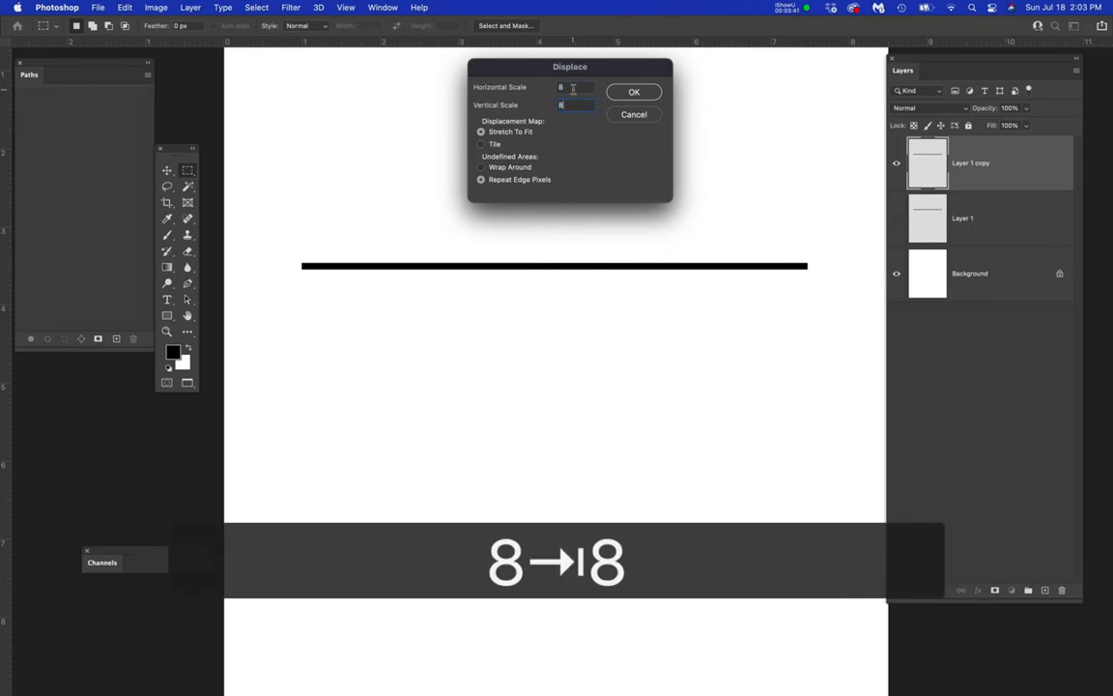
{"action": "left_click", "coordinate": [634, 92]}
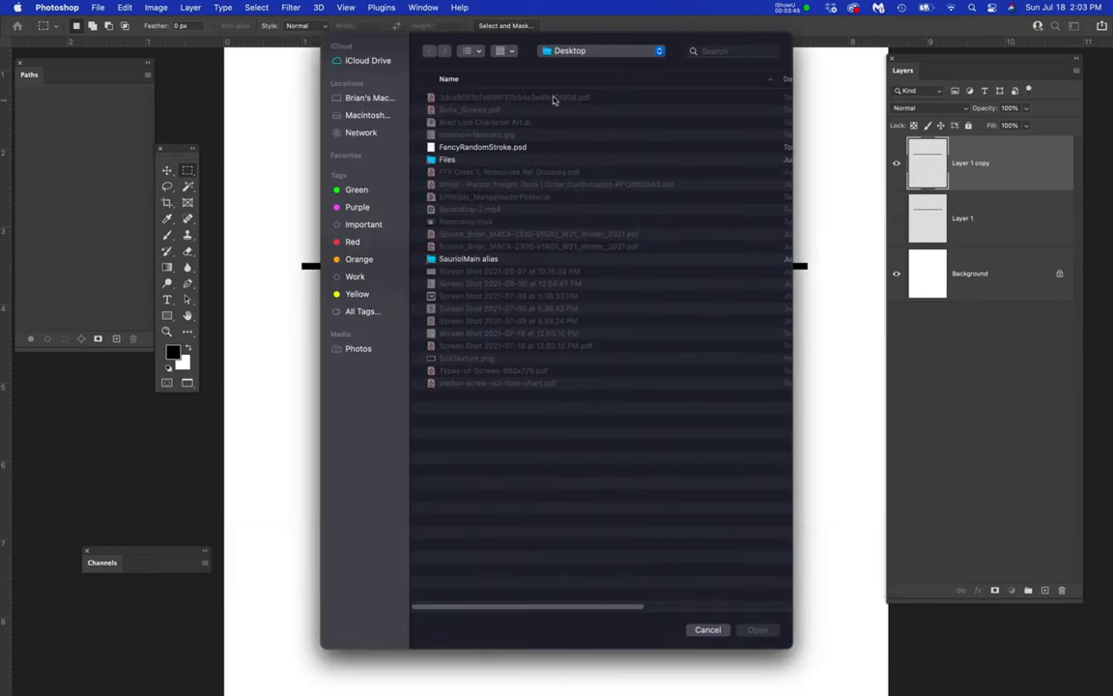
- Browse down through SauriolMain, SaveData, SauriolClassesFolder and the training folders to 1200_2300
{"action": "double_click", "coordinate": [432, 259]}
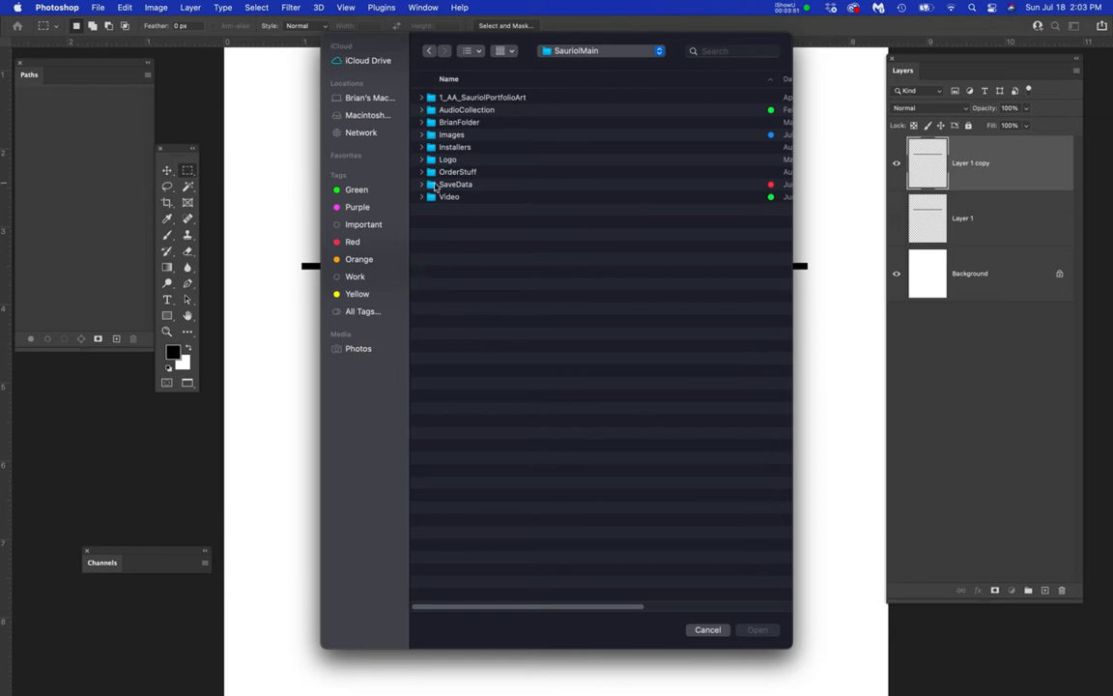
{"action": "double_click", "coordinate": [435, 185]}
{"action": "left_click", "coordinate": [432, 247]}
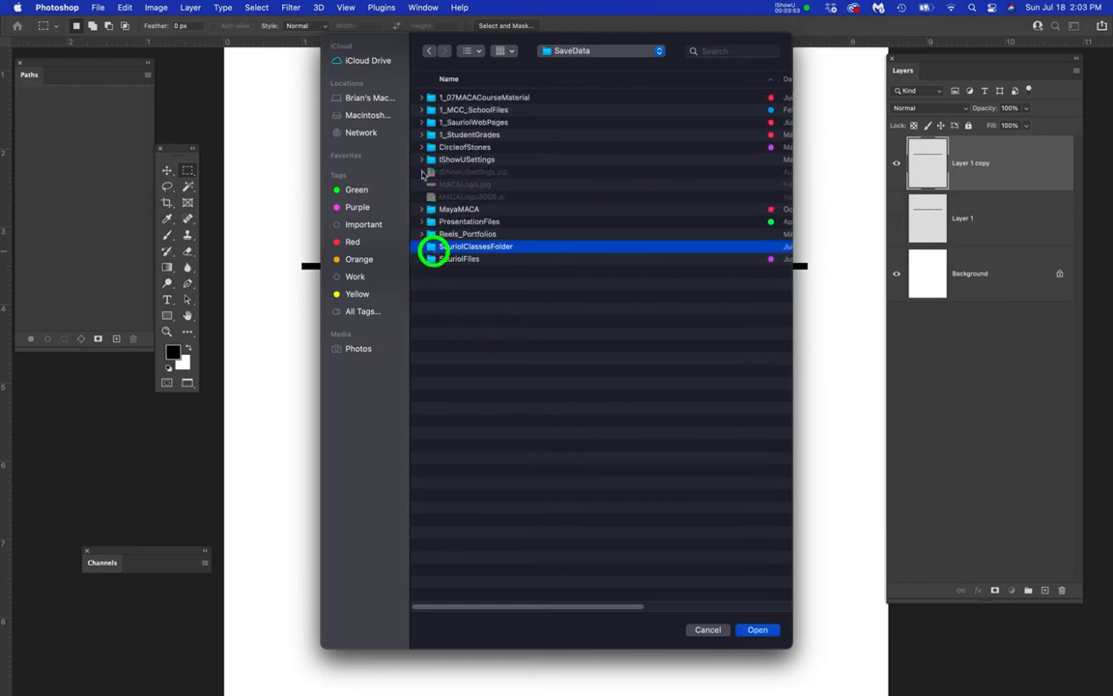
{"action": "double_click", "coordinate": [432, 249]}
{"action": "double_click", "coordinate": [431, 189]}
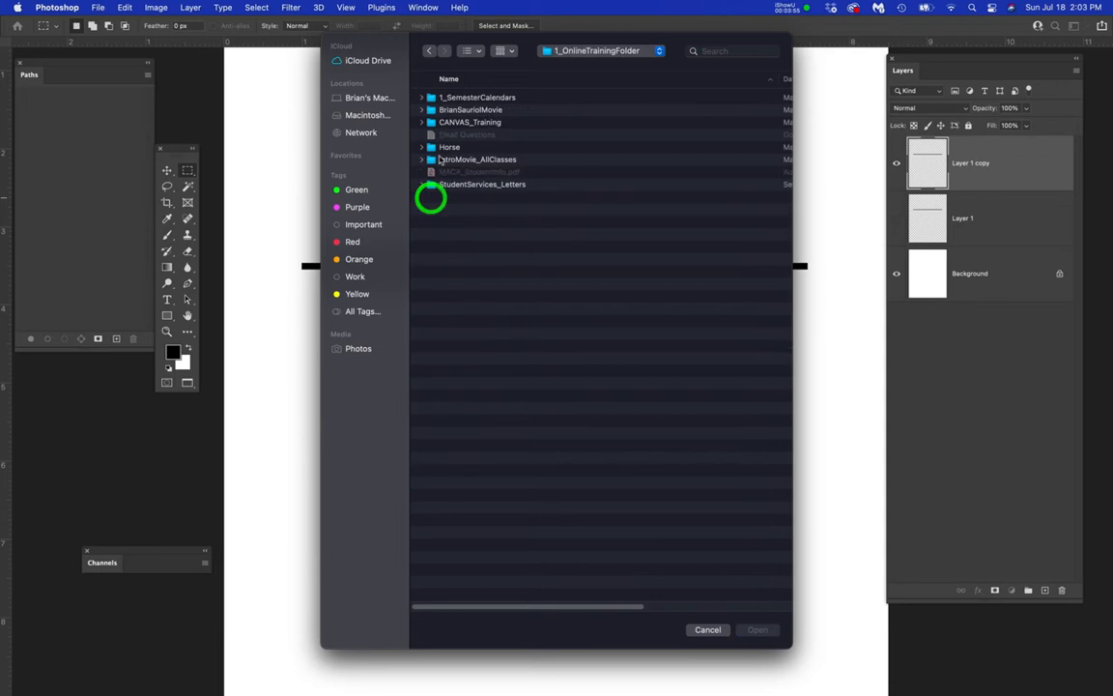
{"action": "double_click", "coordinate": [432, 122]}
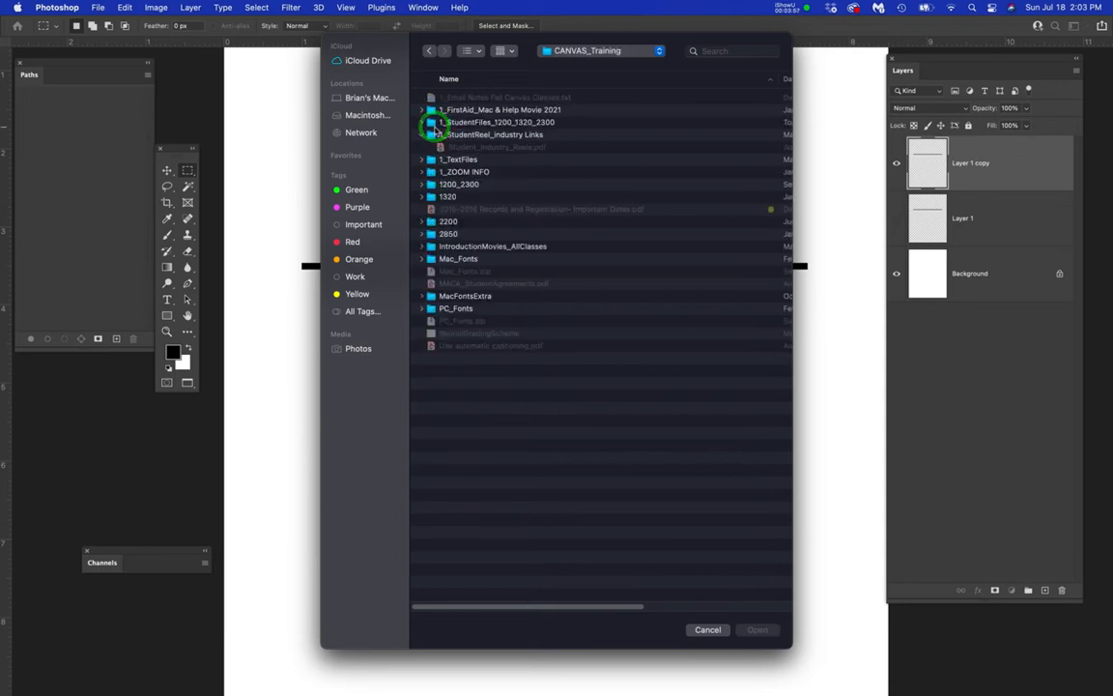
{"action": "double_click", "coordinate": [428, 185]}
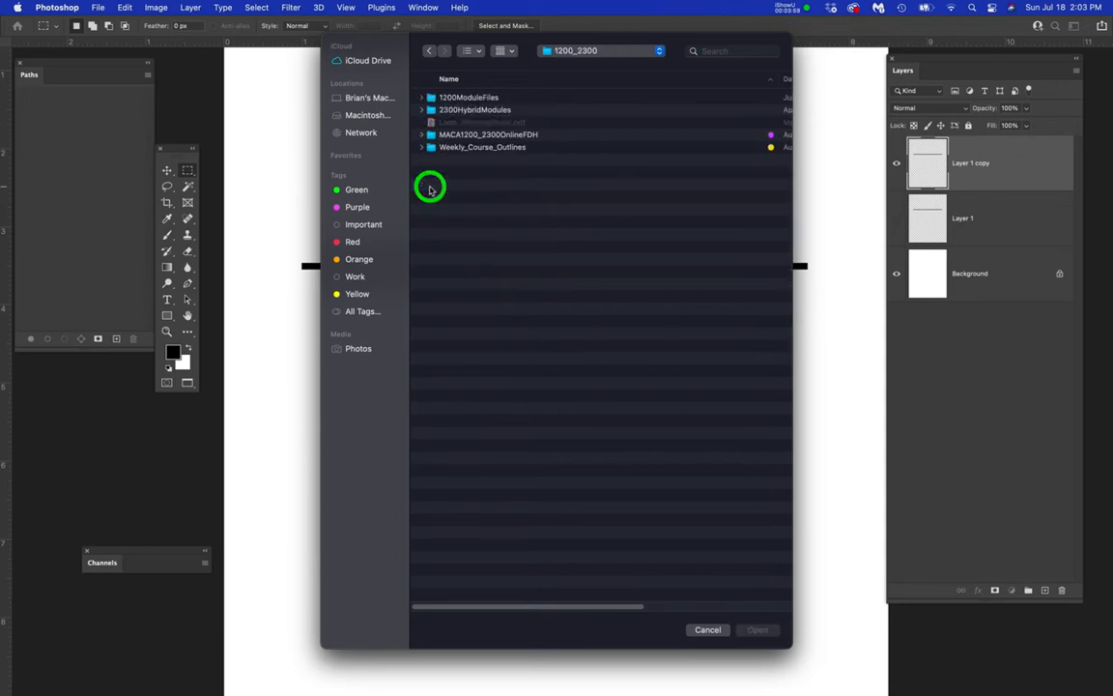
- Continue into the DisplacementMaps folder and pick BigFlowerDisplace.psd
{"action": "double_click", "coordinate": [431, 110]}
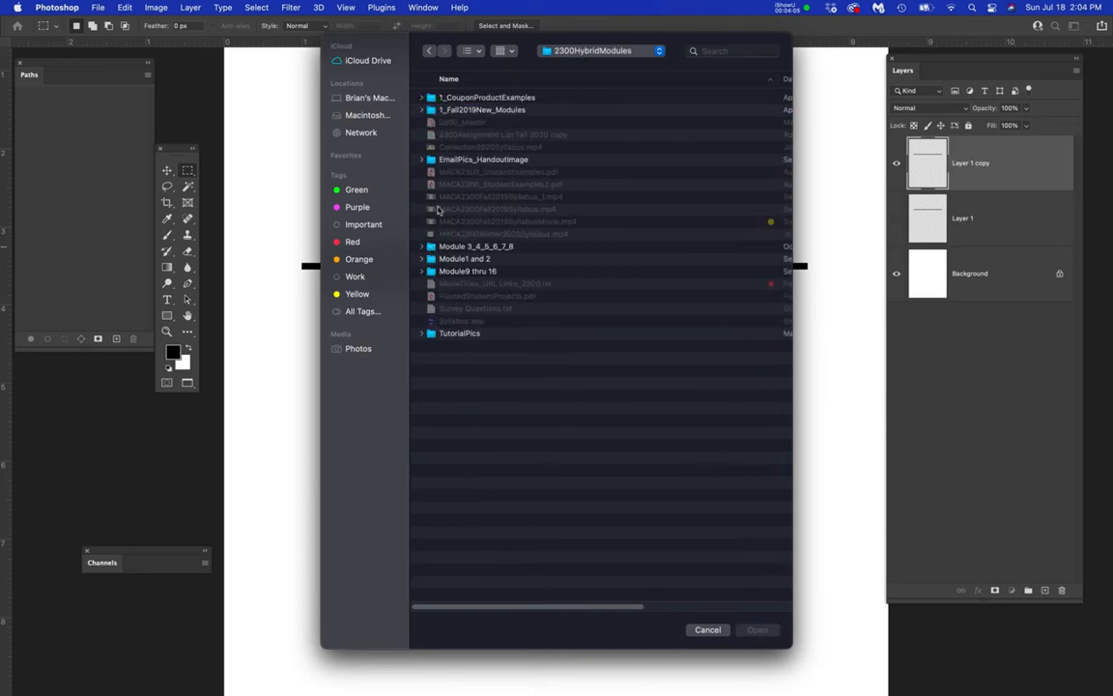
{"action": "double_click", "coordinate": [431, 109]}
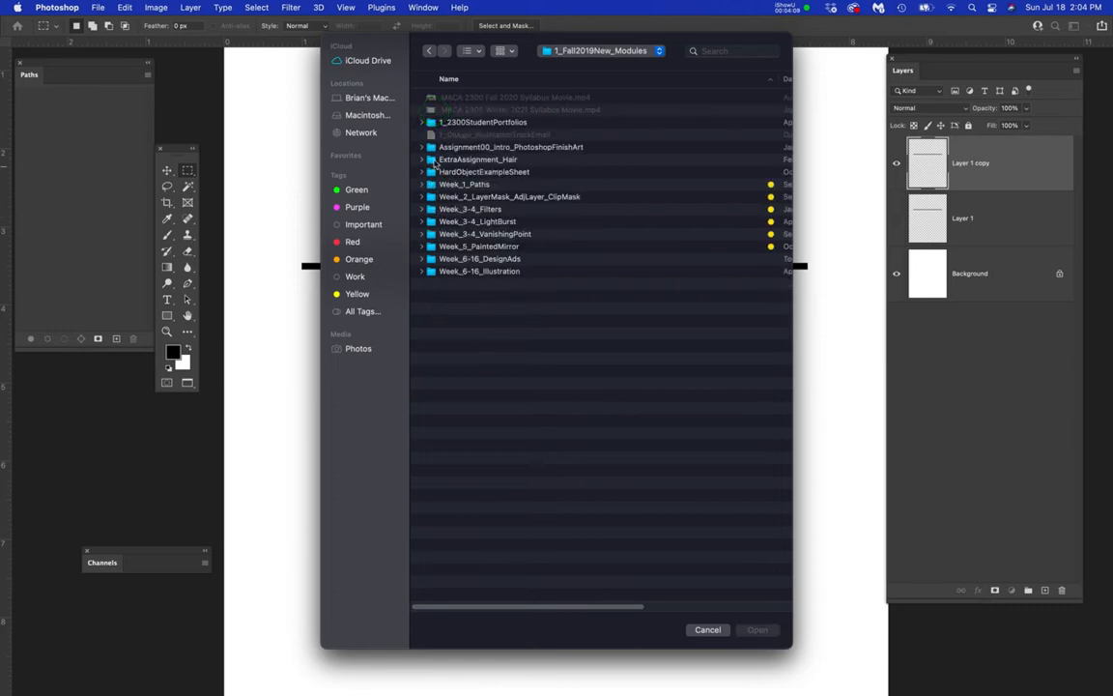
{"action": "double_click", "coordinate": [433, 259]}
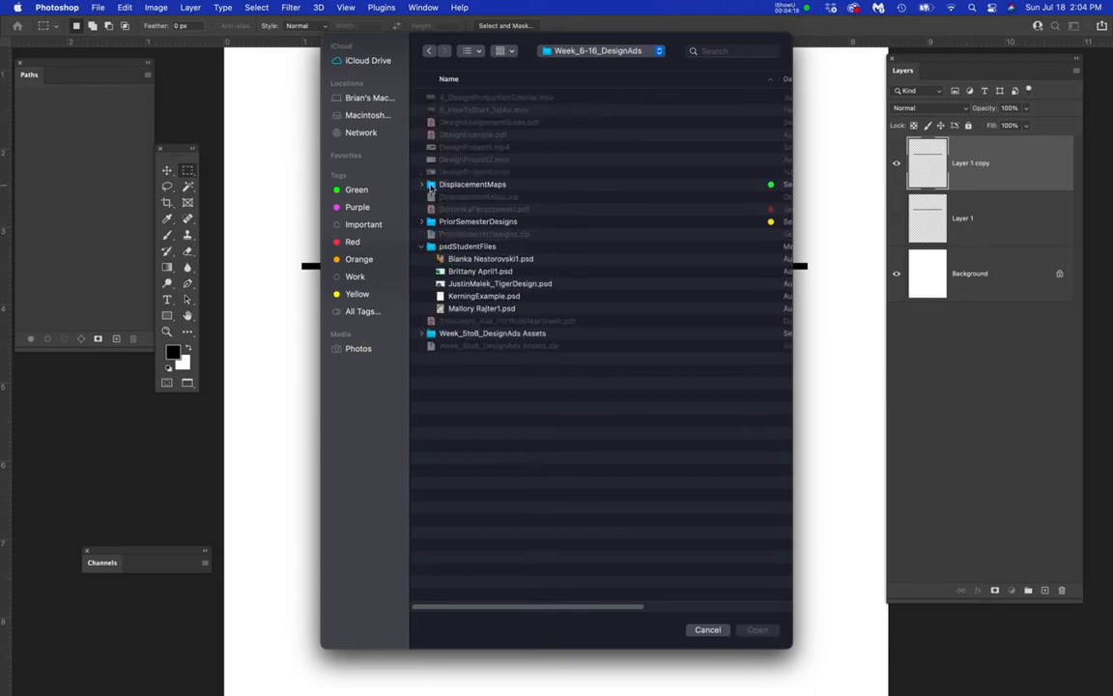
{"action": "double_click", "coordinate": [431, 185]}
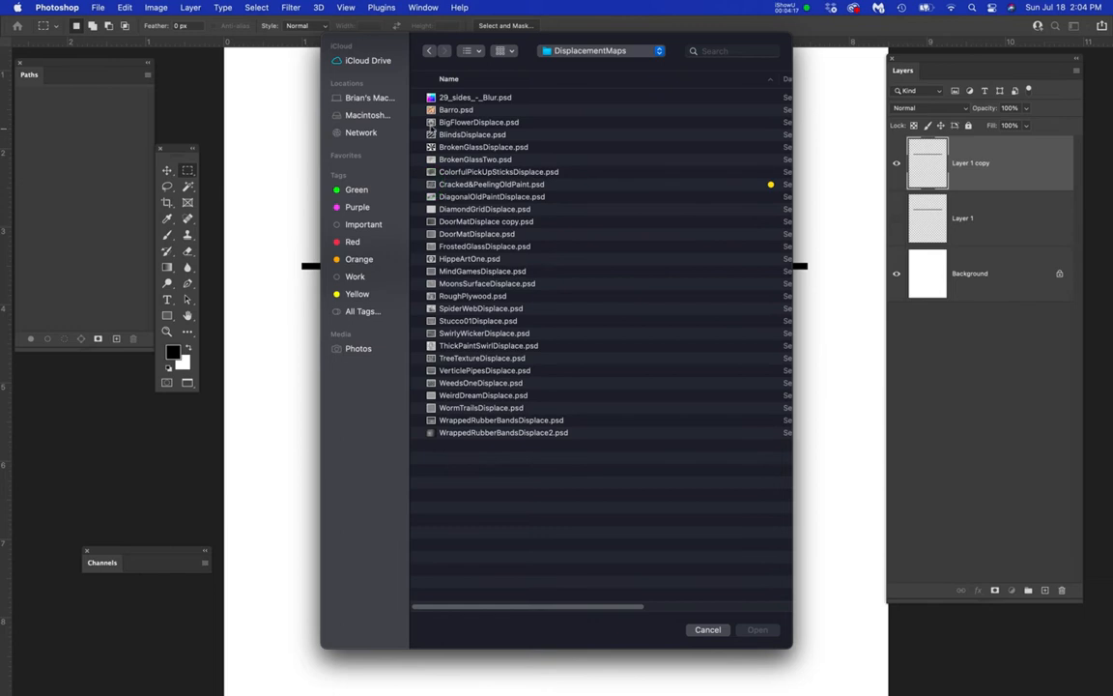
{"action": "left_click", "coordinate": [431, 122]}
- Quick Look through the displacement map PSDs, then apply Cracked&PeelingOldPaint.psd to the bar
{"action": "key", "text": "space"}
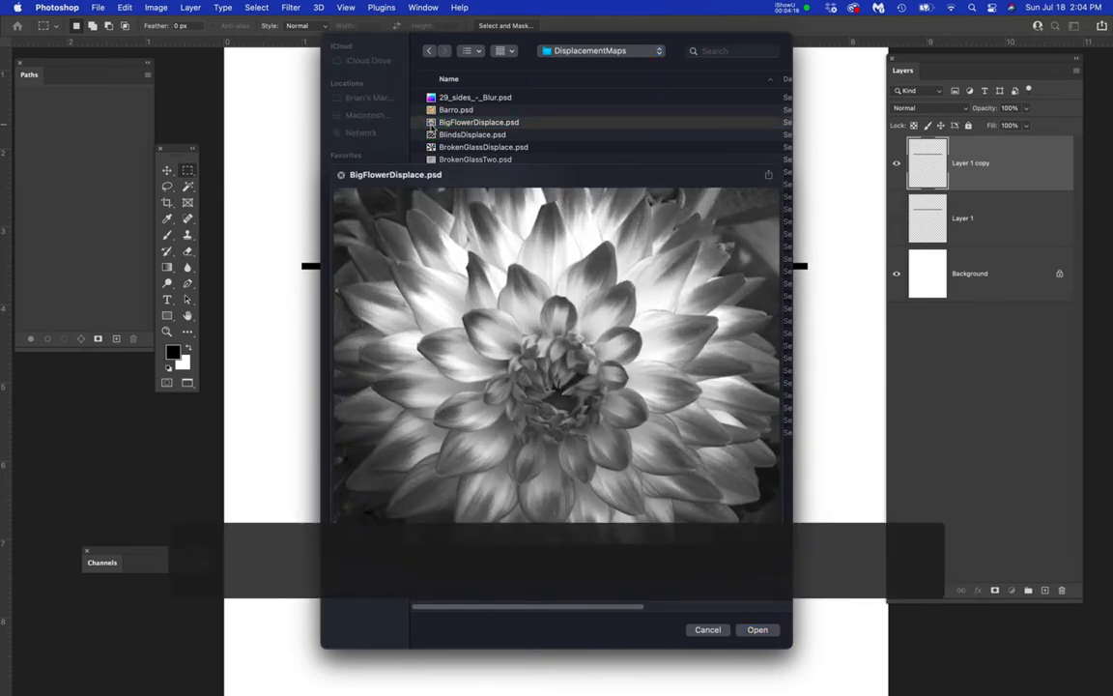
{"action": "key", "text": "Down"}
{"action": "key", "text": "Down"}
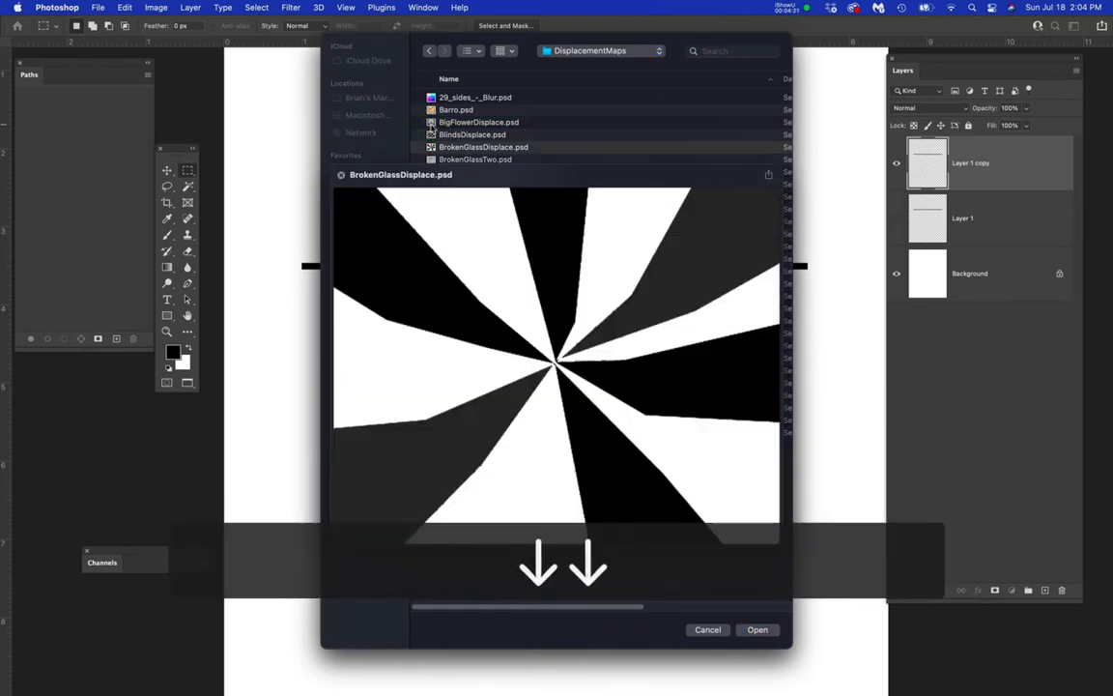
{"action": "key", "text": "Down"}
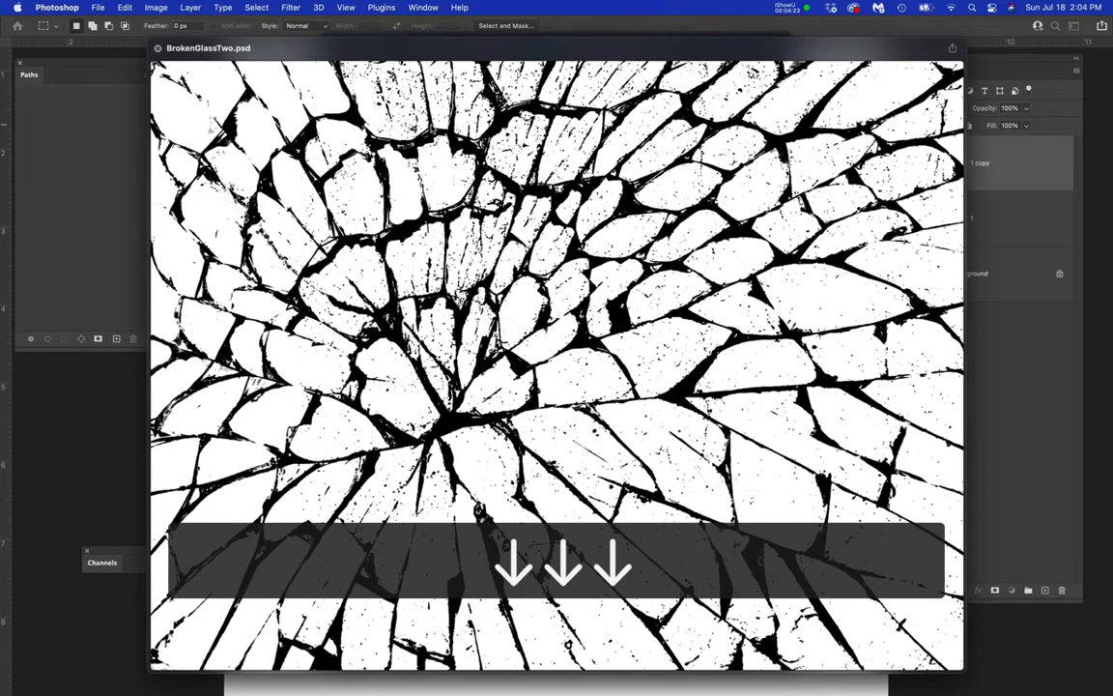
{"action": "key", "text": "Down"}
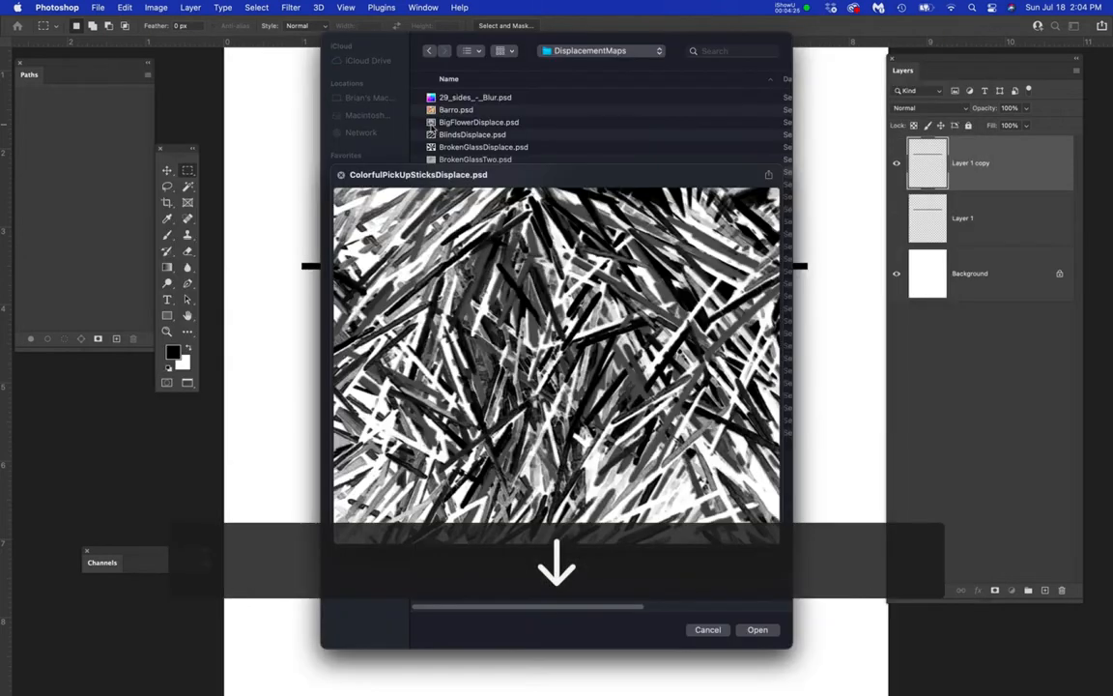
{"action": "key", "text": "Down"}
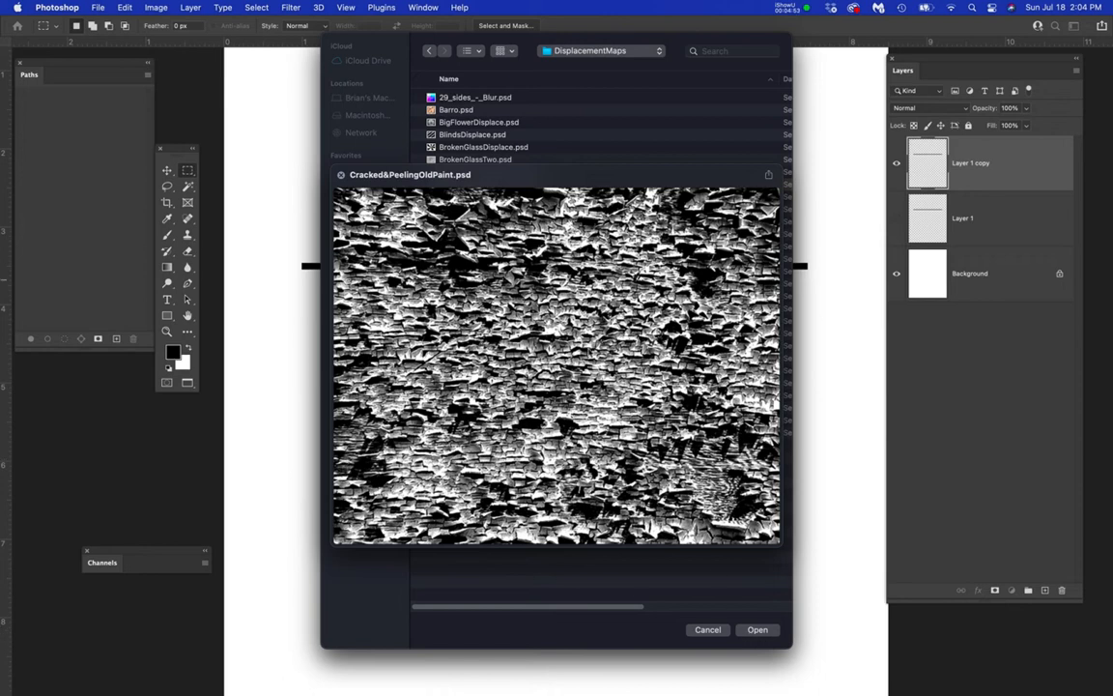
{"action": "left_click", "coordinate": [757, 630]}
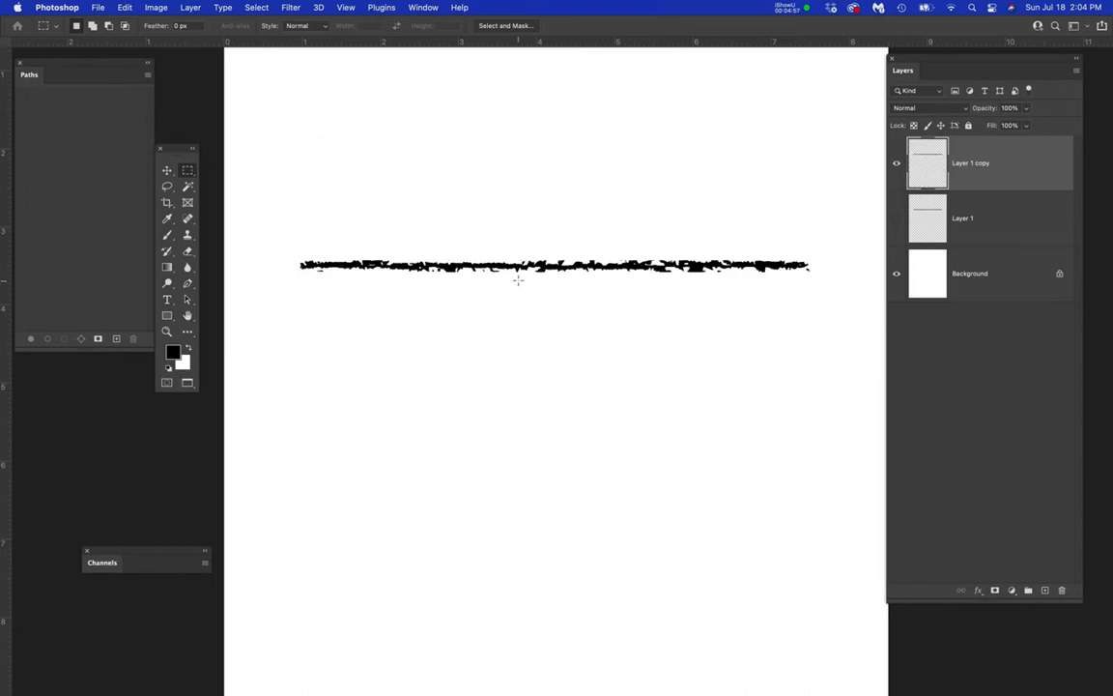
{"action": "scroll", "coordinate": [518, 280], "scroll_direction": "up", "scroll_amount": 3}
{"action": "scroll", "coordinate": [518, 280], "scroll_direction": "up", "scroll_amount": 3}
{"action": "scroll", "coordinate": [518, 280], "scroll_direction": "up", "scroll_amount": 3}
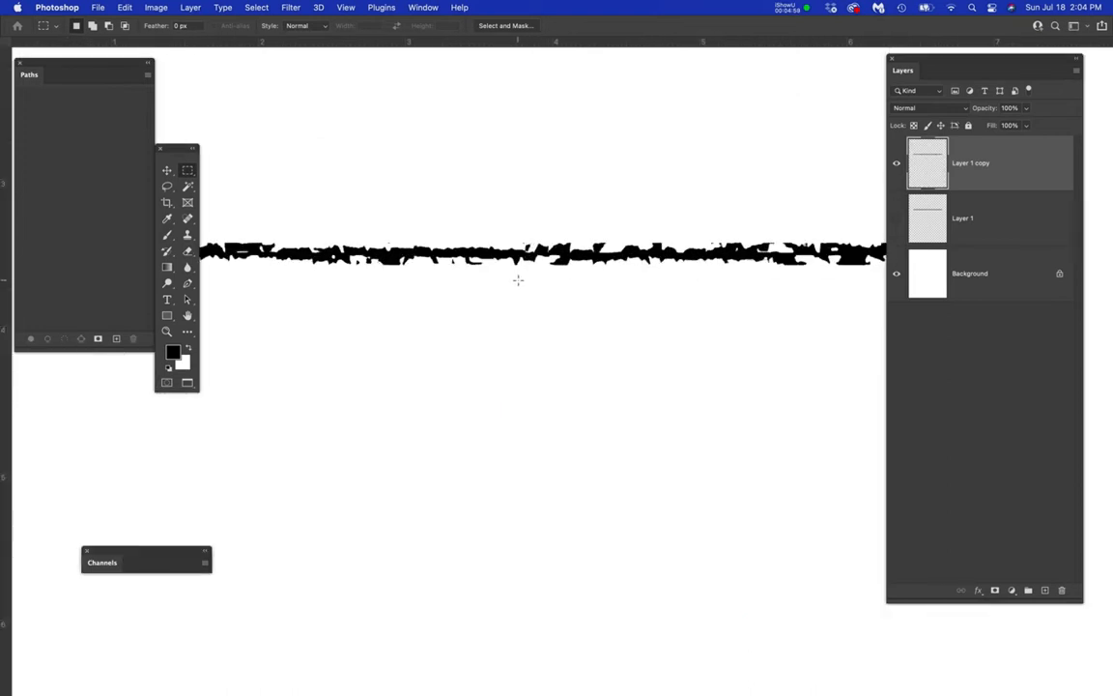
{"action": "scroll", "coordinate": [518, 281], "scroll_direction": "down", "scroll_amount": 3}
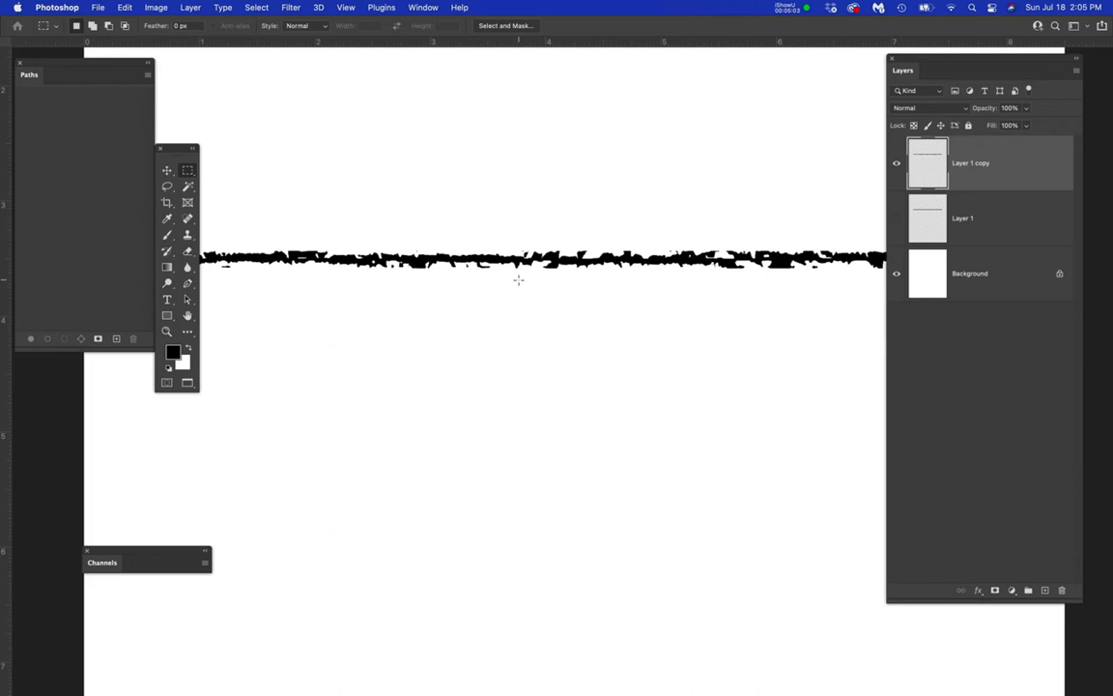
- Undo the cracked-paint displacement so the bar is solid black again
{"action": "key", "text": "super+z"}
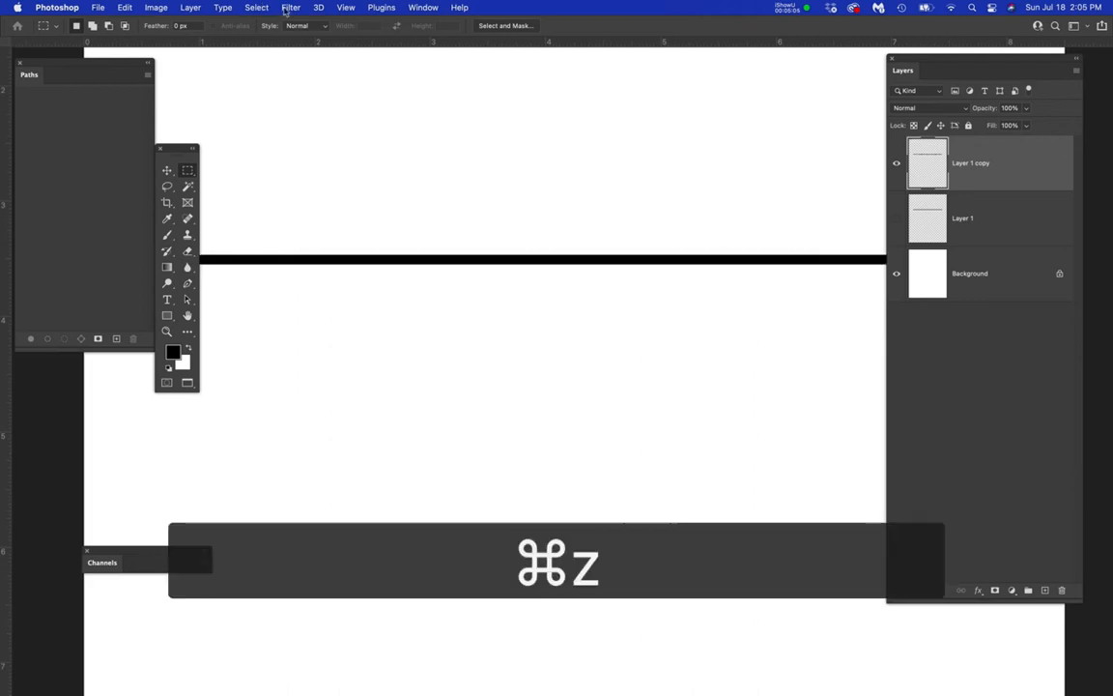
- Re-run Displace at a smaller scale with Cracked&PeelingOldPaint.psd, roughening the bar's edges again
{"action": "left_click", "coordinate": [290, 8]}
{"action": "mouse_move", "coordinate": [299, 189]}
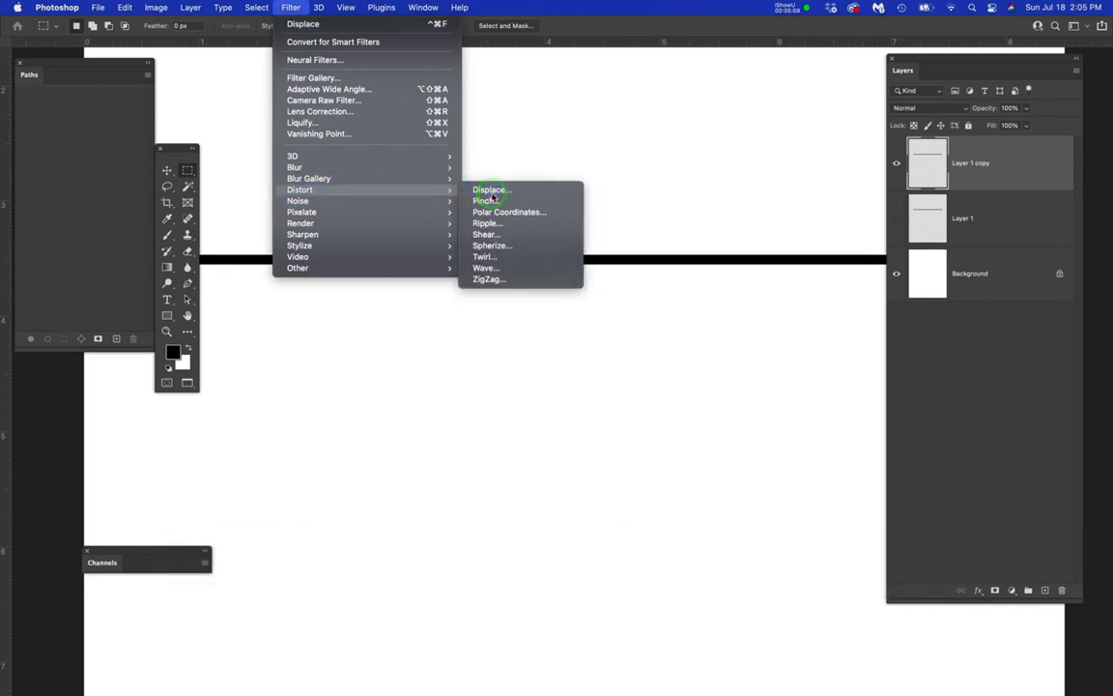
{"action": "left_click", "coordinate": [489, 190]}
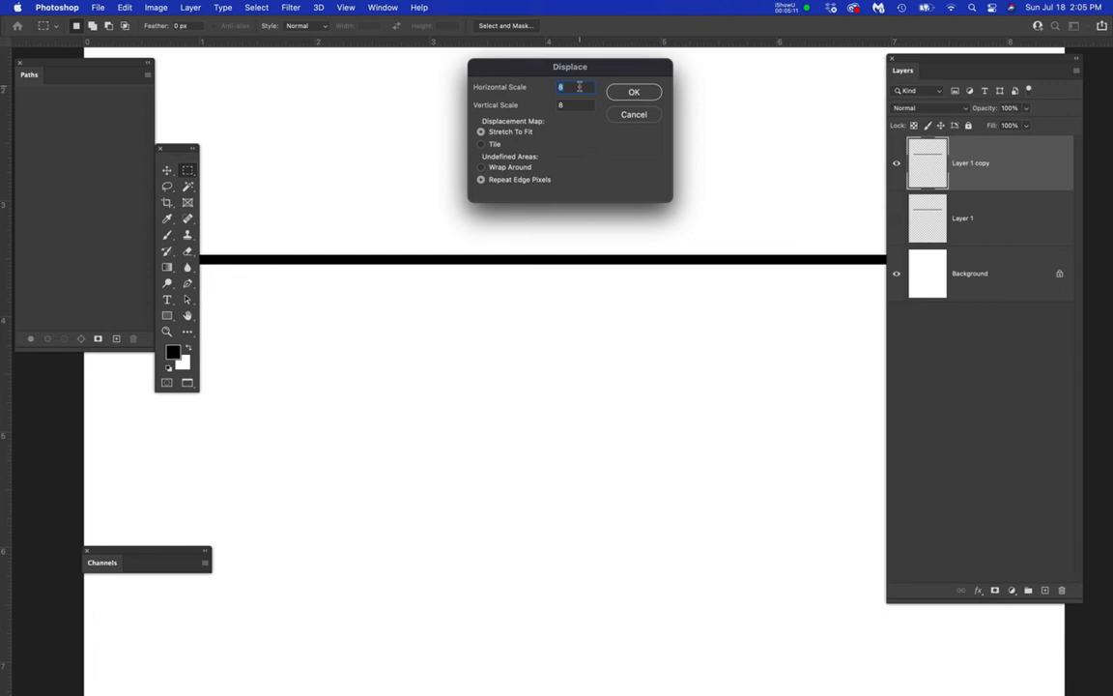
{"action": "type", "text": "5"}
{"action": "key", "text": "Tab"}
{"action": "type", "text": "5"}
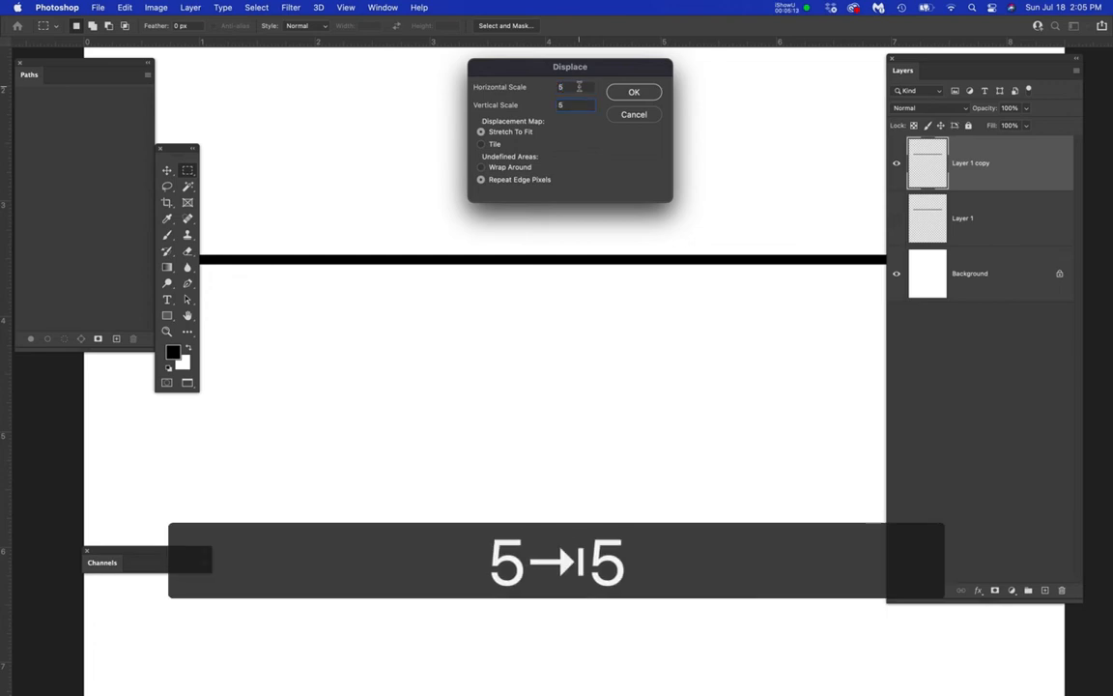
{"action": "left_click", "coordinate": [634, 92]}
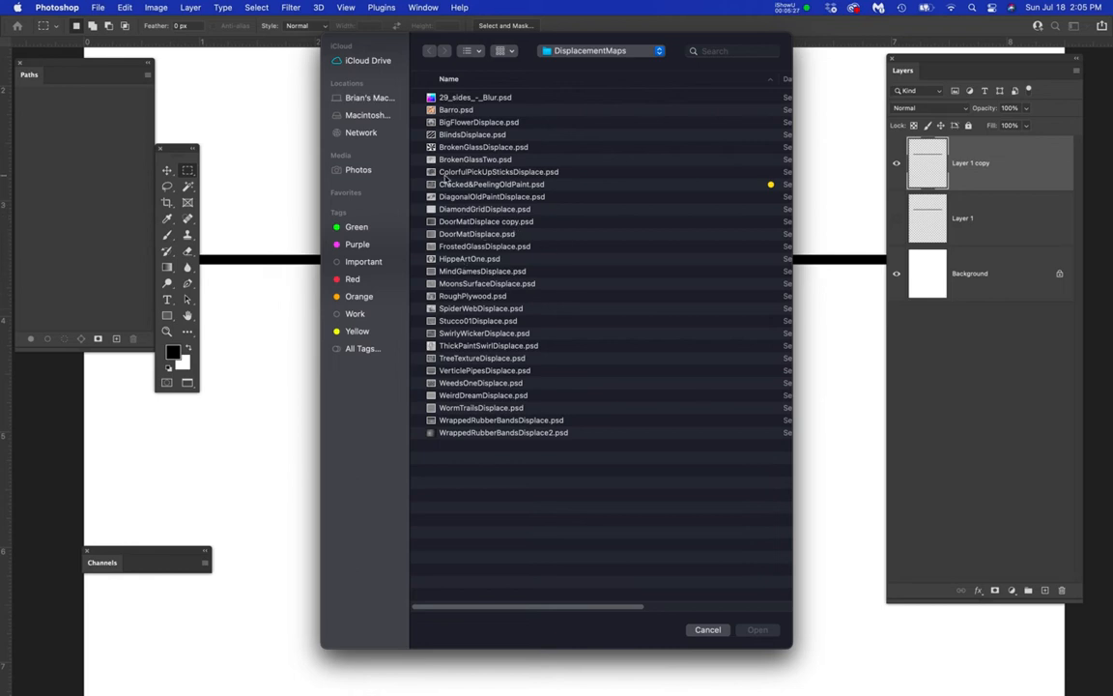
{"action": "left_click", "coordinate": [431, 183]}
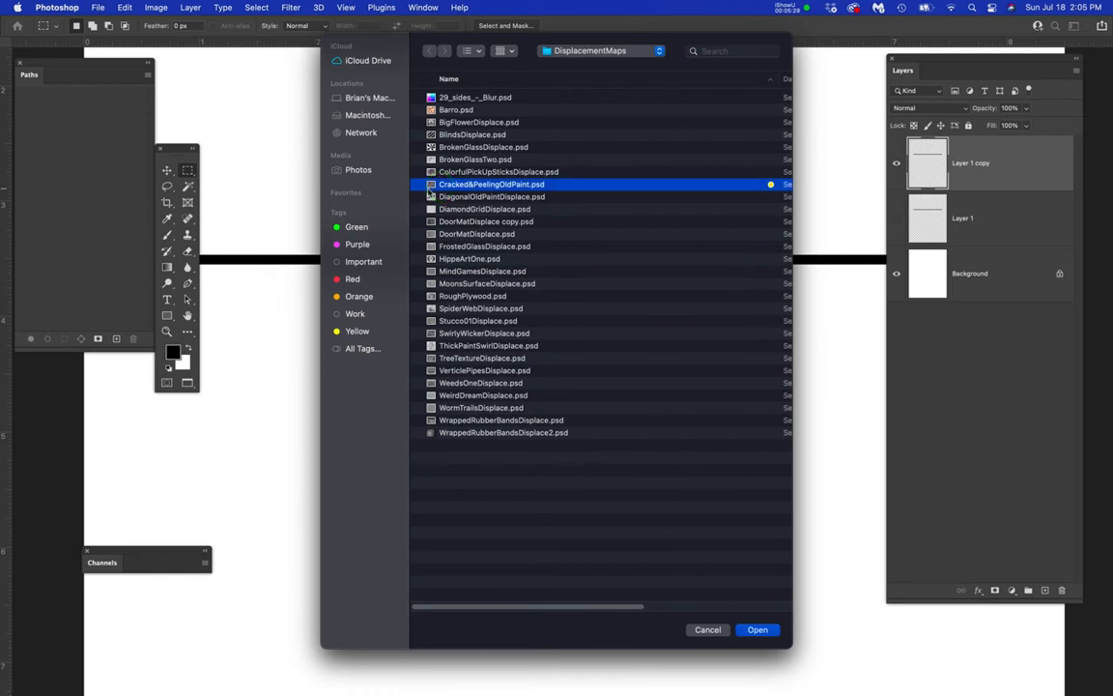
{"action": "double_click", "coordinate": [431, 183]}
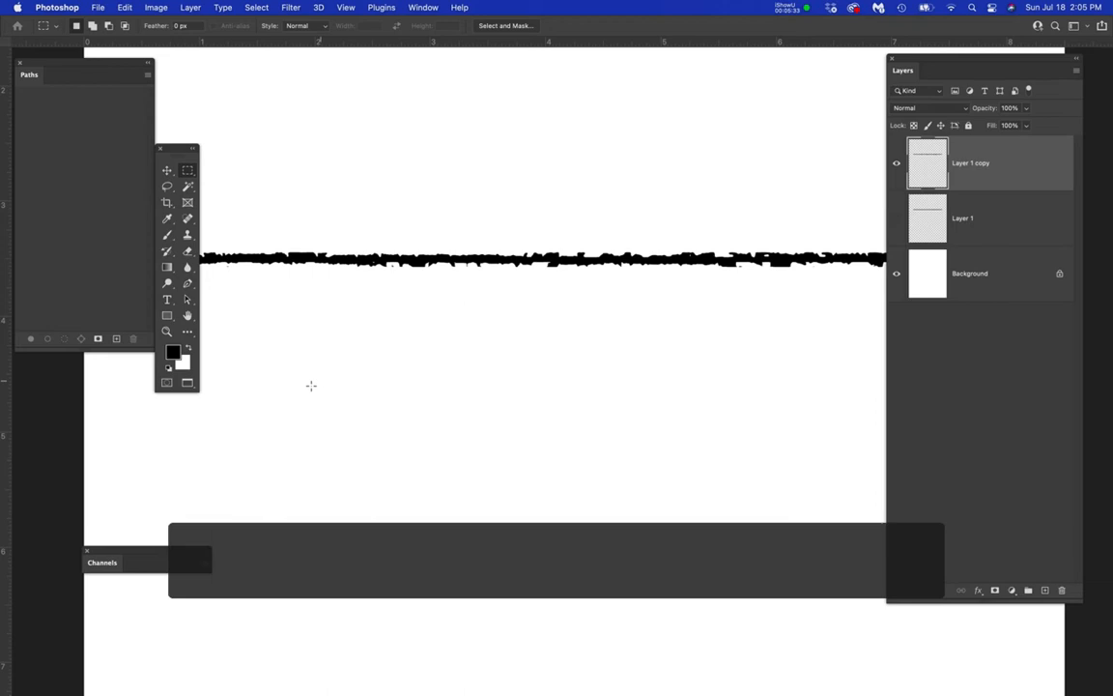
{"action": "mouse_move", "coordinate": [312, 385]}
{"action": "left_mouse_down"}
{"action": "mouse_move", "coordinate": [577, 394]}
{"action": "mouse_move", "coordinate": [527, 406]}
{"action": "left_mouse_up"}
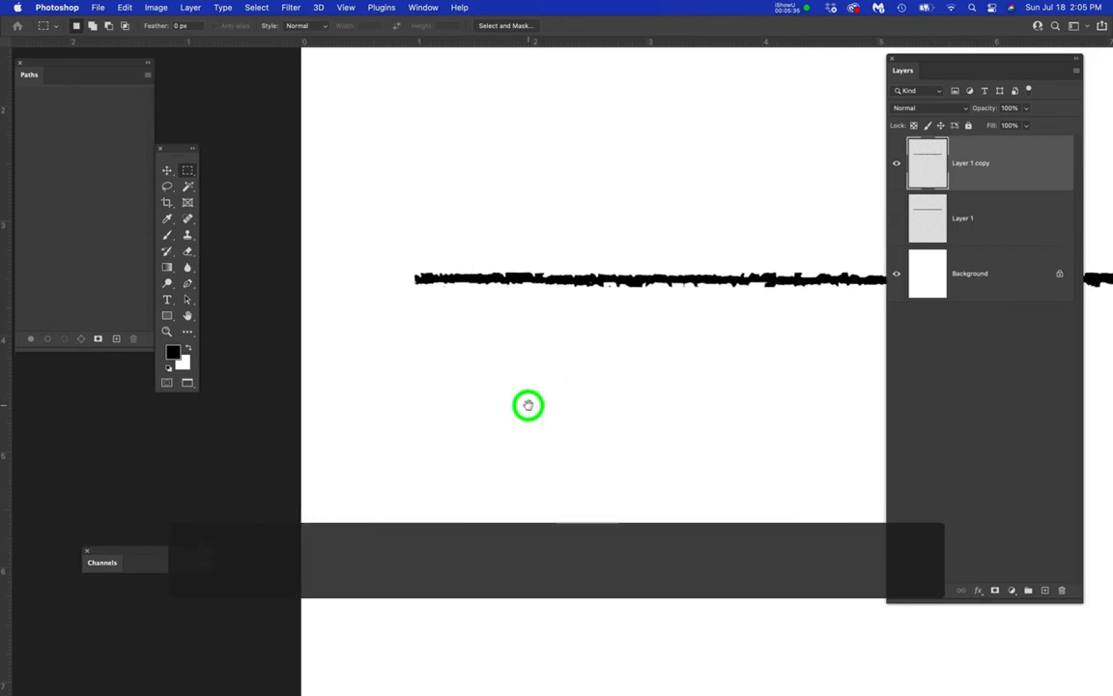
{"action": "key", "text": "m"}
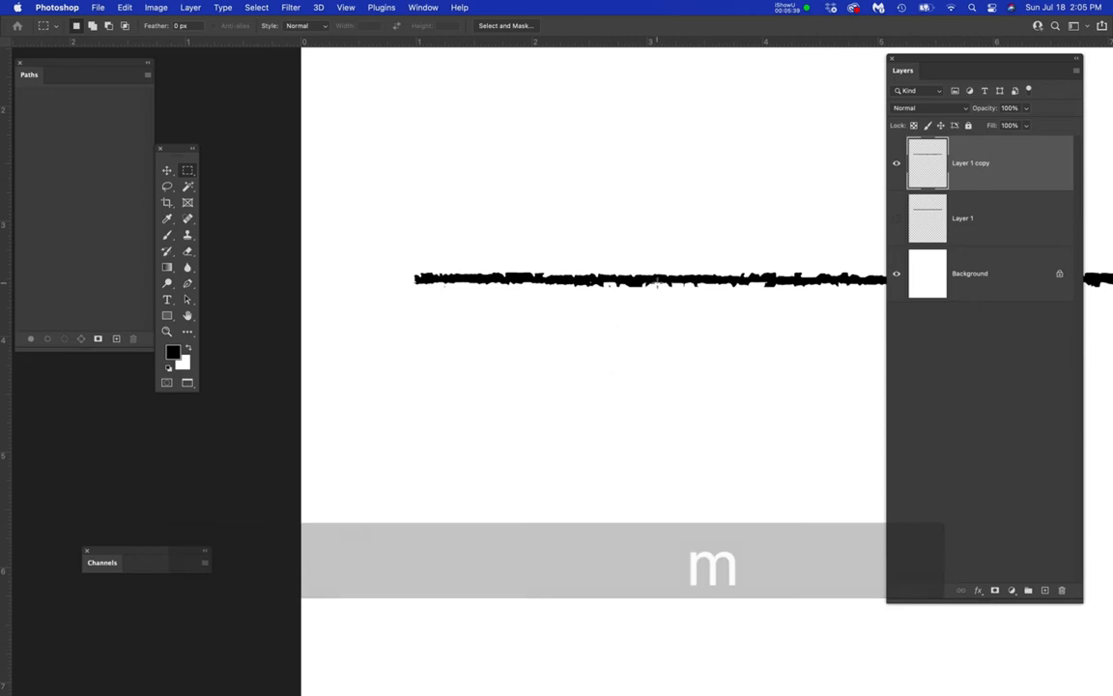
- Marquee the left portion of the rough bar and feather the selection by 8 pixels
{"action": "left_click_drag", "start_coordinate": [383, 259], "coordinate": [692, 304]}
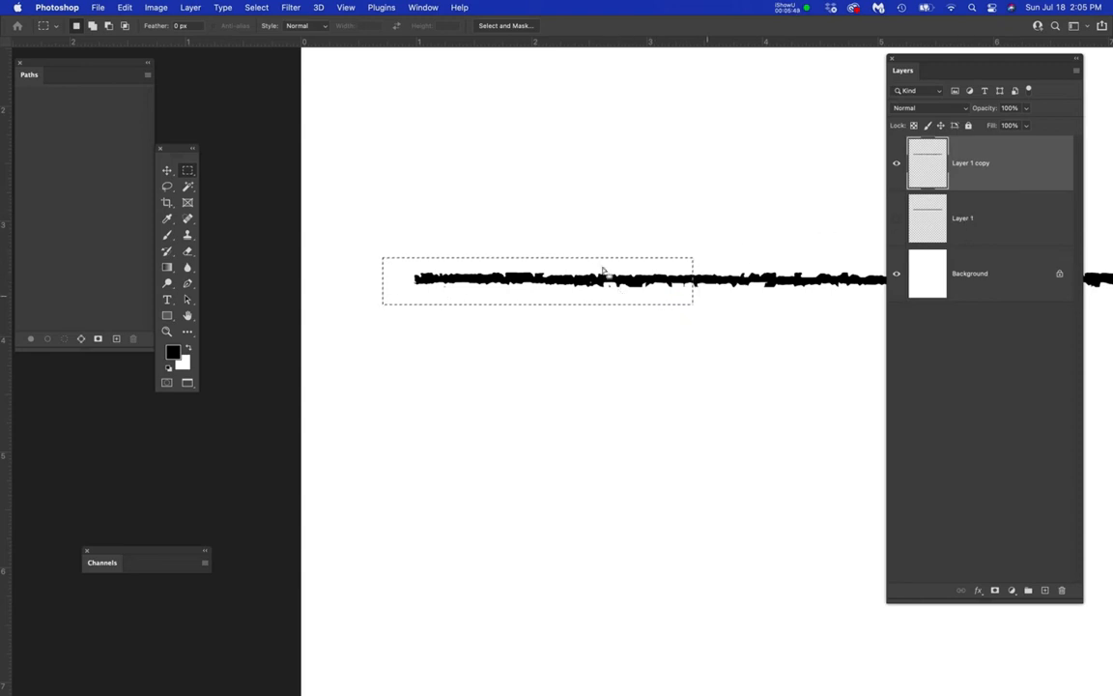
{"action": "left_click", "coordinate": [256, 8]}
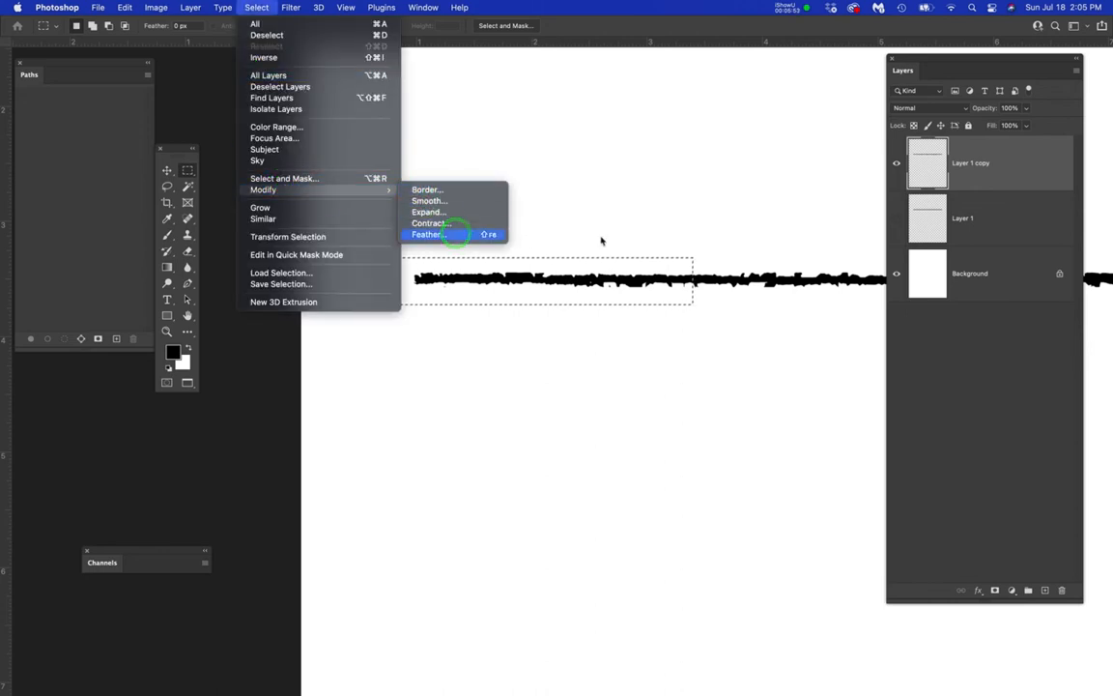
{"action": "left_click", "coordinate": [435, 234]}
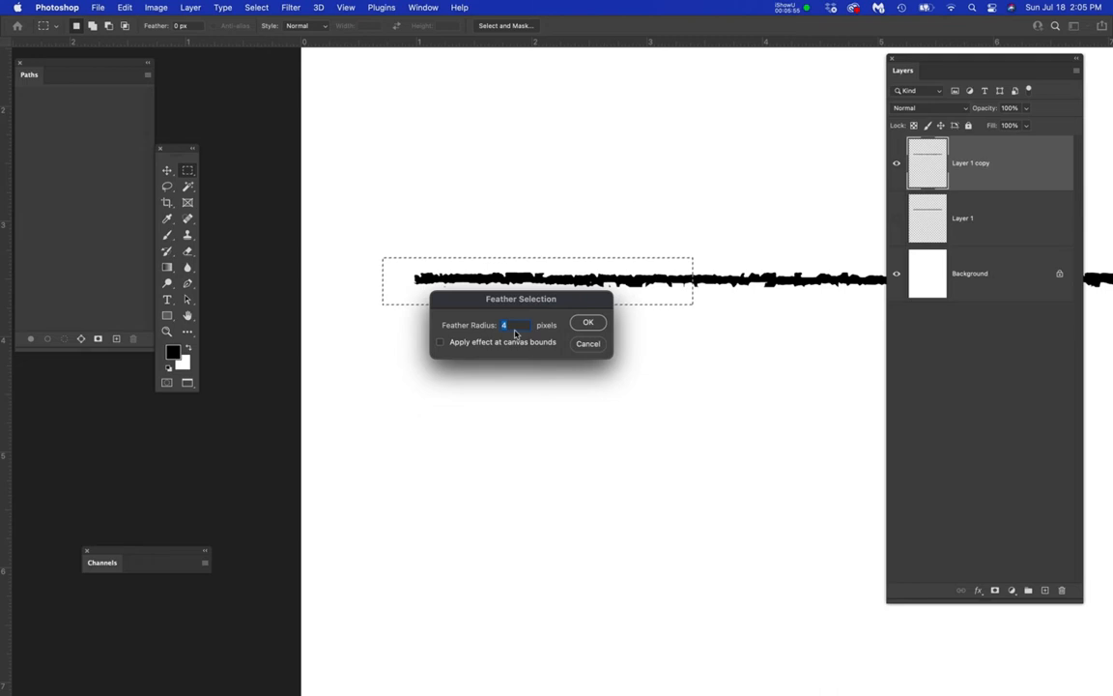
{"action": "type", "text": "8"}
{"action": "left_click", "coordinate": [590, 323]}
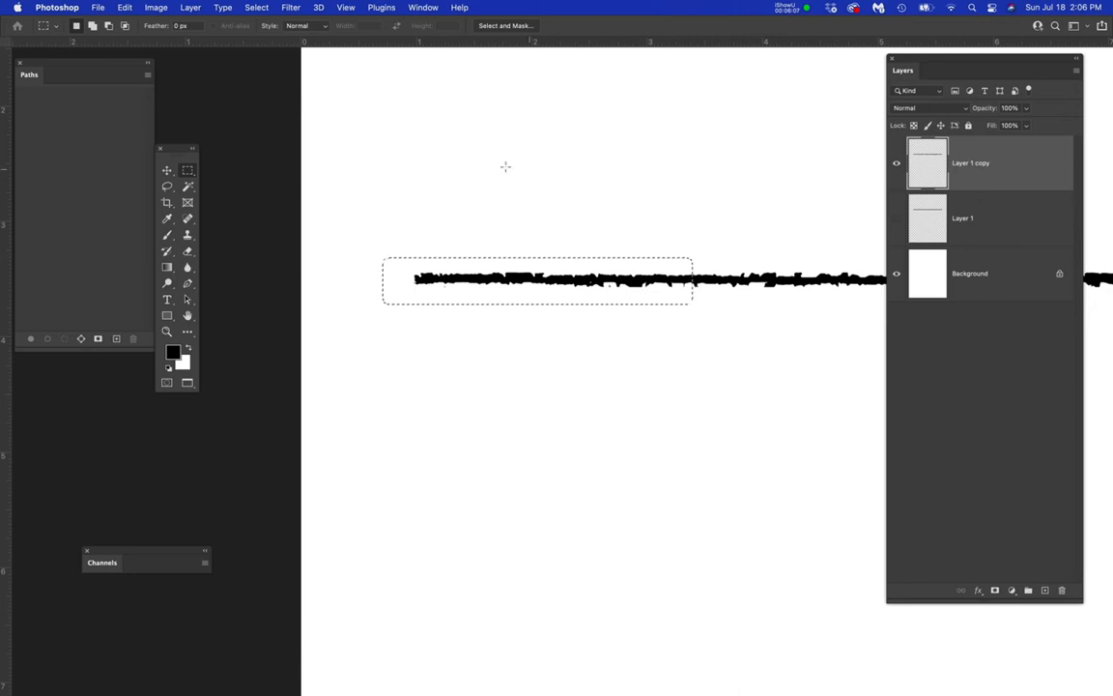
{"action": "left_click", "coordinate": [293, 9]}
{"action": "mouse_move", "coordinate": [299, 189]}
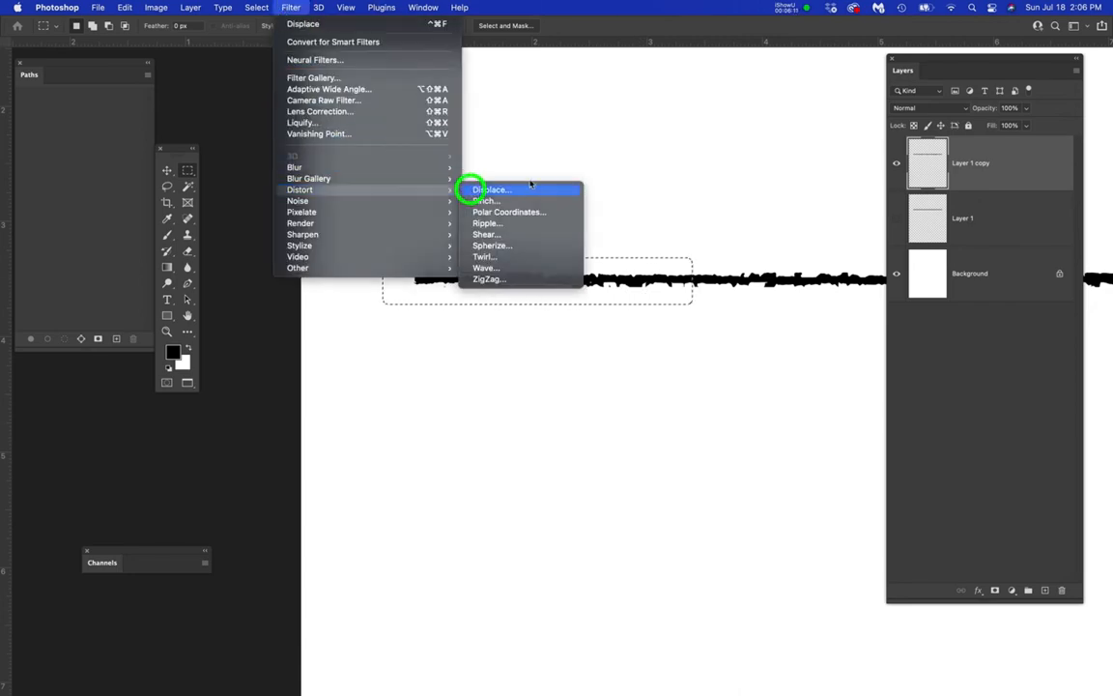
- Try Displace at scale 8 on the selection with a previewed paint map, then undo it
{"action": "left_click", "coordinate": [472, 190]}
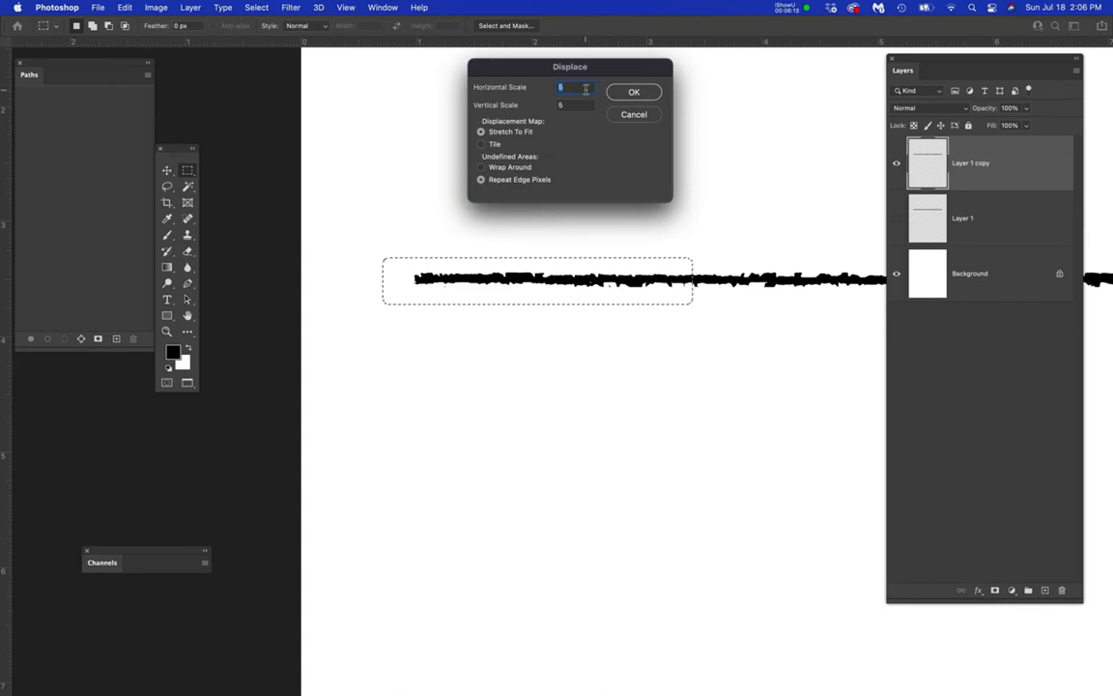
{"action": "type", "text": "3"}
{"action": "key", "text": "Tab"}
{"action": "type", "text": "3"}
{"action": "left_click", "coordinate": [634, 92]}
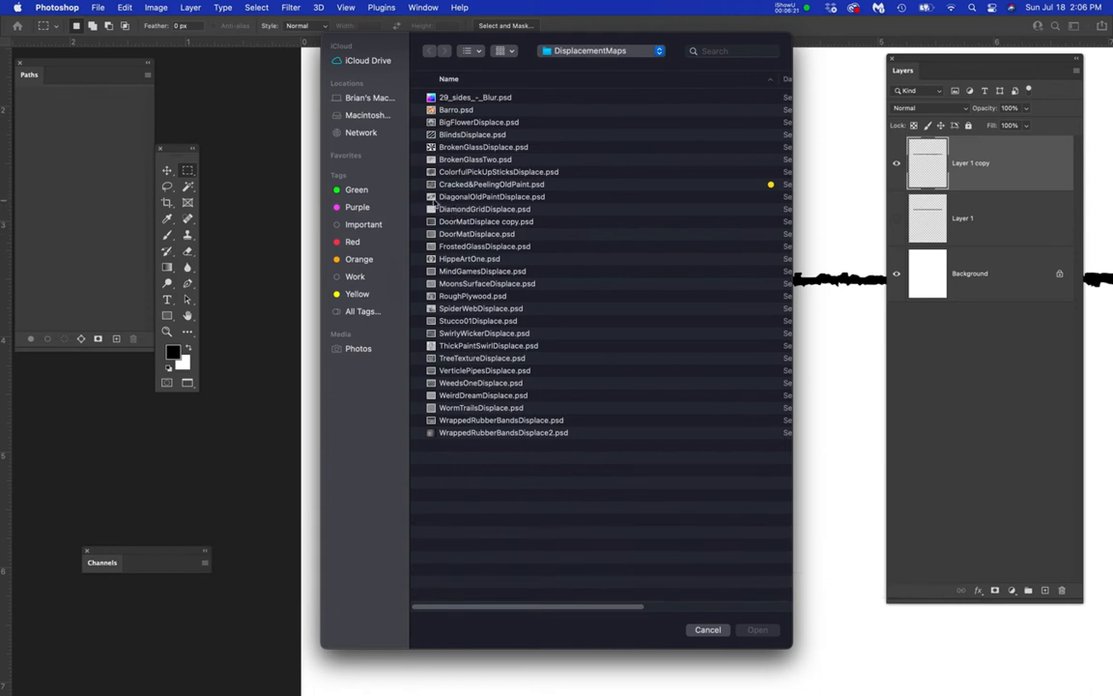
{"action": "left_click", "coordinate": [433, 185]}
{"action": "double_click", "coordinate": [433, 184]}
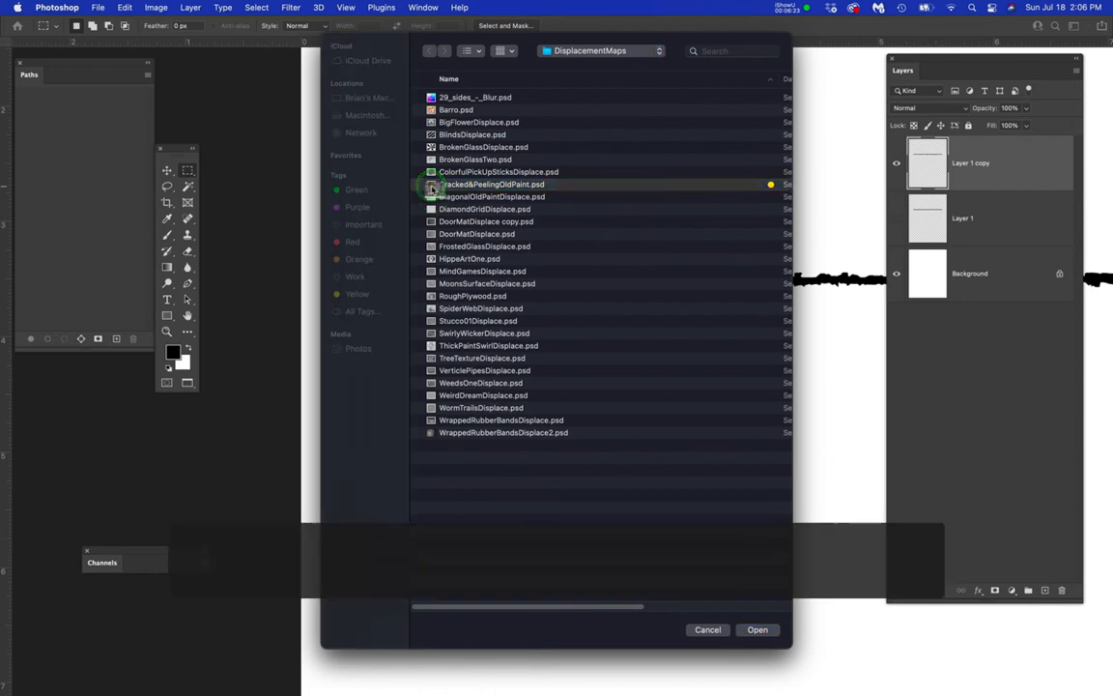
{"action": "key", "text": "space"}
{"action": "key", "text": "Down"}
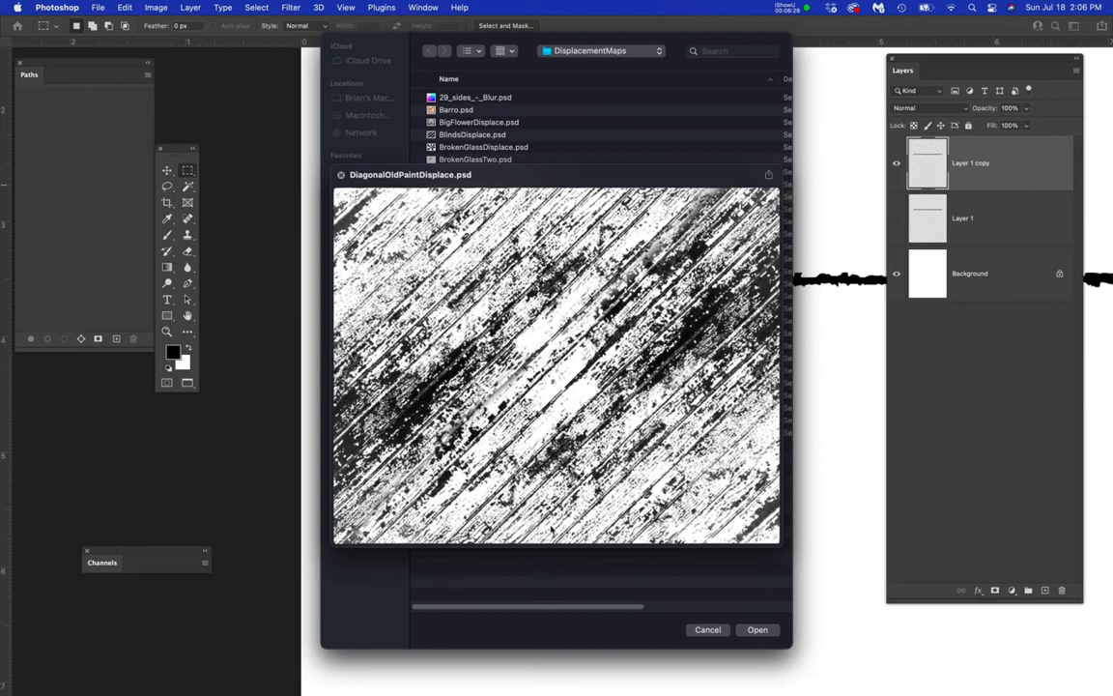
{"action": "left_click", "coordinate": [758, 630]}
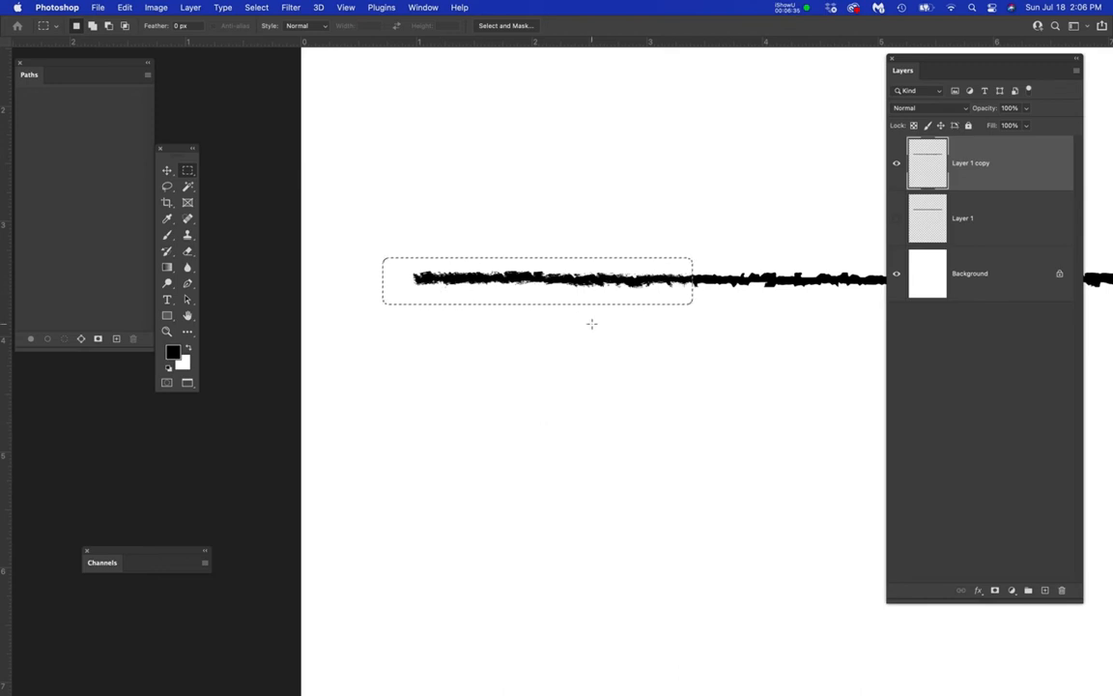
{"action": "key", "text": "super+z"}
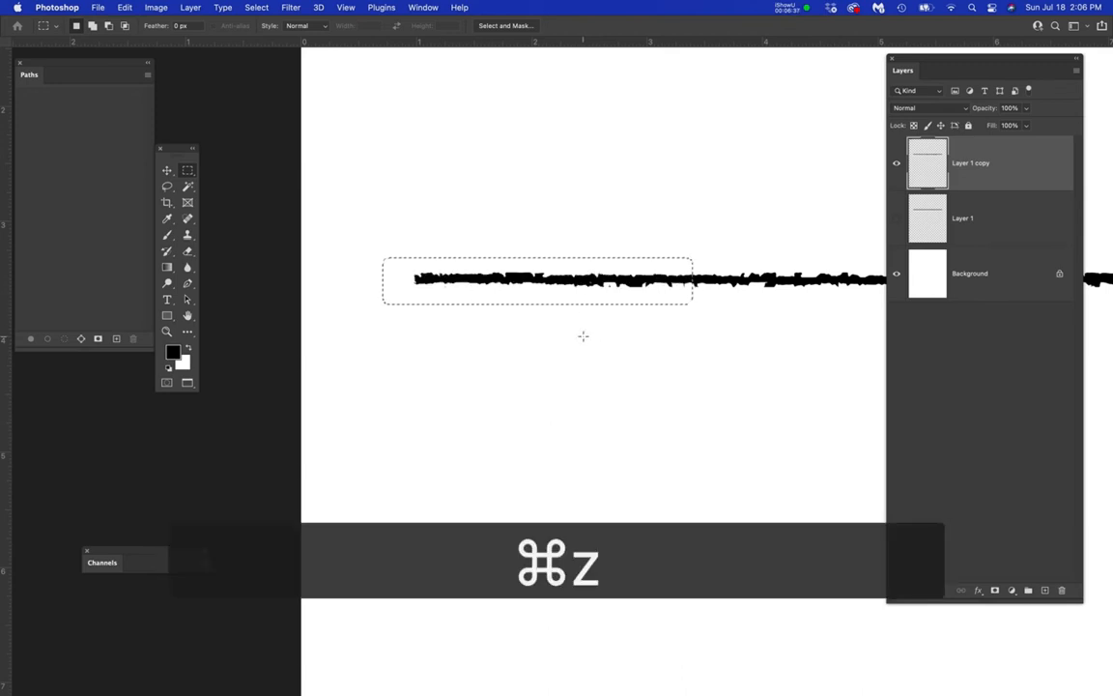
- Reapply Displace at scale 8 with the old-paint displacement map and deselect
{"action": "left_click", "coordinate": [292, 8]}
{"action": "mouse_move", "coordinate": [300, 190]}
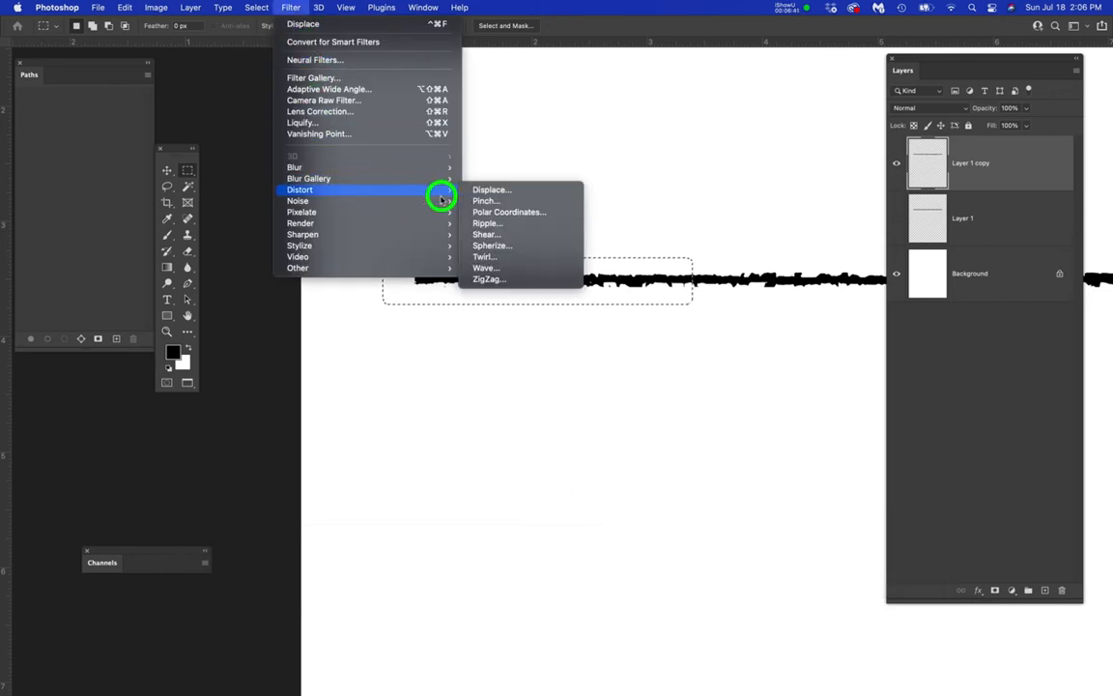
{"action": "left_click", "coordinate": [488, 189]}
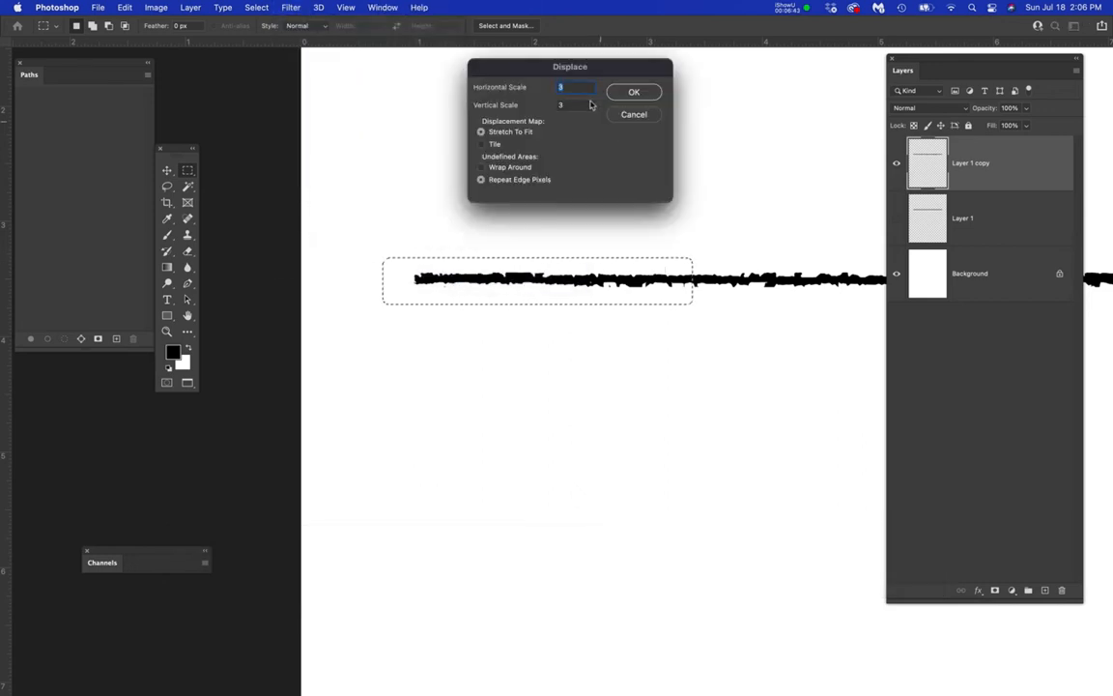
{"action": "type", "text": "8"}
{"action": "key", "text": "Tab"}
{"action": "type", "text": "8"}
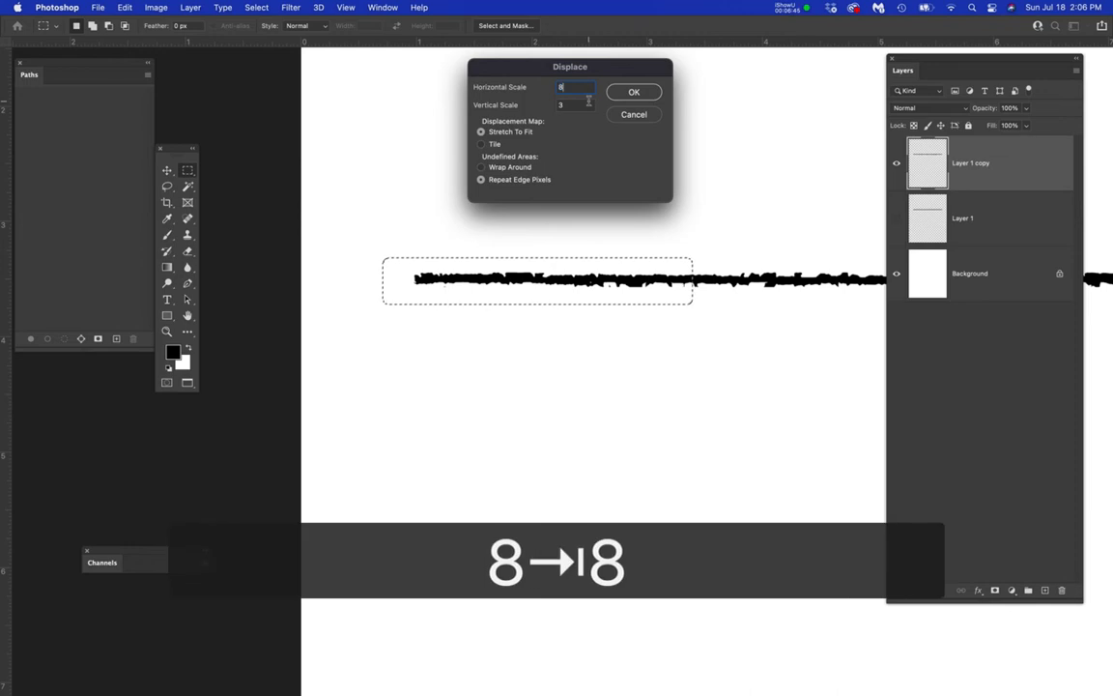
{"action": "left_click", "coordinate": [634, 93]}
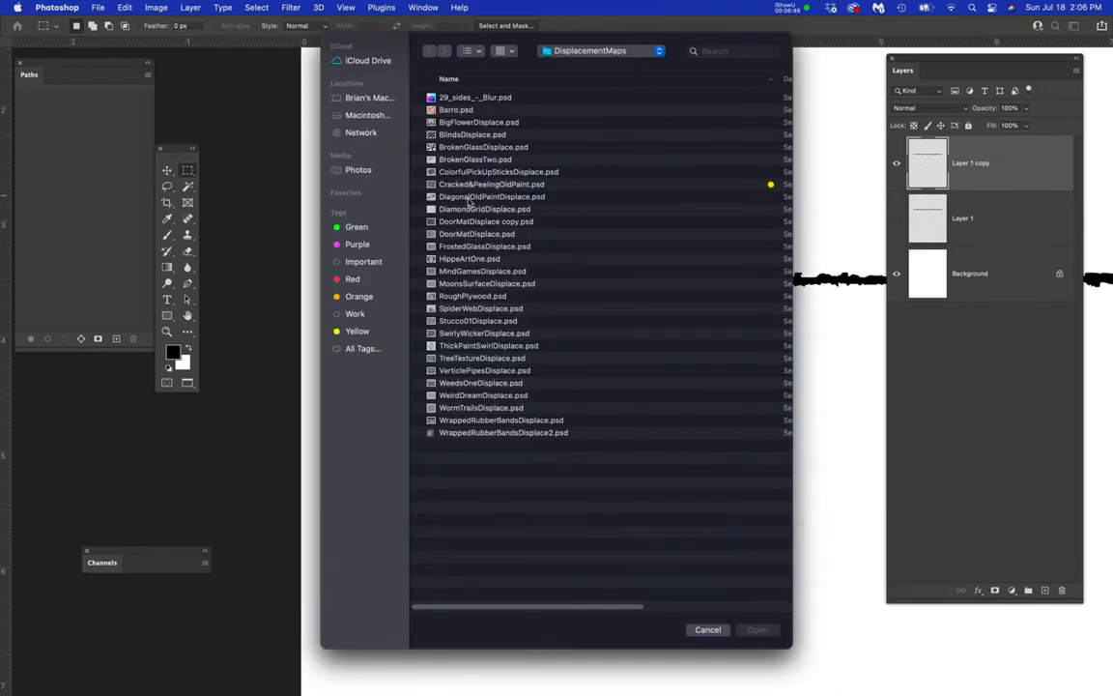
{"action": "double_click", "coordinate": [469, 198]}
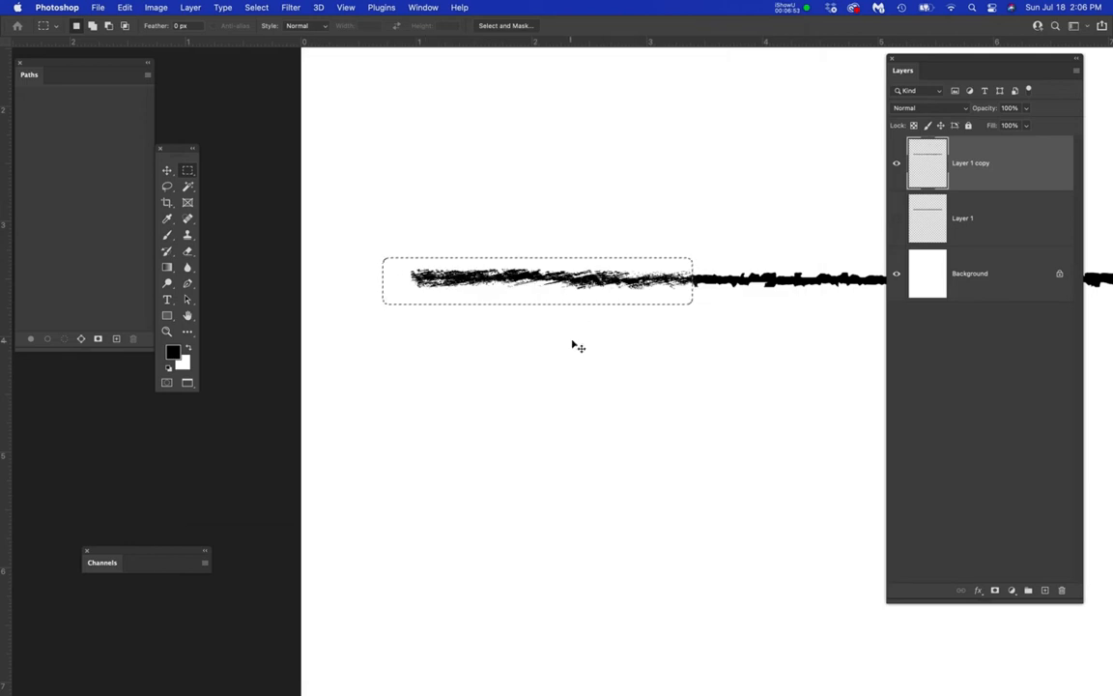
{"action": "key", "text": "super+d"}
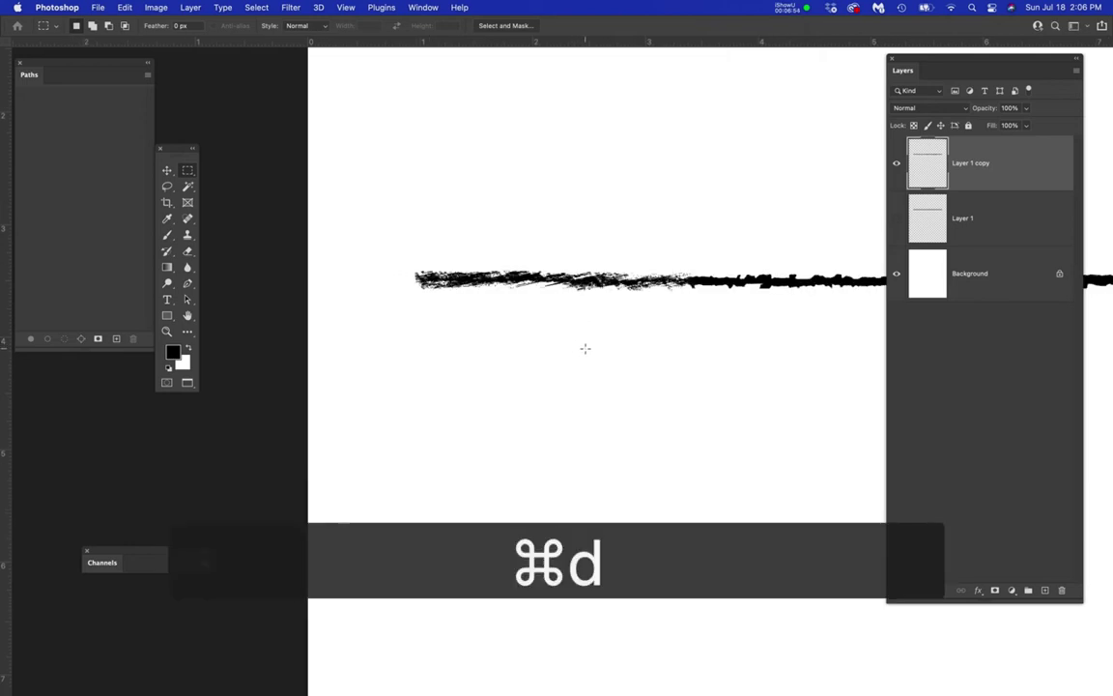
{"action": "scroll", "coordinate": [585, 349], "scroll_direction": "down", "scroll_amount": 3}
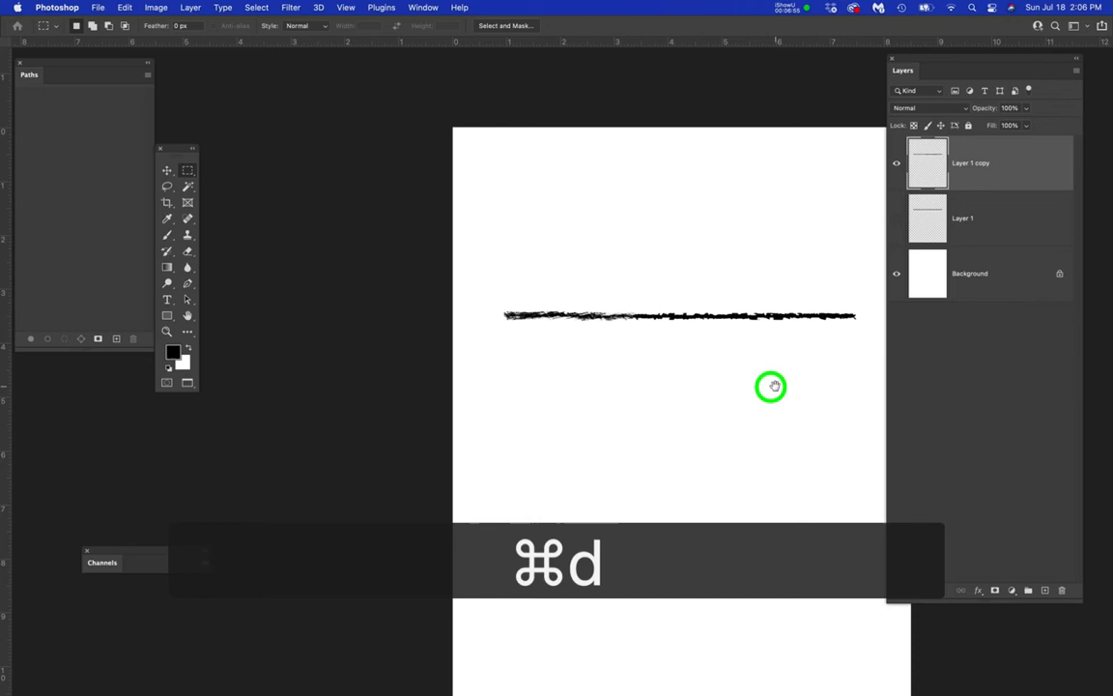
{"action": "scroll", "coordinate": [677, 377], "scroll_direction": "down", "scroll_amount": 3}
{"action": "scroll", "coordinate": [683, 386], "scroll_direction": "up", "scroll_amount": 3}
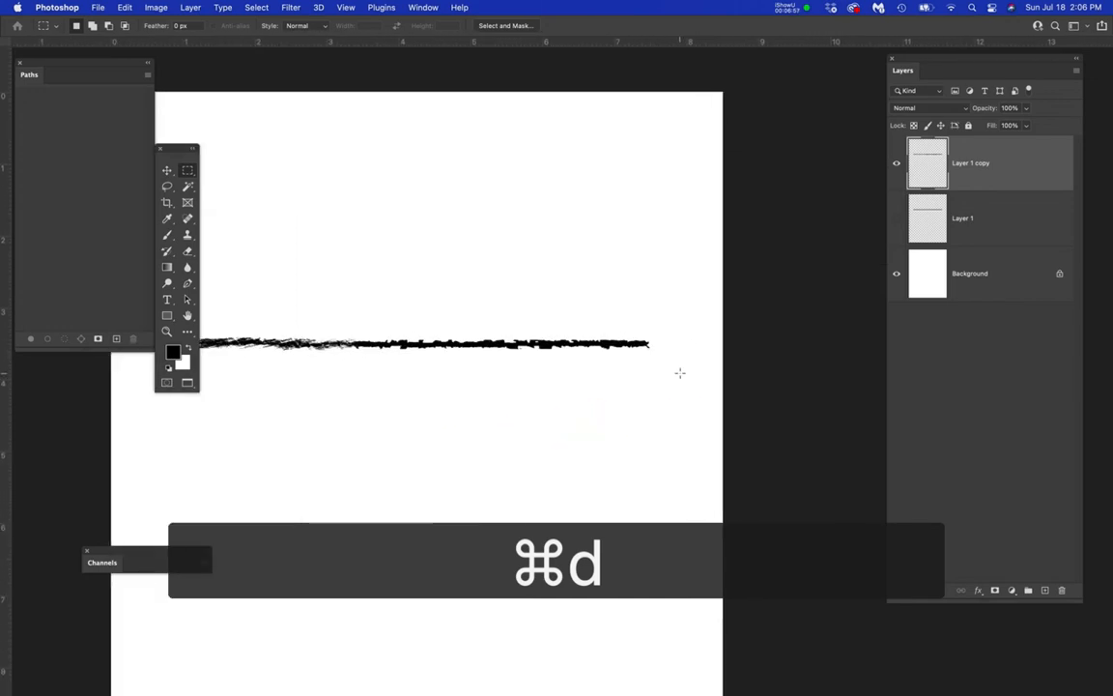
{"action": "scroll", "coordinate": [677, 376], "scroll_direction": "up", "scroll_amount": 3}
- Marquee the bar's right end and feather the selection by 8 pixels
{"action": "mouse_move", "coordinate": [580, 348]}
{"action": "left_mouse_down"}
{"action": "mouse_move", "coordinate": [524, 370]}
{"action": "mouse_move", "coordinate": [493, 358]}
{"action": "left_mouse_up"}
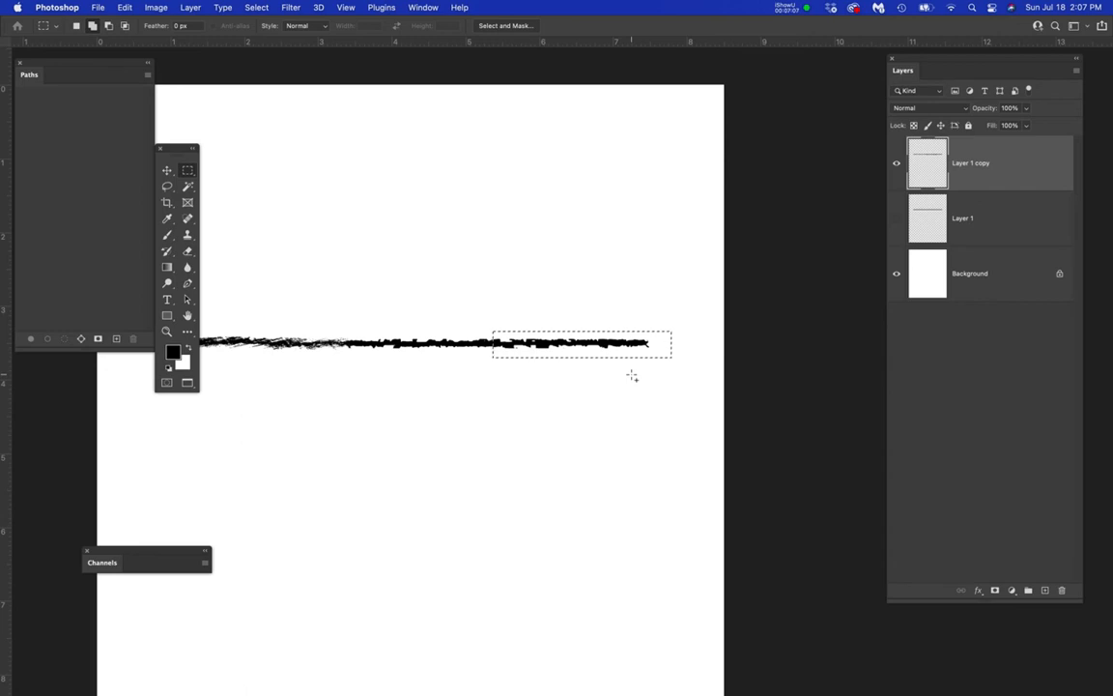
{"action": "key", "text": "shift+F6"}
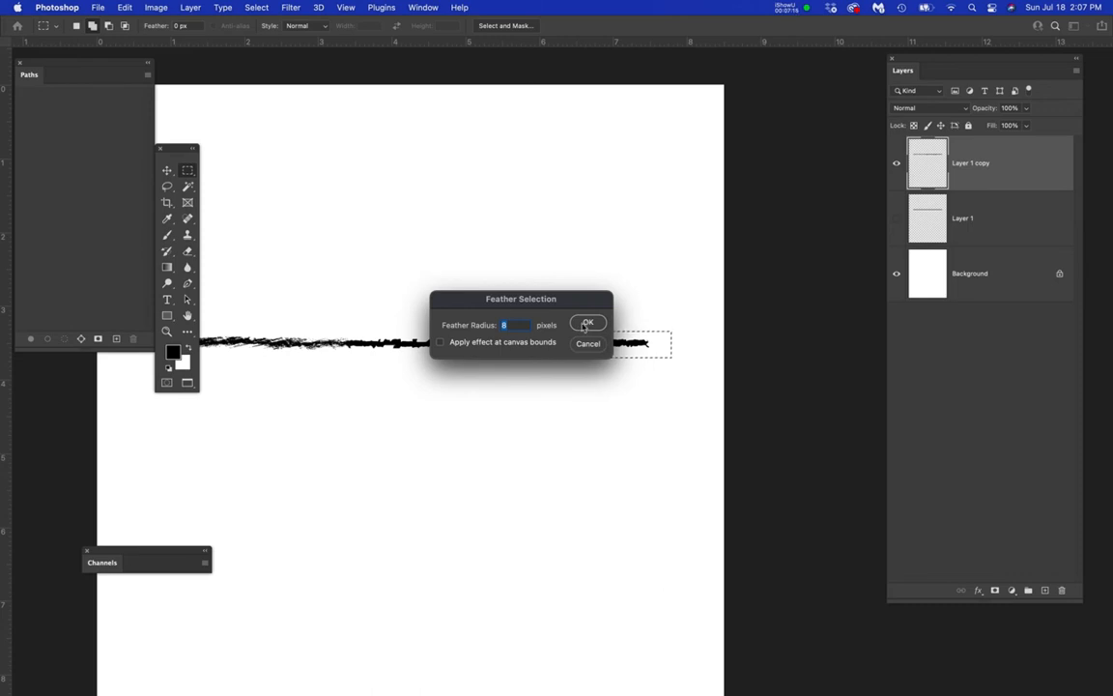
{"action": "left_click", "coordinate": [586, 323]}
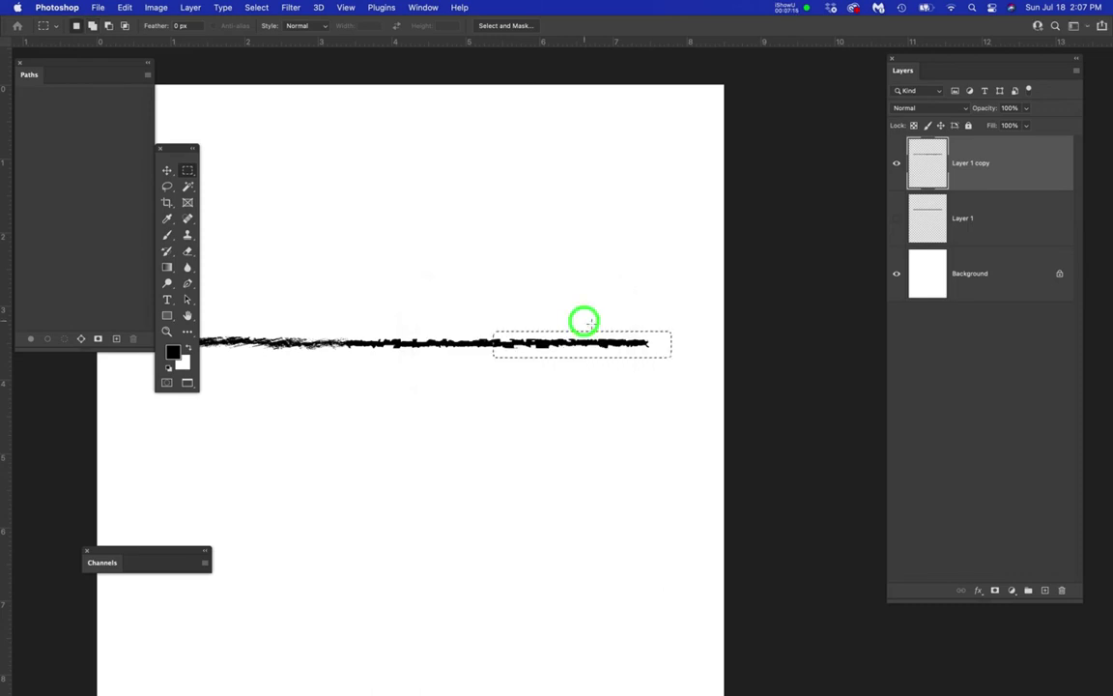
- Displace the right end with DiagonalOldPaintDisplace.psd and clear the selection
{"action": "left_click", "coordinate": [290, 8]}
{"action": "mouse_move", "coordinate": [299, 190]}
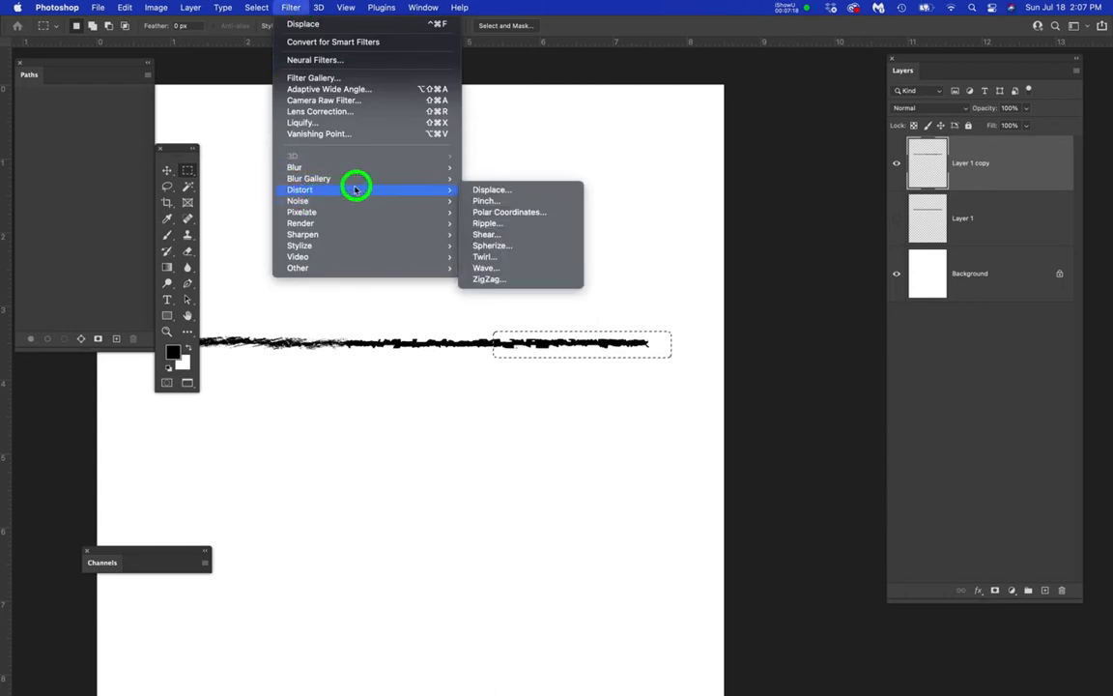
{"action": "left_click", "coordinate": [501, 190]}
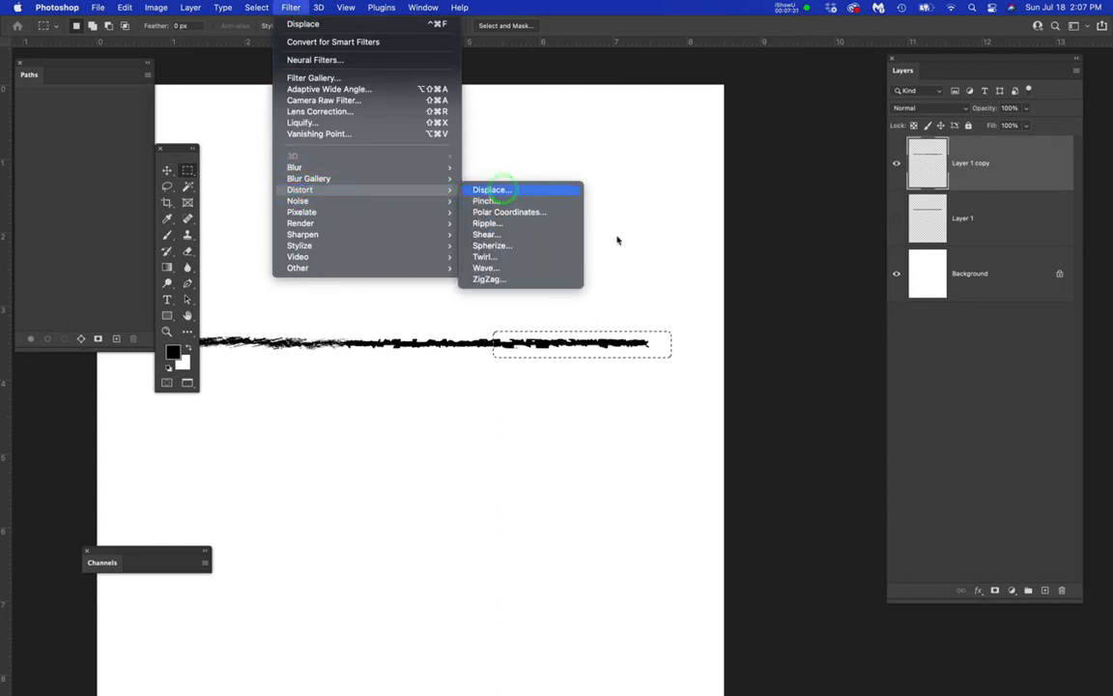
{"action": "left_click", "coordinate": [634, 93]}
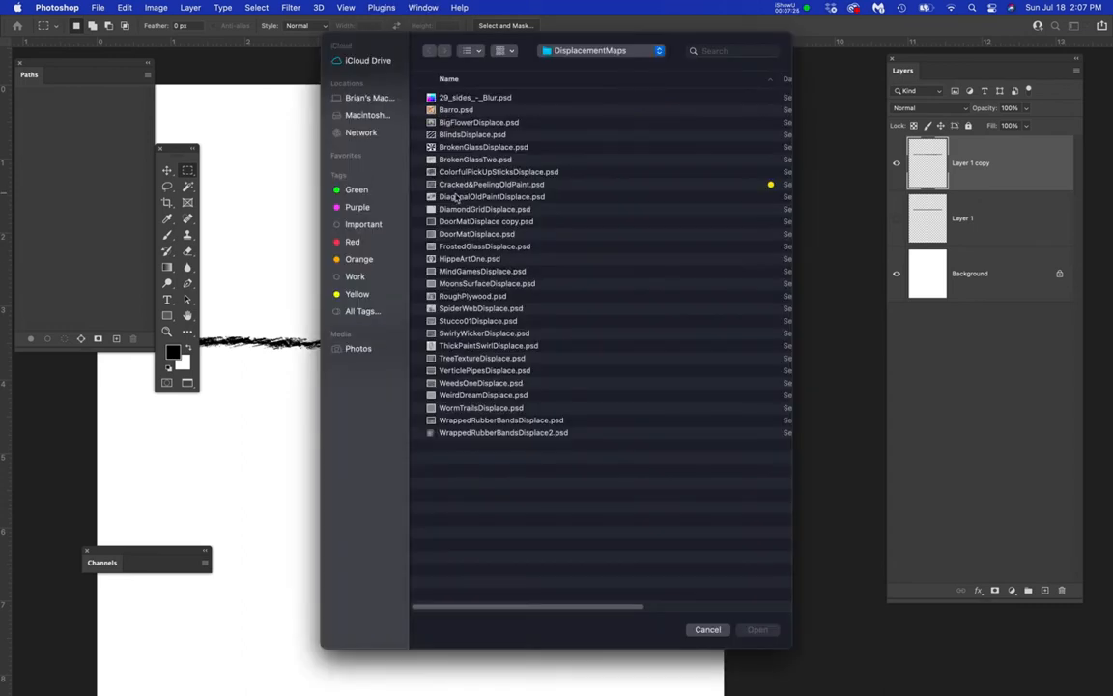
{"action": "left_click", "coordinate": [432, 197]}
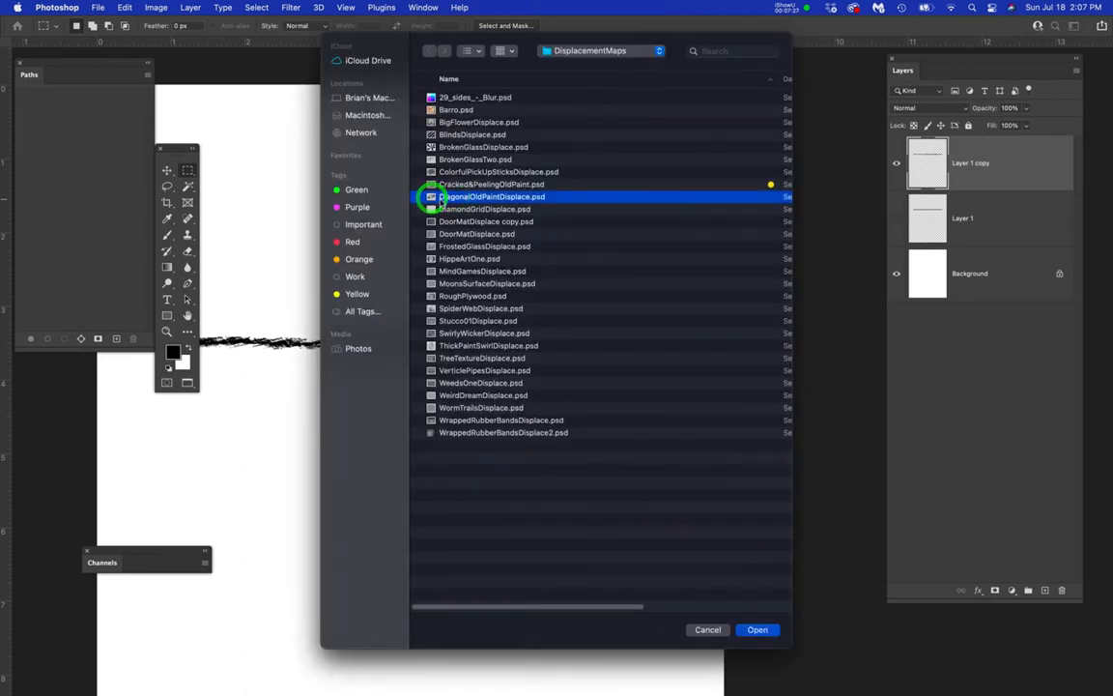
{"action": "double_click", "coordinate": [432, 197]}
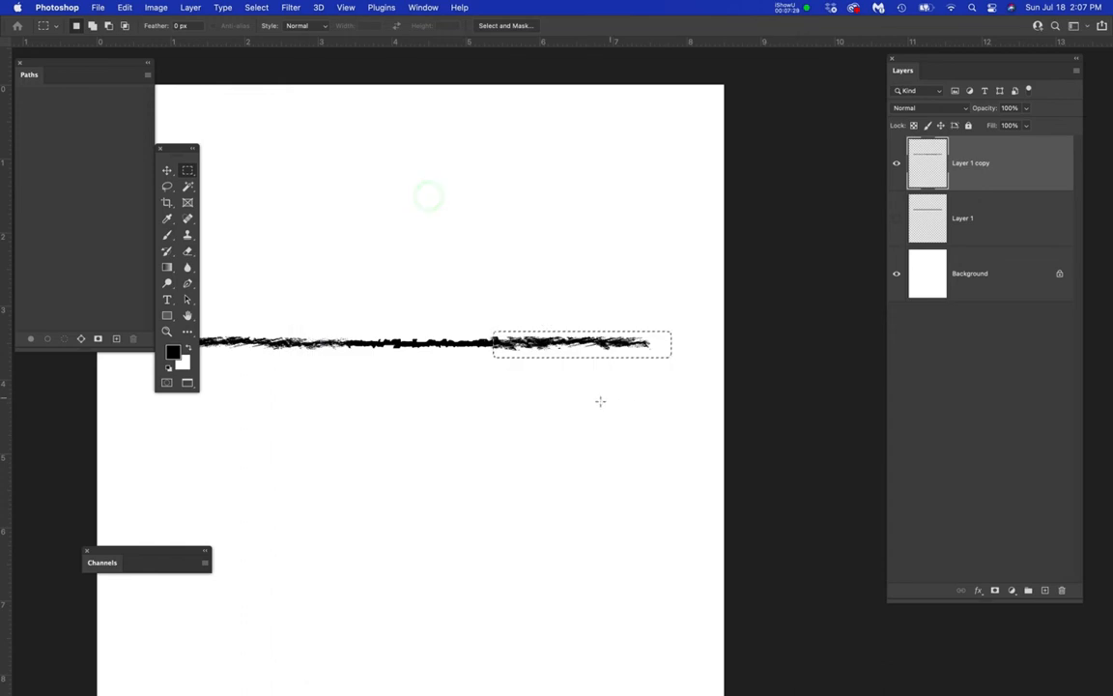
{"action": "left_click_drag", "start_coordinate": [515, 502], "coordinate": [638, 518]}
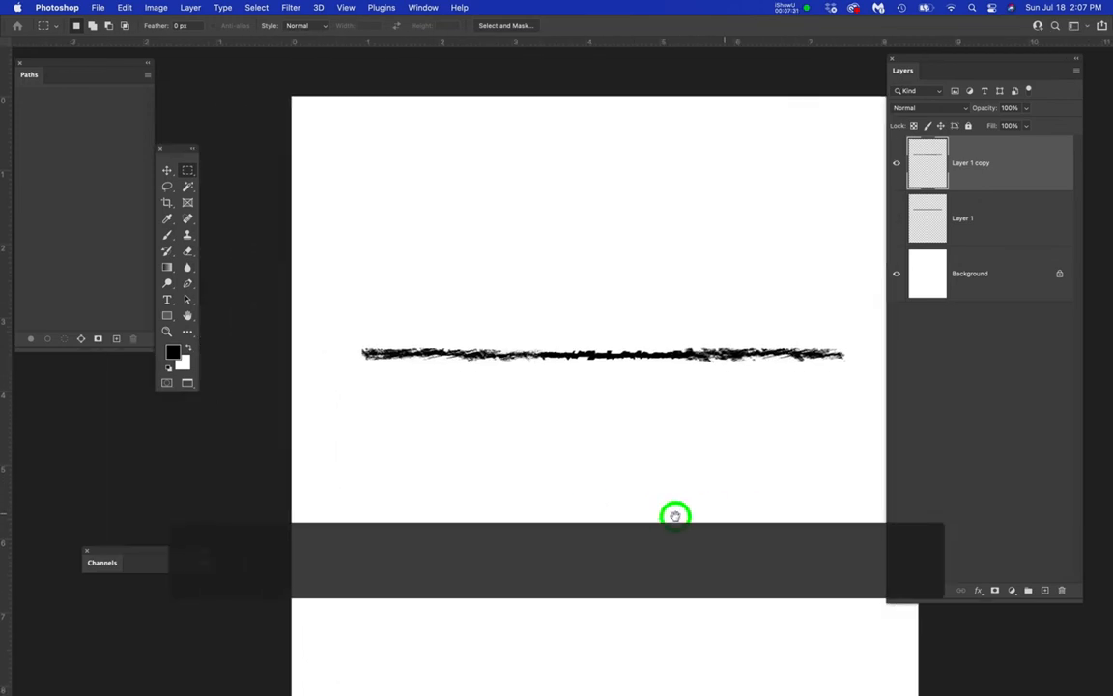
{"action": "key", "text": "super+d"}
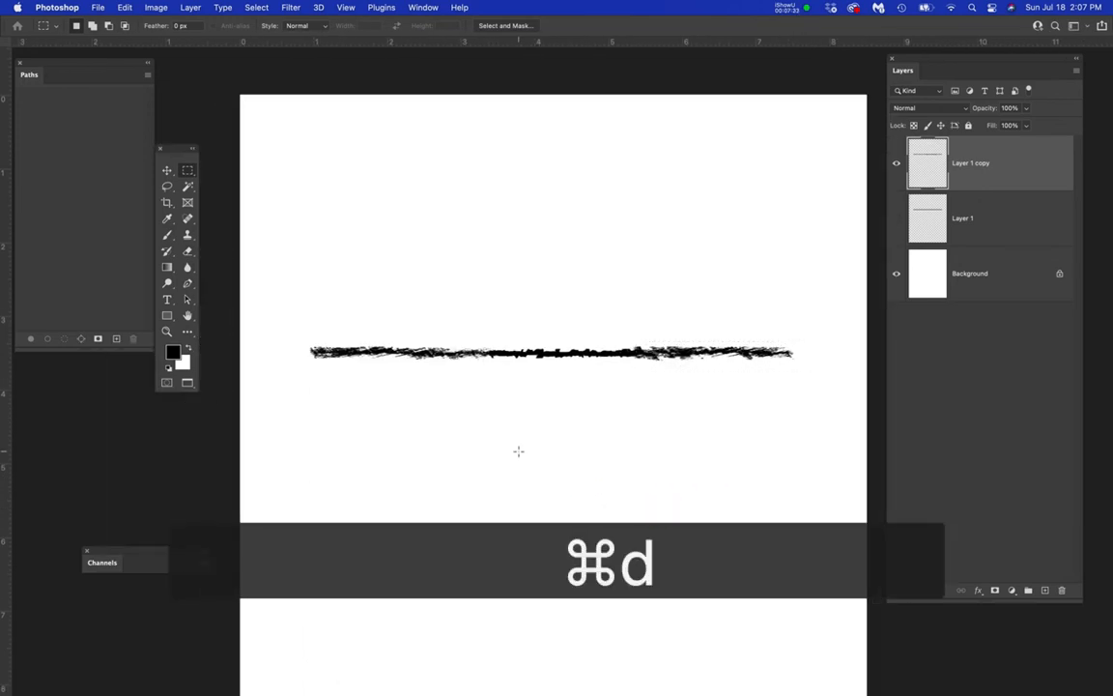
- Add a layer mask to Layer 1 copy and set the brush hardness to 100%
{"action": "key", "text": "b"}
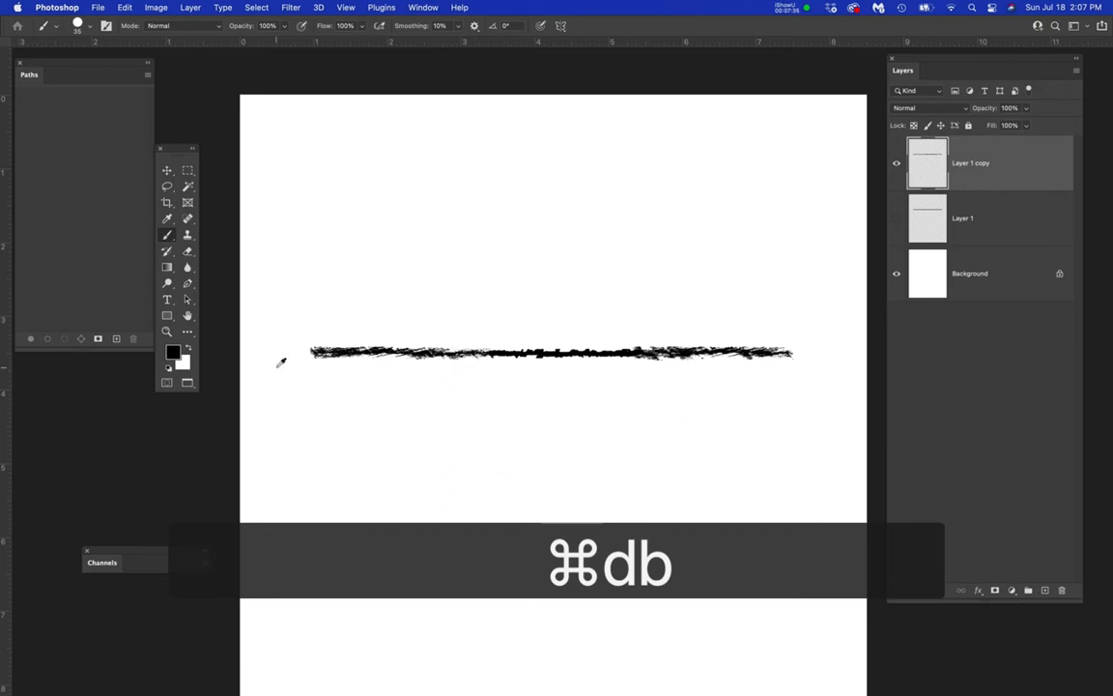
{"action": "scroll", "coordinate": [280, 362], "scroll_direction": "up", "scroll_amount": 3}
{"action": "scroll", "coordinate": [290, 362], "scroll_direction": "up", "scroll_amount": 3}
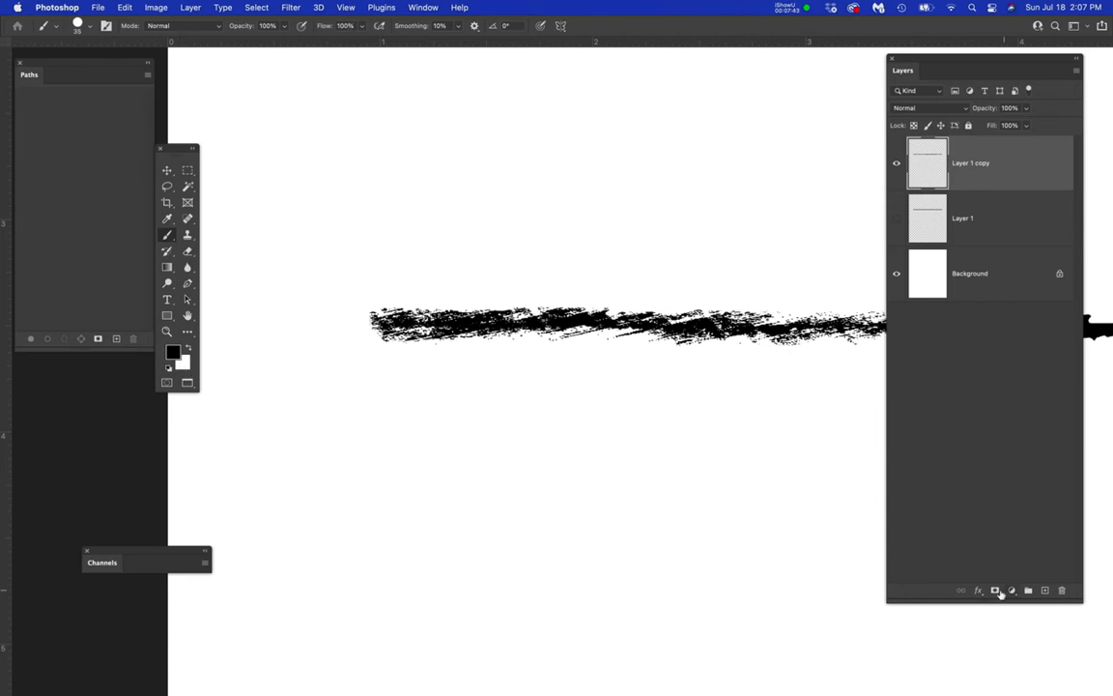
{"action": "left_click", "coordinate": [996, 591]}
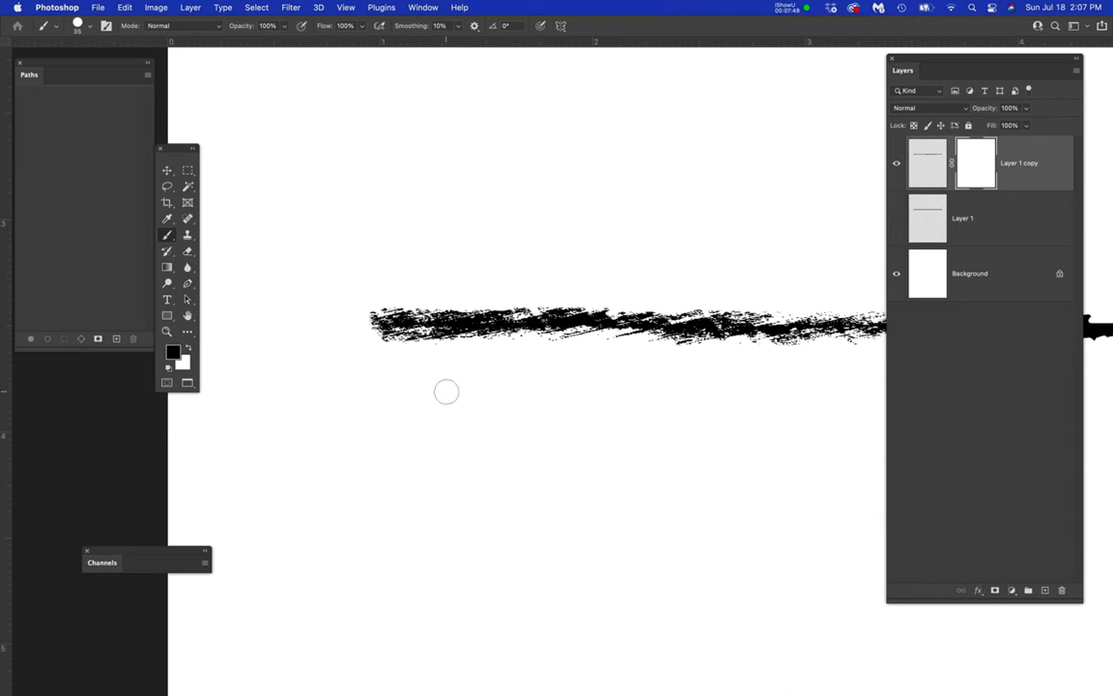
{"action": "right_click", "coordinate": [447, 391]}
{"action": "left_click", "coordinate": [592, 451]}
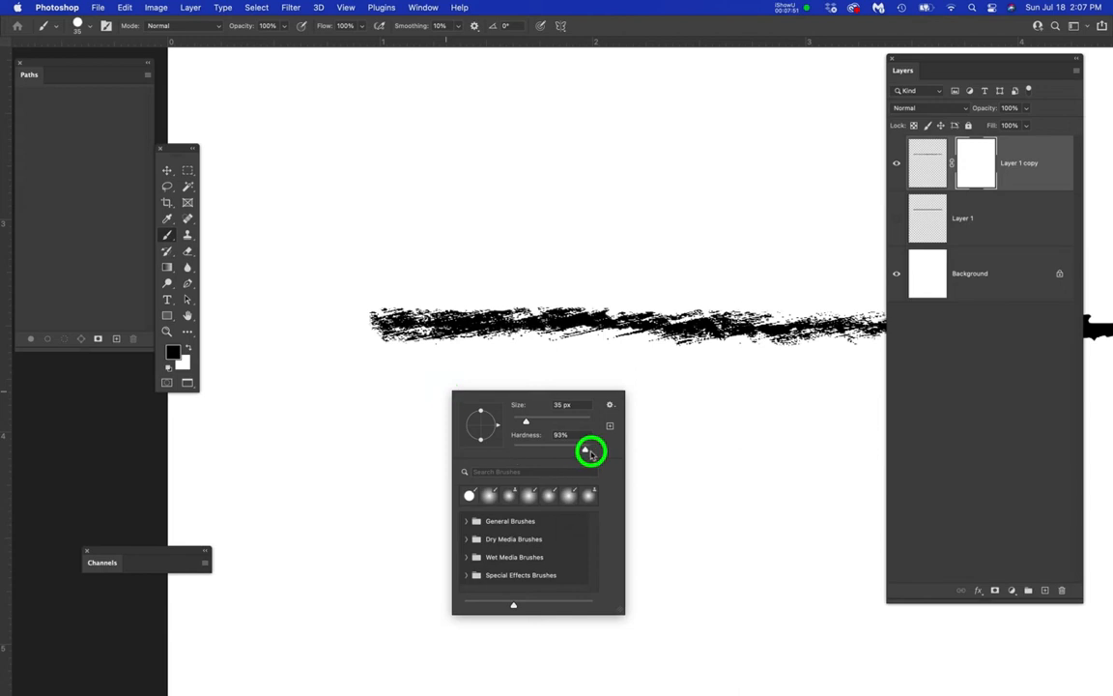
{"action": "left_click_drag", "start_coordinate": [589, 451], "coordinate": [595, 452]}
{"action": "key", "text": "Return"}
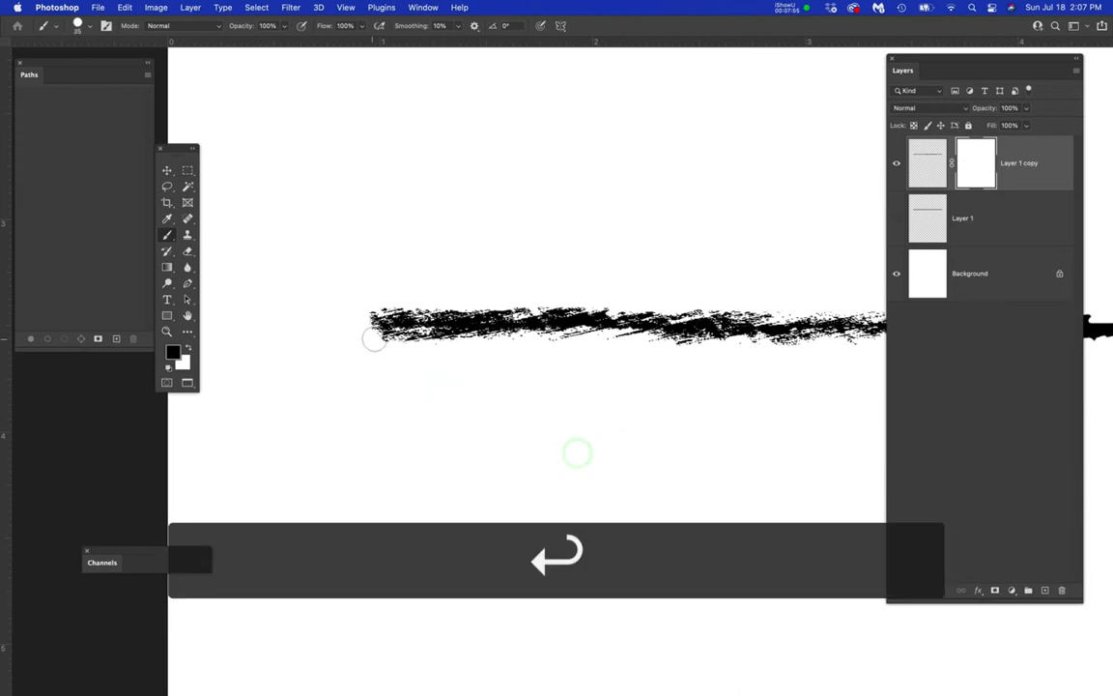
- Paint on the mask to trim and taper the stroke's left end into a clean tip
{"action": "left_click", "coordinate": [375, 338]}
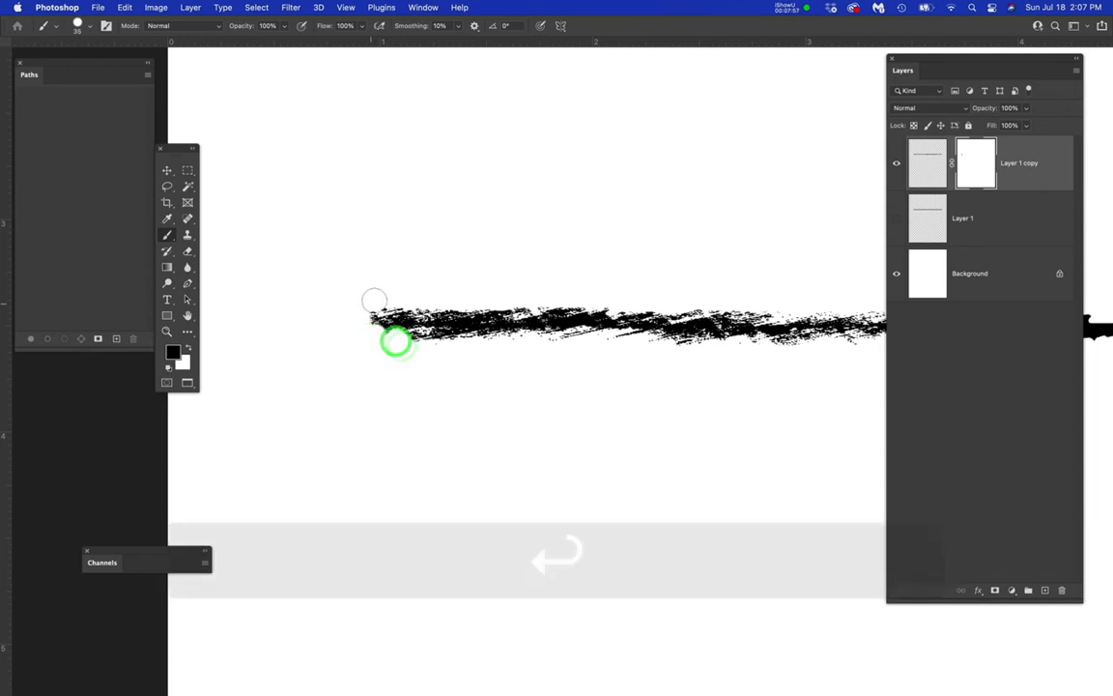
{"action": "left_click", "coordinate": [376, 303]}
{"action": "left_click", "coordinate": [414, 301]}
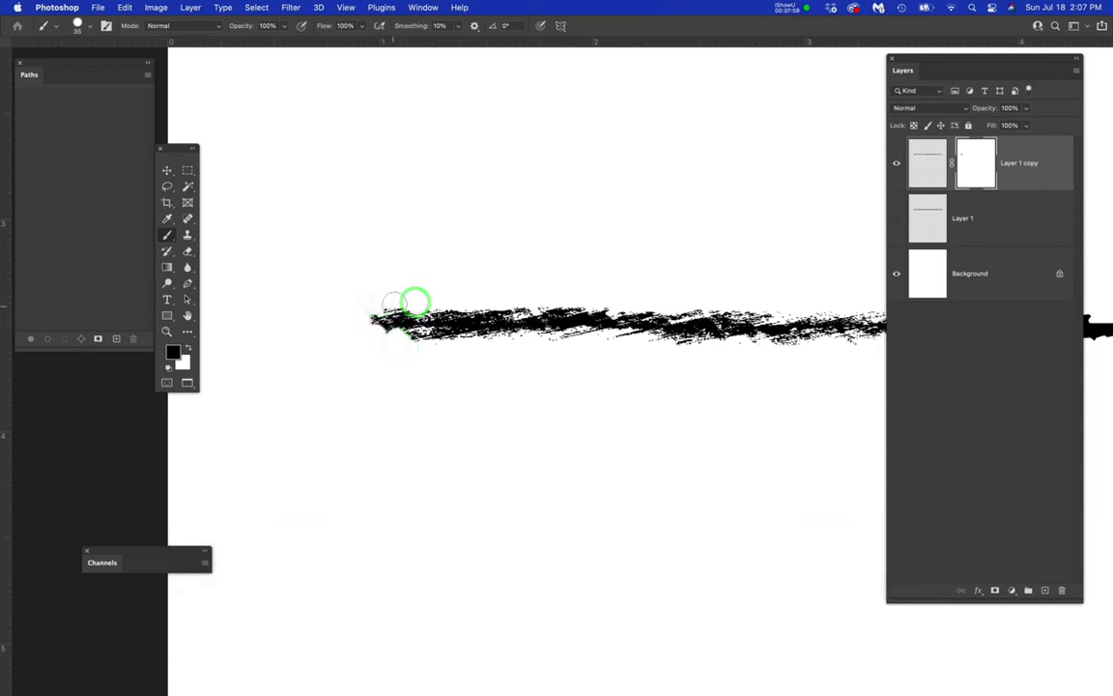
{"action": "left_click", "coordinate": [392, 303]}
{"action": "left_click", "coordinate": [383, 336]}
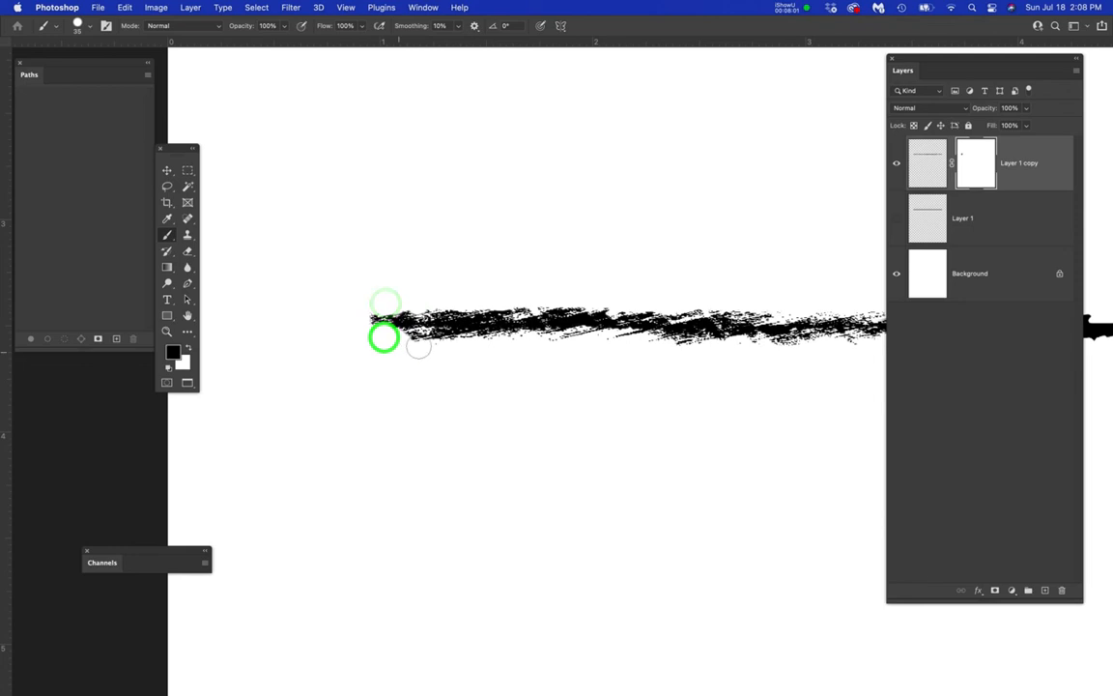
{"action": "left_click", "coordinate": [416, 334]}
{"action": "left_click", "coordinate": [430, 336]}
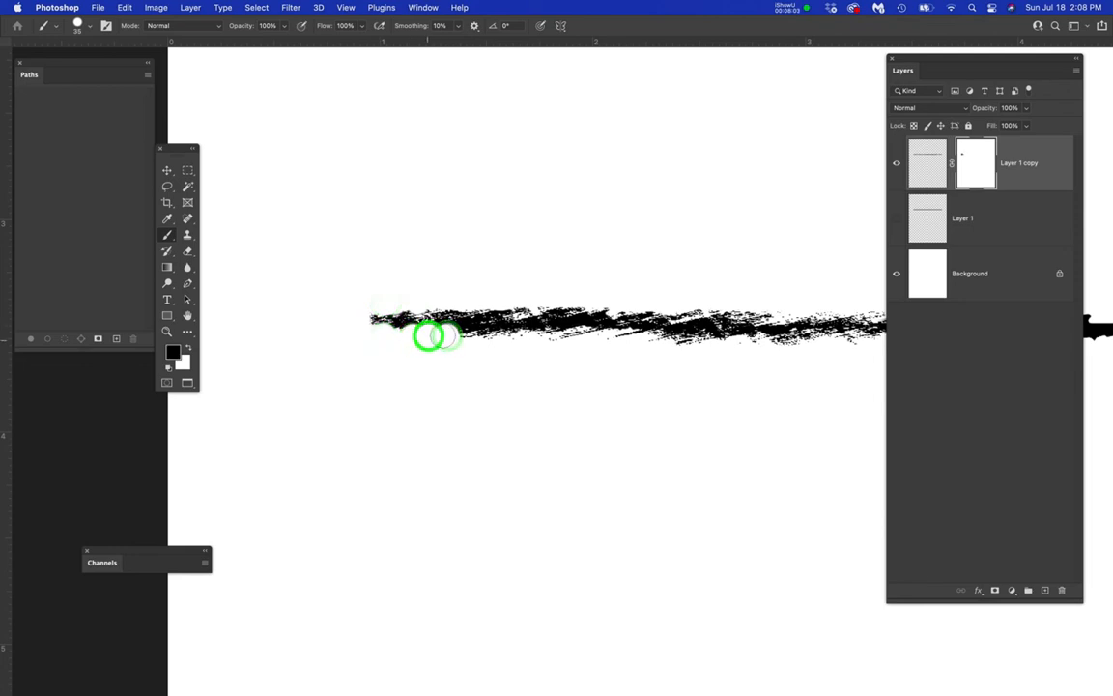
{"action": "left_click", "coordinate": [435, 333]}
{"action": "left_click", "coordinate": [404, 335]}
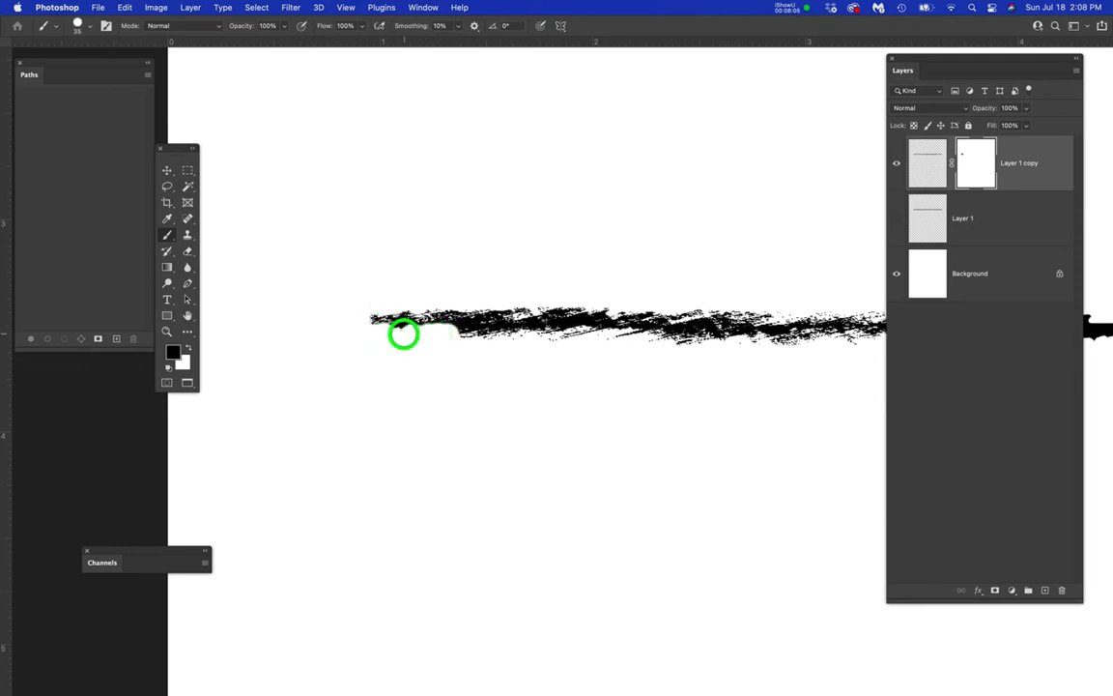
{"action": "left_click", "coordinate": [499, 343]}
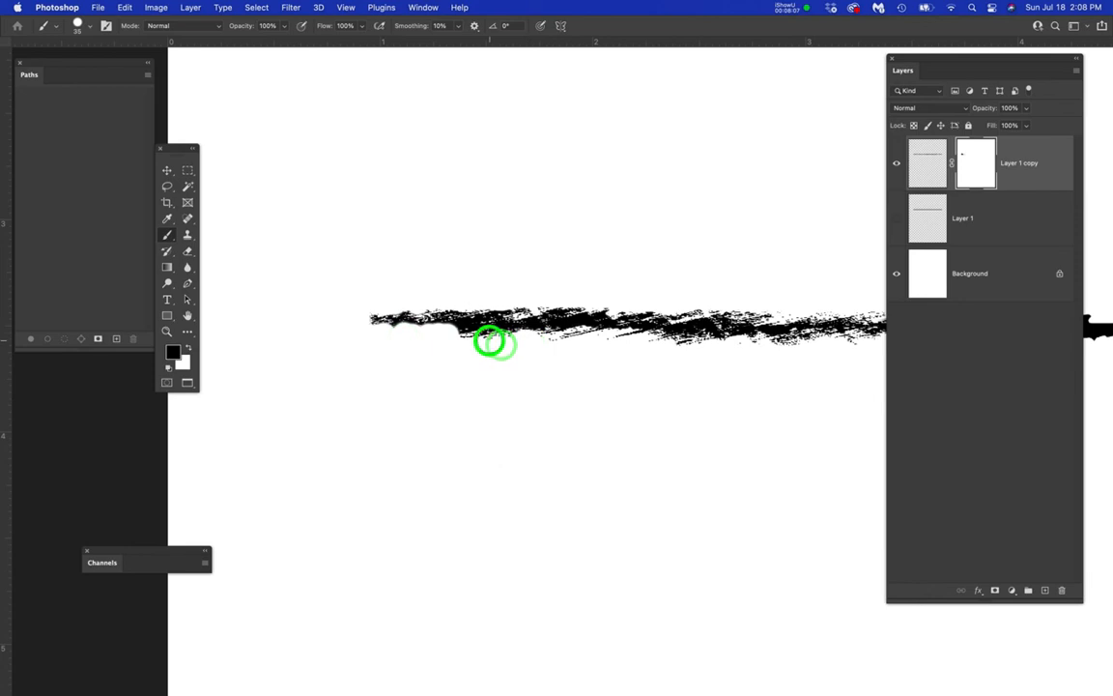
{"action": "left_click", "coordinate": [488, 339]}
{"action": "left_click", "coordinate": [473, 336]}
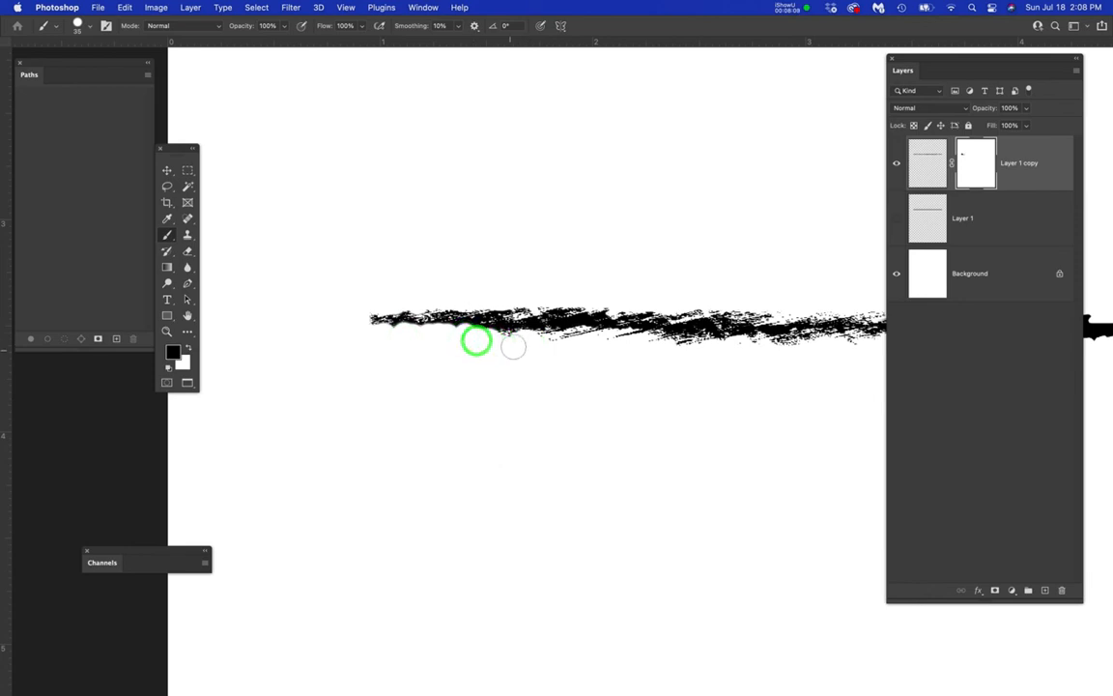
{"action": "left_click", "coordinate": [510, 348]}
{"action": "left_click", "coordinate": [377, 309]}
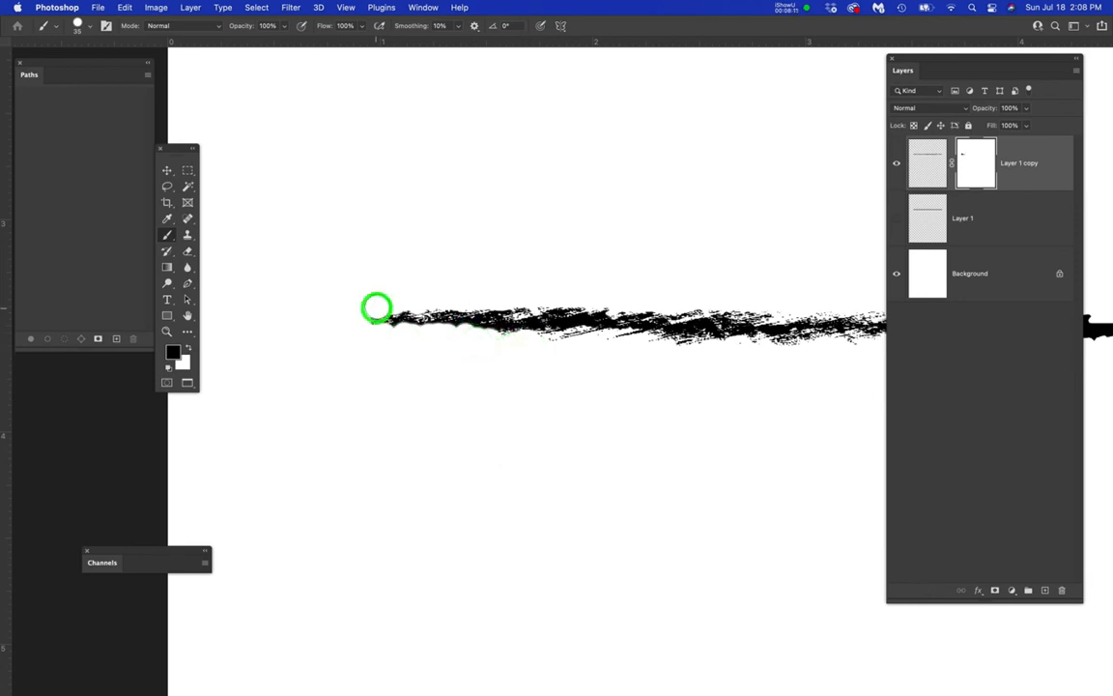
{"action": "left_click", "coordinate": [358, 326]}
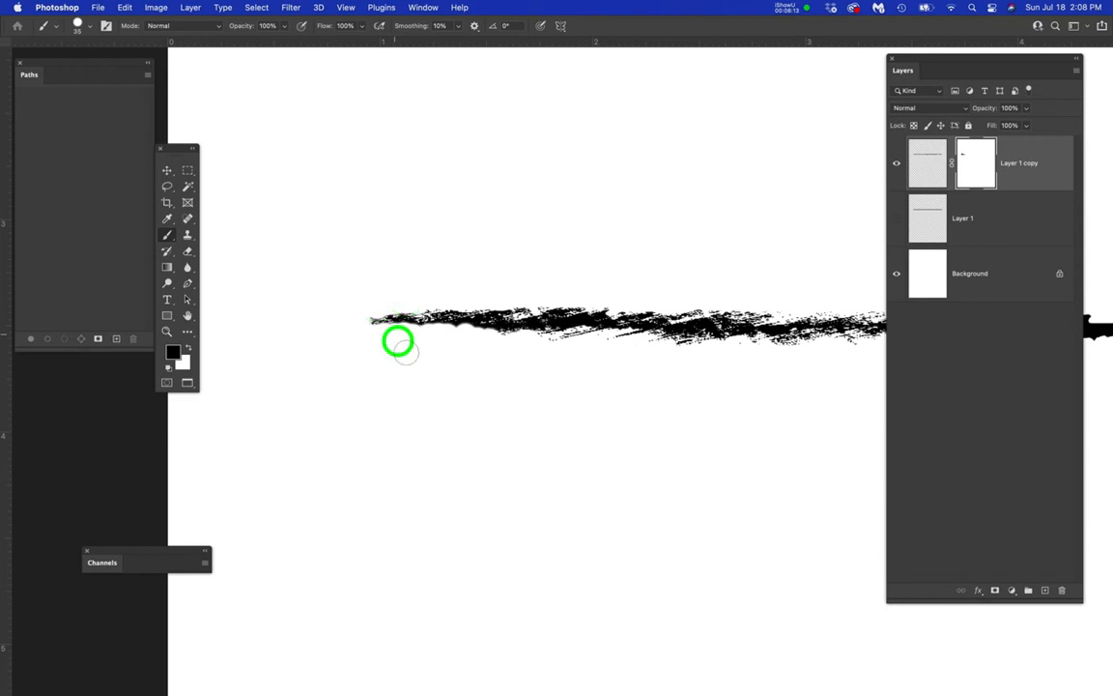
{"action": "left_click", "coordinate": [396, 341]}
{"action": "scroll", "coordinate": [591, 422], "scroll_direction": "up", "scroll_amount": 3}
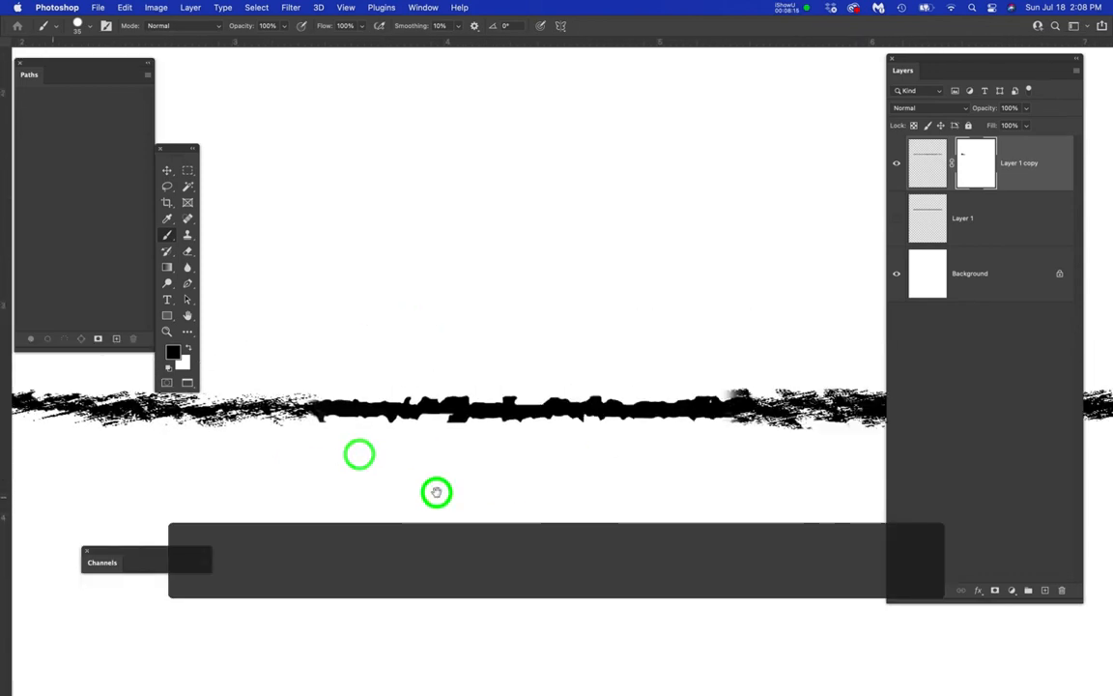
- Paint on the mask to trim and taper the stroke's right end into a pointed tip
{"action": "mouse_move", "coordinate": [435, 454]}
{"action": "left_mouse_down"}
{"action": "mouse_move", "coordinate": [614, 481]}
{"action": "mouse_move", "coordinate": [861, 333]}
{"action": "left_mouse_up"}
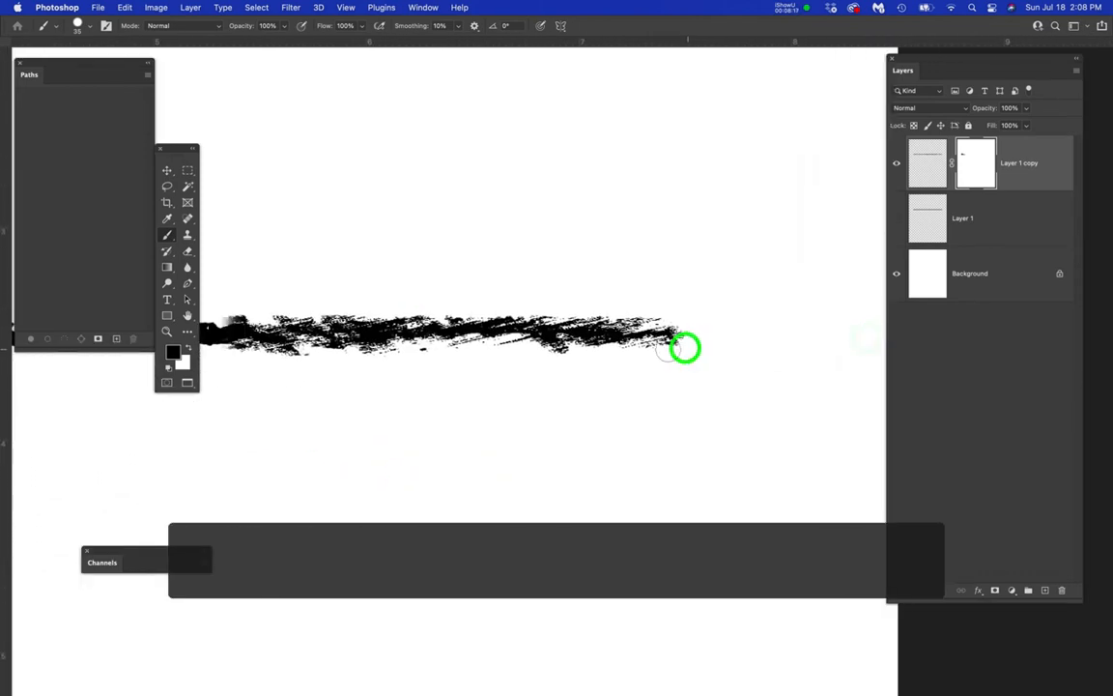
{"action": "left_click", "coordinate": [677, 348]}
{"action": "left_click", "coordinate": [604, 352]}
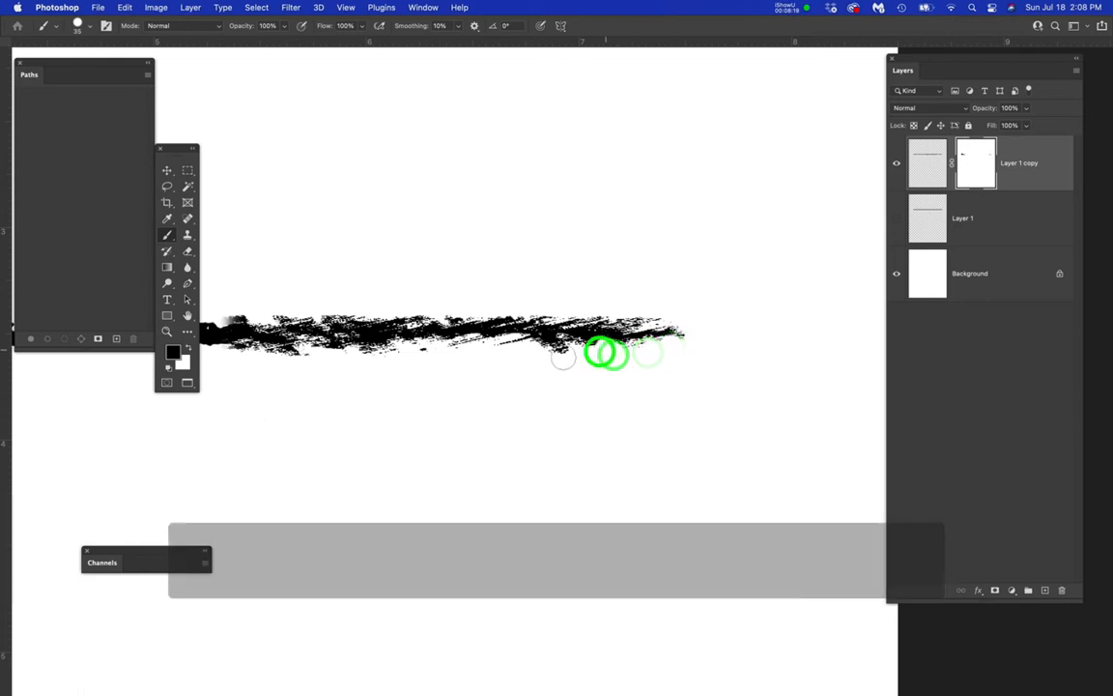
{"action": "left_click", "coordinate": [559, 355]}
{"action": "left_click", "coordinate": [604, 350]}
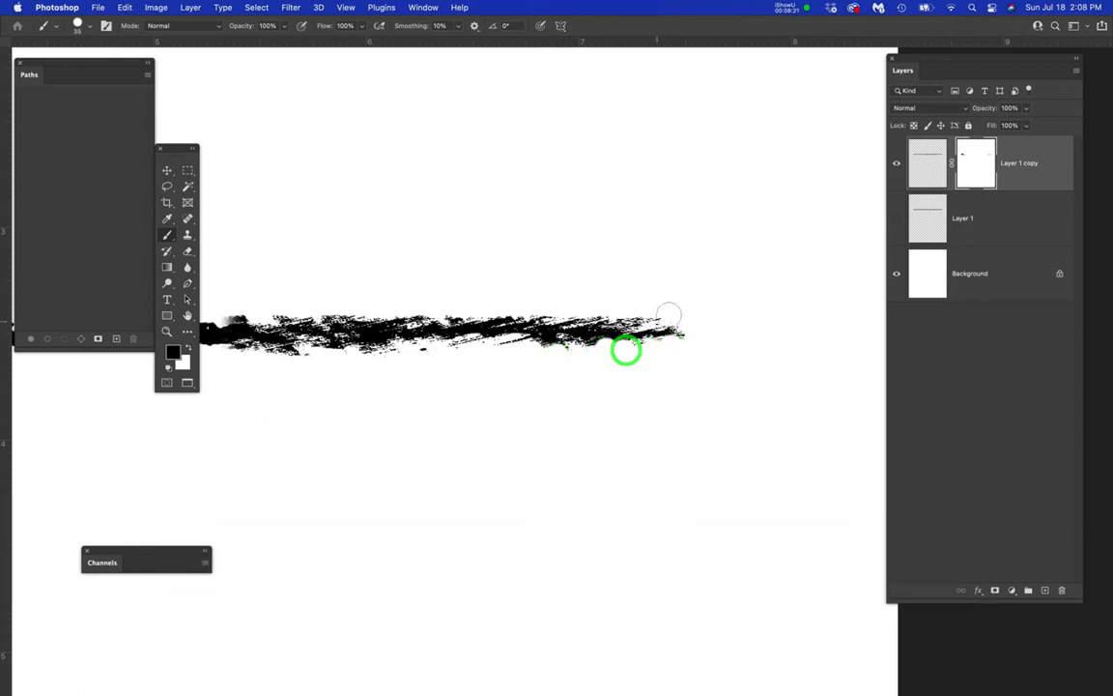
{"action": "left_click", "coordinate": [680, 344]}
{"action": "left_click", "coordinate": [643, 345]}
{"action": "left_click", "coordinate": [665, 317]}
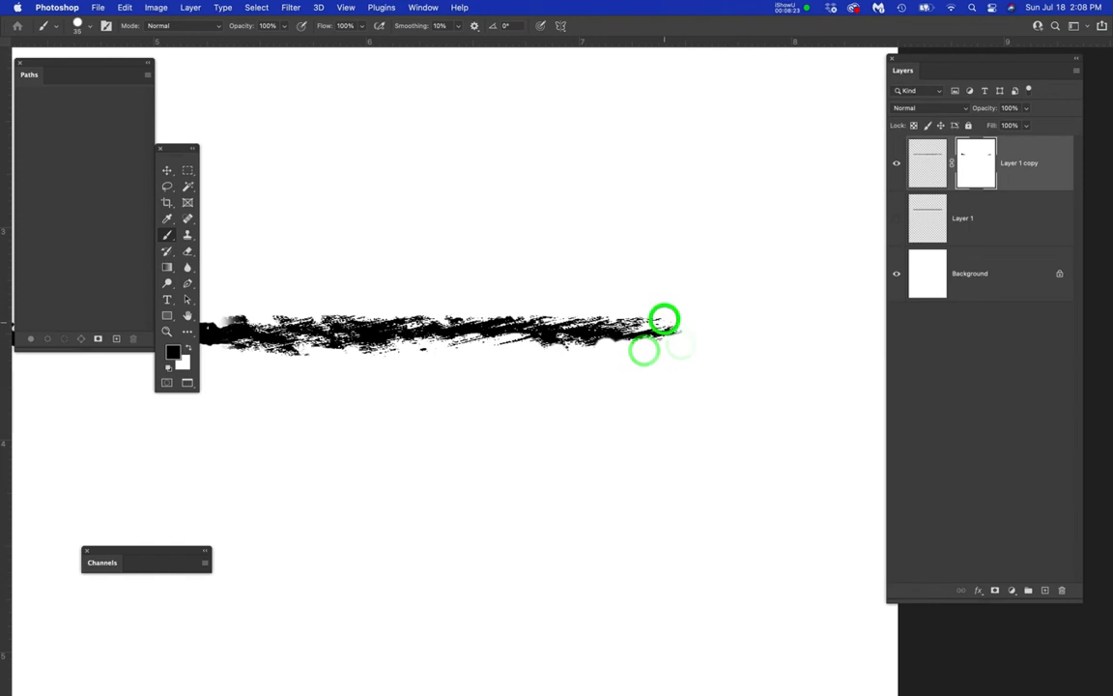
{"action": "left_click", "coordinate": [665, 319]}
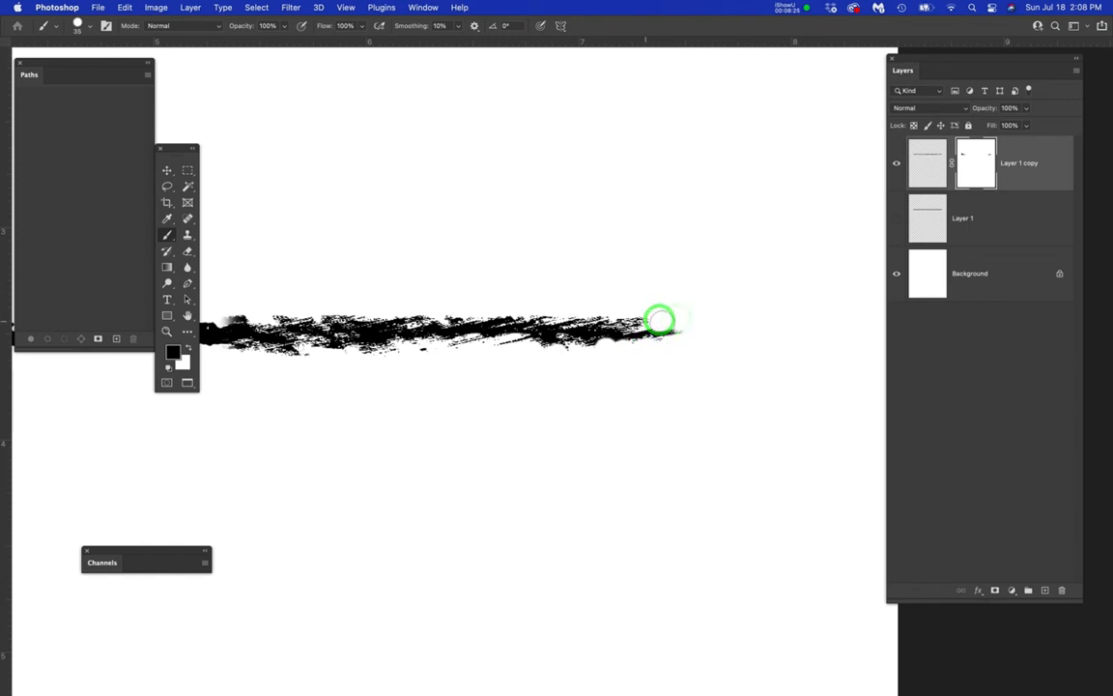
{"action": "left_click", "coordinate": [667, 317]}
{"action": "left_click", "coordinate": [638, 314]}
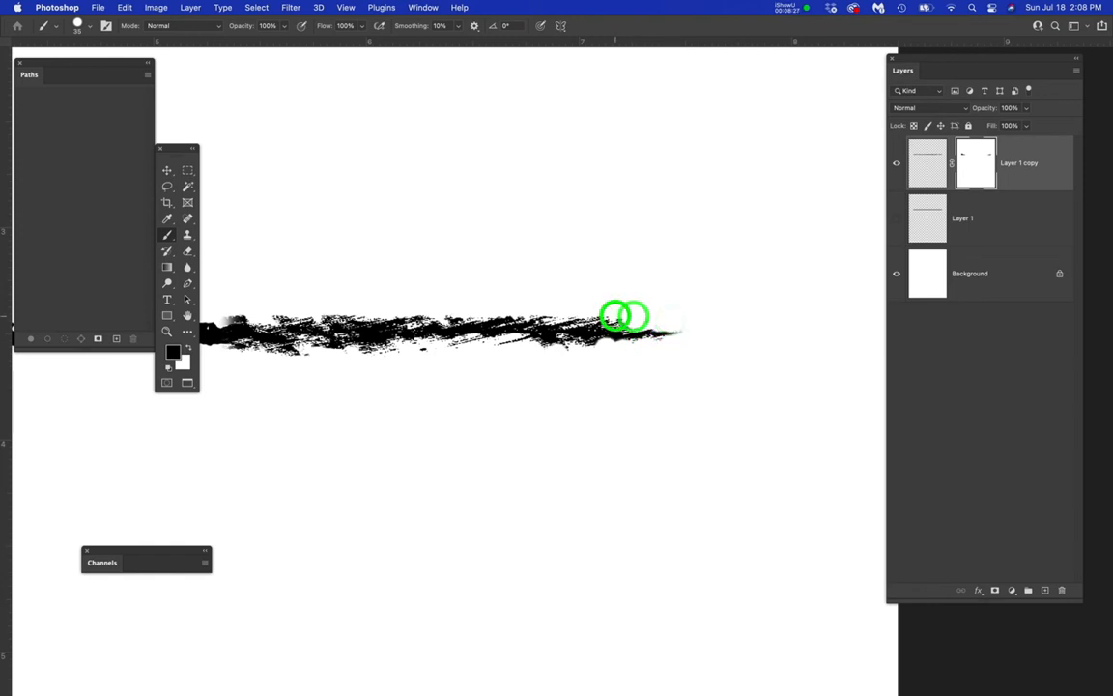
{"action": "left_click", "coordinate": [619, 314]}
{"action": "left_click", "coordinate": [541, 309]}
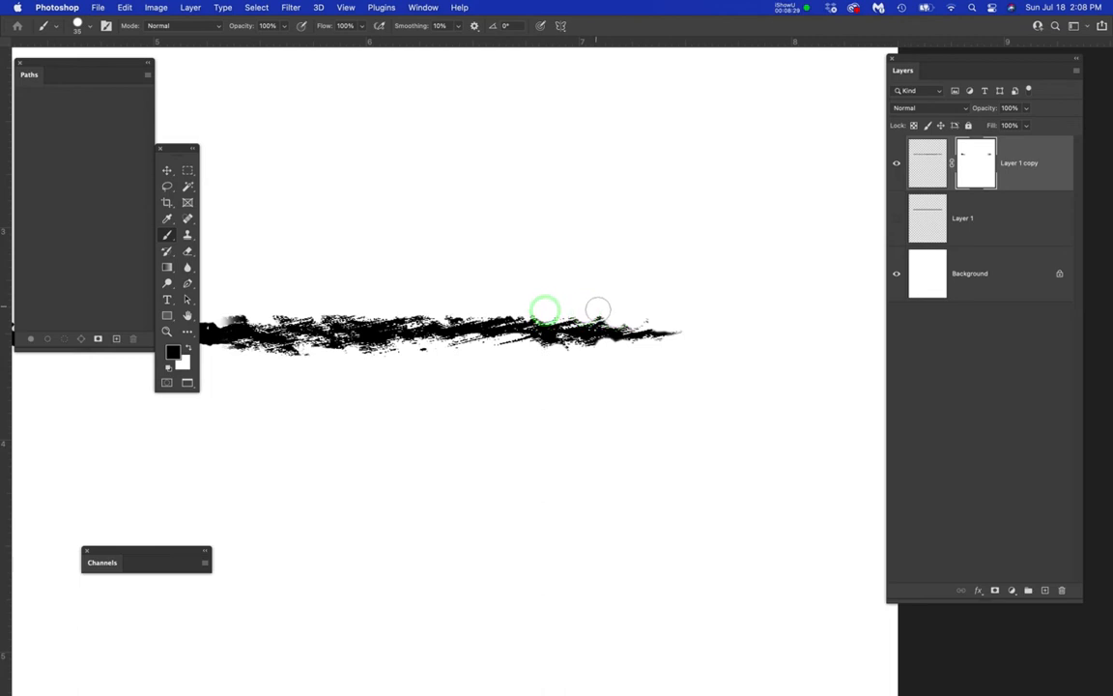
{"action": "left_click", "coordinate": [599, 309]}
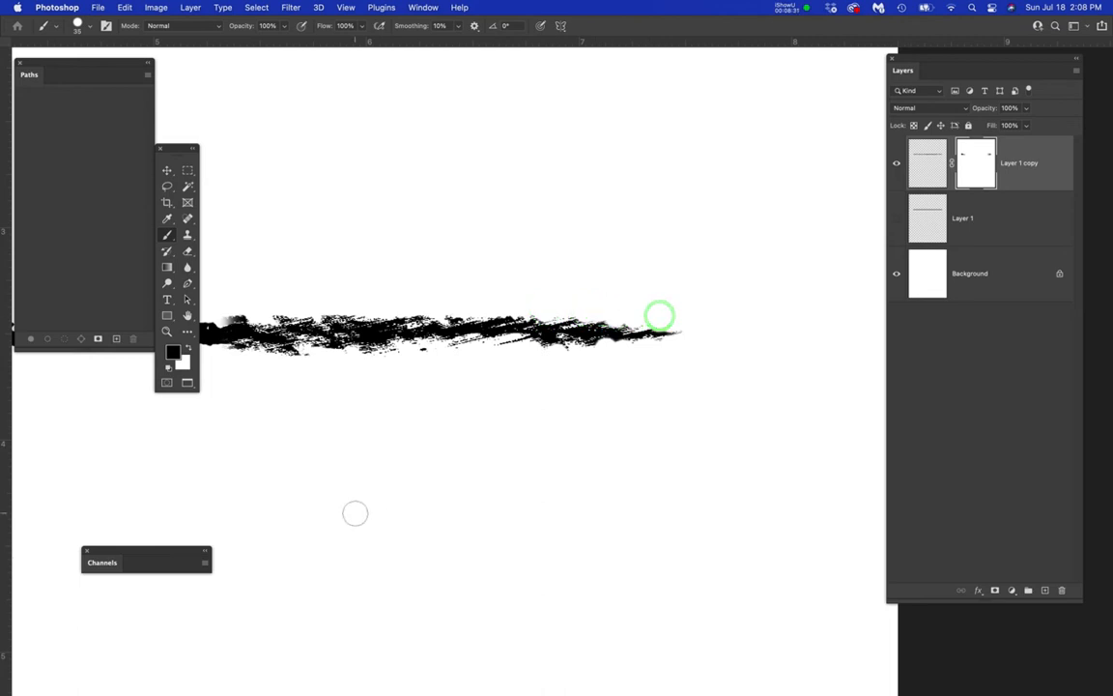
{"action": "scroll", "coordinate": [361, 510], "scroll_direction": "down", "scroll_amount": 5}
{"action": "scroll", "coordinate": [360, 509], "scroll_direction": "down", "scroll_amount": 5}
{"action": "scroll", "coordinate": [360, 509], "scroll_direction": "down", "scroll_amount": 3}
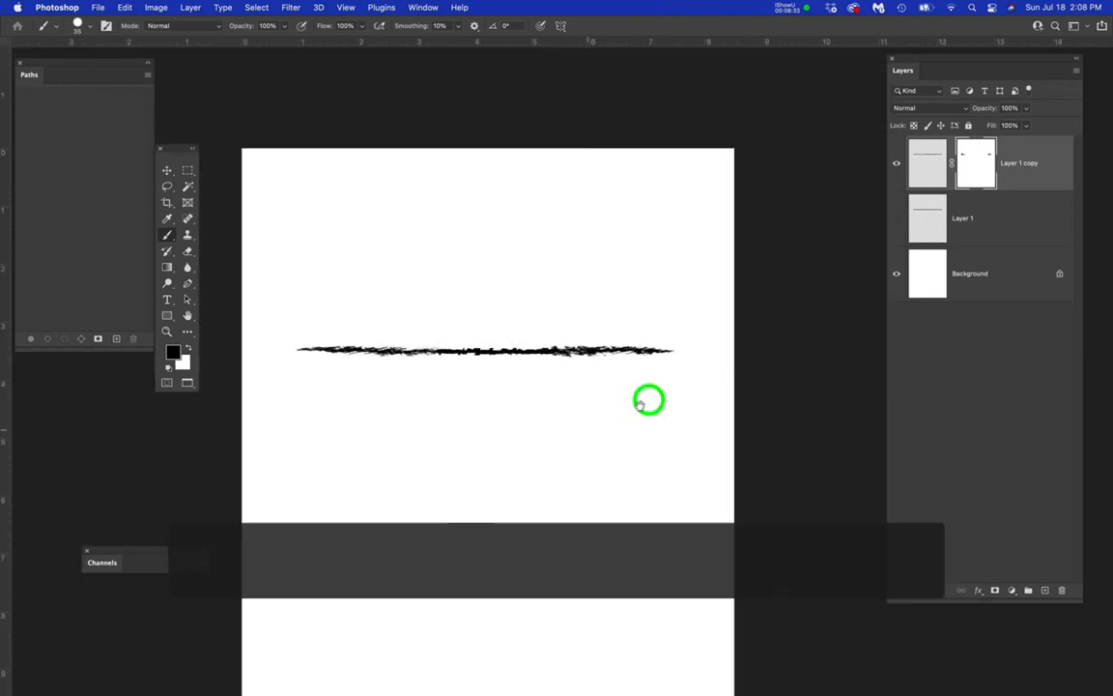
- Duplicate the layer as Layer 1 copy 2, delete its mask, and load the stroke as a selection
{"action": "left_click_drag", "start_coordinate": [638, 397], "coordinate": [638, 398]}
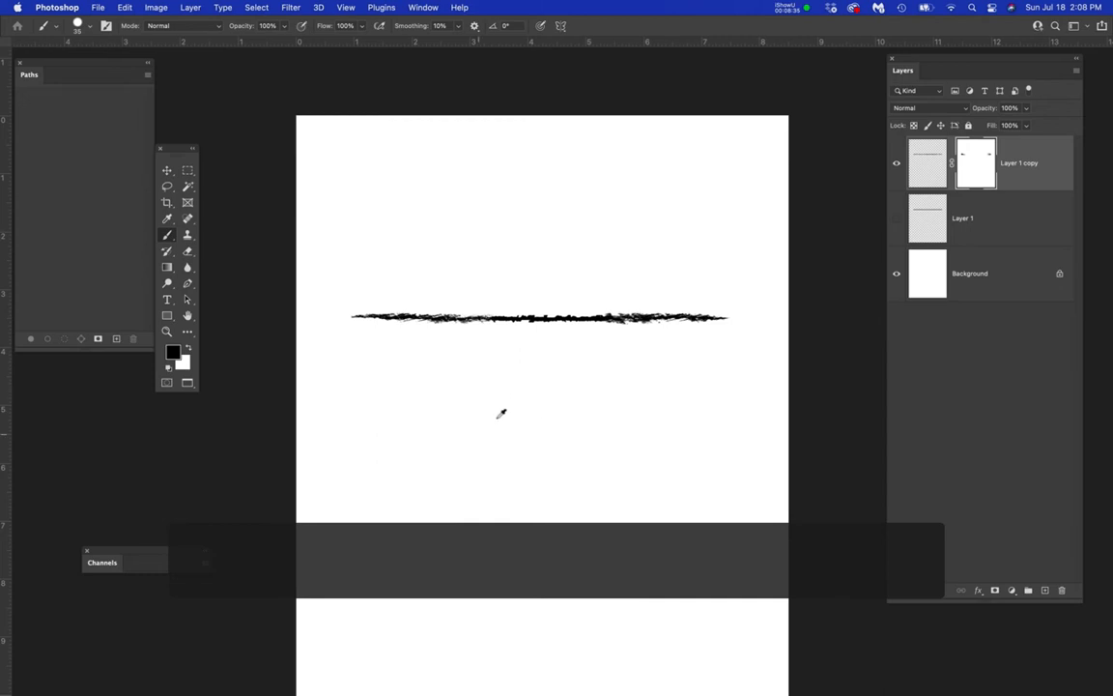
{"action": "scroll", "coordinate": [502, 414], "scroll_direction": "up", "scroll_amount": 3}
{"action": "scroll", "coordinate": [609, 336], "scroll_direction": "up", "scroll_amount": 5}
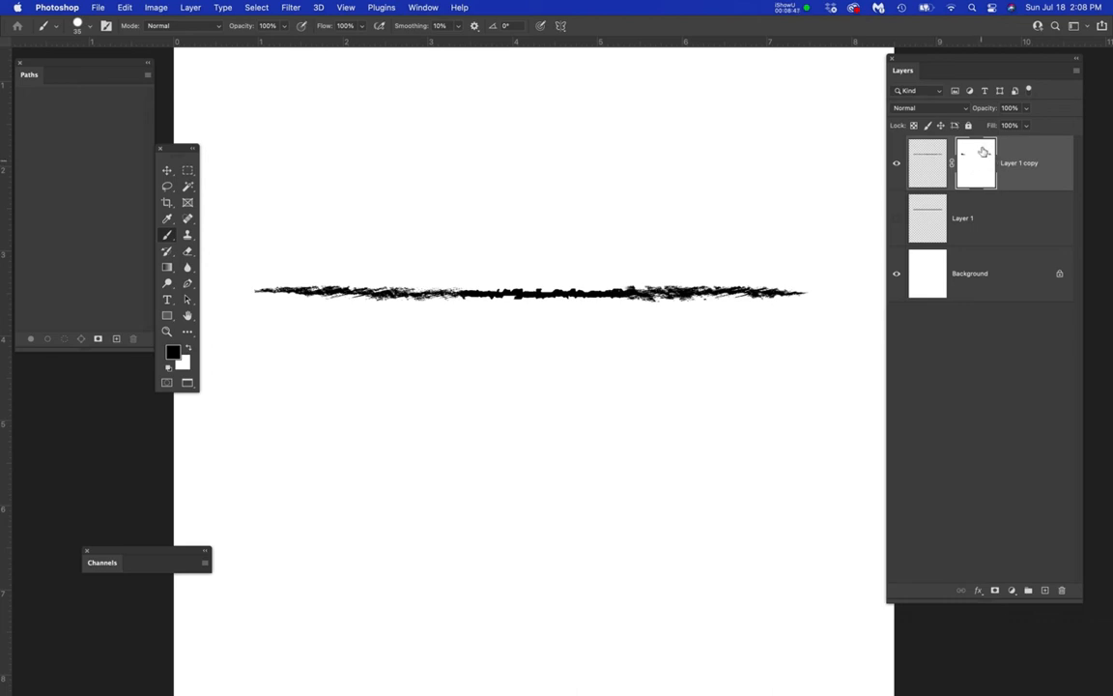
{"action": "left_click_drag", "start_coordinate": [1042, 169], "coordinate": [1045, 590]}
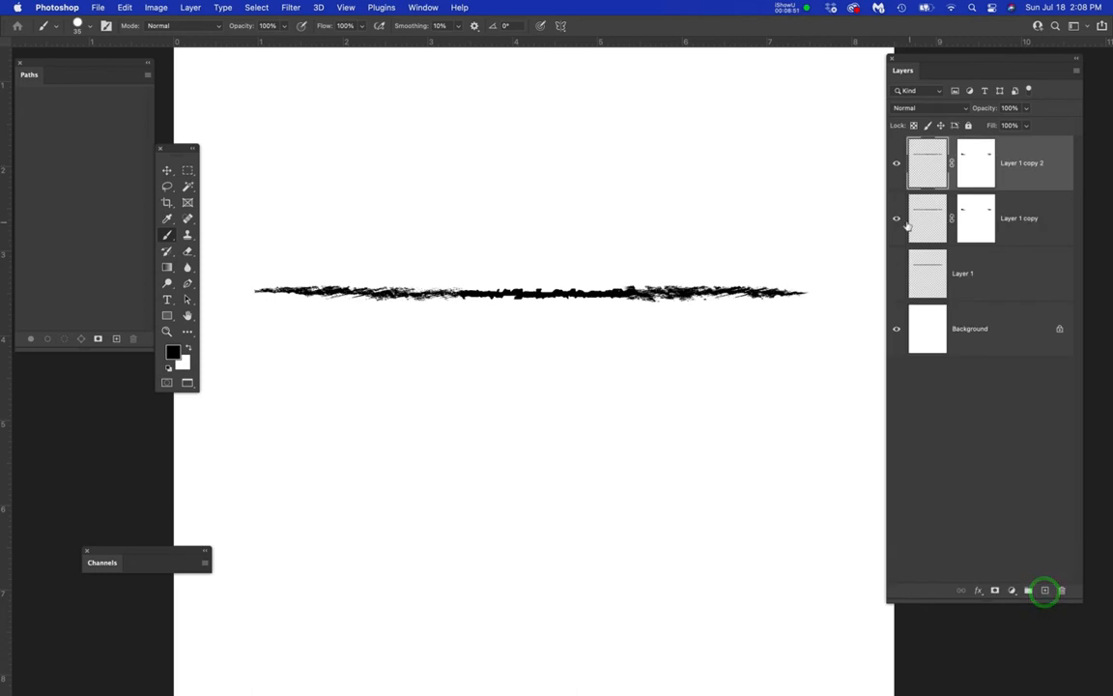
{"action": "left_click", "coordinate": [898, 220]}
{"action": "right_click", "coordinate": [981, 164]}
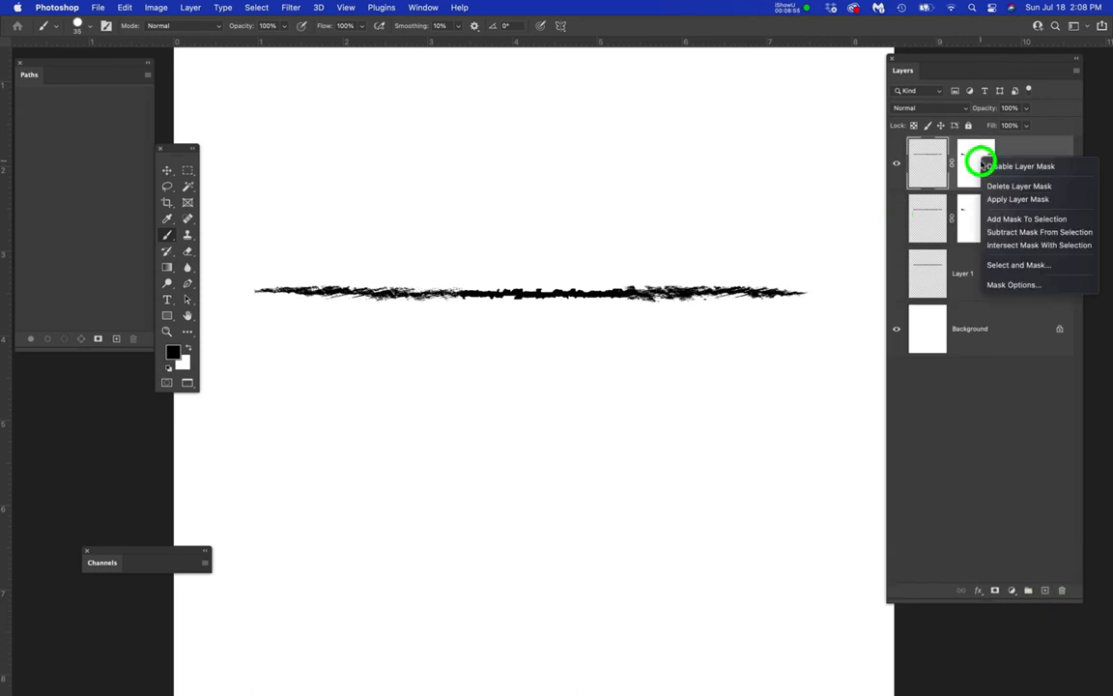
{"action": "left_click", "coordinate": [1019, 185]}
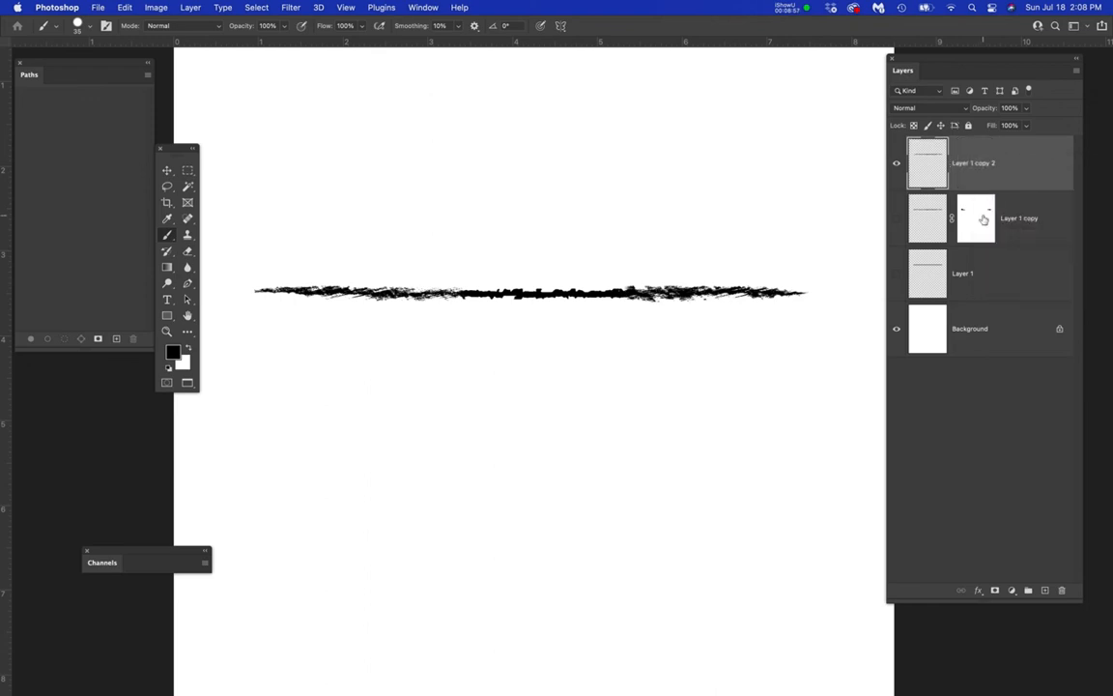
{"action": "left_click", "coordinate": [897, 164]}
{"action": "left_click", "coordinate": [931, 162], "text": "super"}
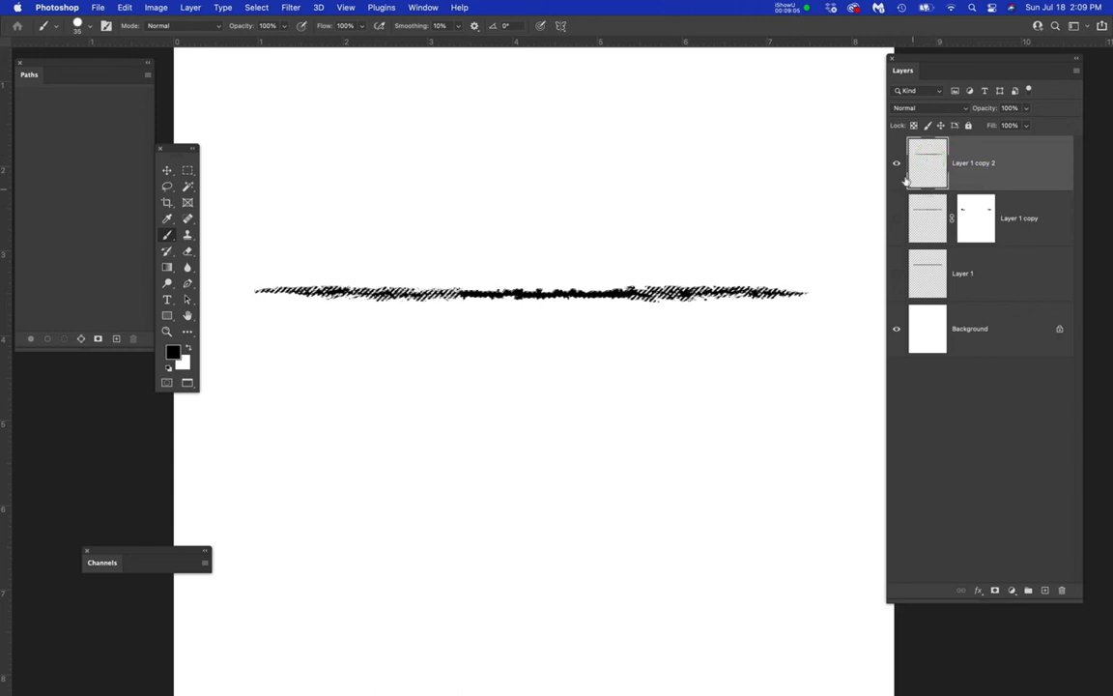
- Hide the layer, make a Work Path at 1.0 pixel tolerance from the selection, and copy it
{"action": "left_click", "coordinate": [897, 164]}
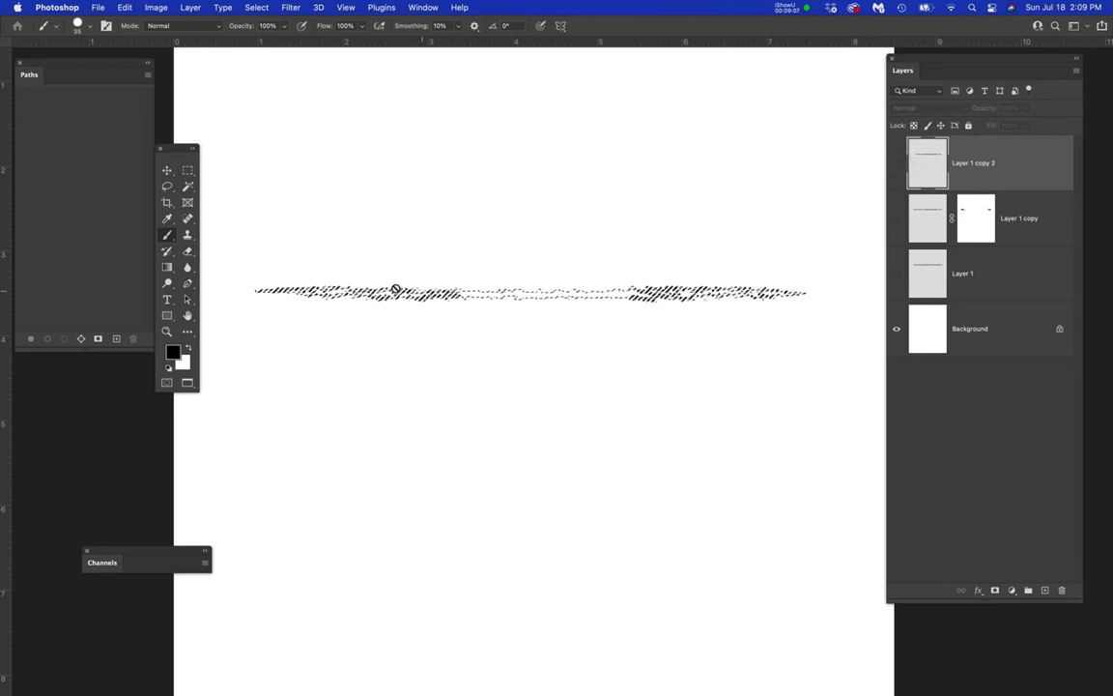
{"action": "scroll", "coordinate": [422, 293], "scroll_direction": "up", "scroll_amount": 3}
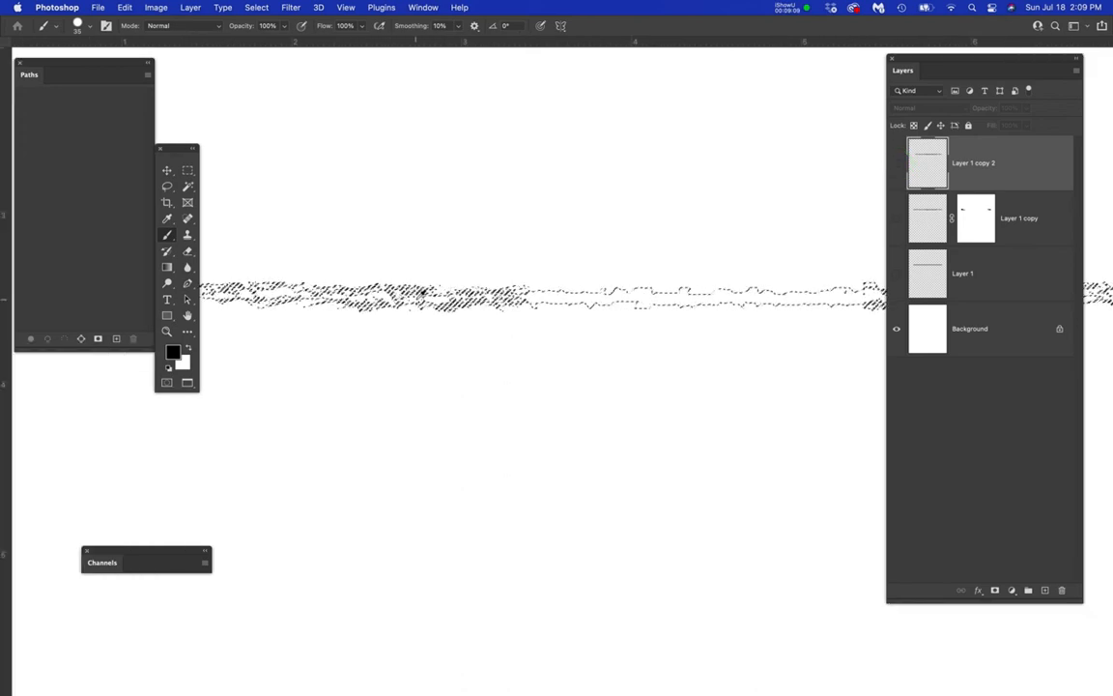
{"action": "scroll", "coordinate": [422, 293], "scroll_direction": "up", "scroll_amount": 2}
{"action": "scroll", "coordinate": [422, 293], "scroll_direction": "down", "scroll_amount": 1}
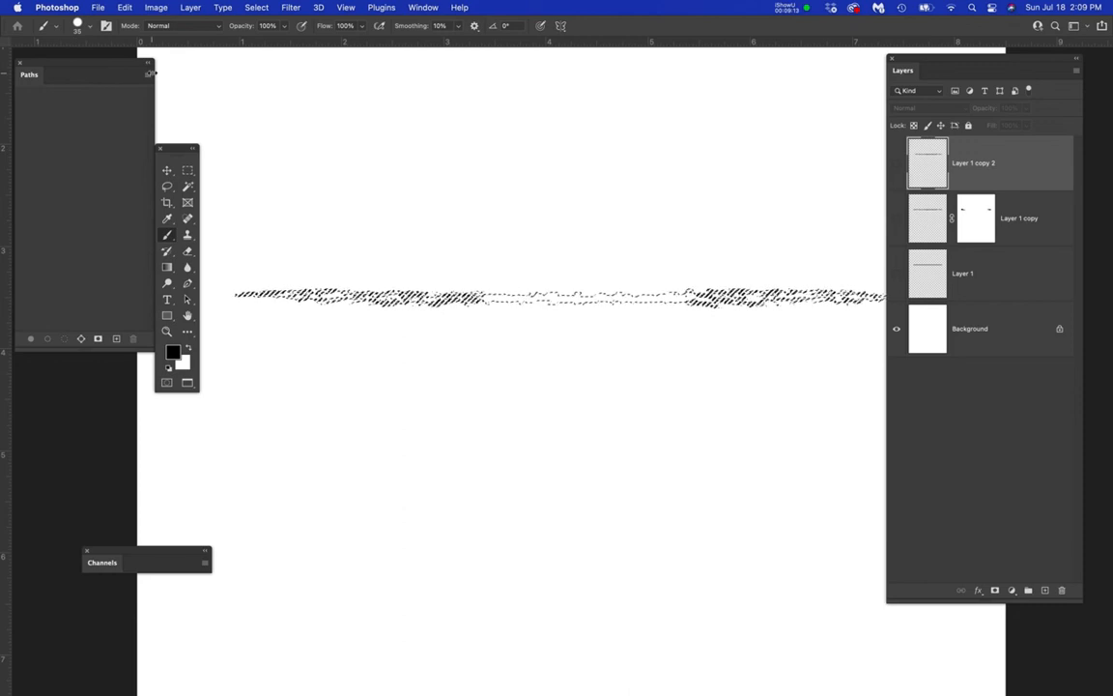
{"action": "left_click", "coordinate": [147, 74]}
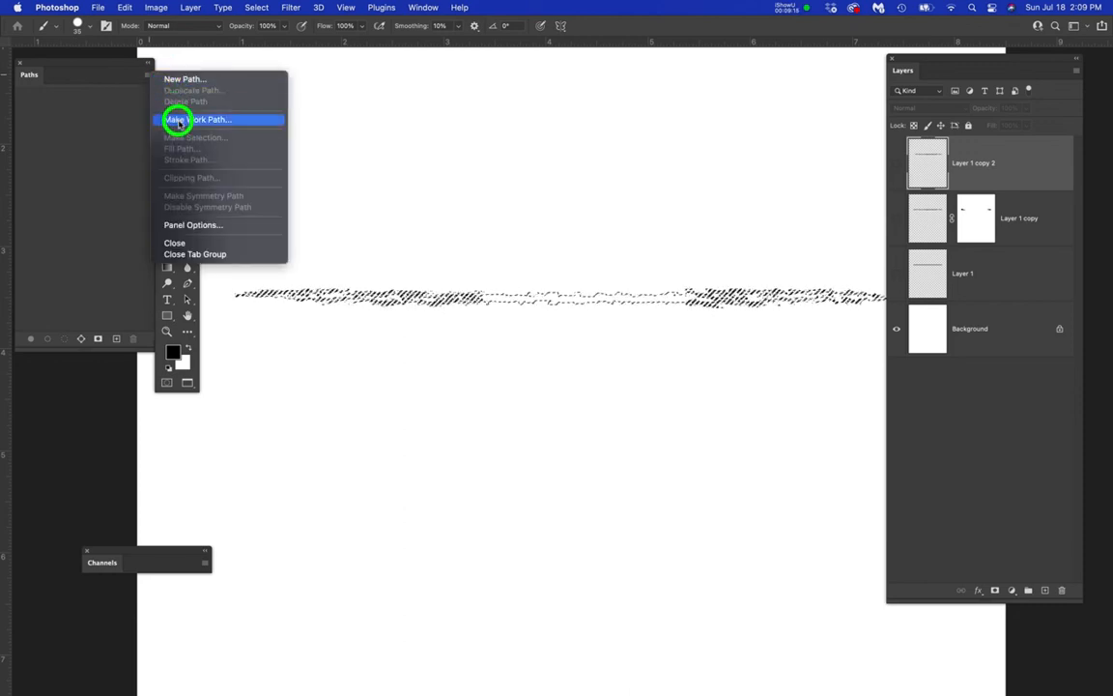
{"action": "left_click", "coordinate": [178, 121]}
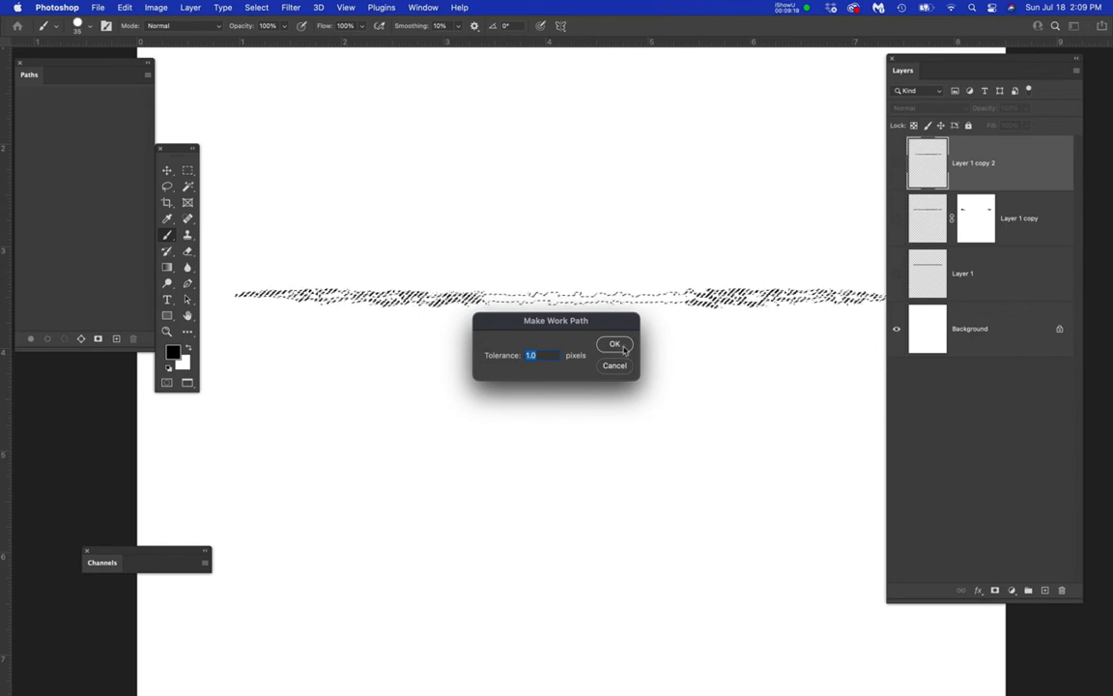
{"action": "left_click", "coordinate": [614, 344]}
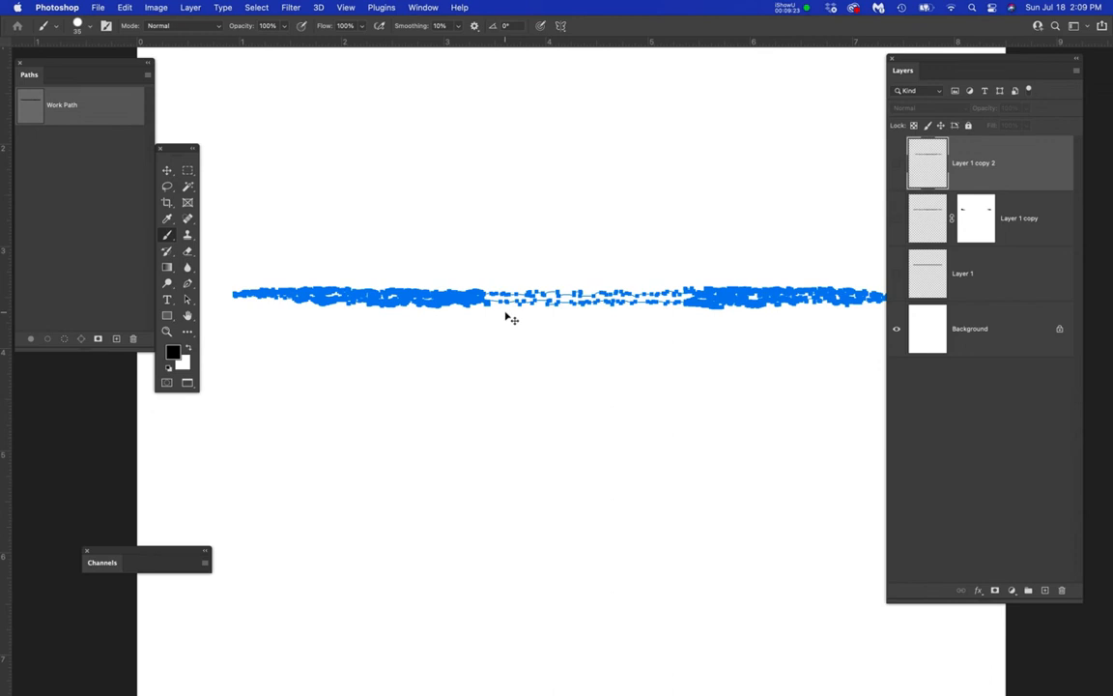
{"action": "key", "text": "super+c"}
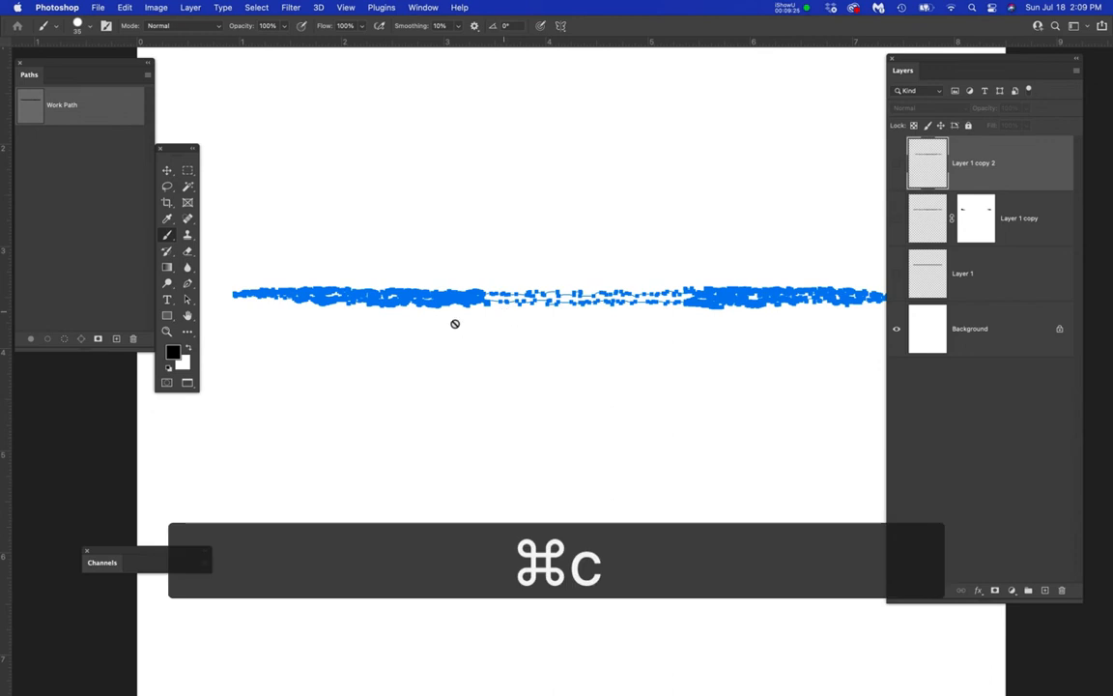
{"action": "mouse_move", "coordinate": [14, 335]}
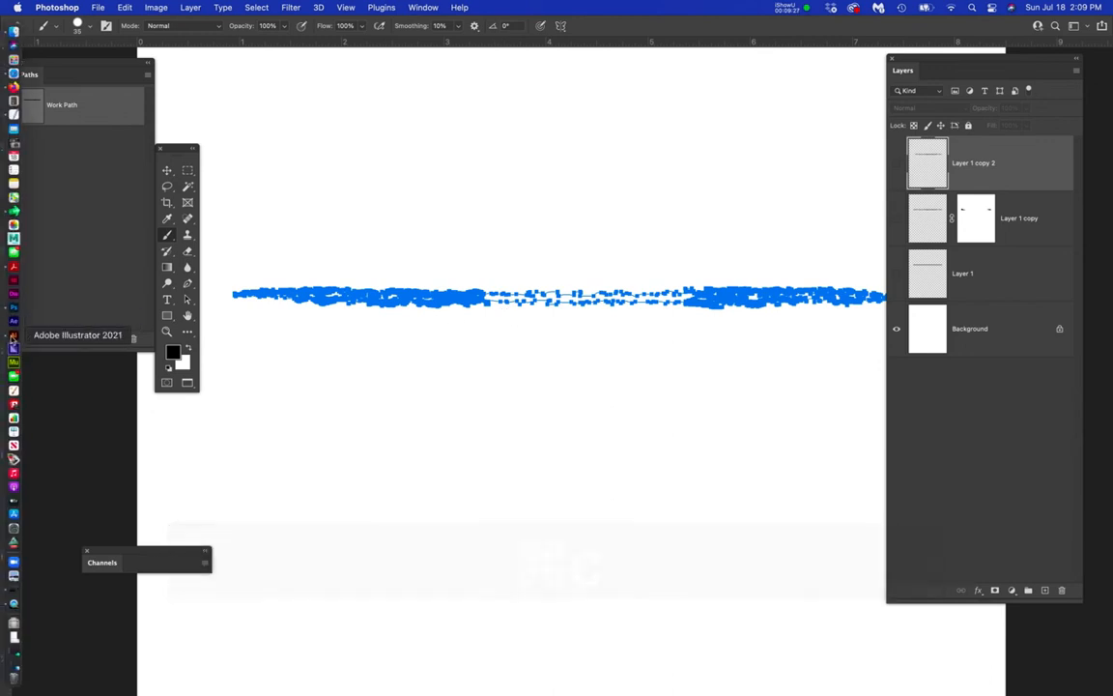
{"action": "left_click", "coordinate": [14, 336]}
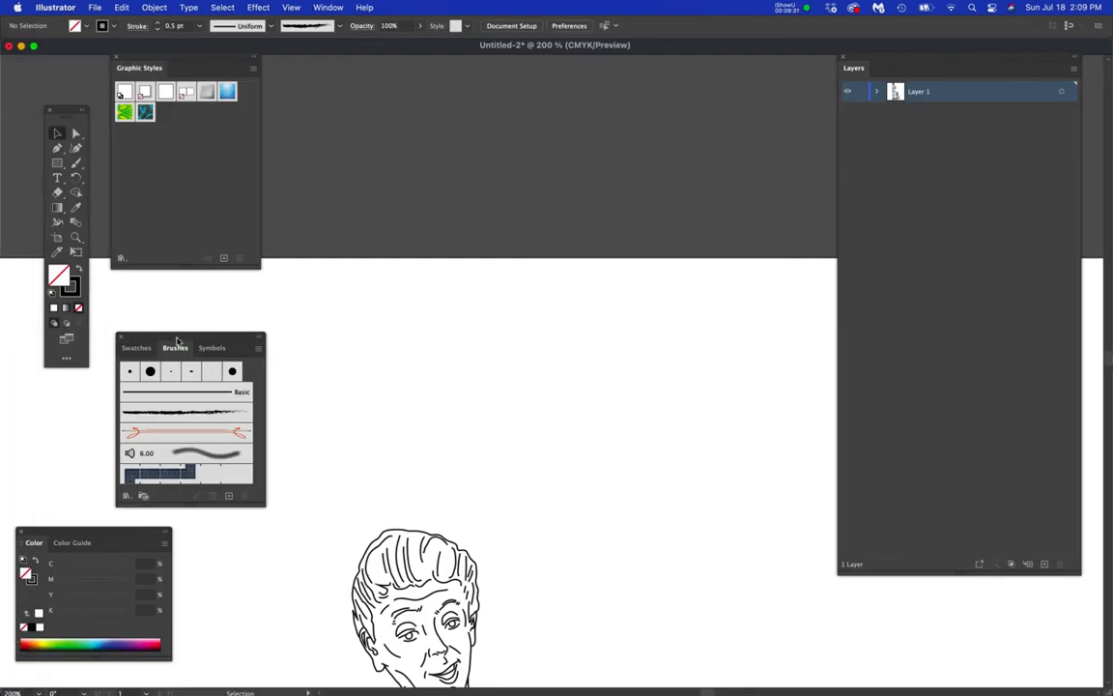
- Paste the bar path onto a new Layer 2 as a Compound Shape and zoom to 100%
{"action": "left_click_drag", "start_coordinate": [177, 340], "coordinate": [255, 501]}
{"action": "left_click", "coordinate": [891, 158]}
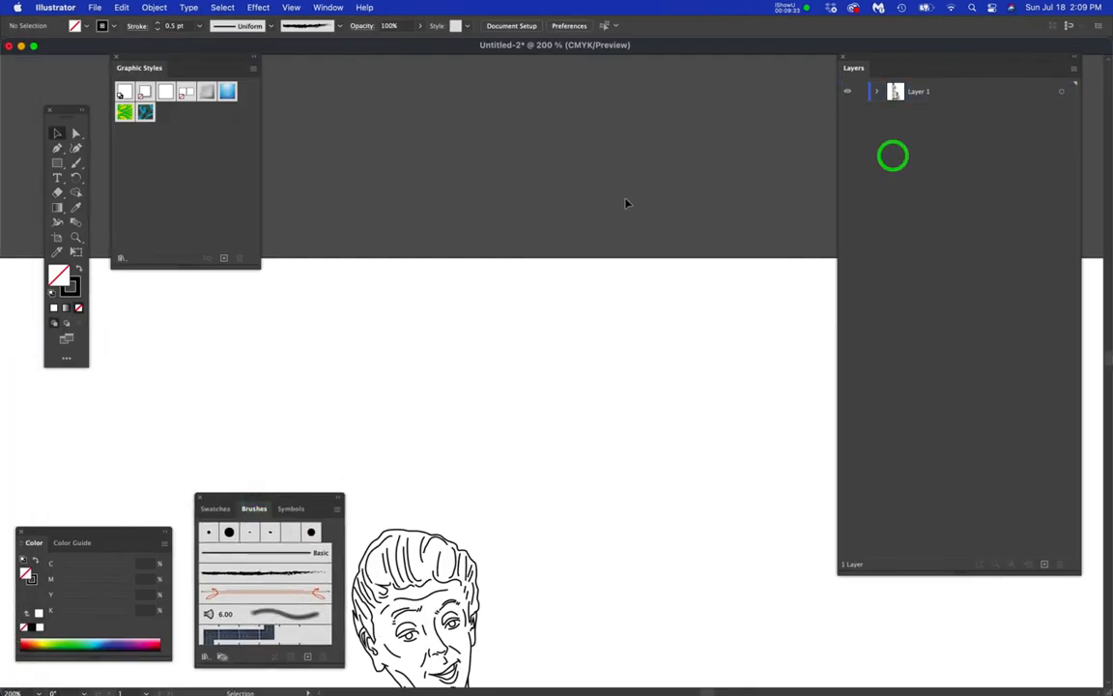
{"action": "left_click", "coordinate": [1046, 567]}
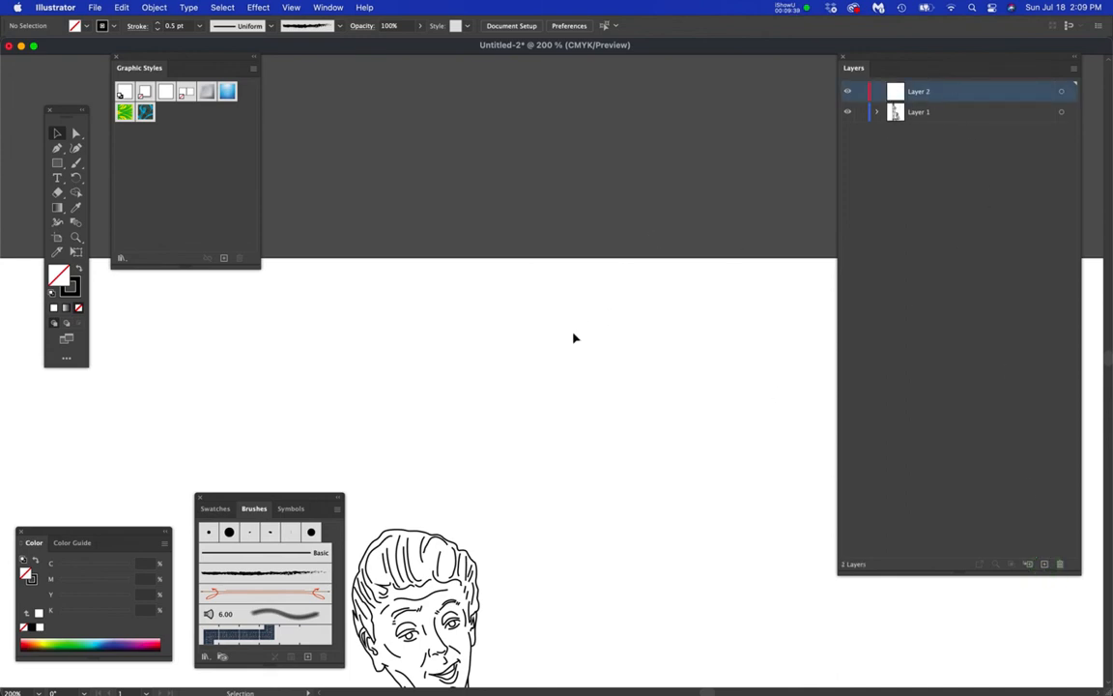
{"action": "key", "text": "super+v"}
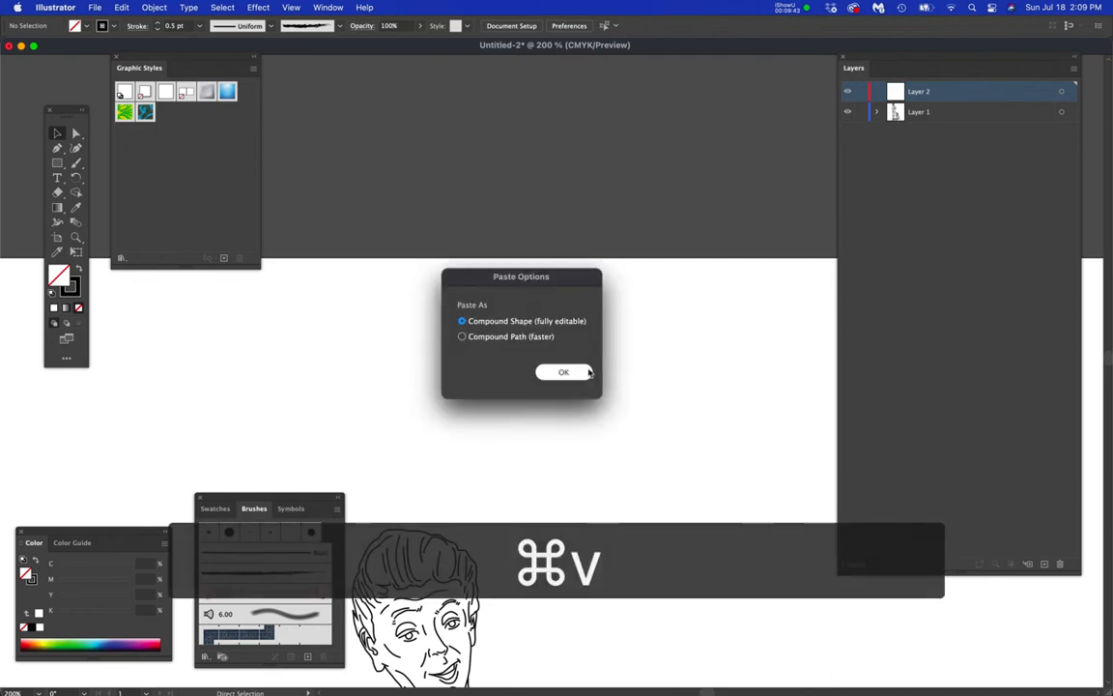
{"action": "left_click", "coordinate": [578, 373]}
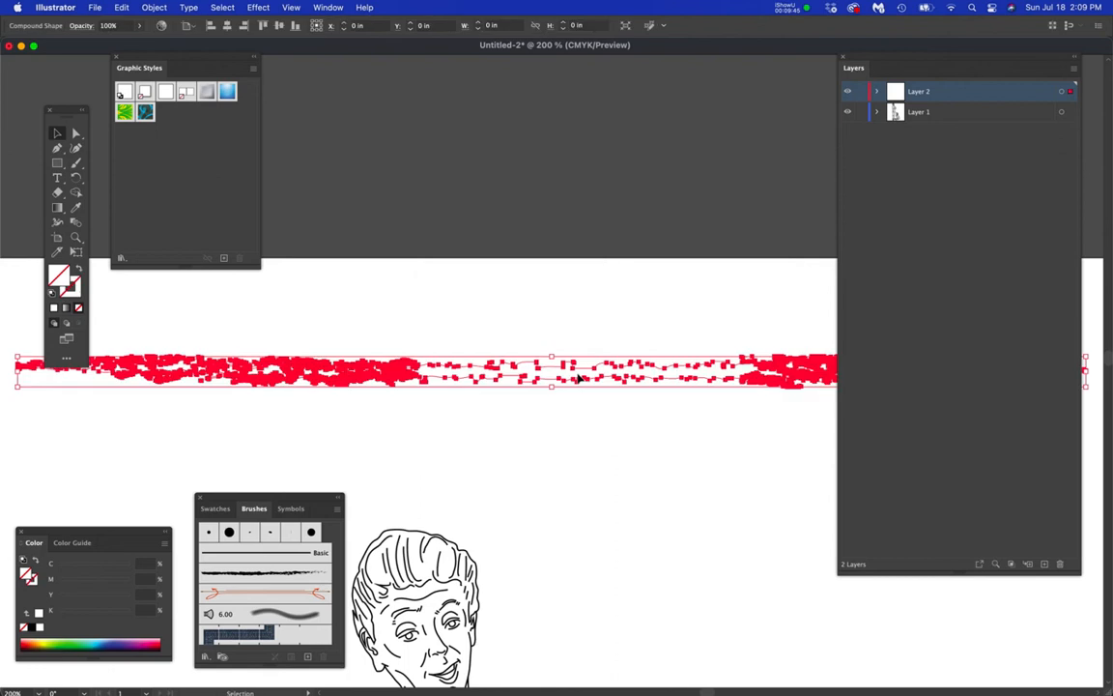
{"action": "key", "text": "super+1"}
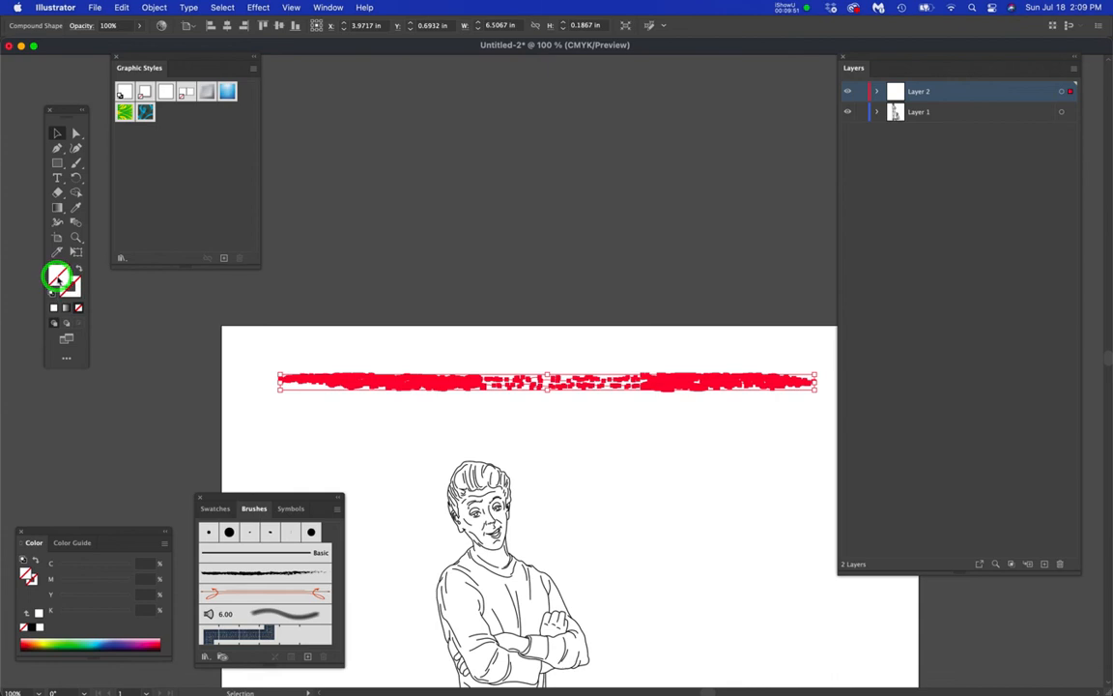
- Try three times to set the shape's fill to black through the colour picker
{"action": "double_click", "coordinate": [58, 281]}
{"action": "left_click_drag", "start_coordinate": [443, 261], "coordinate": [497, 289]}
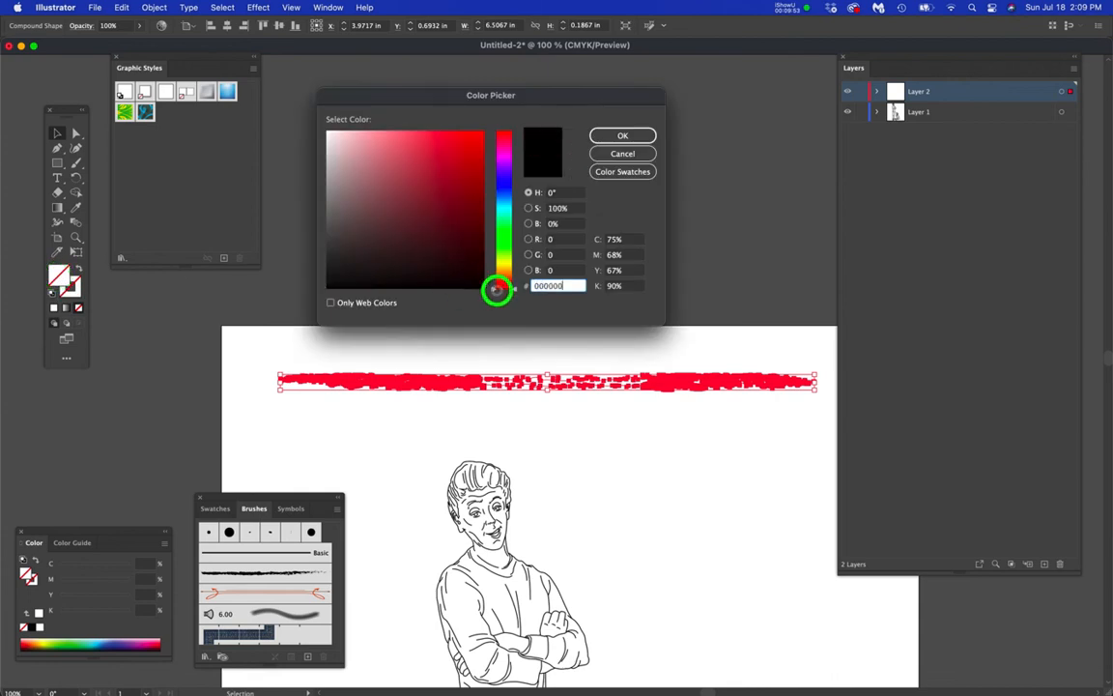
{"action": "left_click", "coordinate": [635, 139]}
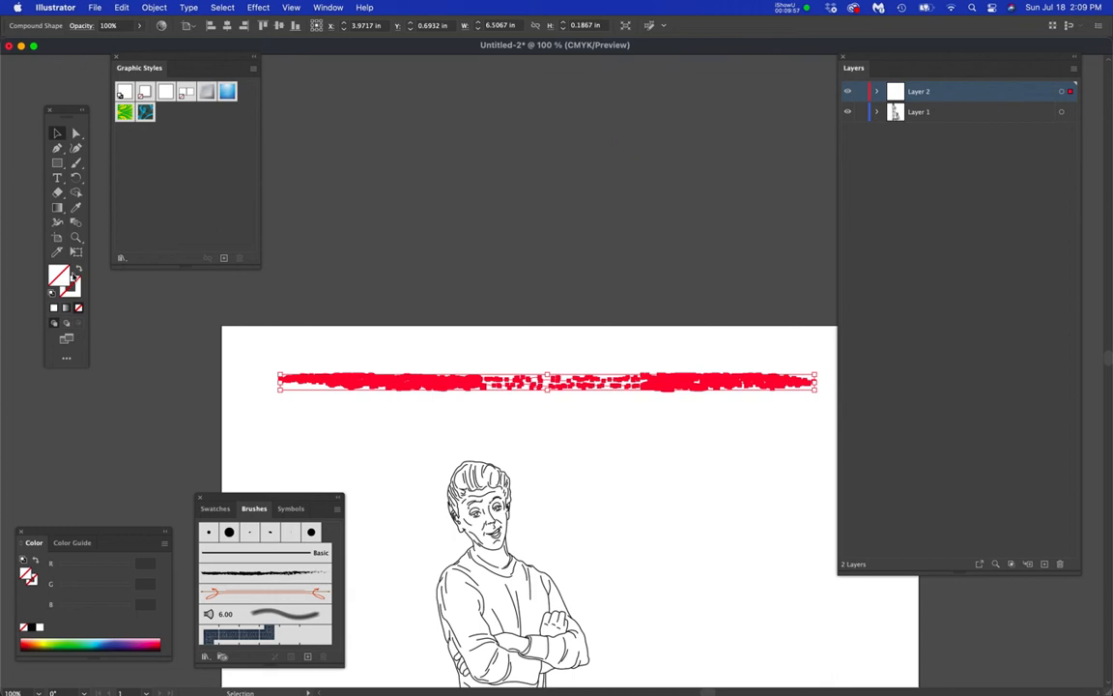
{"action": "left_click", "coordinate": [61, 275]}
{"action": "double_click", "coordinate": [56, 279]}
{"action": "left_click", "coordinate": [483, 286]}
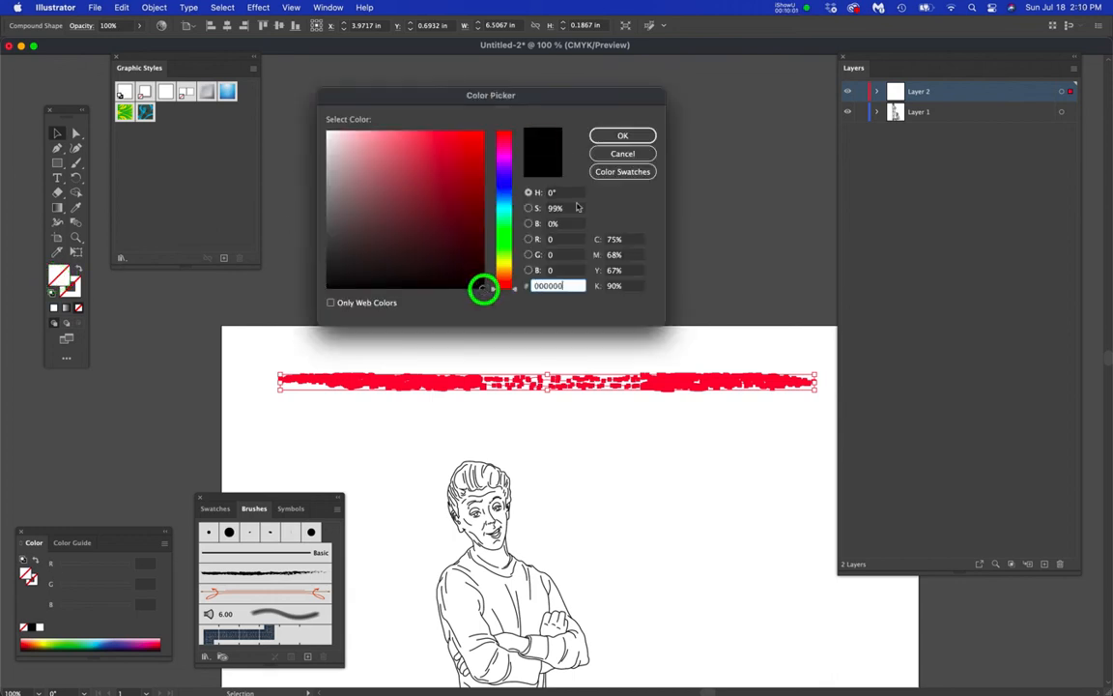
{"action": "left_click", "coordinate": [622, 136]}
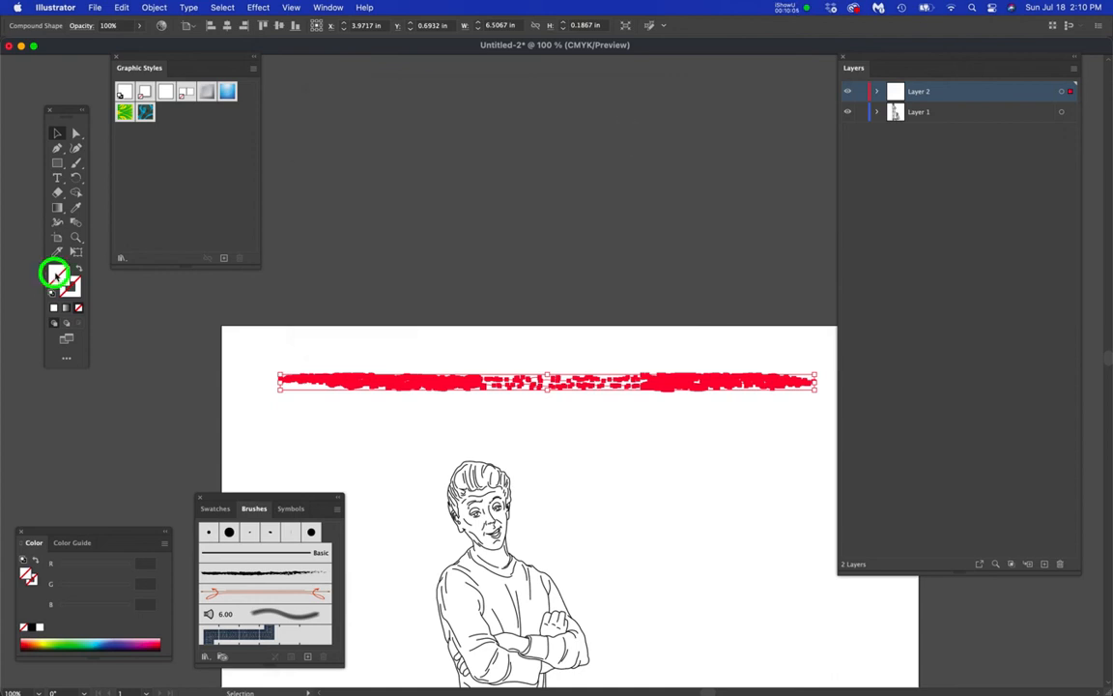
{"action": "double_click", "coordinate": [56, 279]}
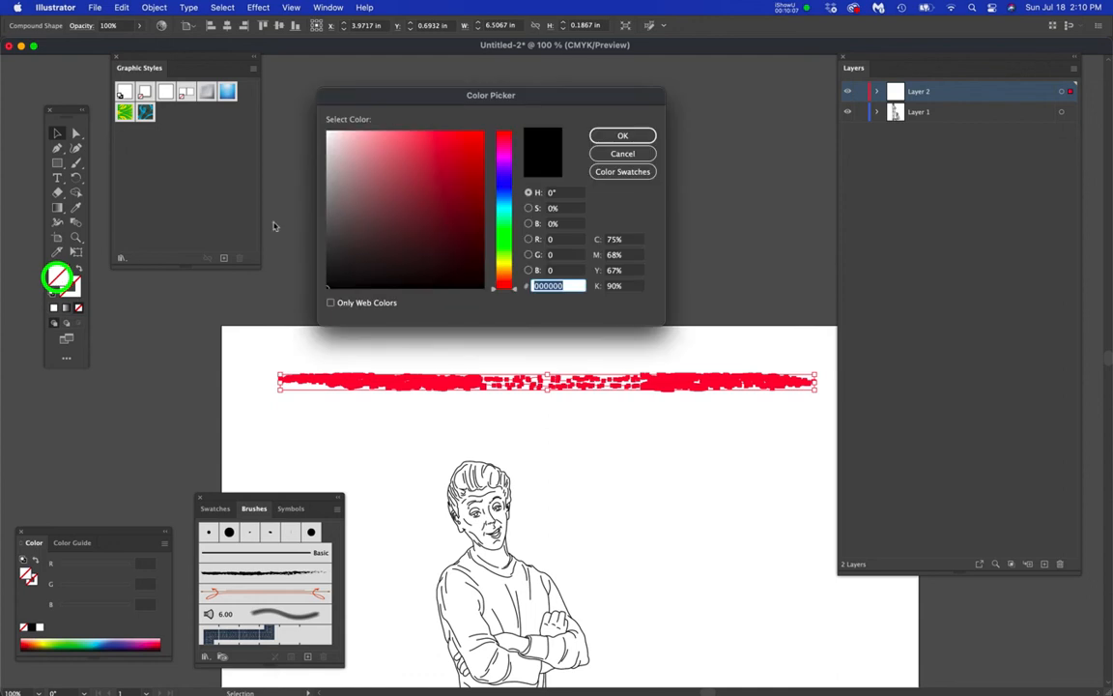
{"action": "left_click", "coordinate": [486, 286]}
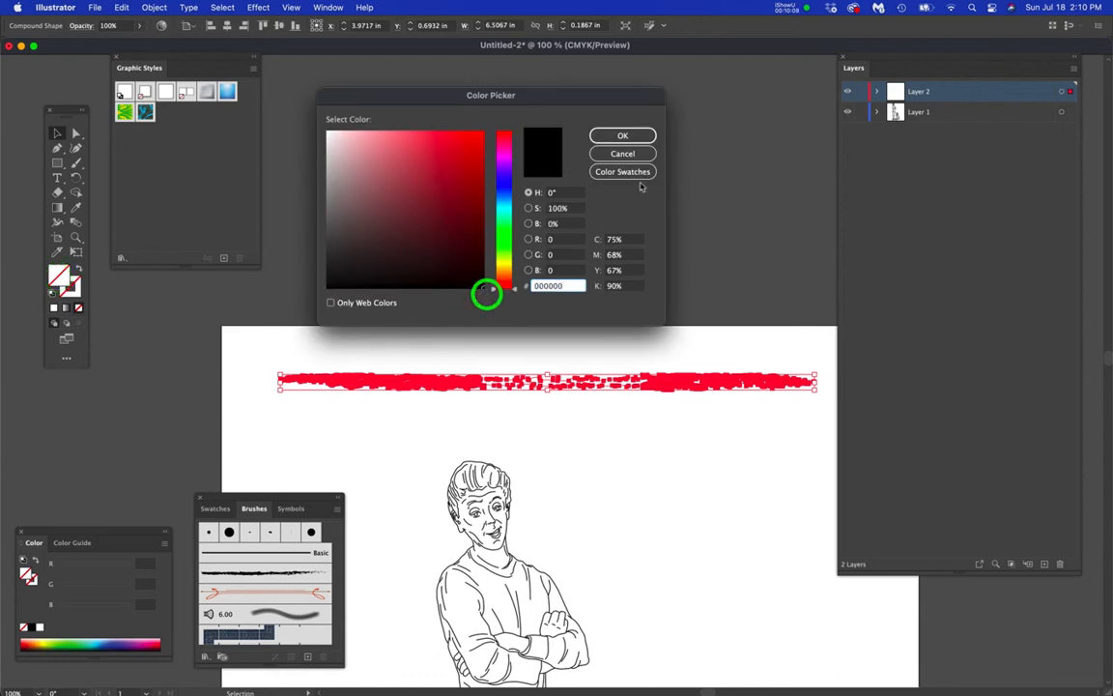
{"action": "left_click", "coordinate": [623, 135]}
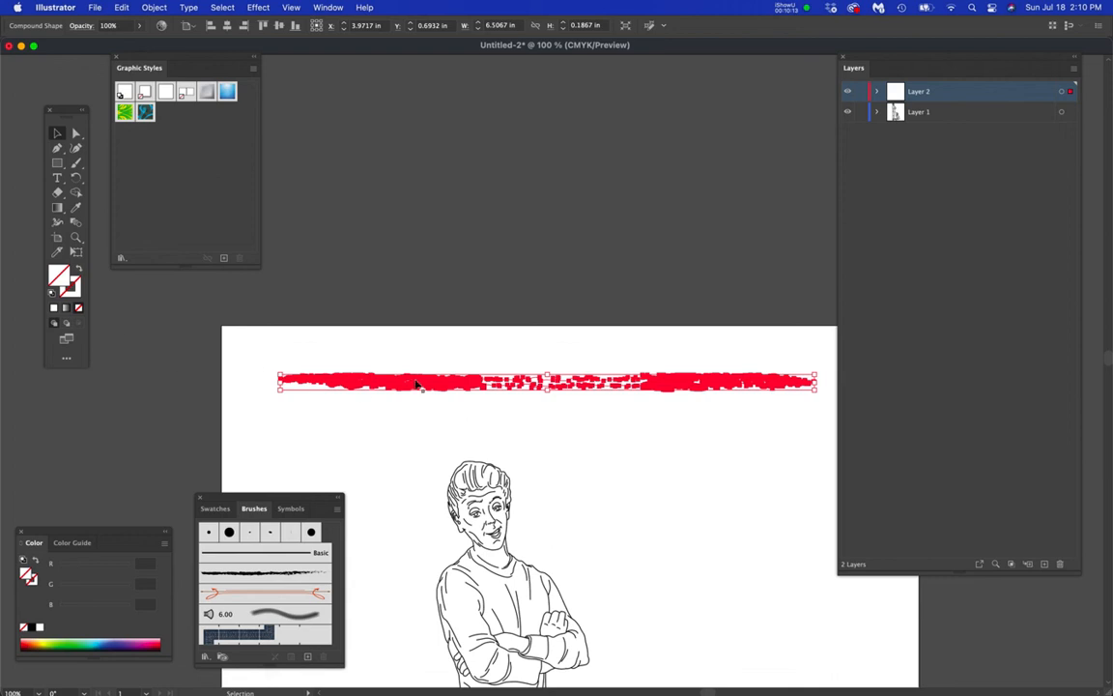
- Delete the red bar, select the compound bar inside Layer 2 and choose black in the picker
{"action": "key", "text": "Delete"}
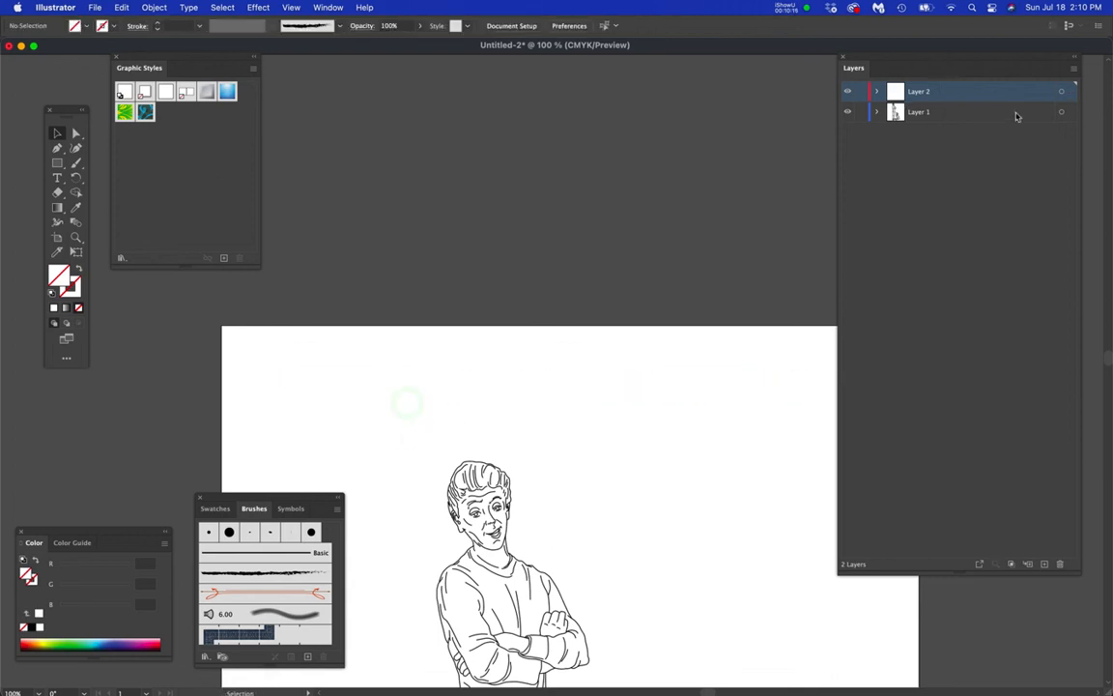
{"action": "left_click", "coordinate": [876, 91]}
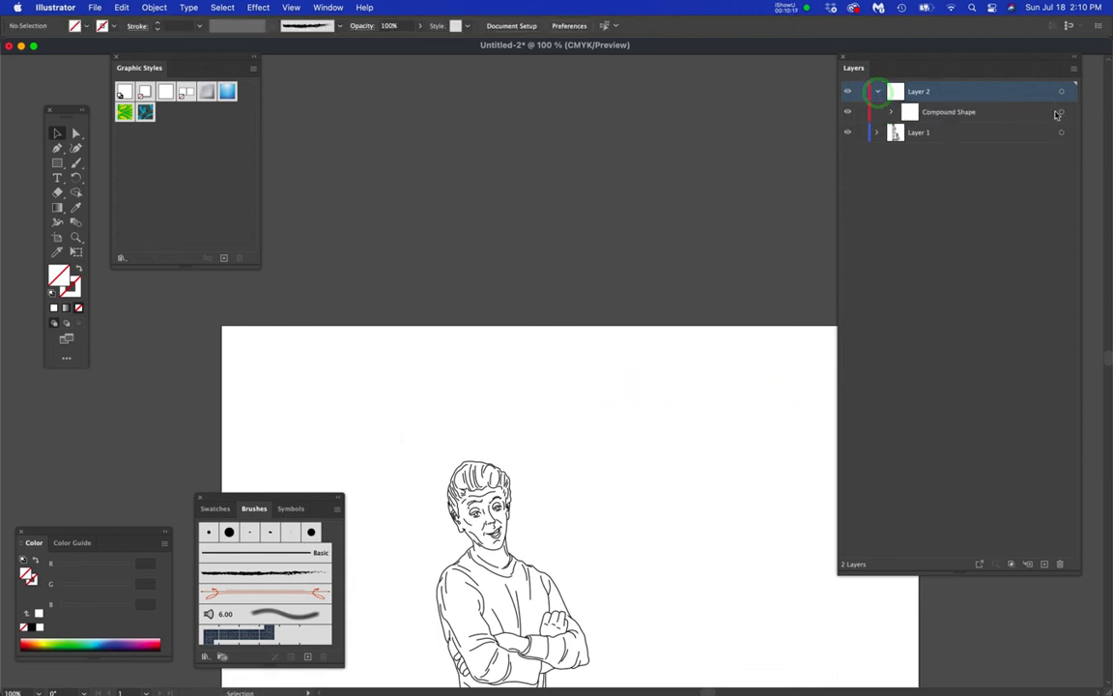
{"action": "left_click", "coordinate": [1062, 112]}
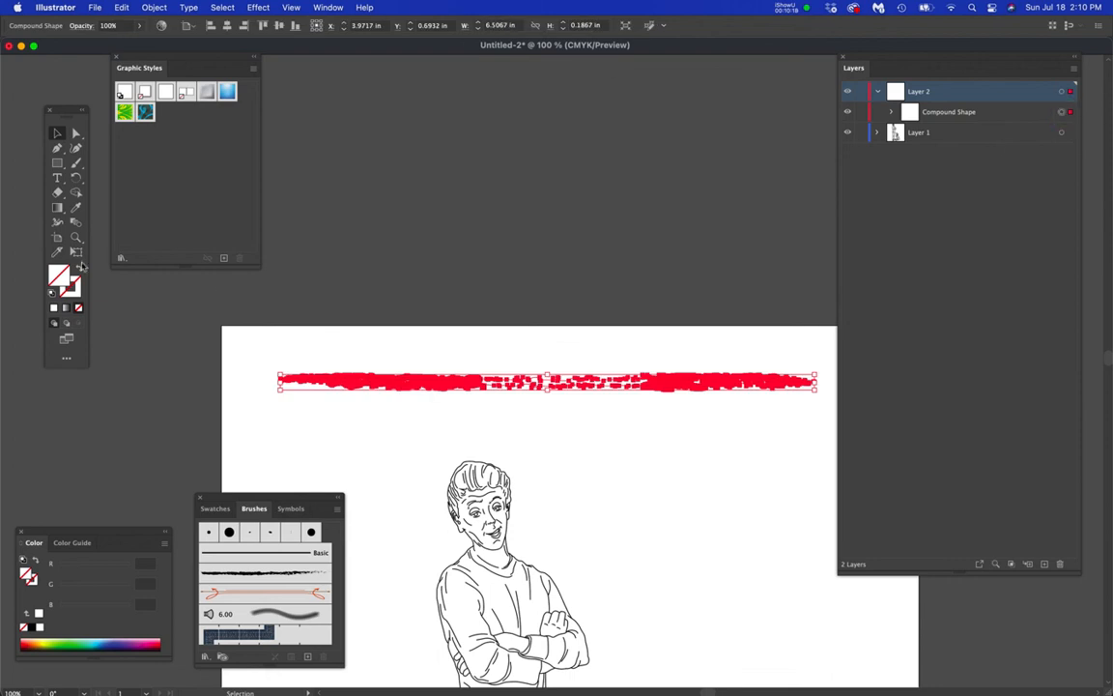
{"action": "double_click", "coordinate": [53, 275]}
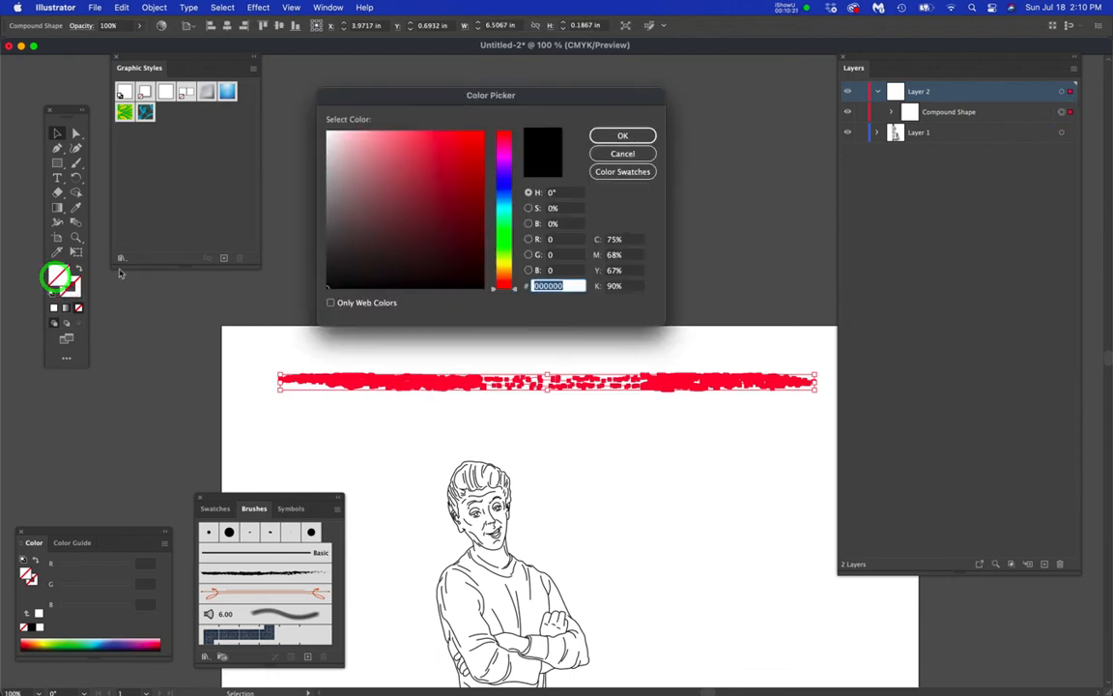
{"action": "left_click", "coordinate": [495, 289]}
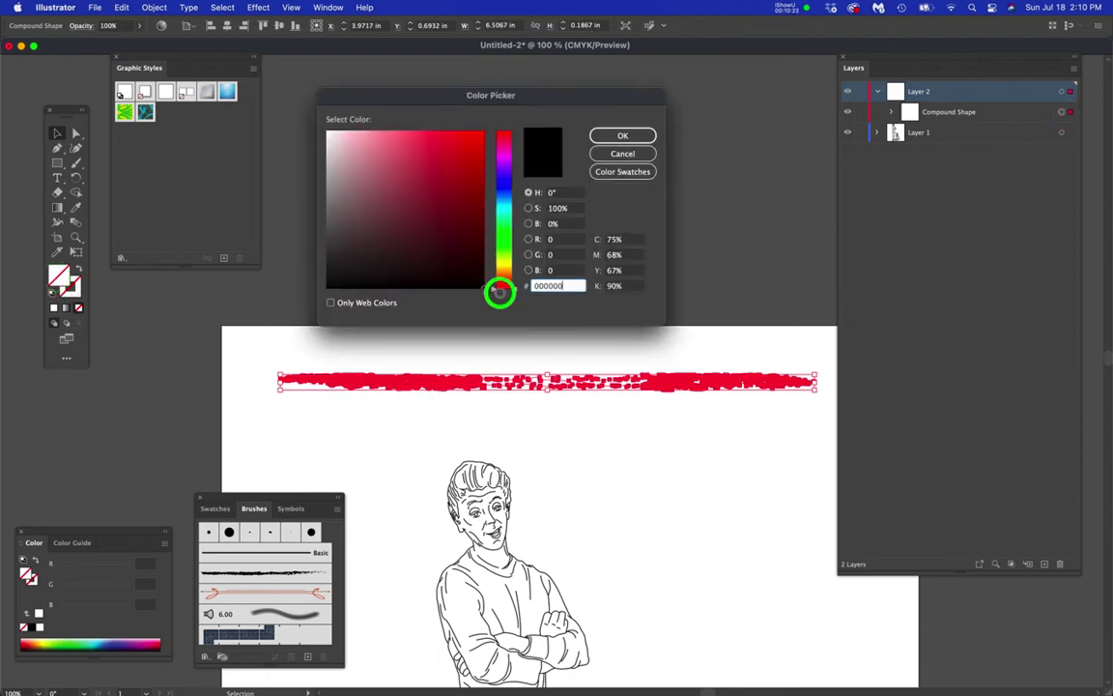
{"action": "left_click", "coordinate": [622, 135]}
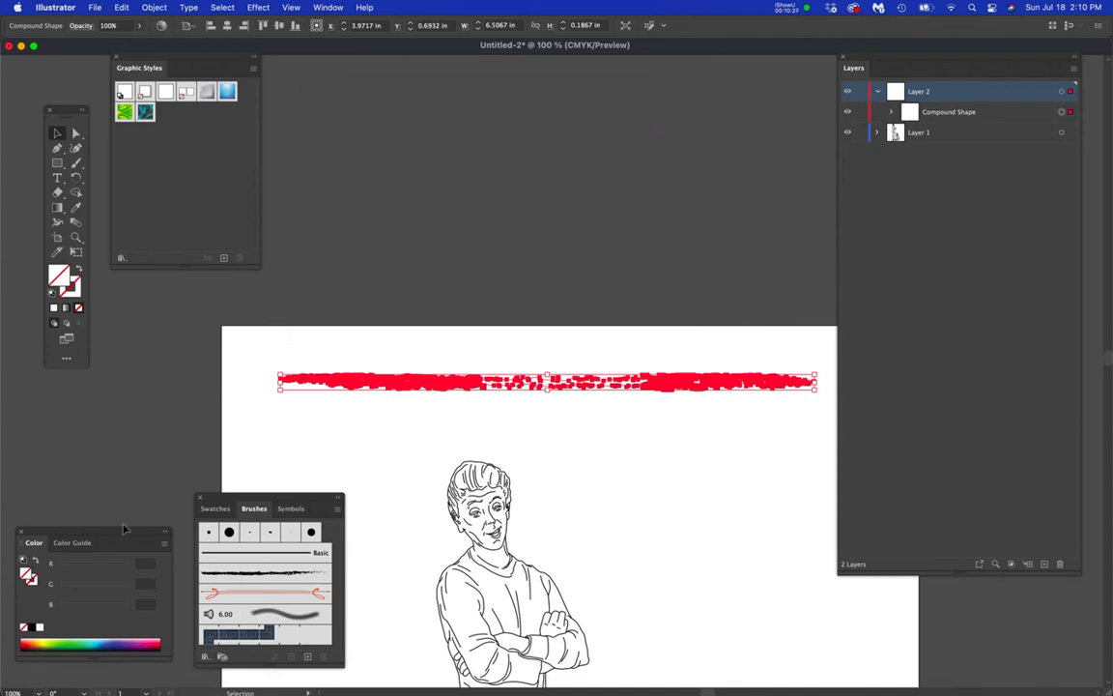
- Fill the compound bar solid black from the Swatches and deselect it
{"action": "left_click", "coordinate": [213, 509]}
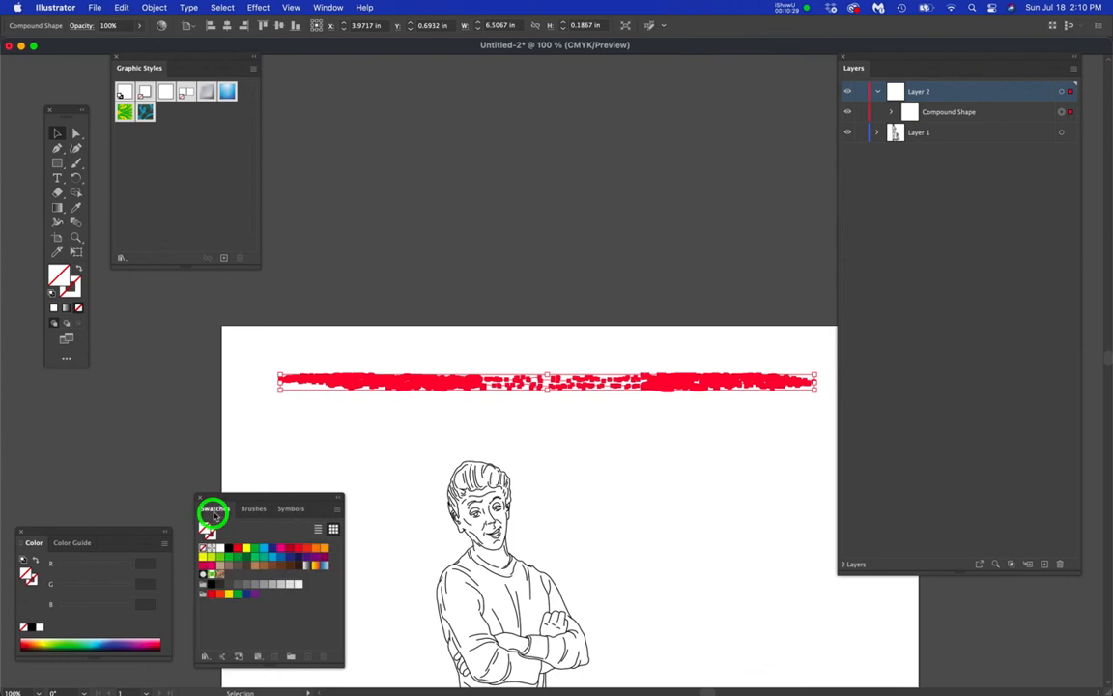
{"action": "left_click", "coordinate": [230, 549]}
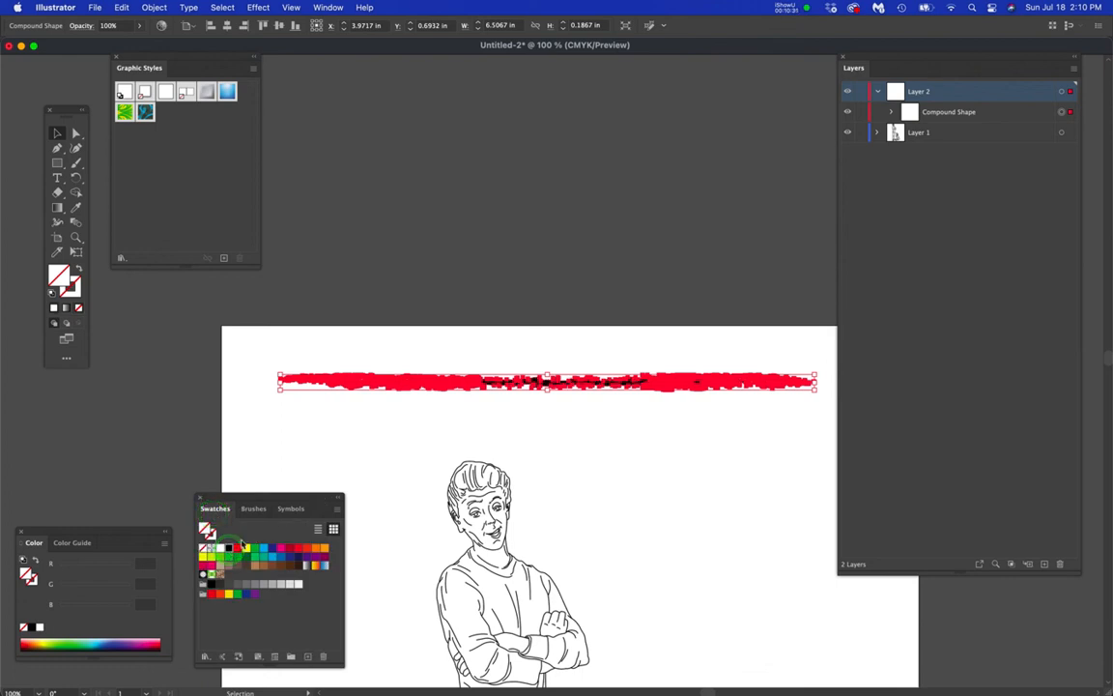
{"action": "left_click", "coordinate": [230, 549]}
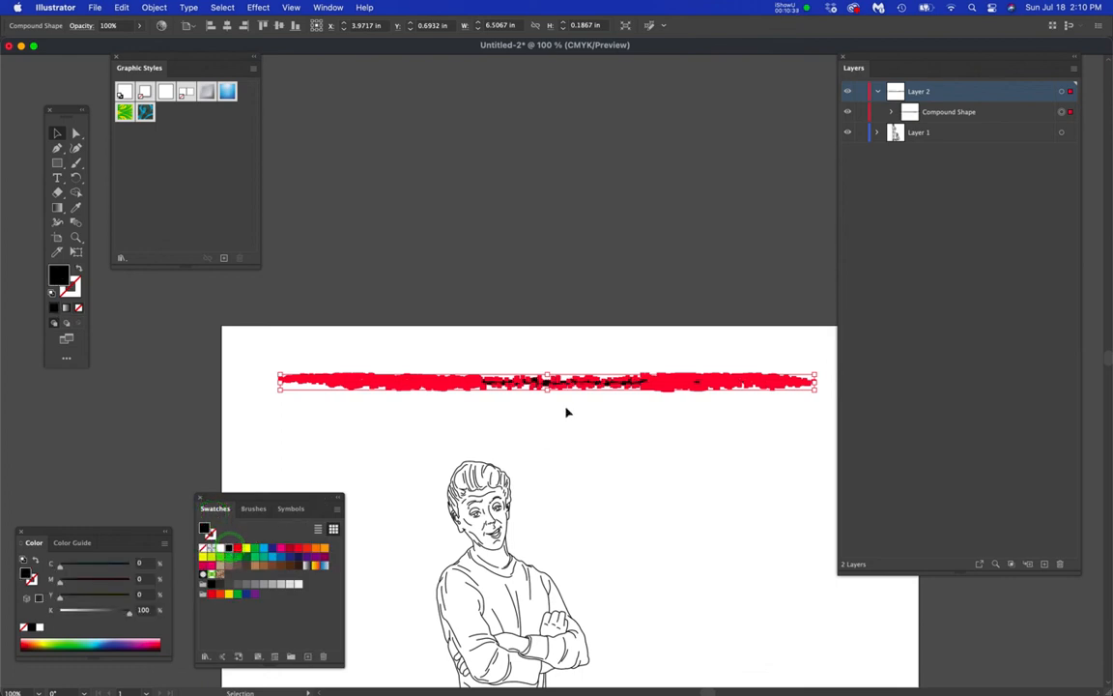
{"action": "left_click", "coordinate": [596, 433]}
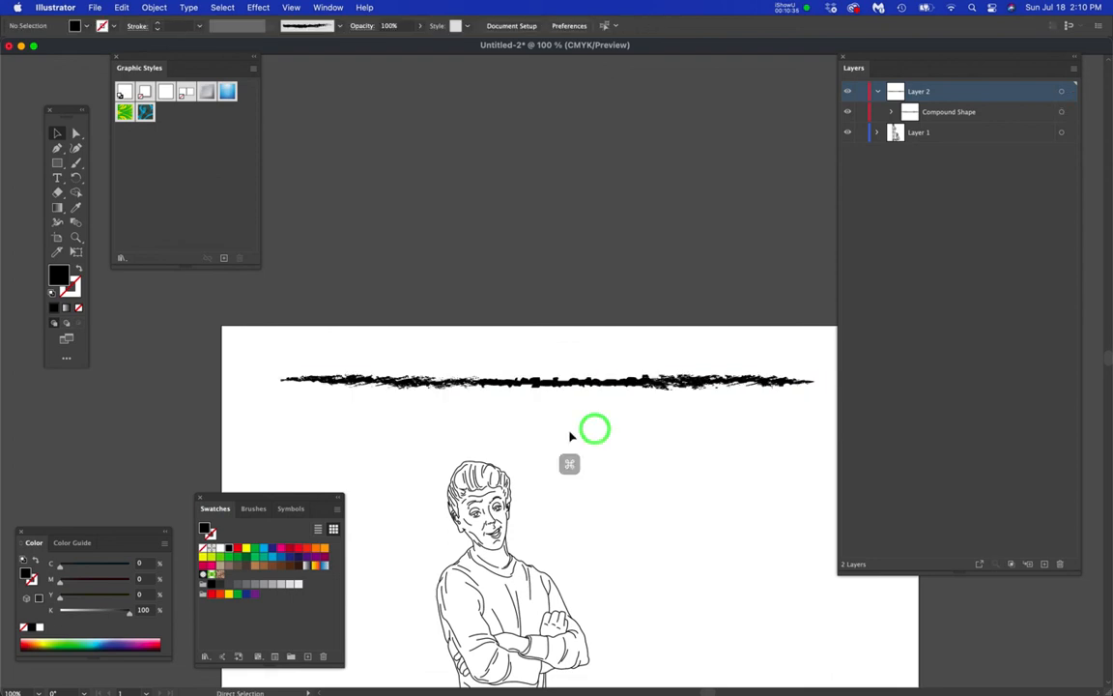
- Dock the Layers panel at the right workspace edge and fit the page in view
{"action": "key", "text": "super+equal"}
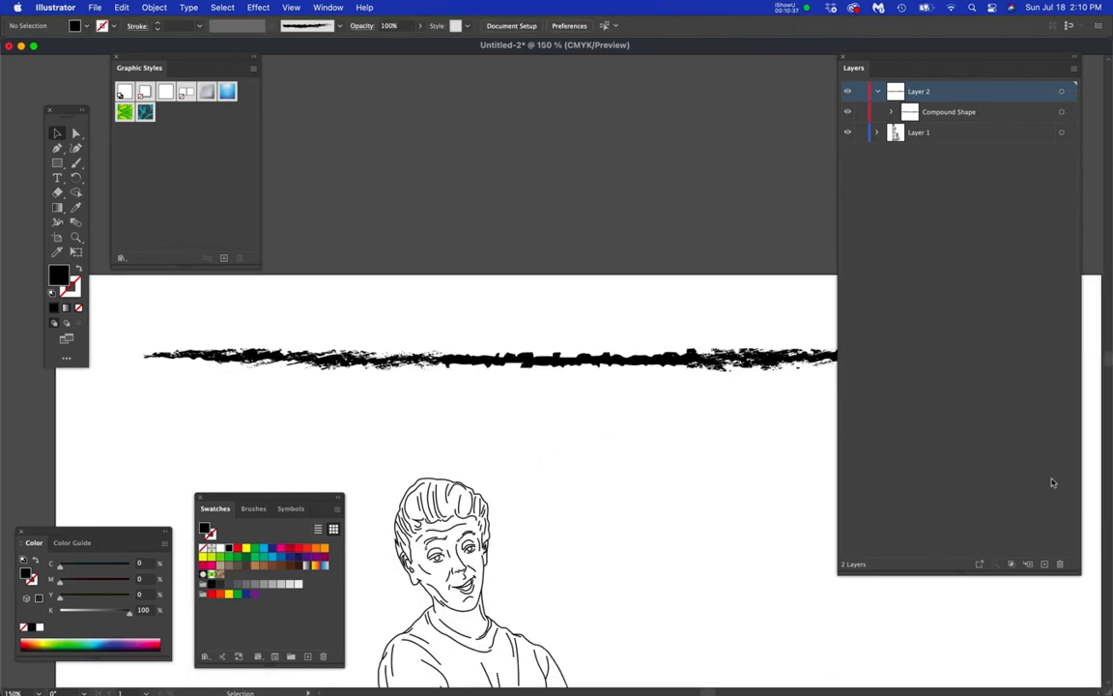
{"action": "left_click_drag", "start_coordinate": [1016, 63], "coordinate": [1039, 62]}
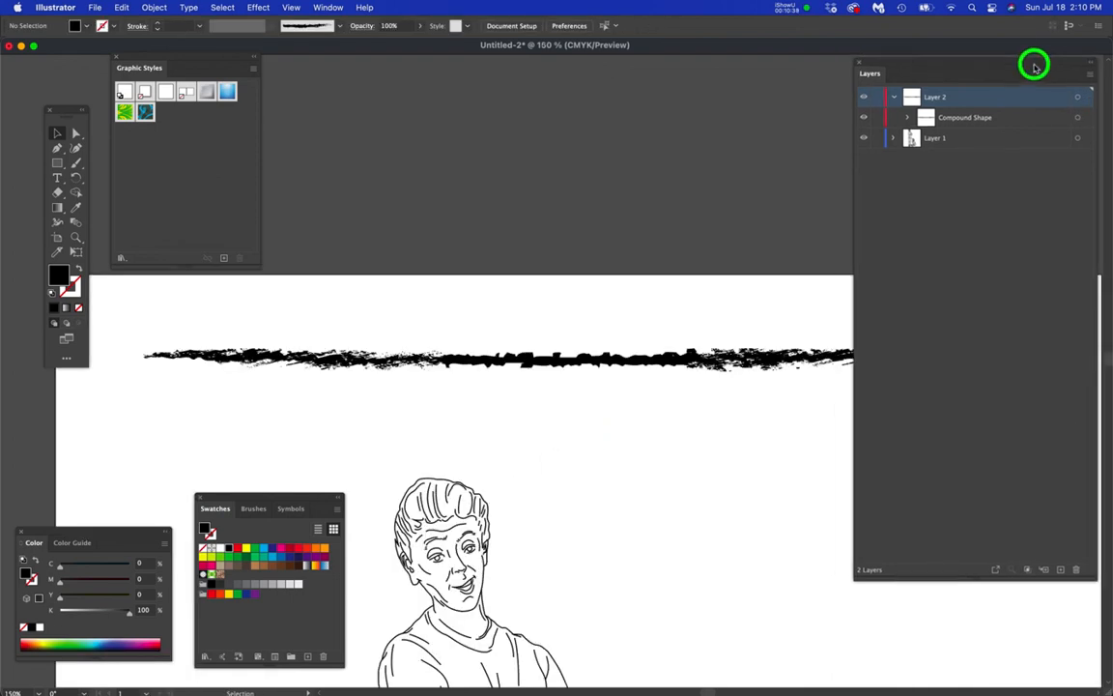
{"action": "key", "text": "super+1"}
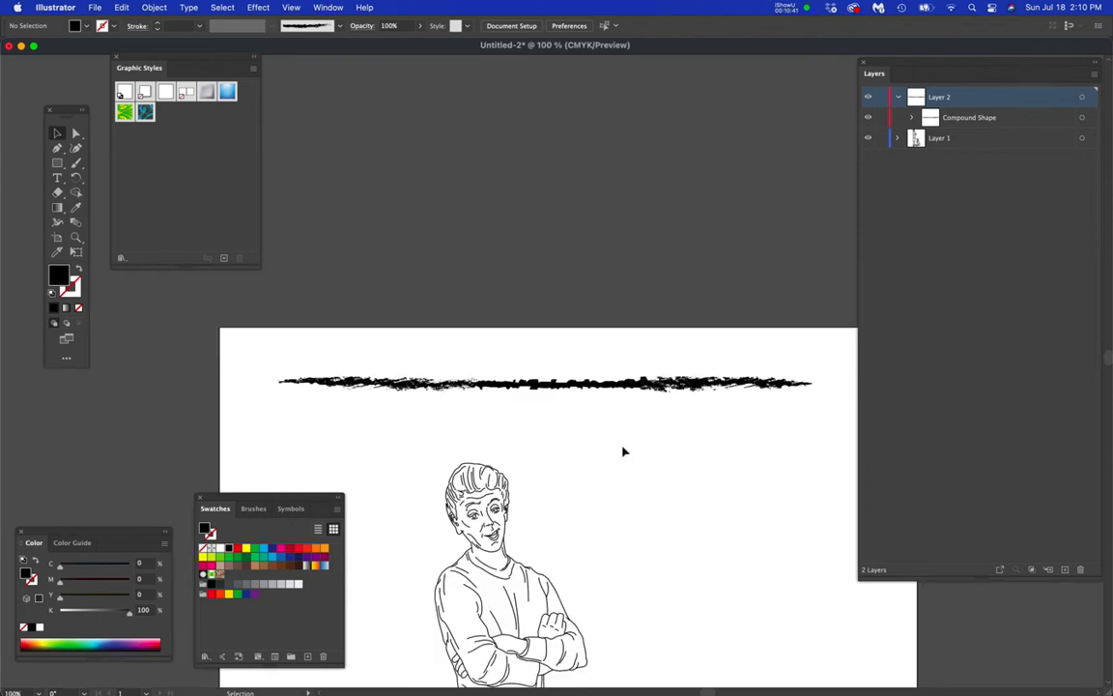
{"action": "left_click_drag", "start_coordinate": [621, 421], "coordinate": [613, 408]}
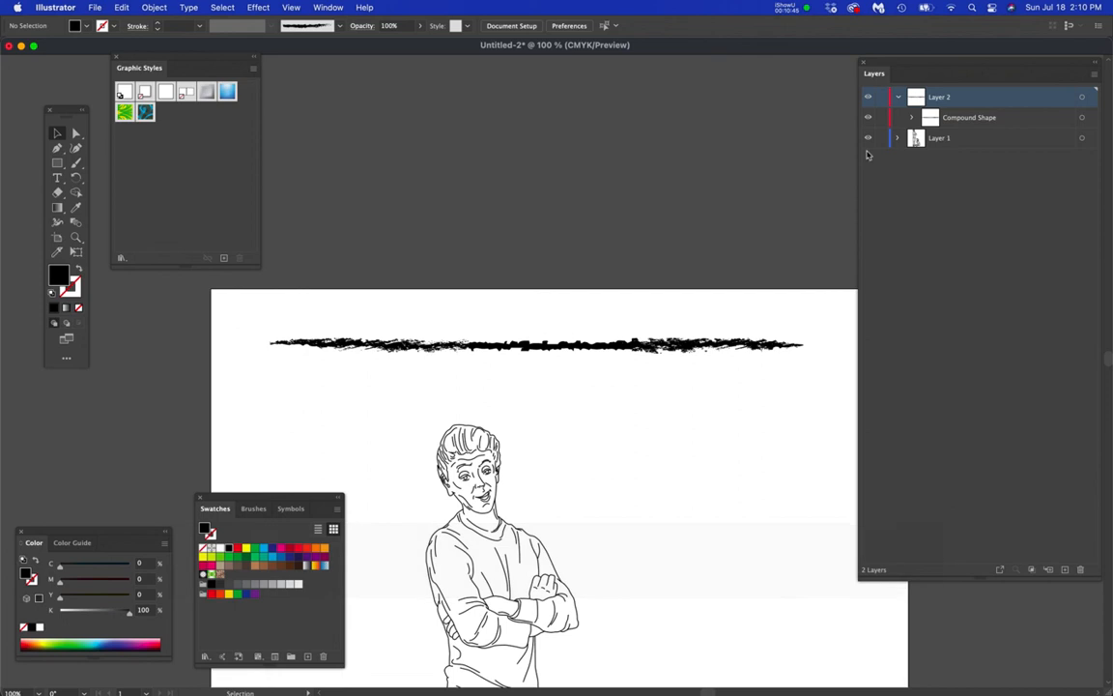
- Marquee-select the whole black bar with Direct Selection
{"action": "key", "text": "a"}
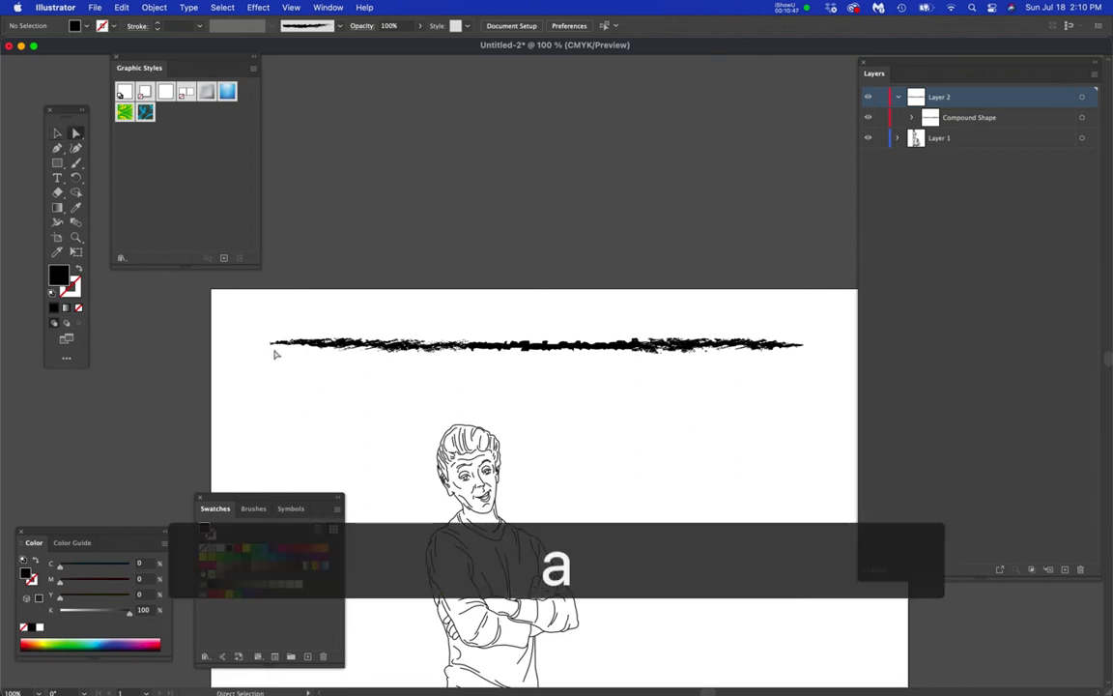
{"action": "left_click_drag", "start_coordinate": [258, 315], "coordinate": [814, 366]}
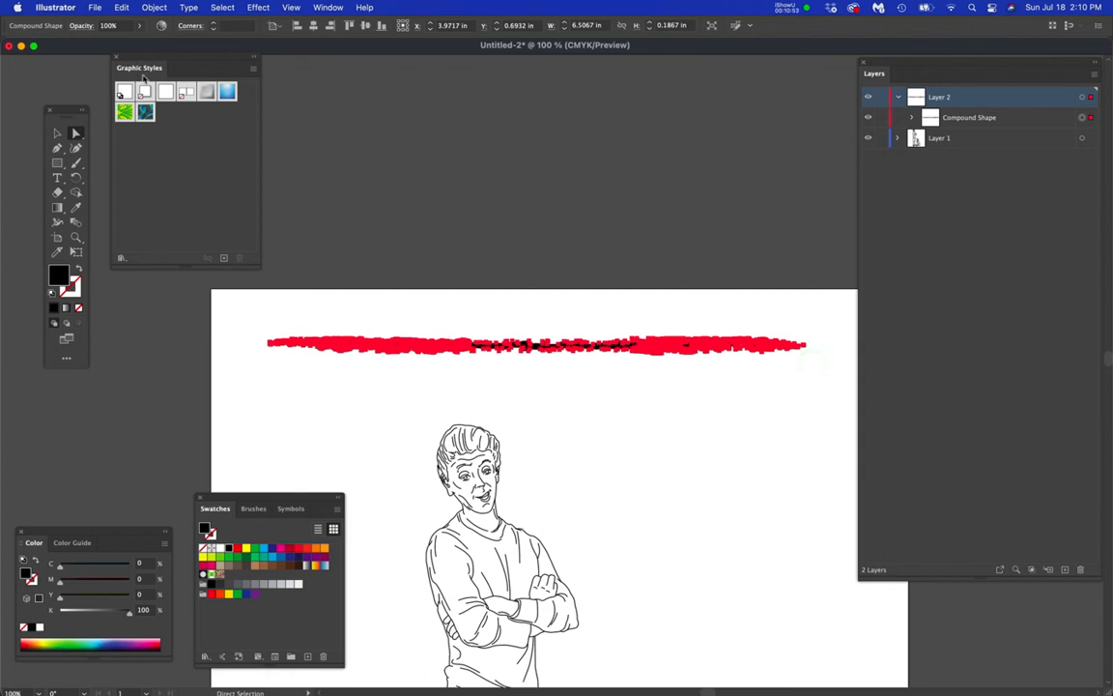
{"action": "left_click", "coordinate": [254, 71]}
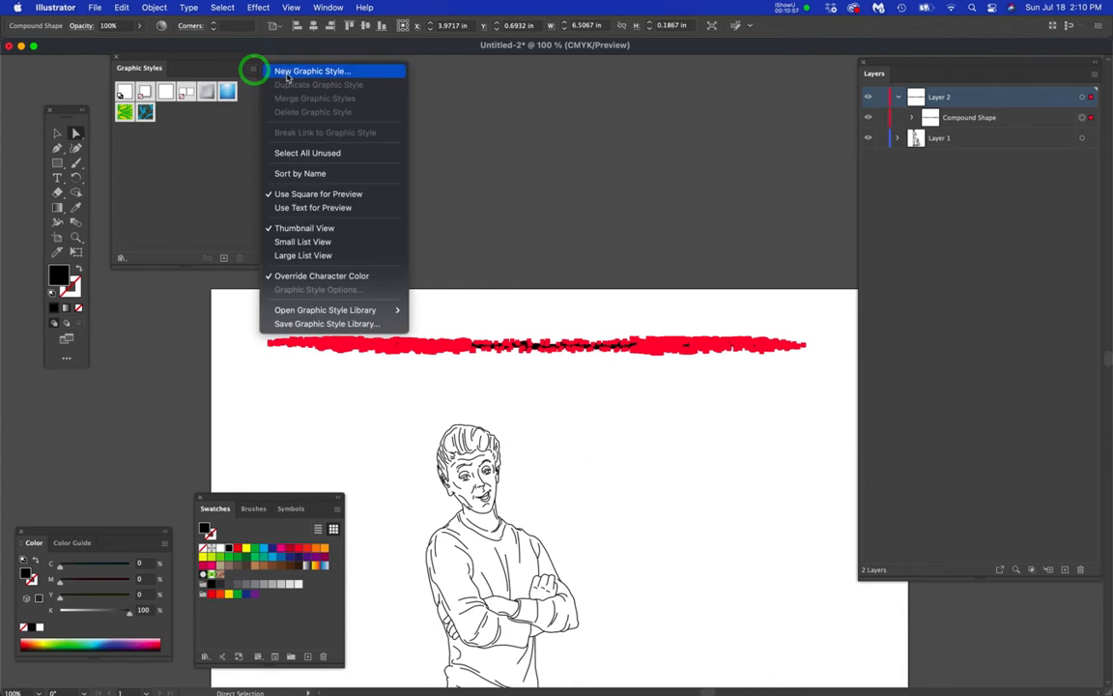
- Cancel the new graphic style and bring up the Brushes panel via Window > Brushes
{"action": "left_click", "coordinate": [285, 74]}
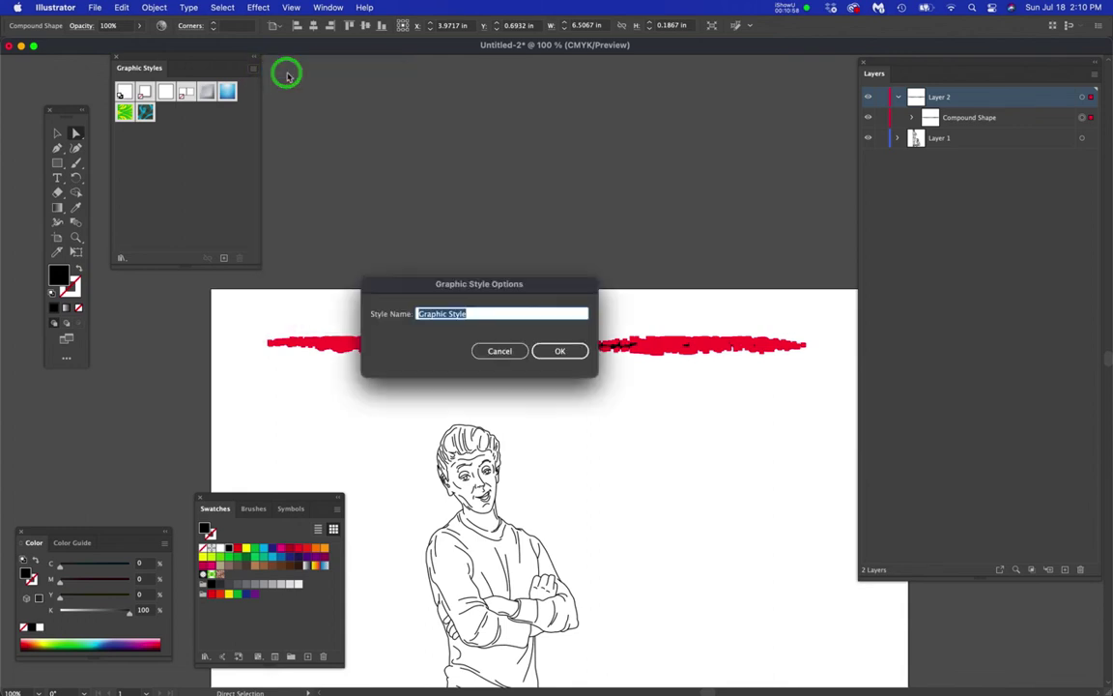
{"action": "left_click", "coordinate": [500, 351]}
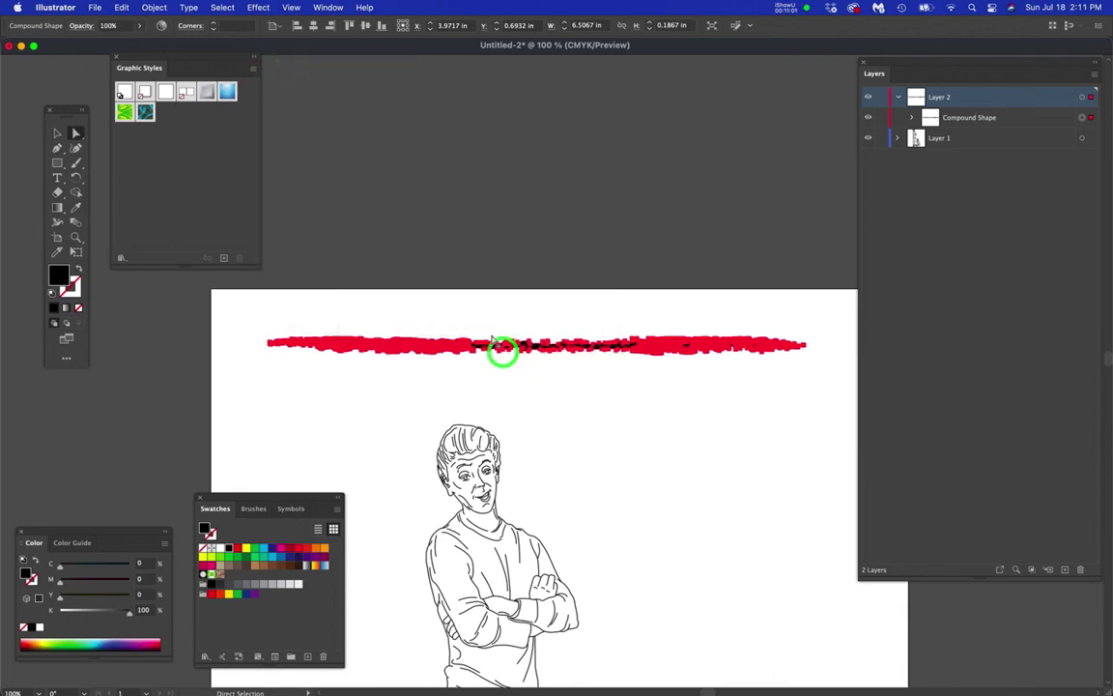
{"action": "left_click", "coordinate": [292, 8]}
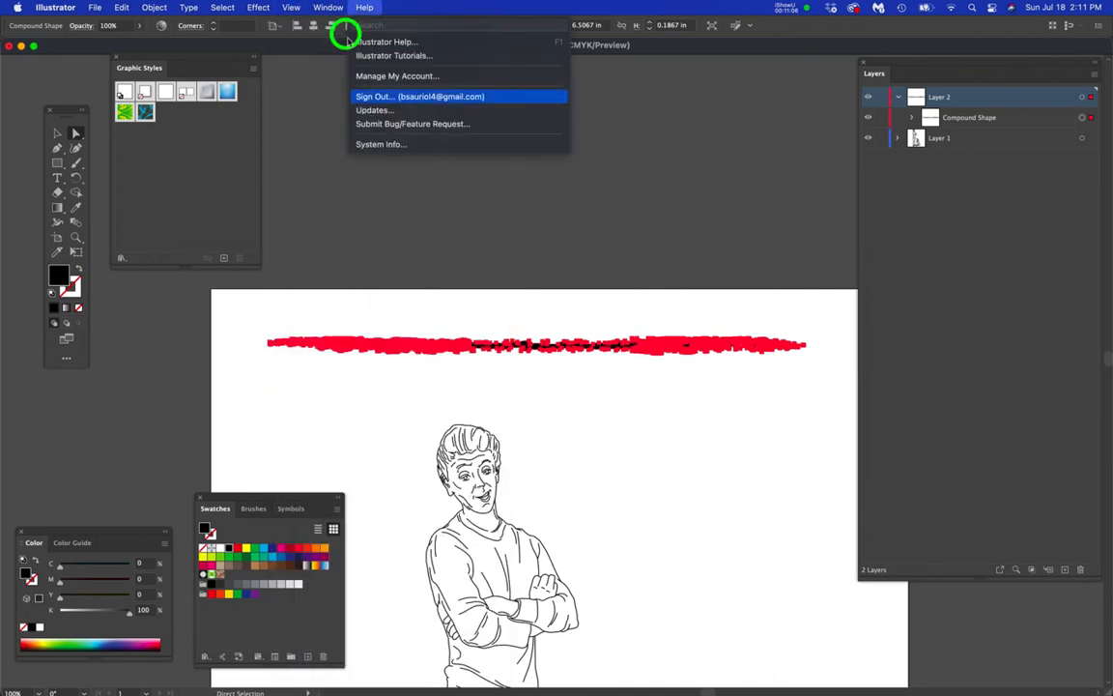
{"action": "mouse_move", "coordinate": [328, 7]}
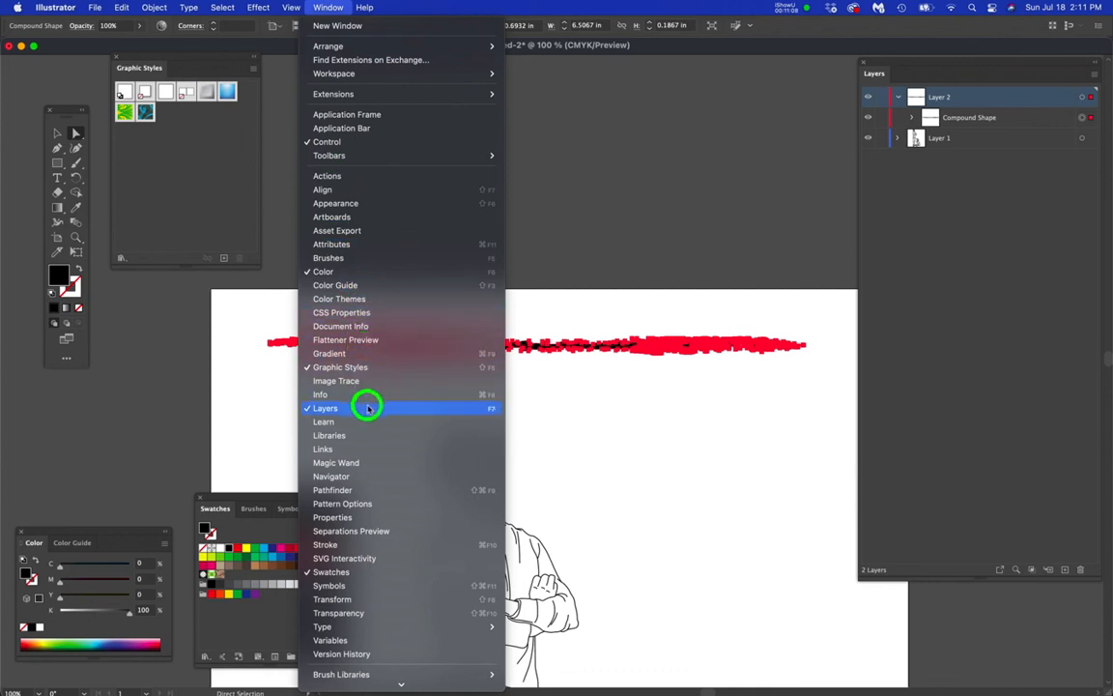
{"action": "left_click", "coordinate": [348, 257]}
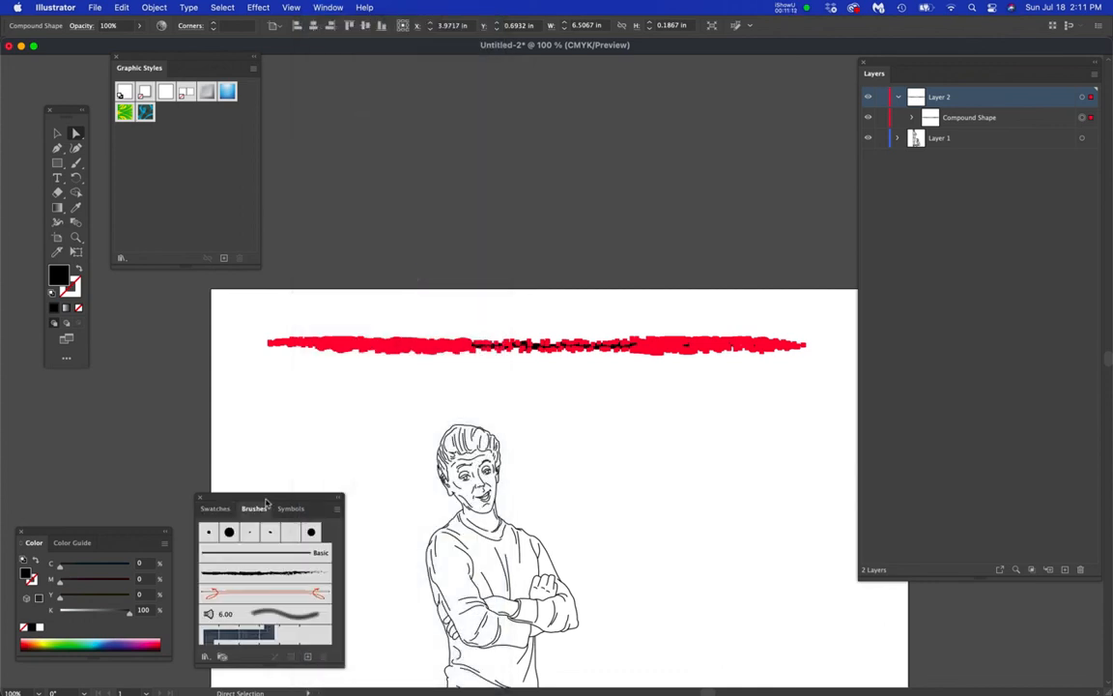
{"action": "left_click_drag", "start_coordinate": [267, 501], "coordinate": [423, 66]}
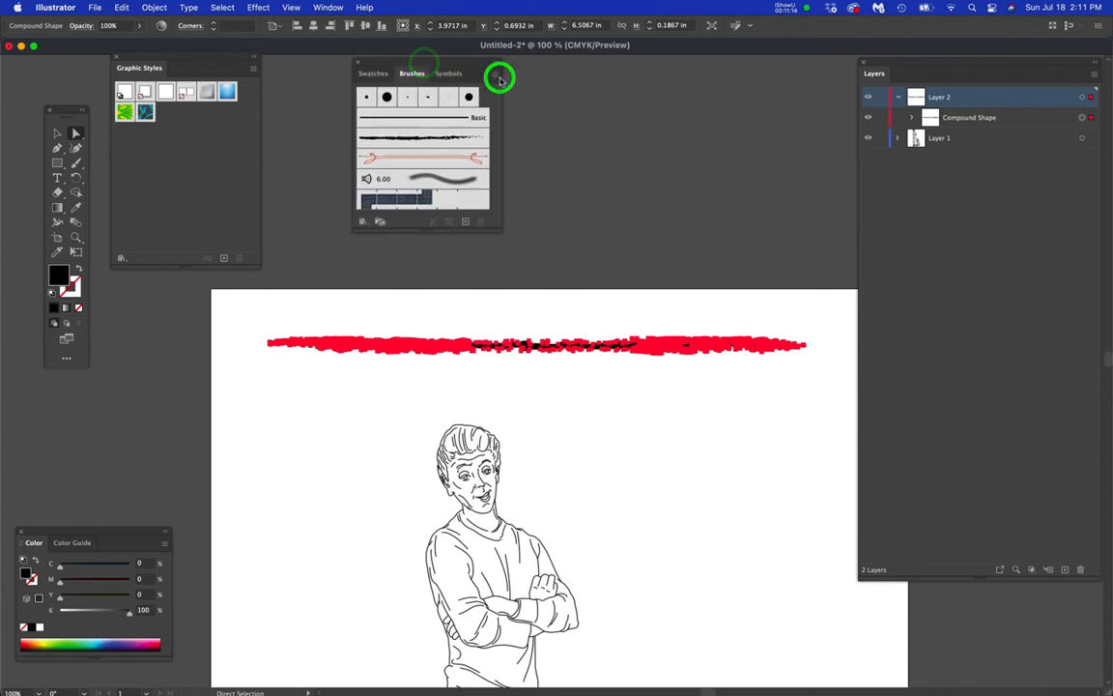
- Create a new Art Brush named Random from the selected bar
{"action": "left_click", "coordinate": [501, 77]}
{"action": "left_click", "coordinate": [522, 81]}
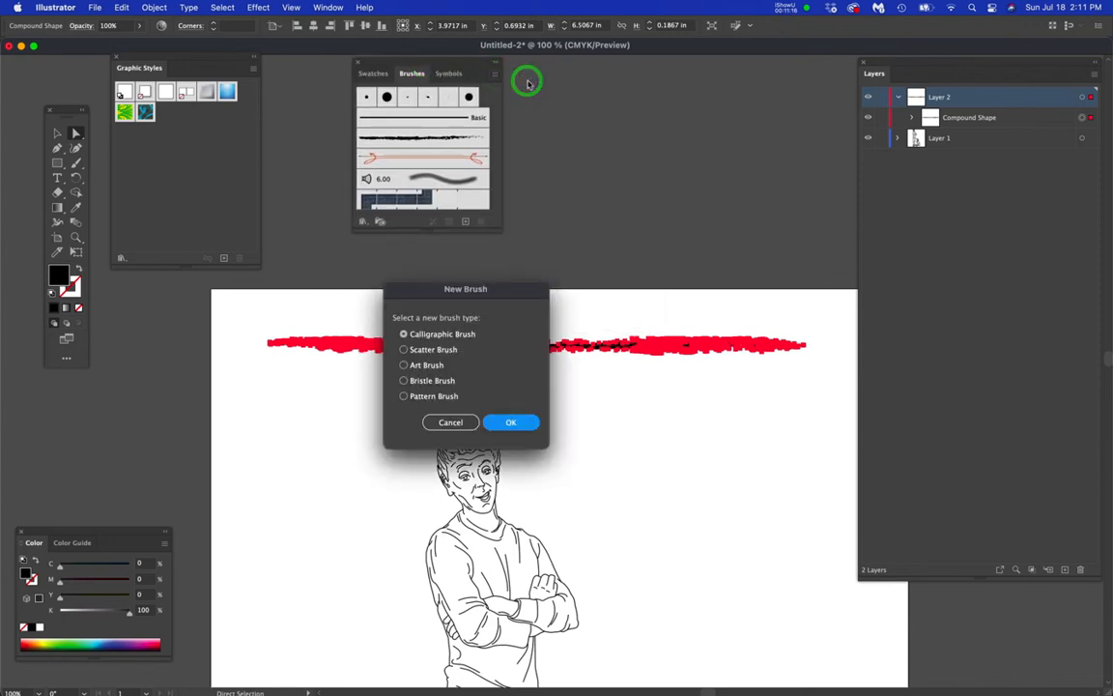
{"action": "left_click", "coordinate": [403, 365]}
{"action": "left_click", "coordinate": [511, 423]}
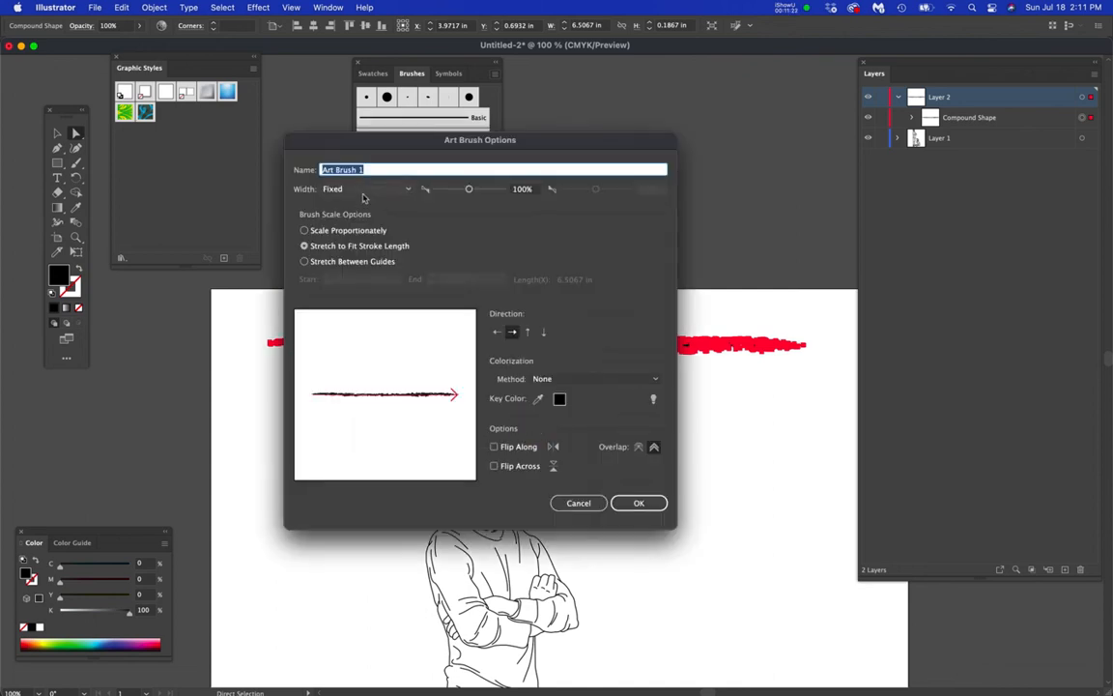
{"action": "type", "text": "Ra"}
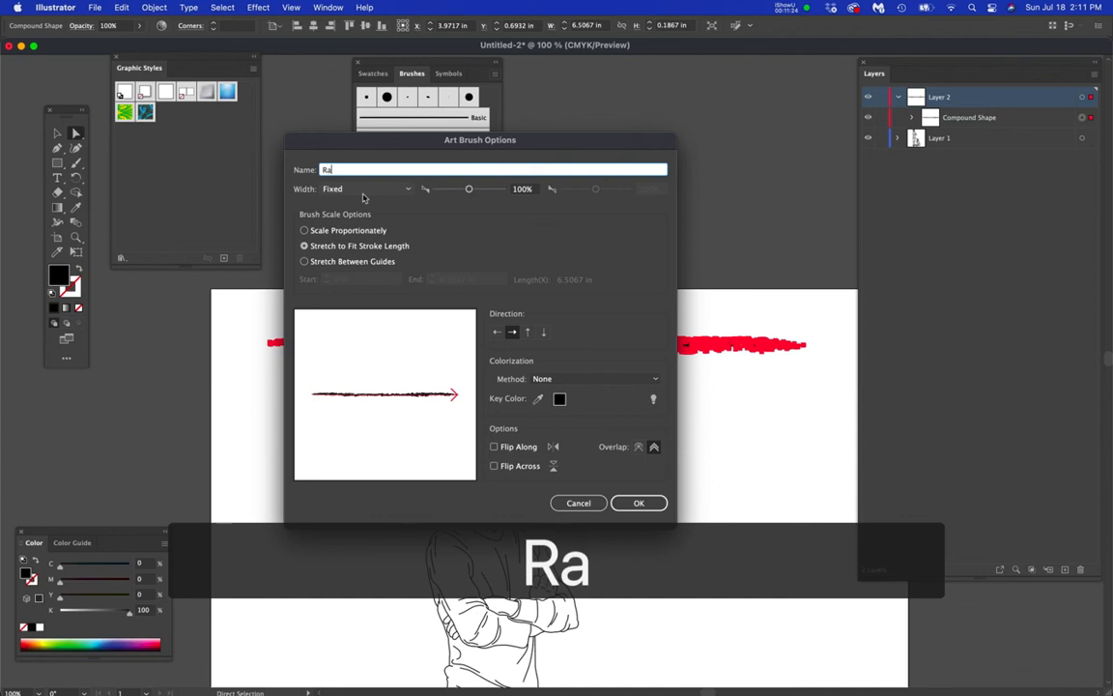
{"action": "type", "text": "ndo"}
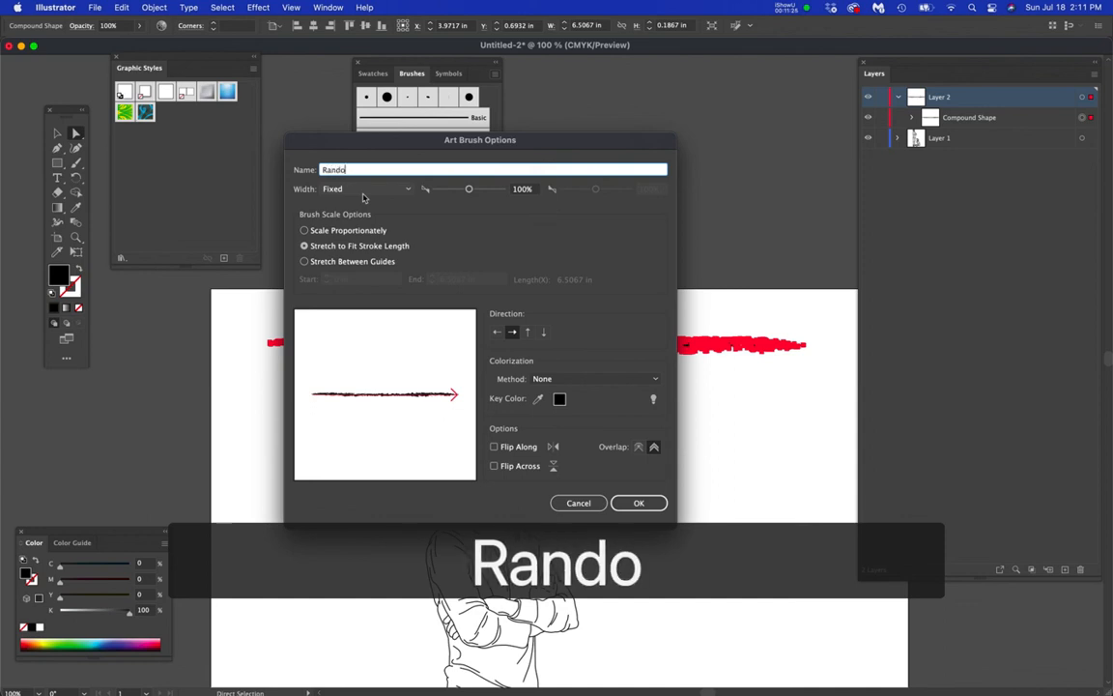
{"action": "type", "text": "m"}
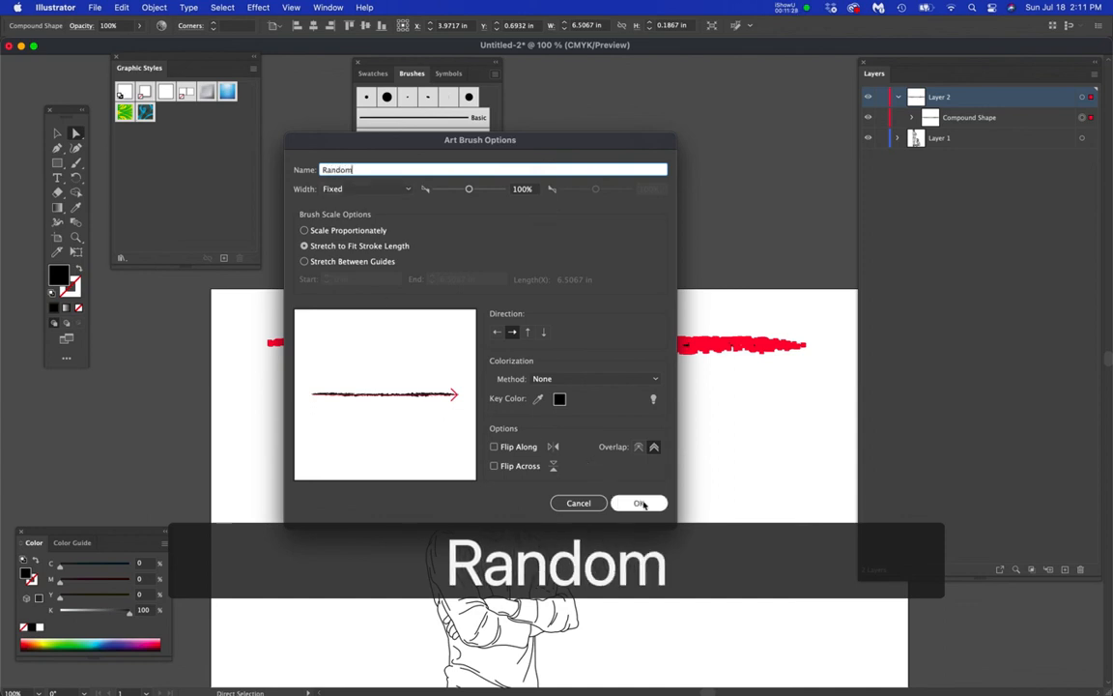
{"action": "left_click", "coordinate": [639, 502]}
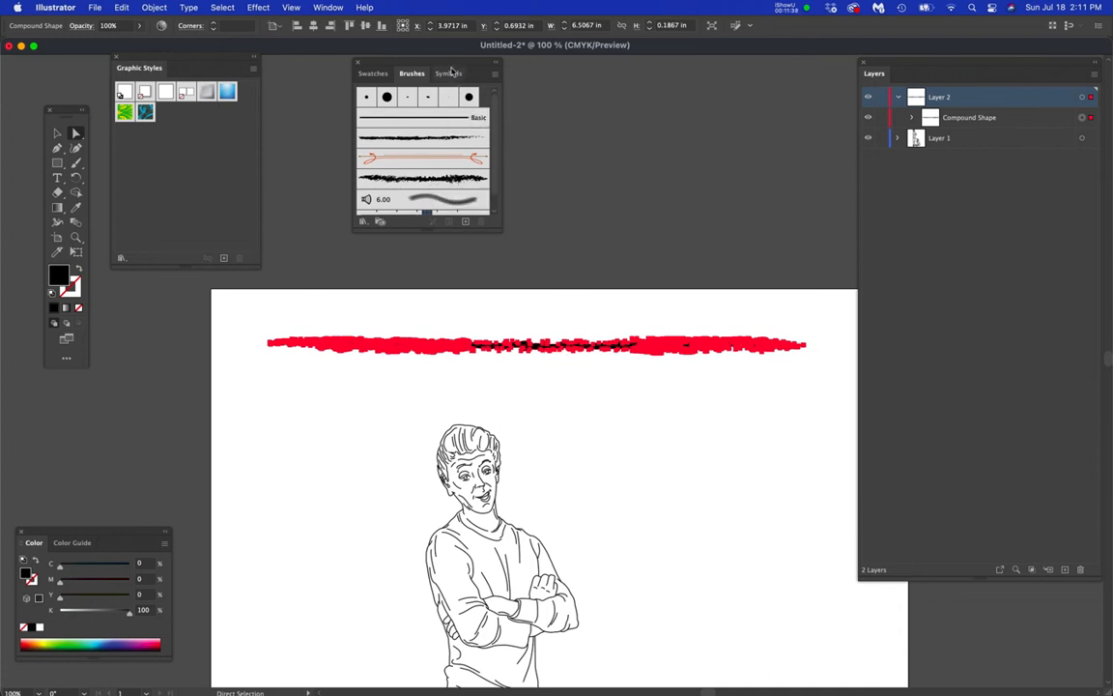
{"action": "left_click_drag", "start_coordinate": [402, 60], "coordinate": [435, 74]}
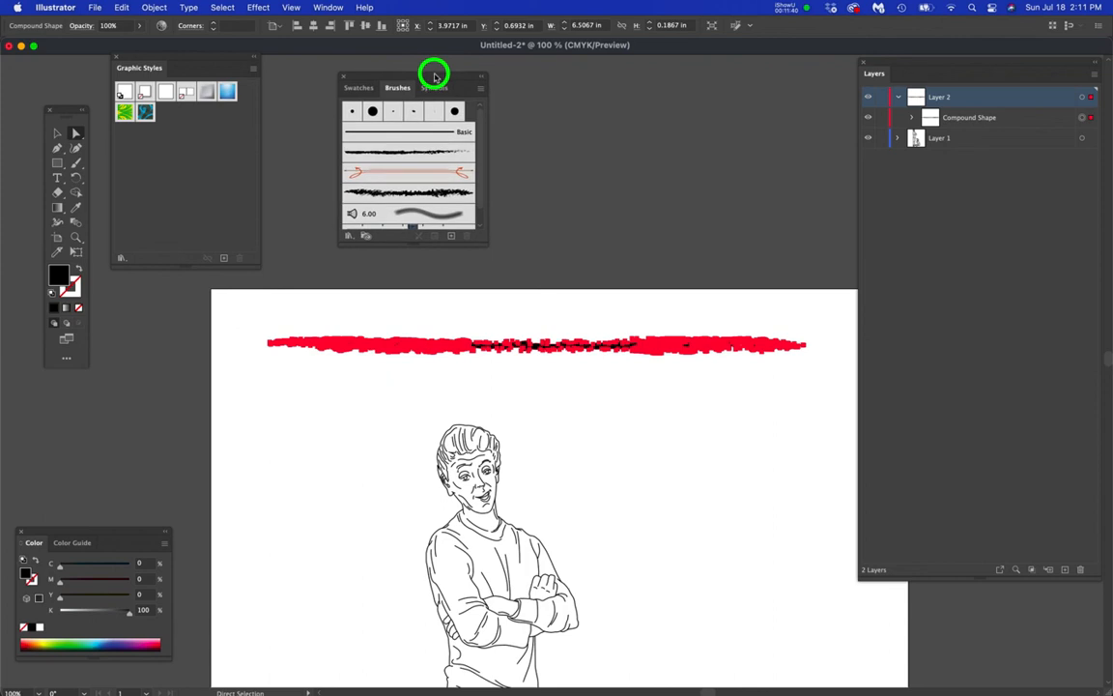
- Apply the Random art brush to a curved line on the man's torso
{"action": "left_click", "coordinate": [579, 535]}
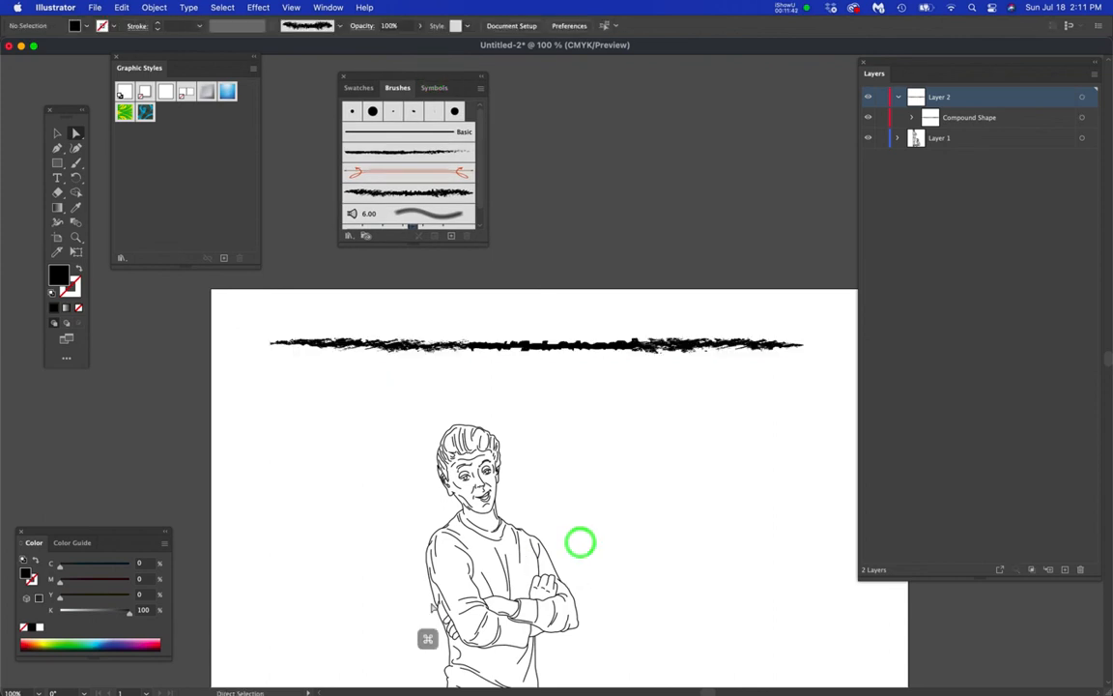
{"action": "scroll", "coordinate": [522, 488], "scroll_direction": "up", "scroll_amount": 5}
{"action": "left_click_drag", "start_coordinate": [522, 348], "coordinate": [520, 390]}
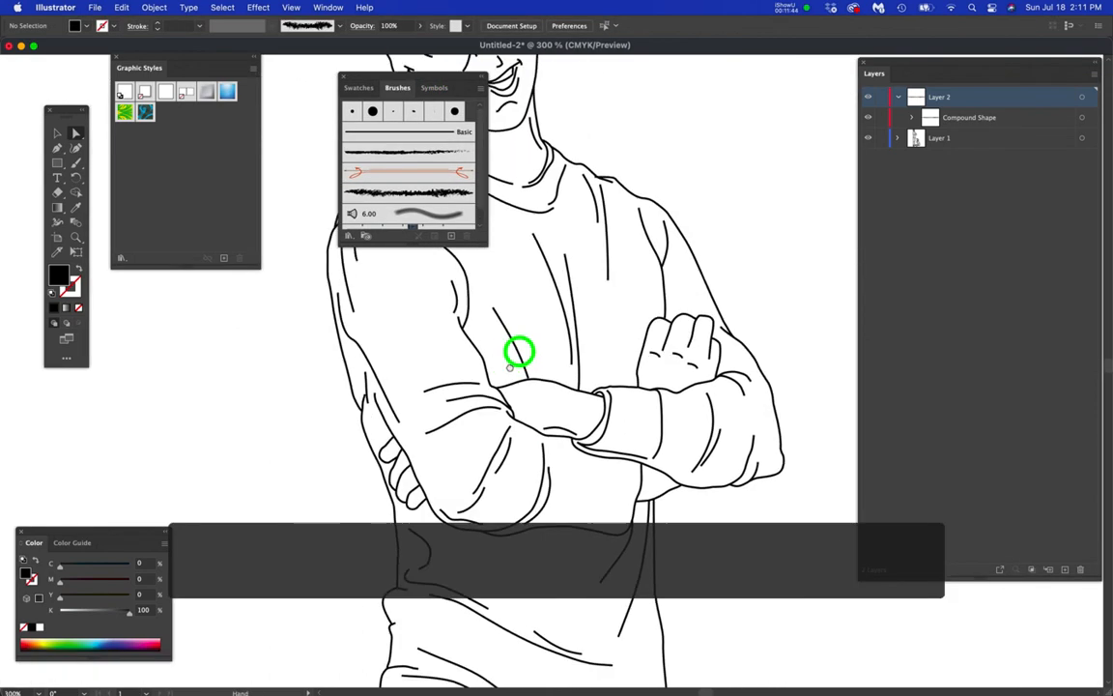
{"action": "scroll", "coordinate": [469, 348], "scroll_direction": "up", "scroll_amount": 3}
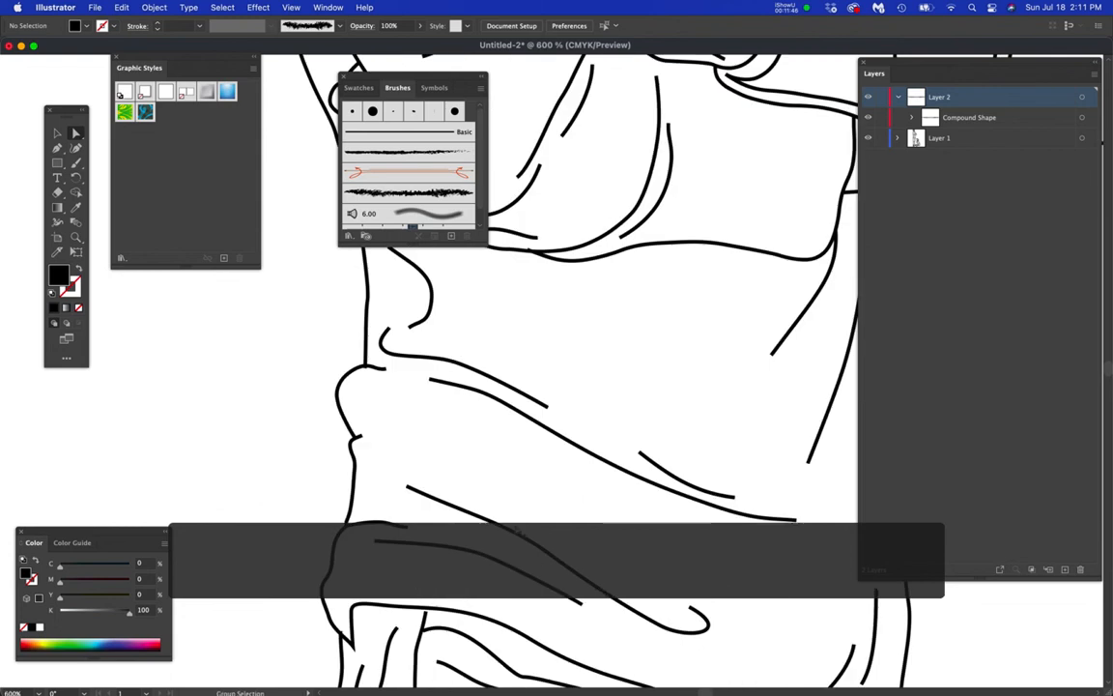
{"action": "key", "text": "v"}
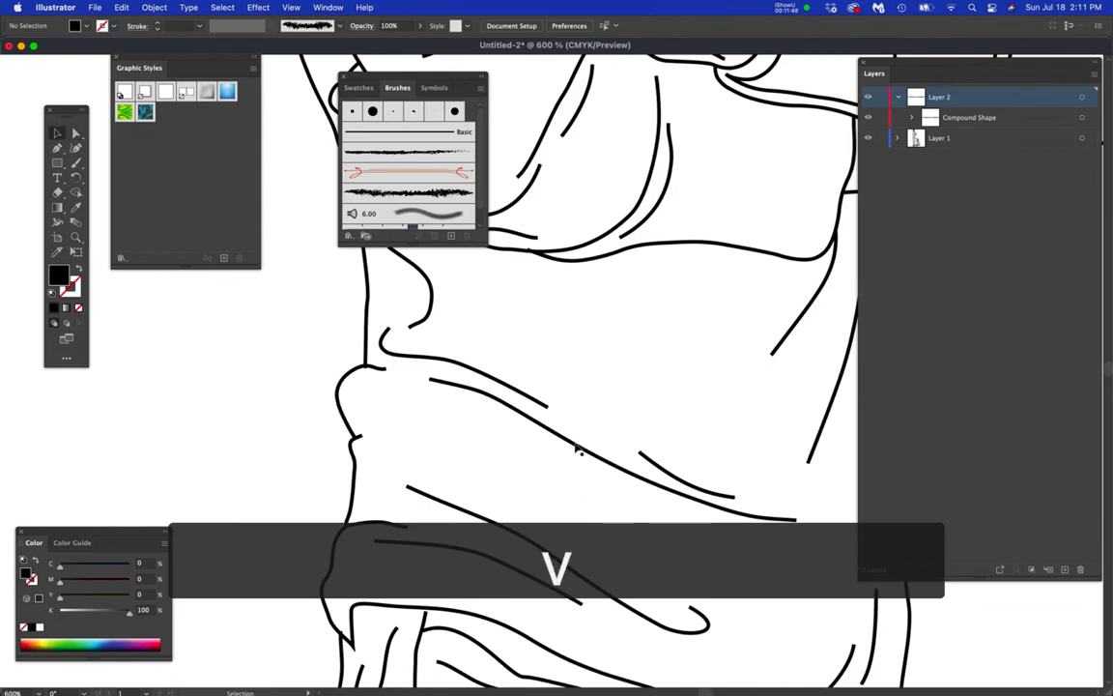
{"action": "left_click", "coordinate": [576, 449]}
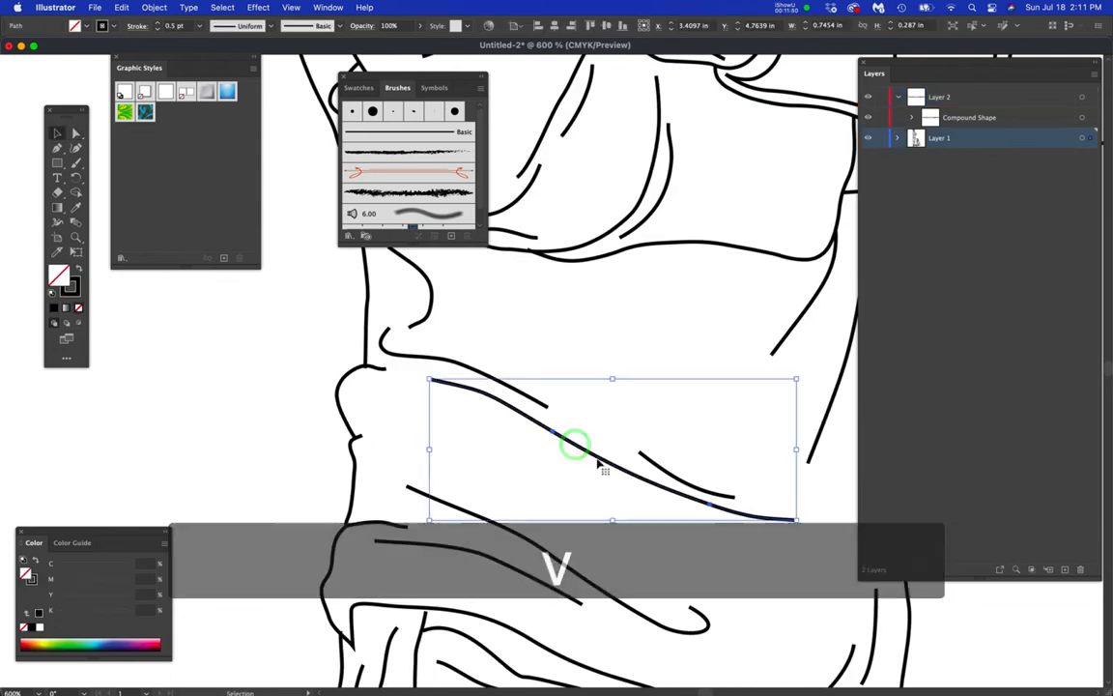
{"action": "left_click", "coordinate": [429, 186]}
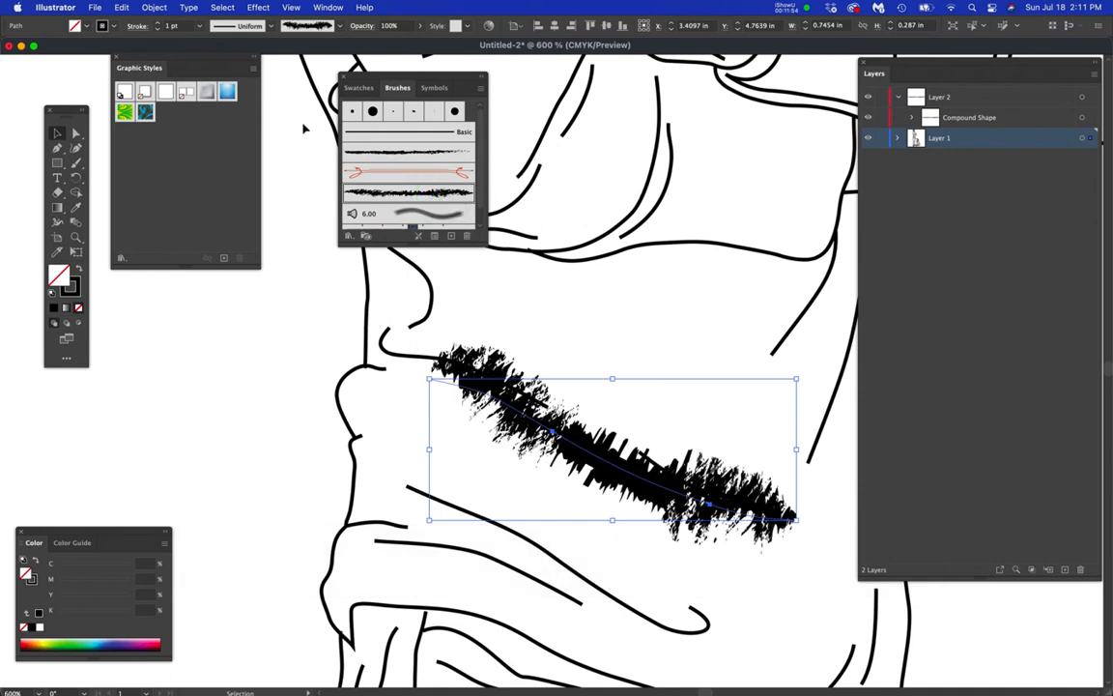
- Thin that brushed line to 0.1 pt and bring the dog into view
{"action": "left_click", "coordinate": [157, 26]}
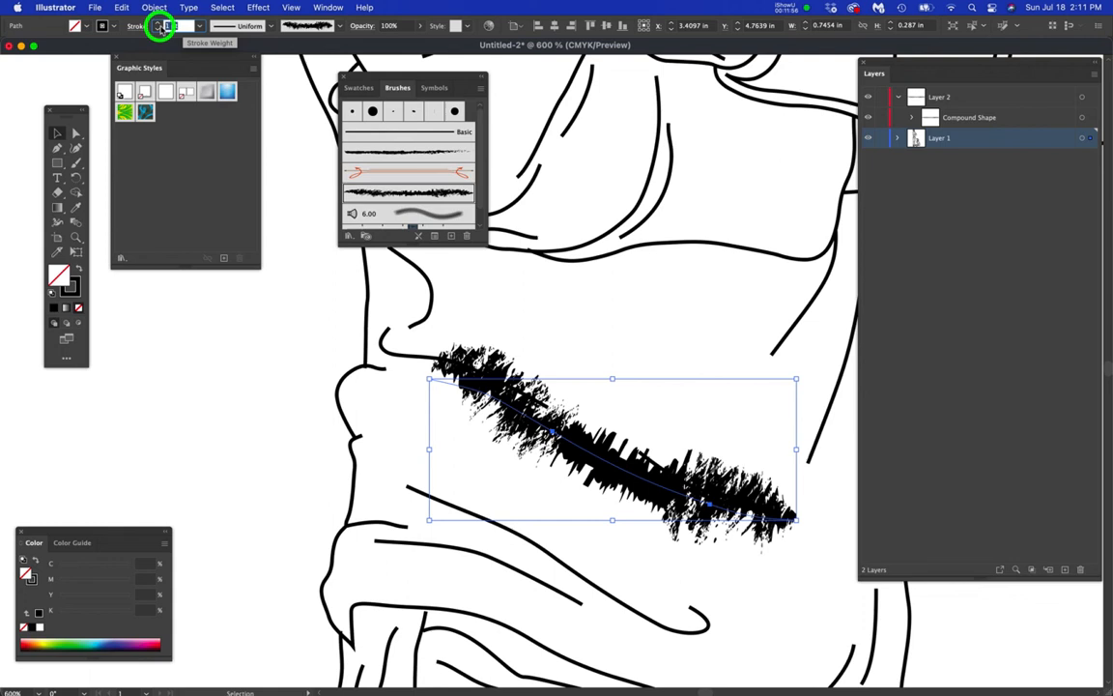
{"action": "type", "text": ".1"}
{"action": "key", "text": "Return"}
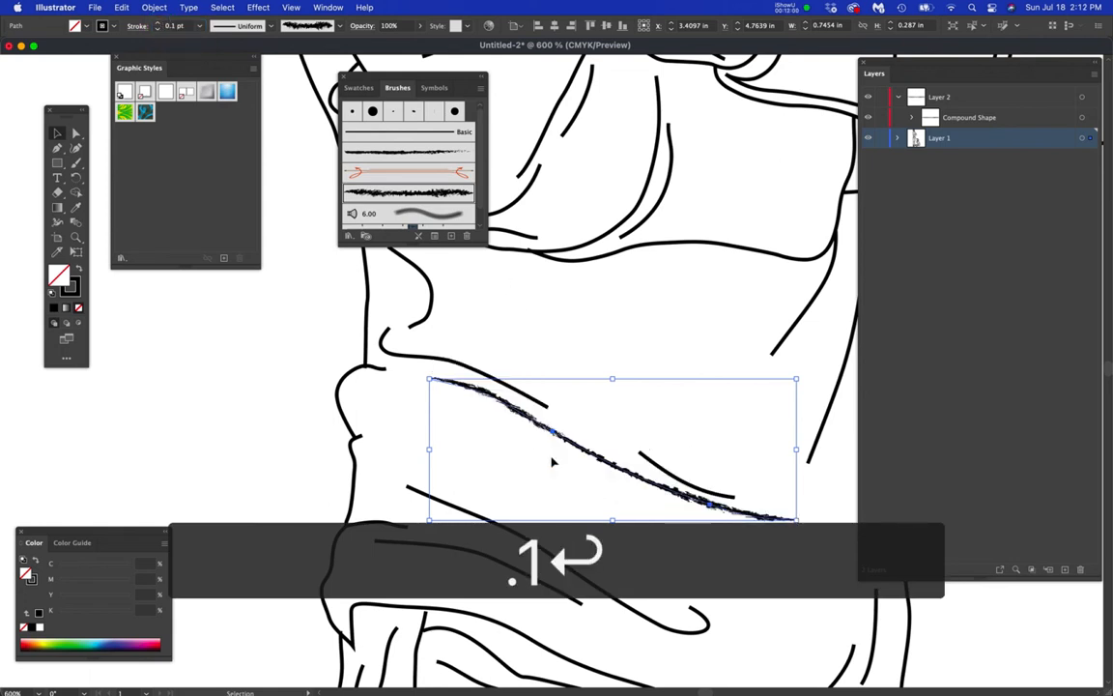
{"action": "scroll", "coordinate": [553, 462], "scroll_direction": "up", "scroll_amount": 2}
{"action": "scroll", "coordinate": [554, 462], "scroll_direction": "down", "scroll_amount": 1}
{"action": "scroll", "coordinate": [553, 462], "scroll_direction": "up", "scroll_amount": 1}
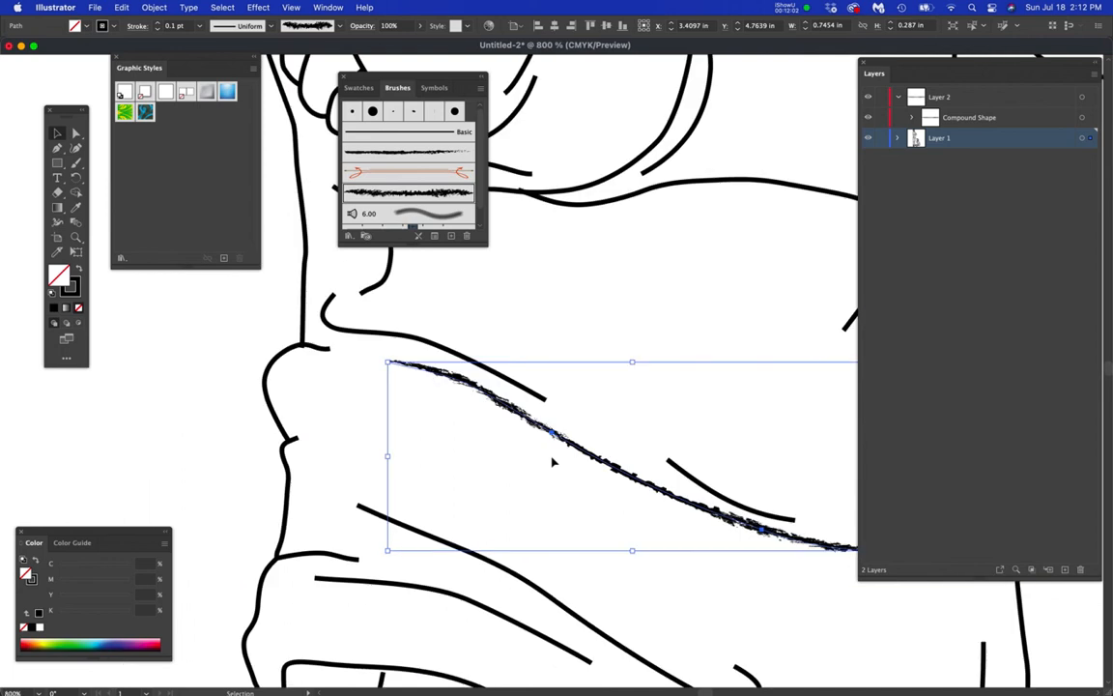
{"action": "scroll", "coordinate": [554, 462], "scroll_direction": "down", "scroll_amount": 1}
{"action": "scroll", "coordinate": [554, 462], "scroll_direction": "down", "scroll_amount": 1}
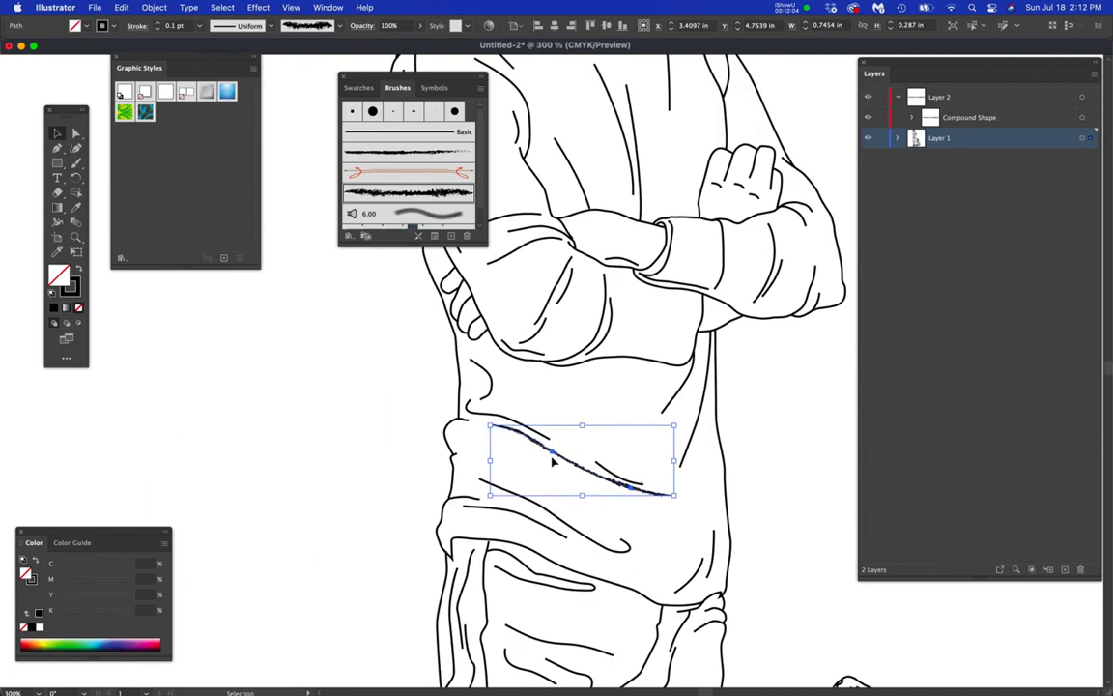
{"action": "scroll", "coordinate": [554, 462], "scroll_direction": "down", "scroll_amount": 1}
{"action": "mouse_move", "coordinate": [638, 503]}
{"action": "left_mouse_down"}
{"action": "mouse_move", "coordinate": [554, 359]}
{"action": "mouse_move", "coordinate": [446, 223]}
{"action": "left_mouse_up"}
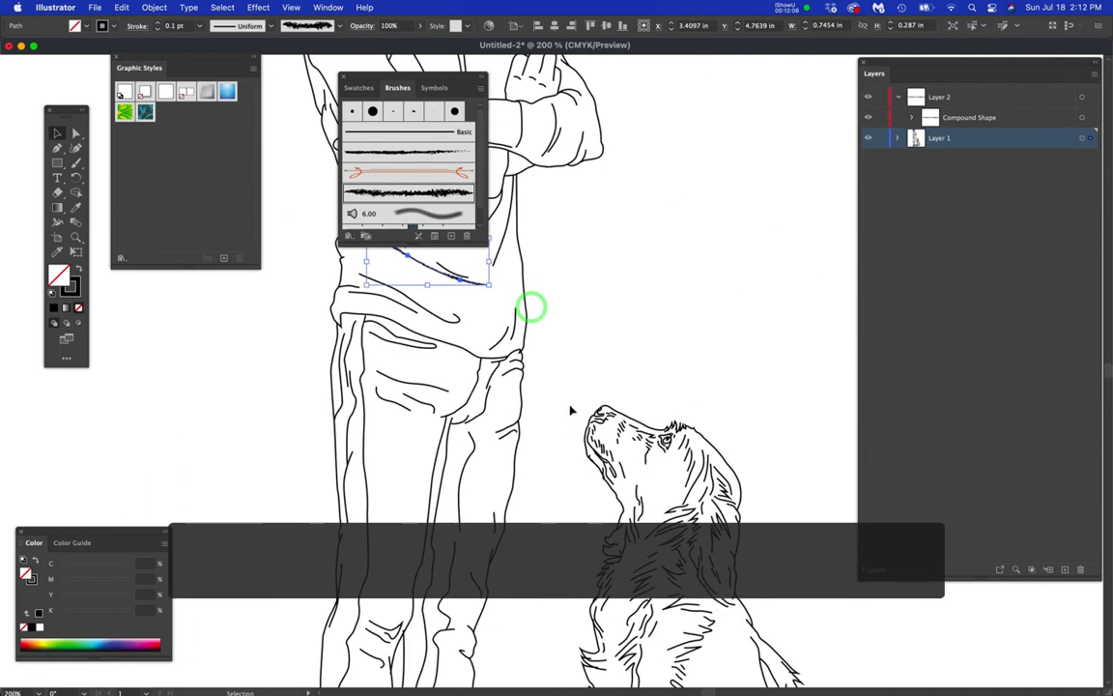
- Select all the dog's outline paths and apply the Random art brush to them
{"action": "key", "text": "a"}
{"action": "left_click_drag", "start_coordinate": [557, 357], "coordinate": [786, 630]}
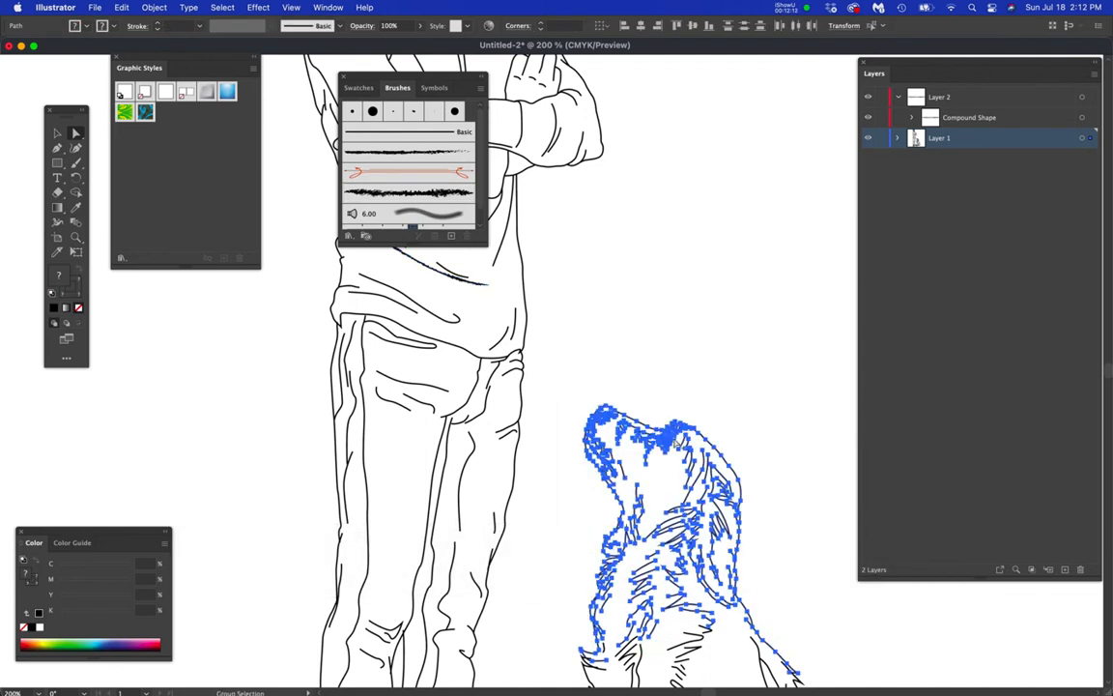
{"action": "scroll", "coordinate": [681, 437], "scroll_direction": "up", "scroll_amount": 5}
{"action": "key", "text": "space"}
{"action": "left_click_drag", "start_coordinate": [599, 425], "coordinate": [522, 331]}
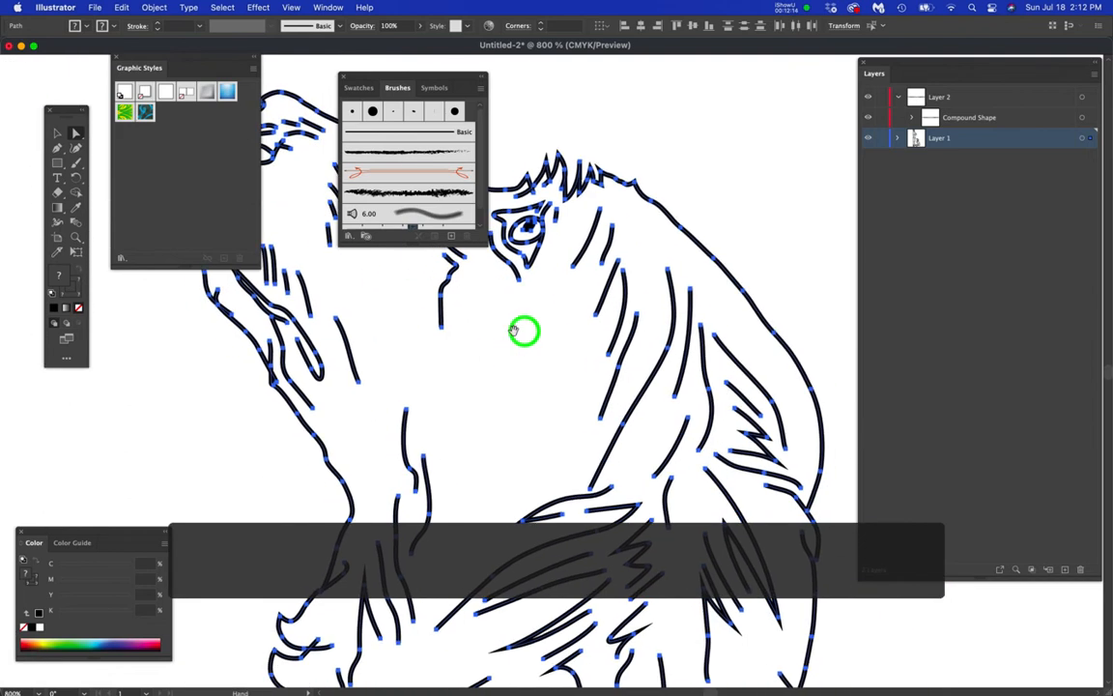
{"action": "mouse_move", "coordinate": [394, 77]}
{"action": "left_mouse_down"}
{"action": "mouse_move", "coordinate": [199, 321]}
{"action": "mouse_move", "coordinate": [196, 365]}
{"action": "left_mouse_up"}
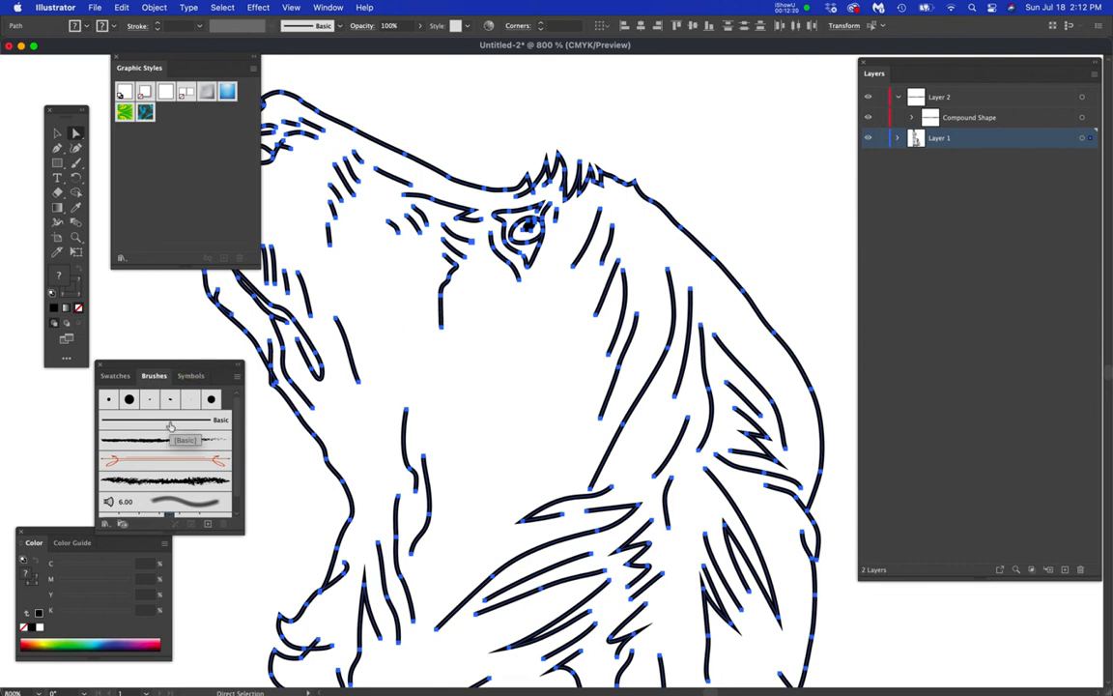
{"action": "left_click", "coordinate": [177, 476]}
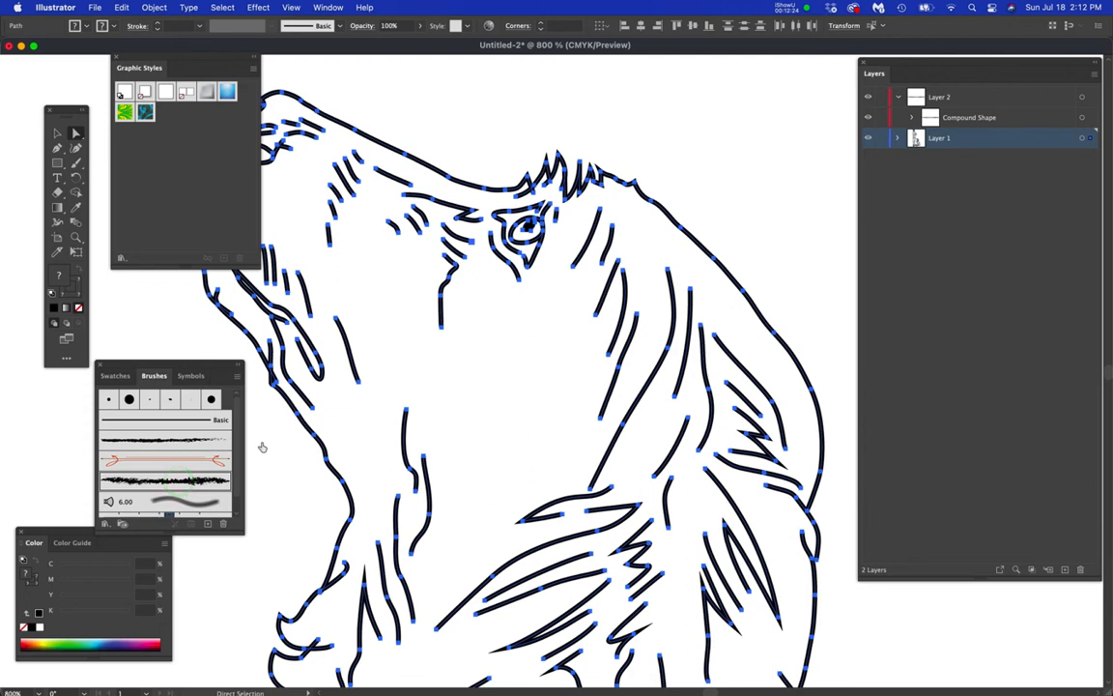
{"action": "left_click", "coordinate": [177, 476]}
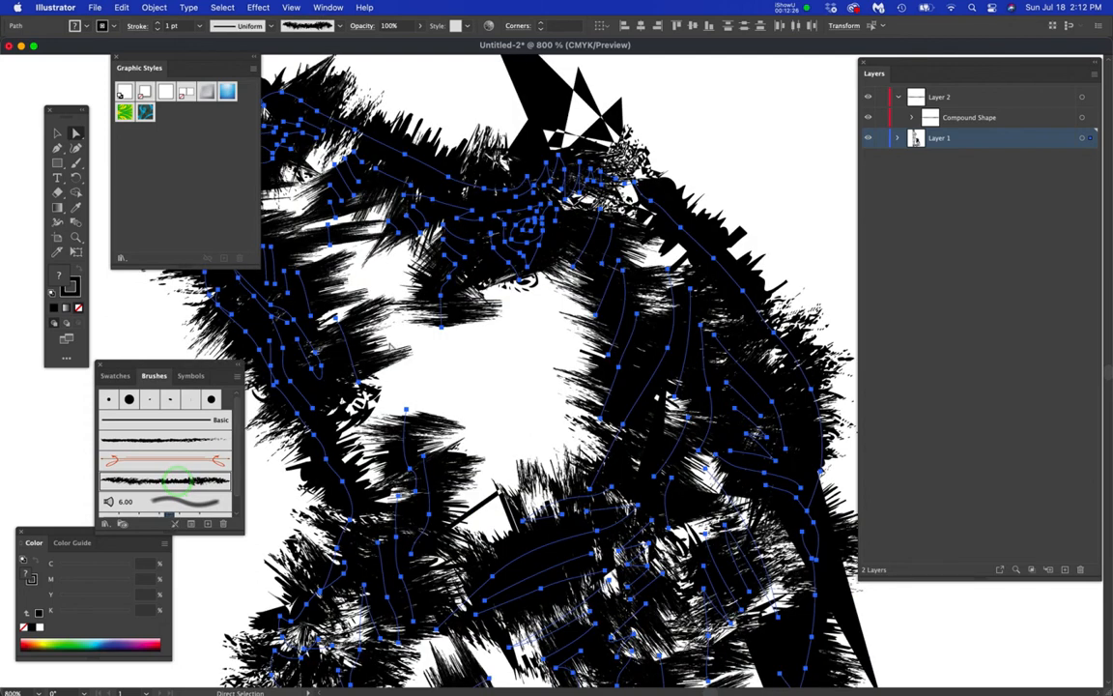
- Set the dog's brushed strokes to 0.1 pt, deselect and view the whole dog
{"action": "left_click", "coordinate": [172, 25]}
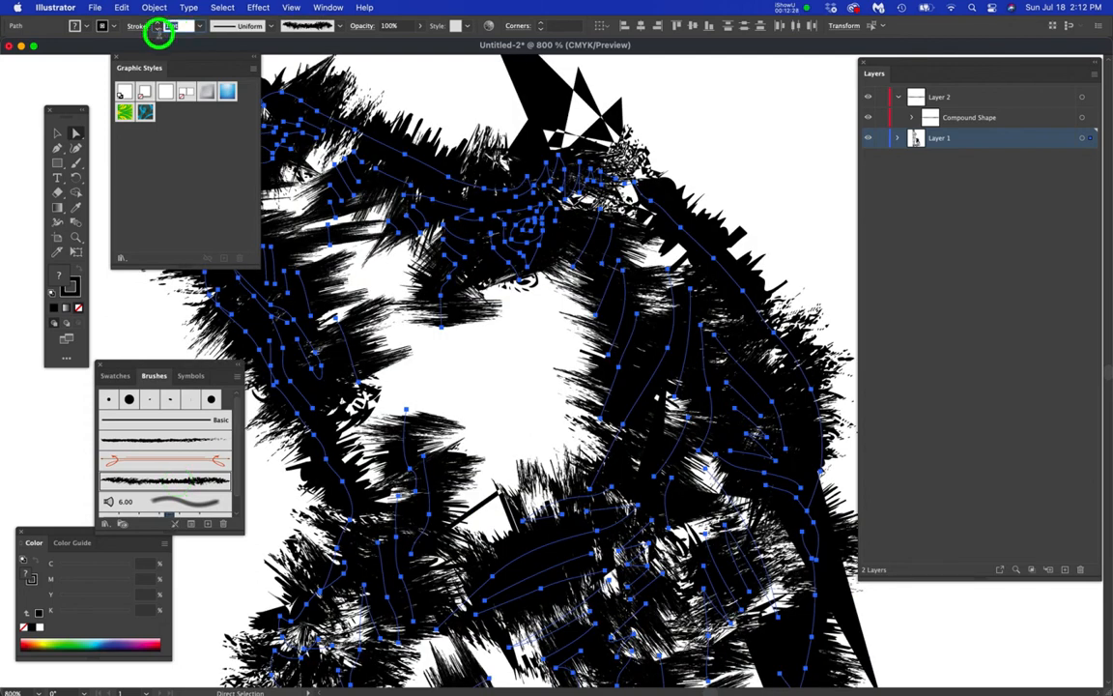
{"action": "type", "text": ".1"}
{"action": "key", "text": "Return"}
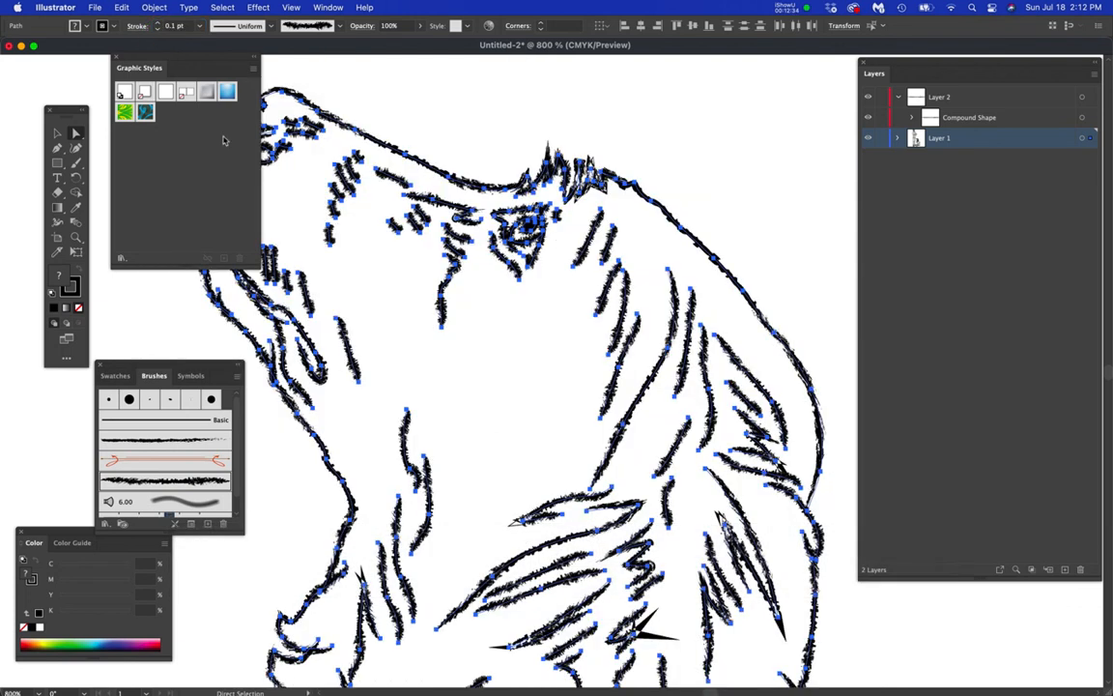
{"action": "left_click", "coordinate": [66, 116]}
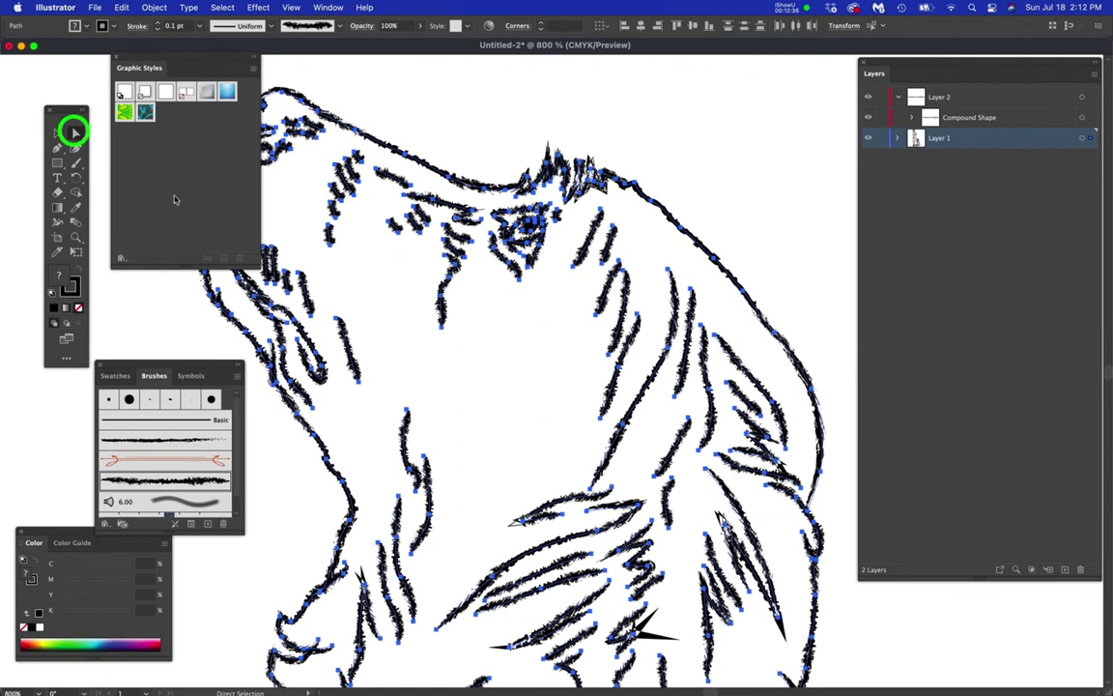
{"action": "left_click", "coordinate": [494, 106]}
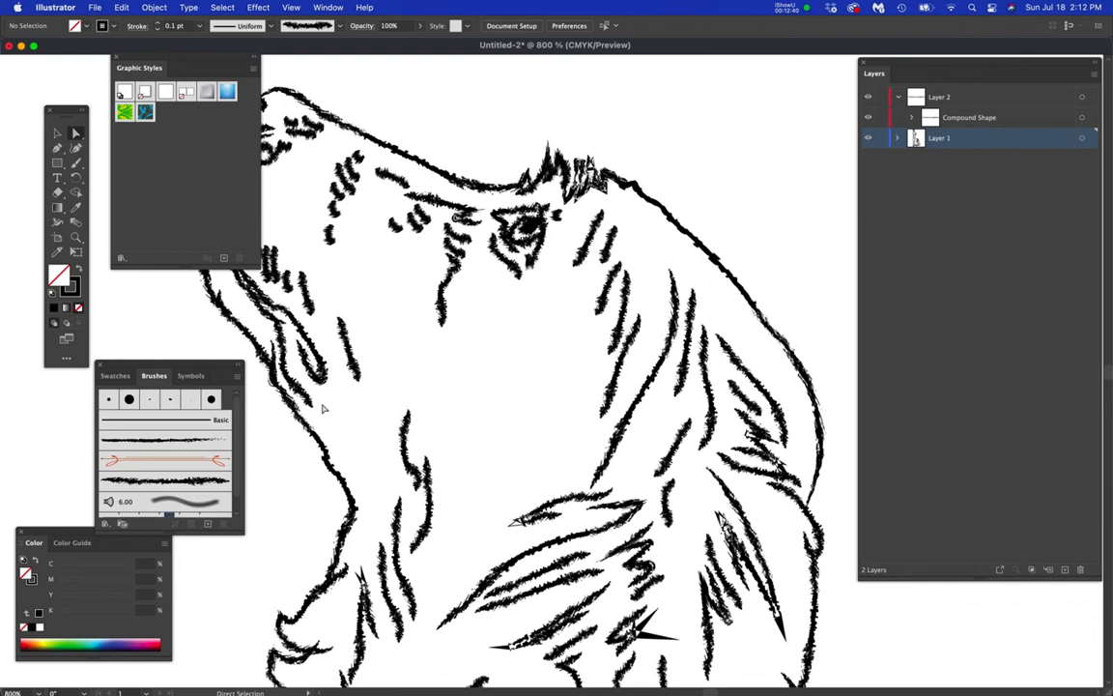
{"action": "key", "text": "super+minus"}
{"action": "mouse_move", "coordinate": [377, 377]}
{"action": "left_mouse_down"}
{"action": "mouse_move", "coordinate": [548, 359]}
{"action": "mouse_move", "coordinate": [522, 386]}
{"action": "left_mouse_up"}
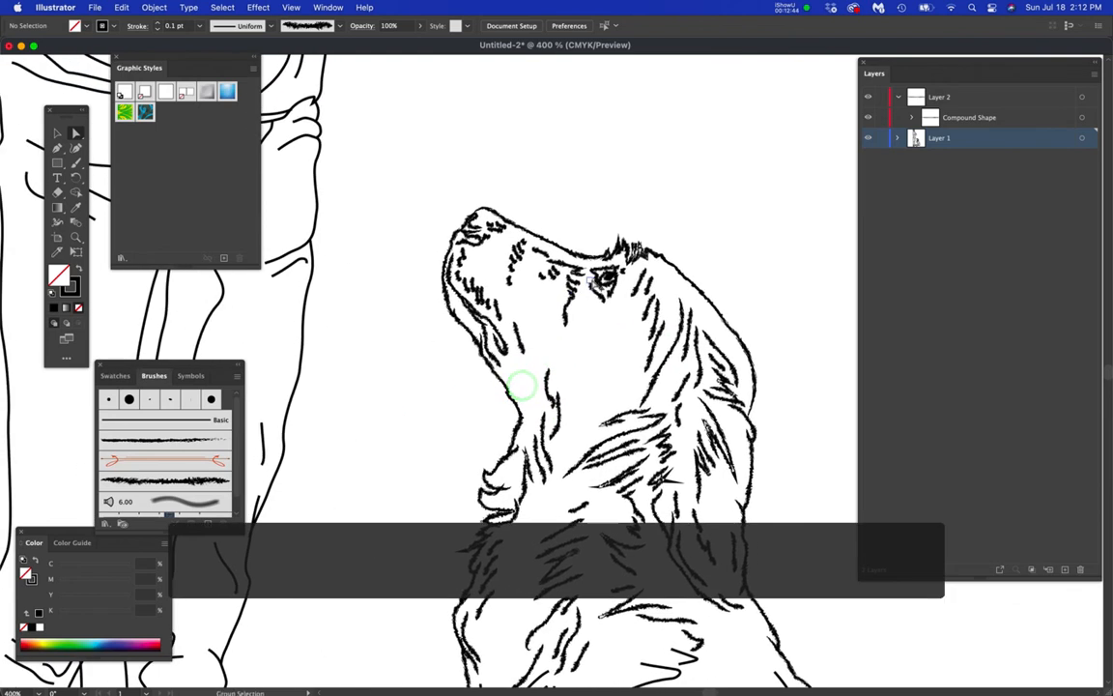
{"action": "scroll", "coordinate": [588, 280], "scroll_direction": "up", "scroll_amount": 1}
{"action": "scroll", "coordinate": [588, 280], "scroll_direction": "up", "scroll_amount": 1}
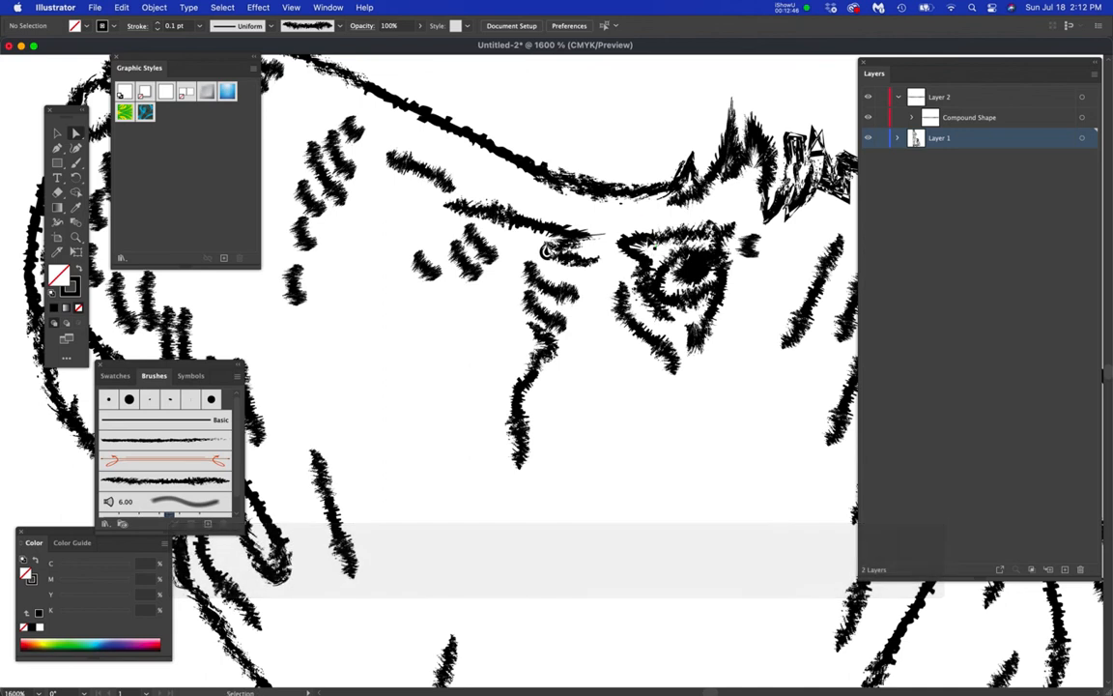
- Give the dog's eye outline a plain Basic stroke at a heavier weight
{"action": "left_click", "coordinate": [641, 241]}
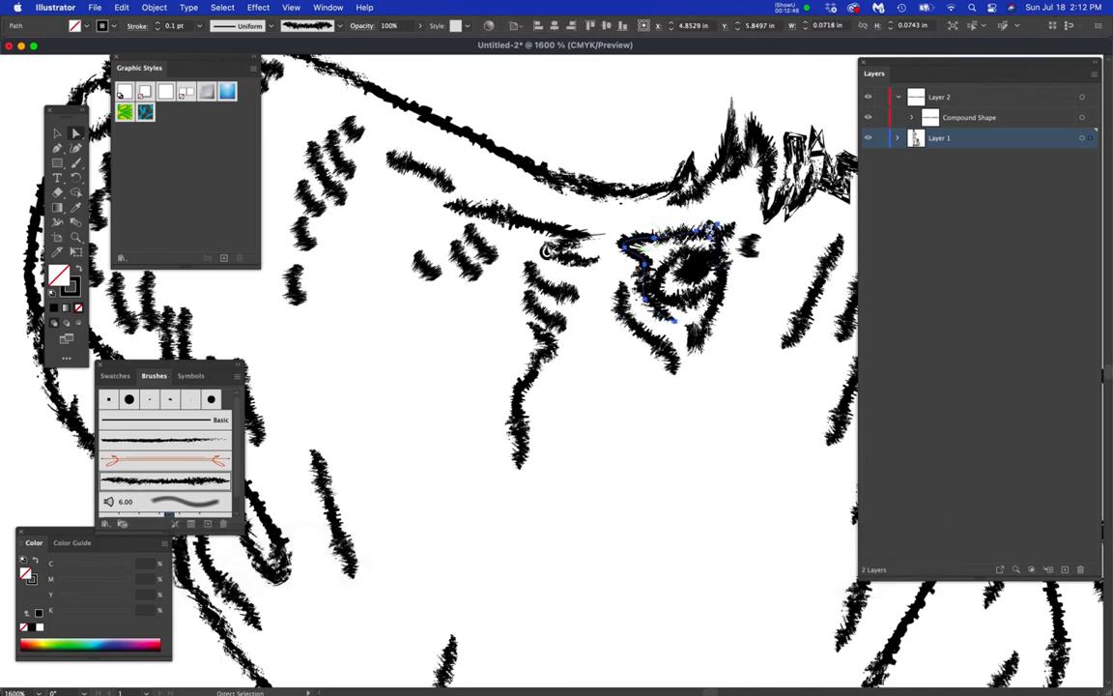
{"action": "left_click", "coordinate": [173, 420]}
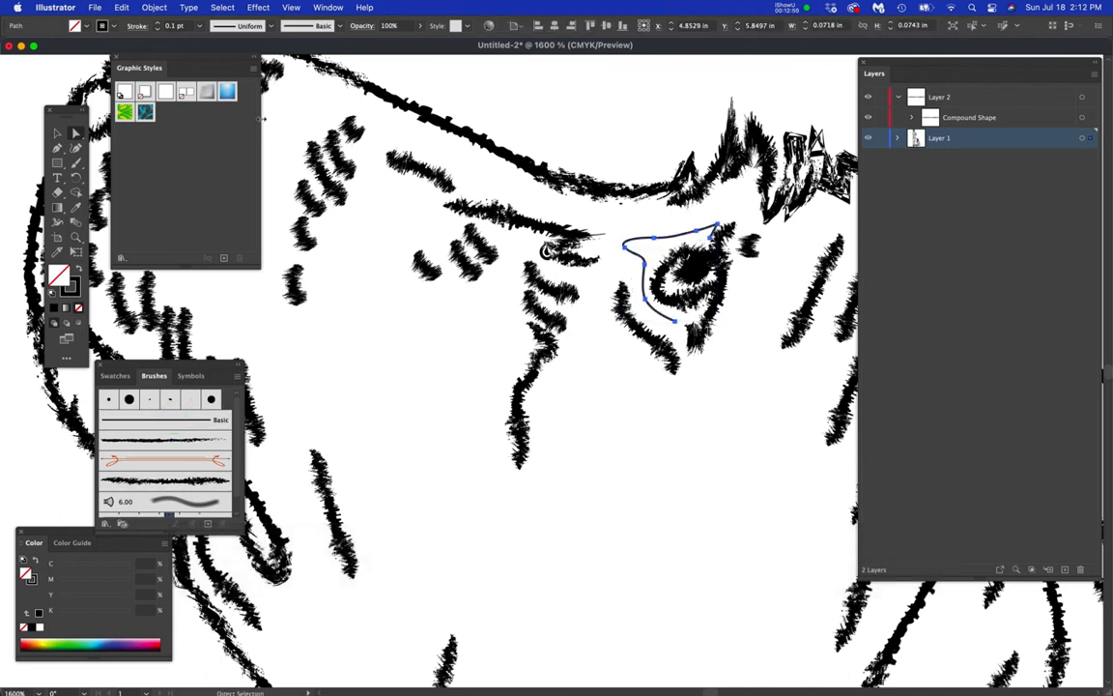
{"action": "left_click", "coordinate": [158, 23]}
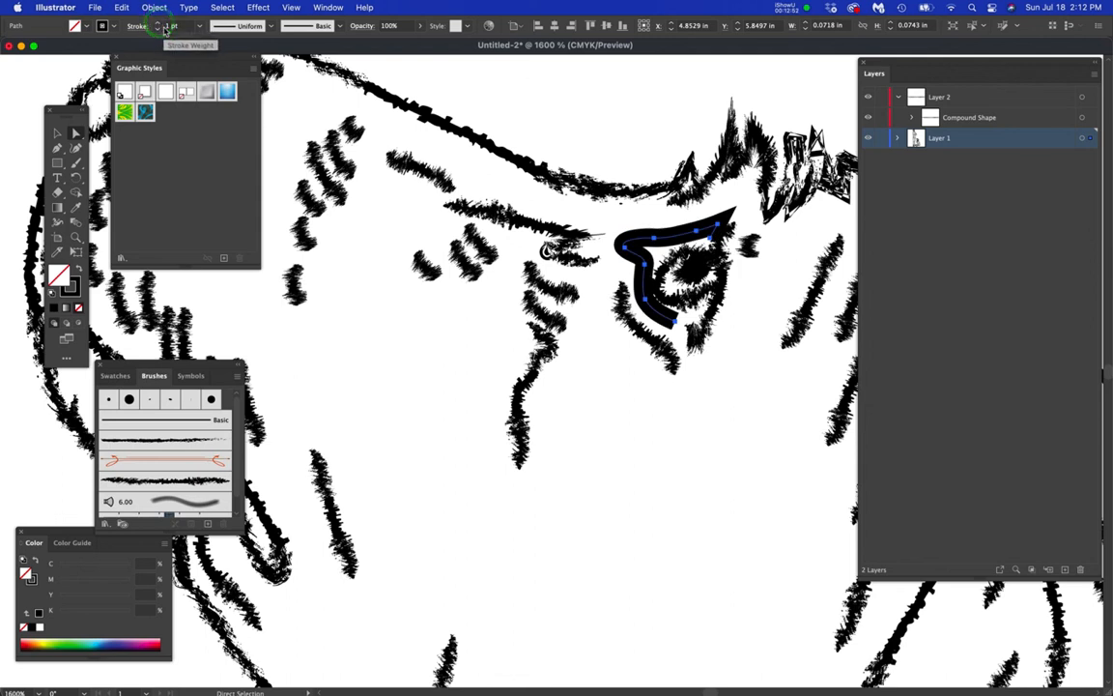
- Undo the eye changes back to the rough brush, then redo the brush on the dog's paths
{"action": "key", "text": "super+z"}
{"action": "key", "text": "super+z"}
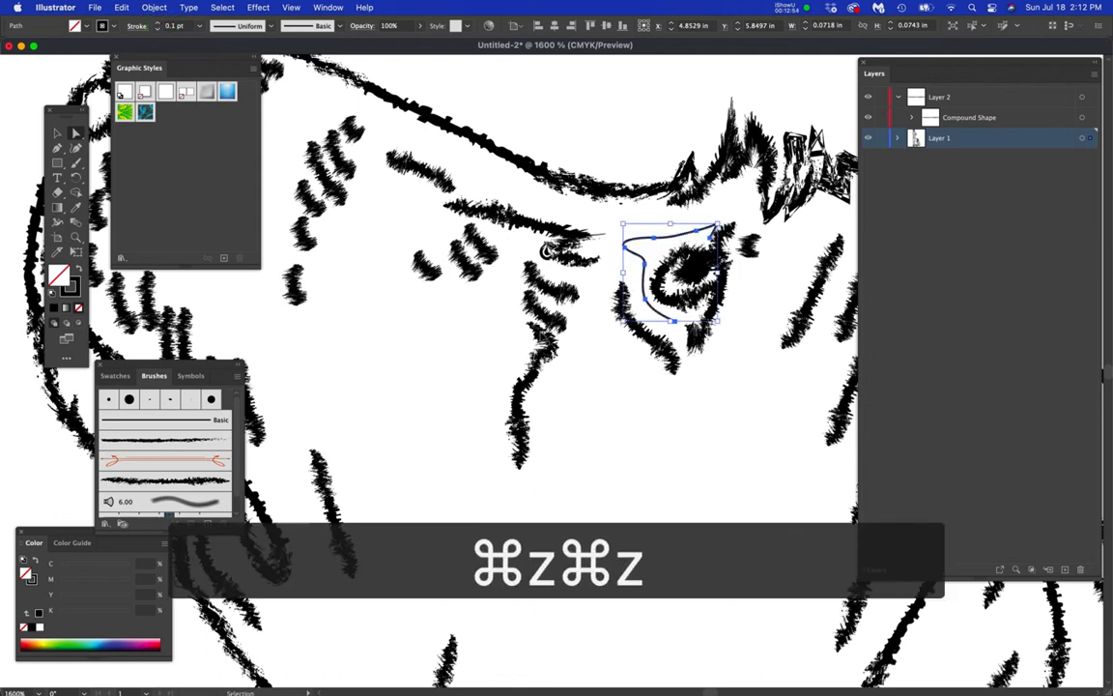
{"action": "key", "text": "super+z"}
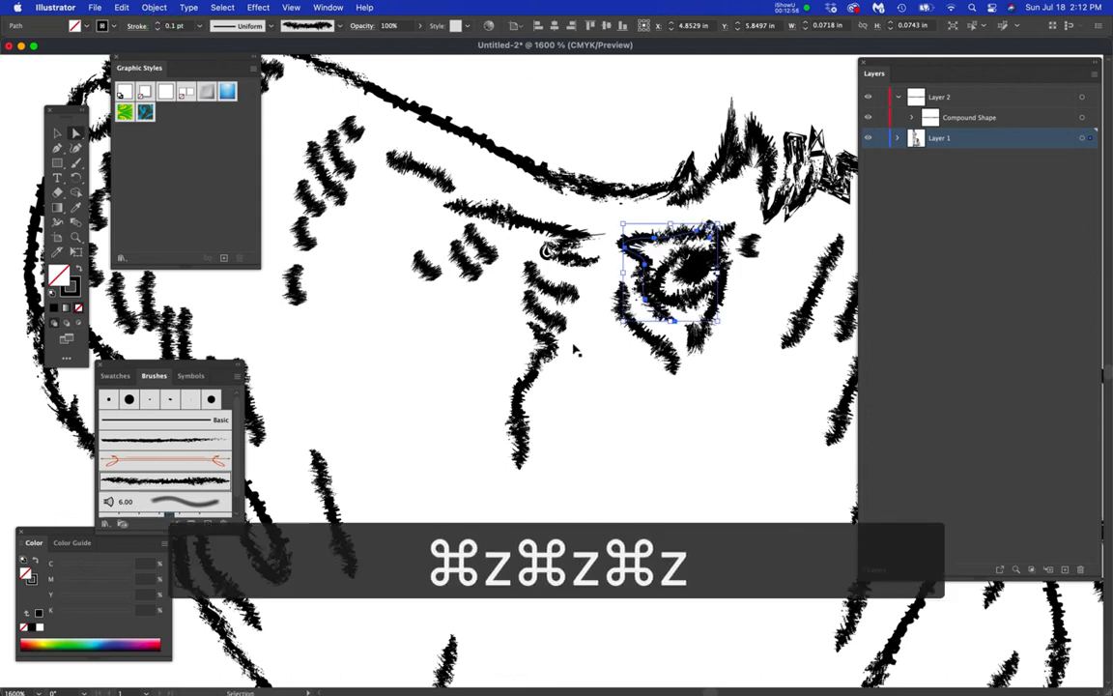
{"action": "key", "text": "super+z"}
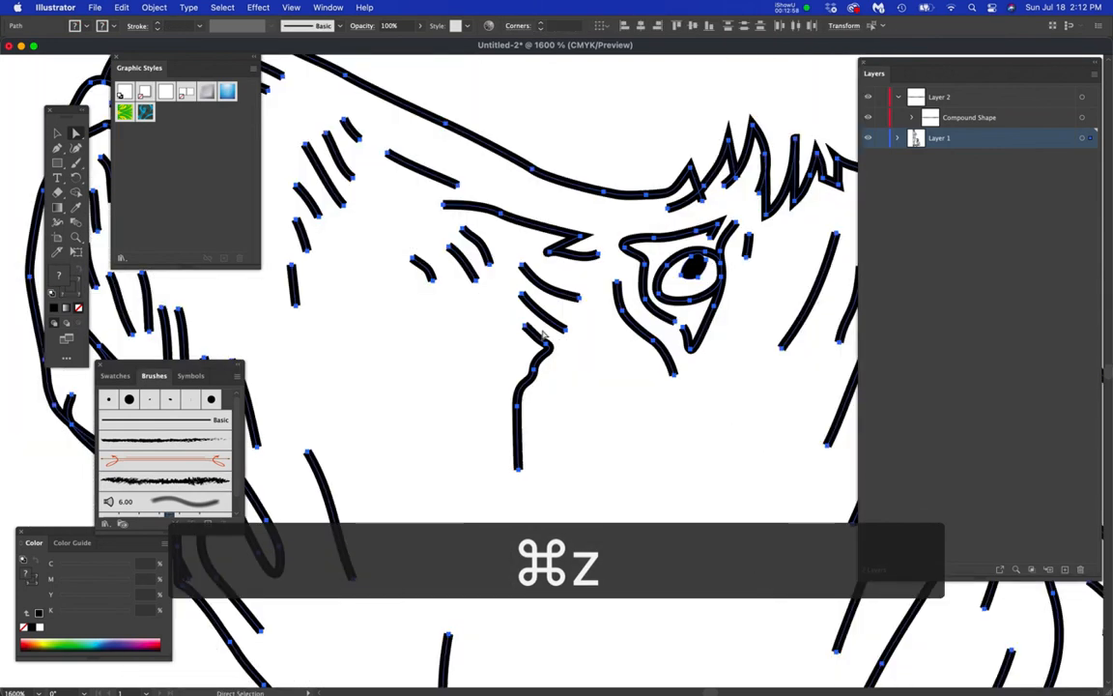
{"action": "key", "text": "super+shift+z"}
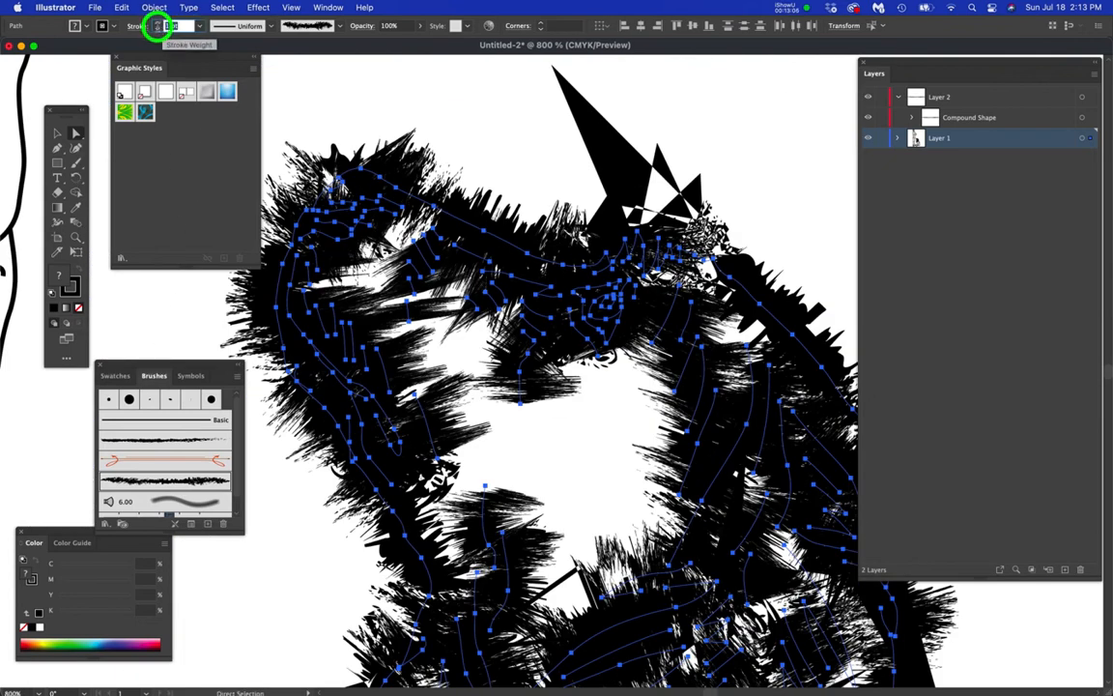
- Thin the dog's Random-brush strokes to 0.05 pt and deselect
{"action": "left_click", "coordinate": [170, 25]}
{"action": "type", "text": ".05"}
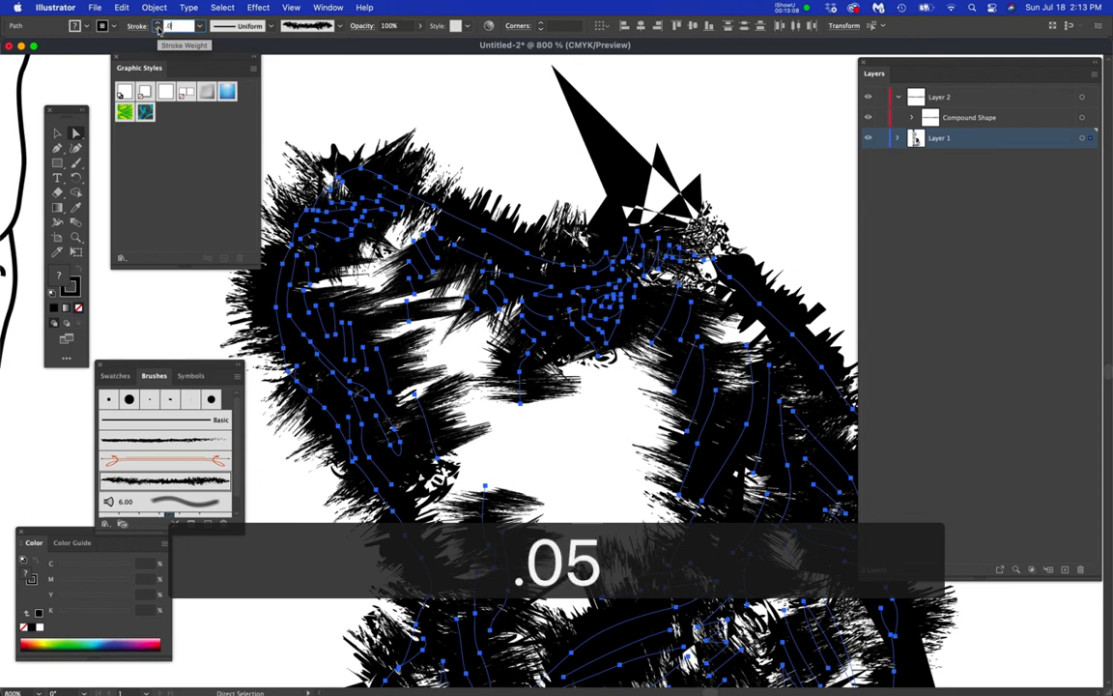
{"action": "key", "text": "Return"}
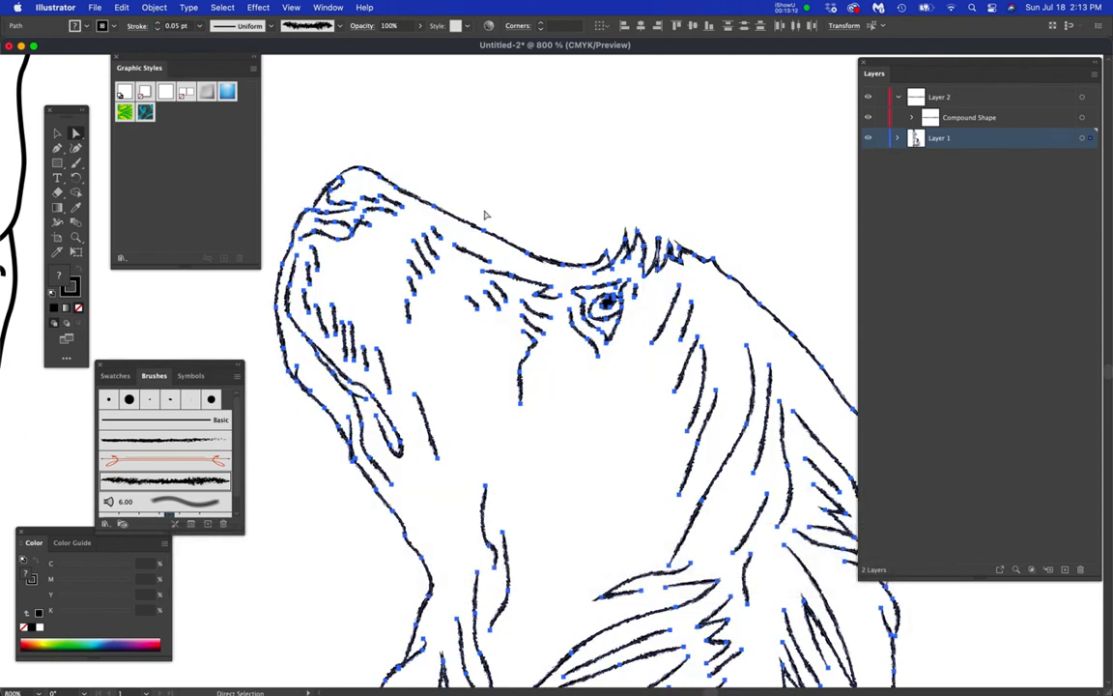
{"action": "left_click", "coordinate": [553, 240]}
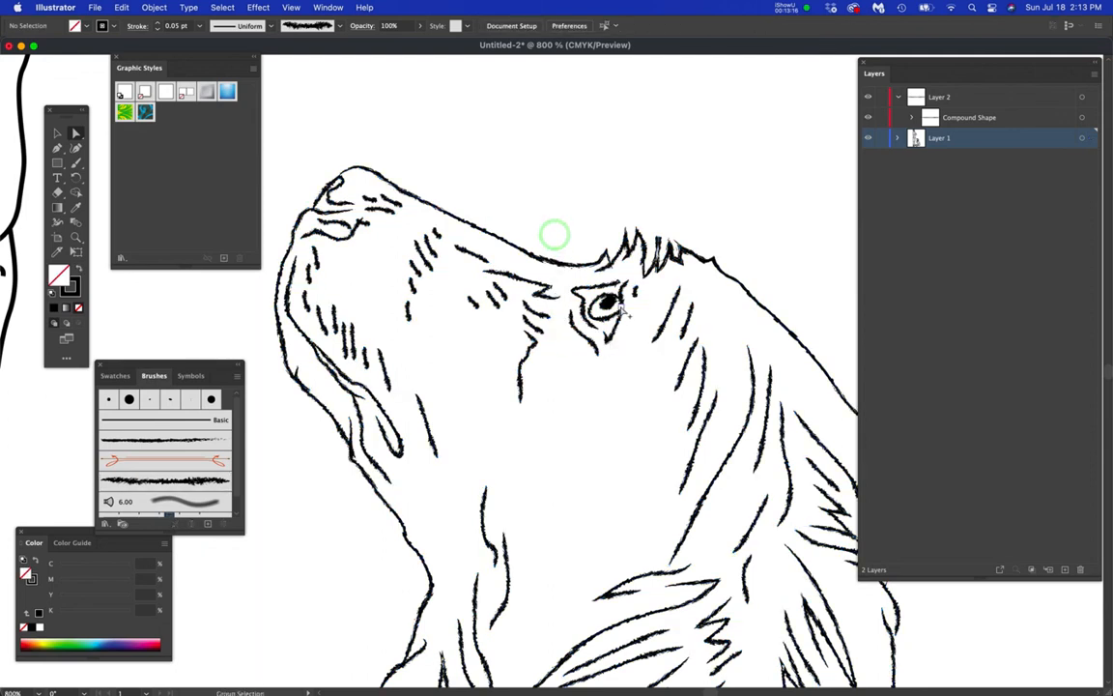
{"action": "scroll", "coordinate": [580, 309], "scroll_direction": "up", "scroll_amount": 5}
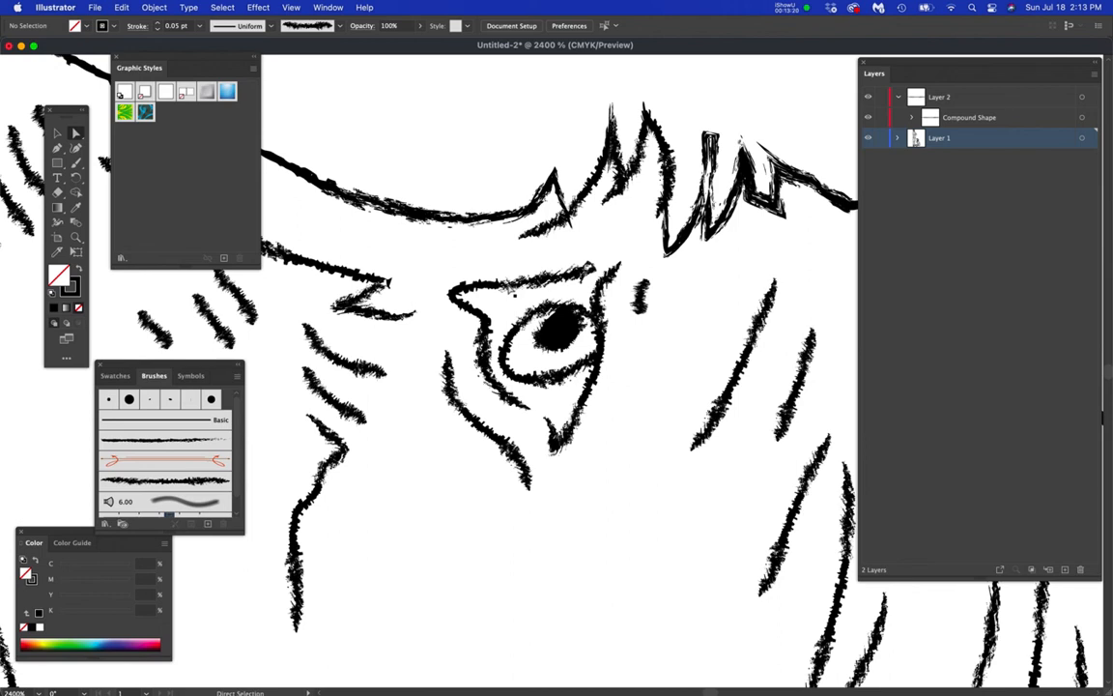
- Select the dog's eye outline and give it a plain Basic stroke
{"action": "key", "text": "a"}
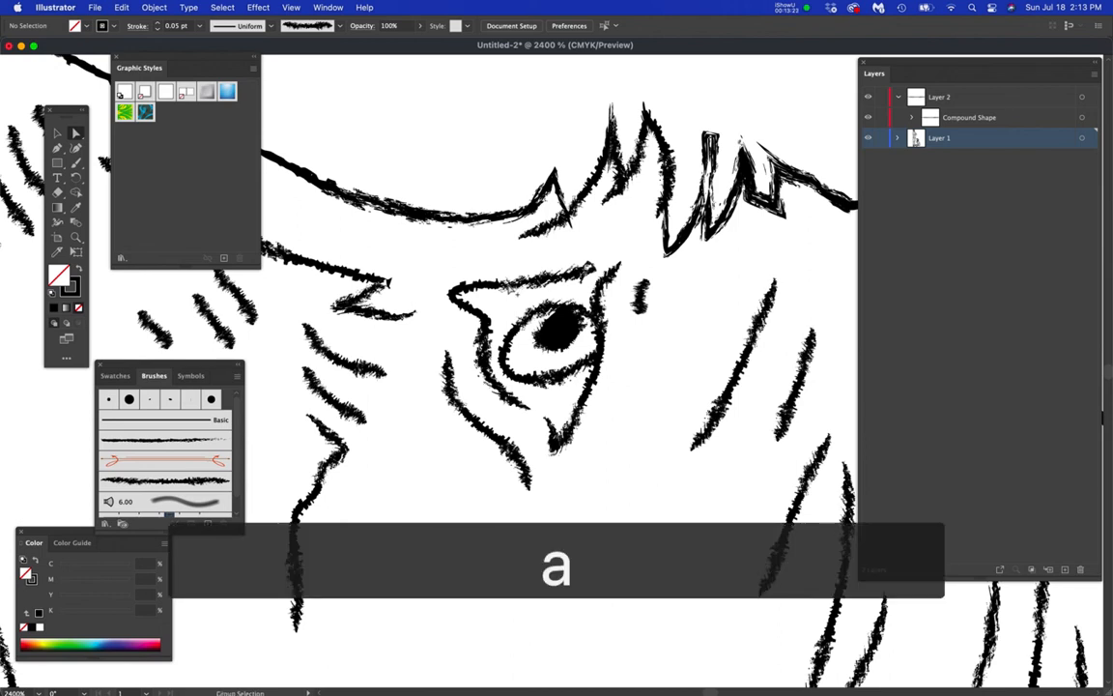
{"action": "key", "text": "v"}
{"action": "key", "text": "a"}
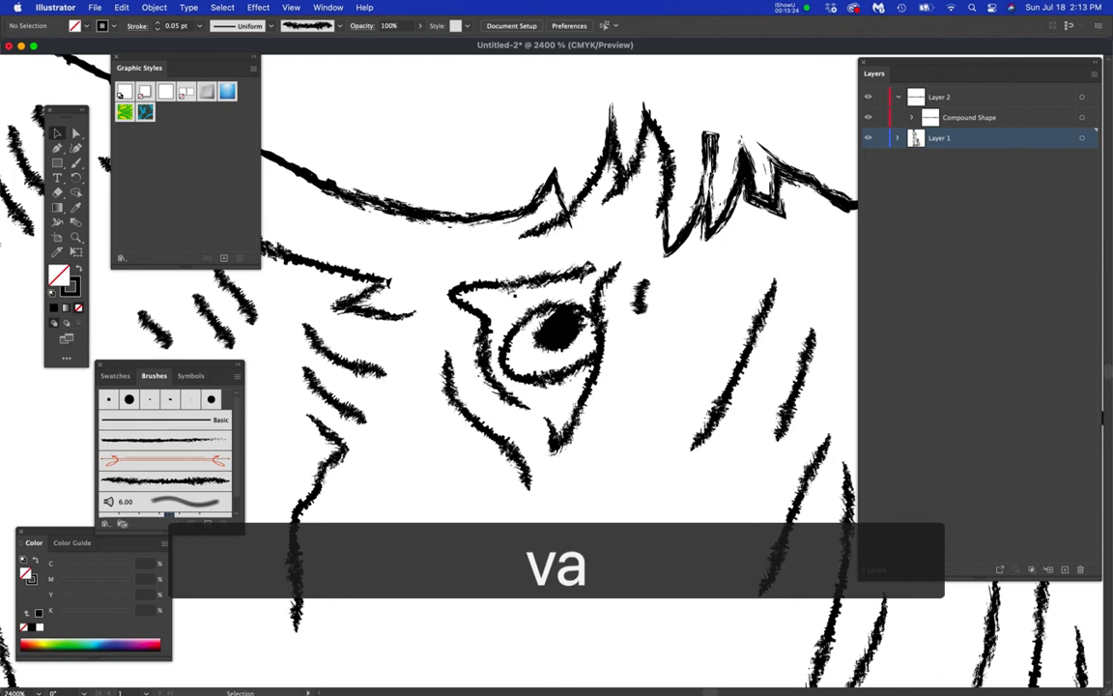
{"action": "key", "text": "v"}
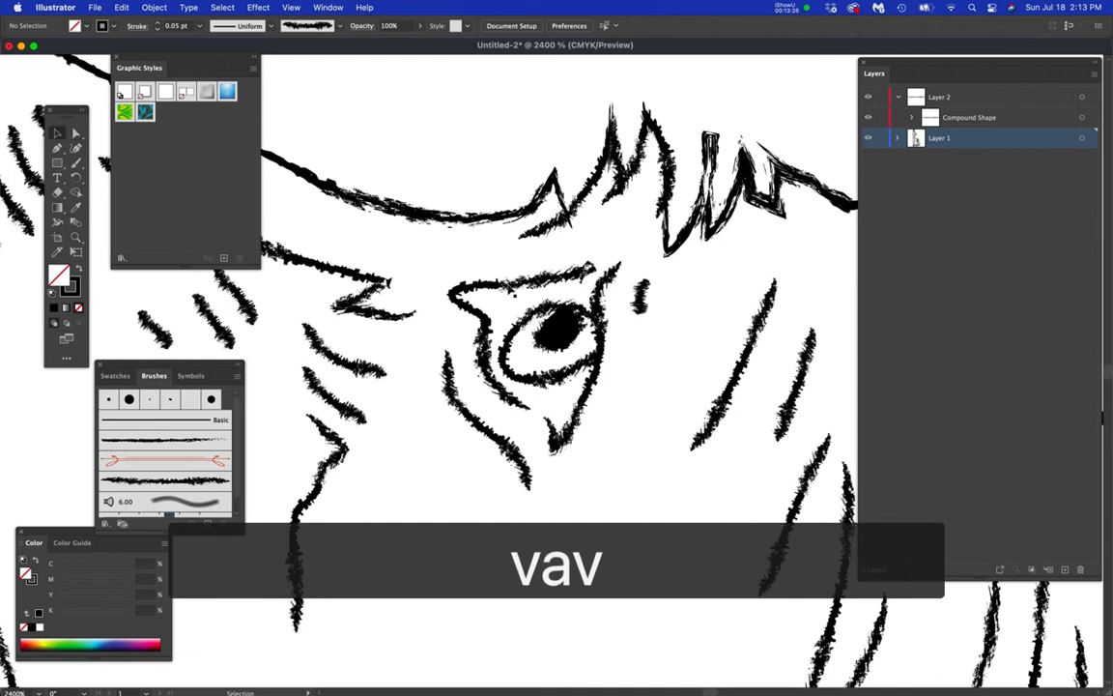
{"action": "left_click", "coordinate": [508, 286]}
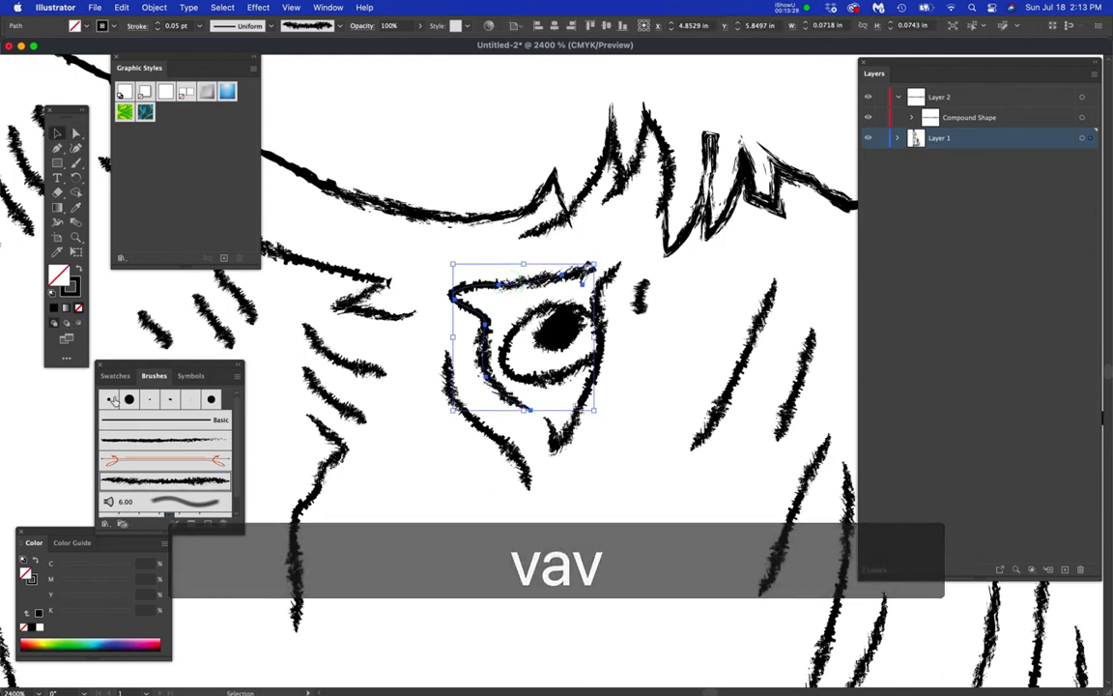
{"action": "left_click", "coordinate": [155, 421]}
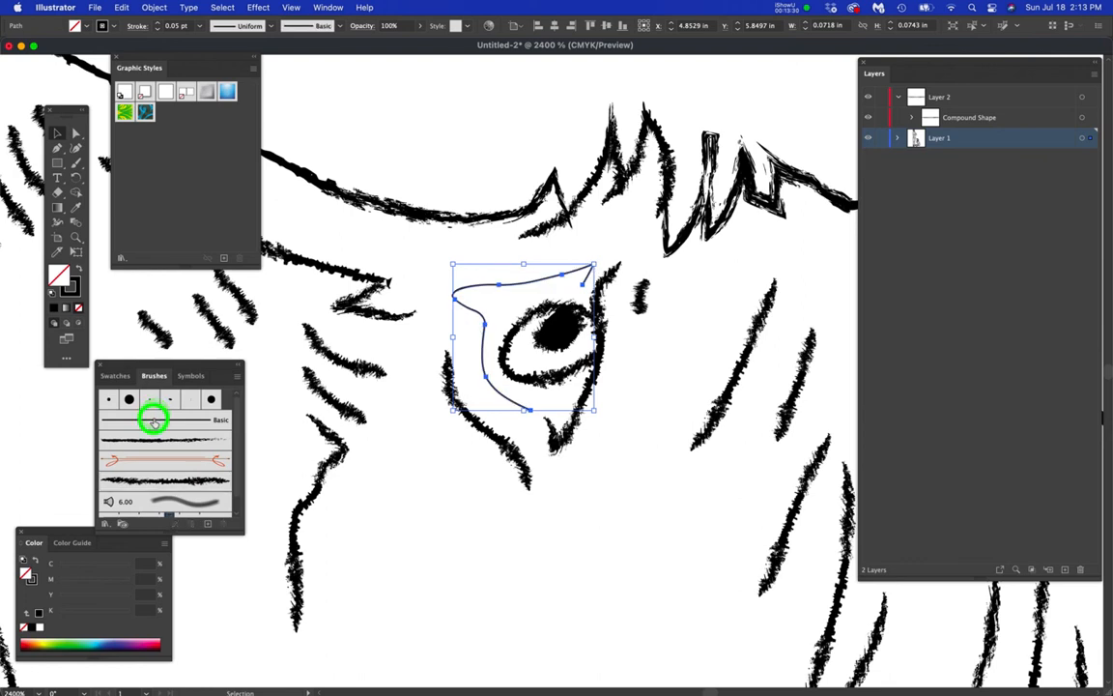
- Set the eye stroke to 1 pt, then 0.25 pt from the presets, and deselect
{"action": "left_click", "coordinate": [159, 23]}
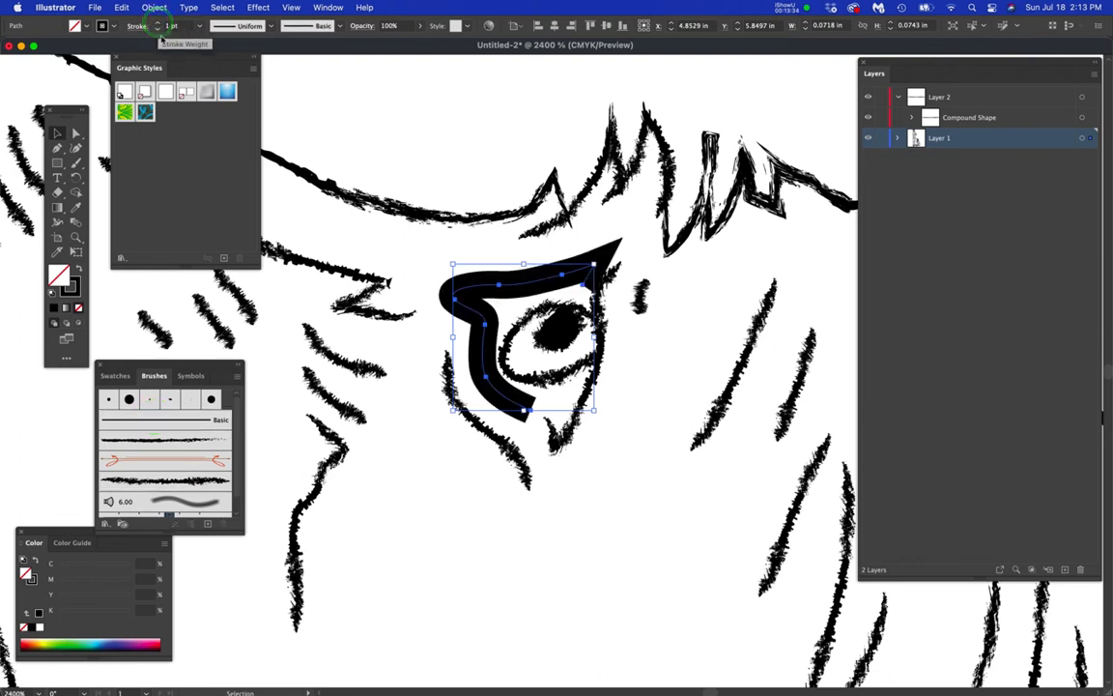
{"action": "left_click", "coordinate": [198, 25]}
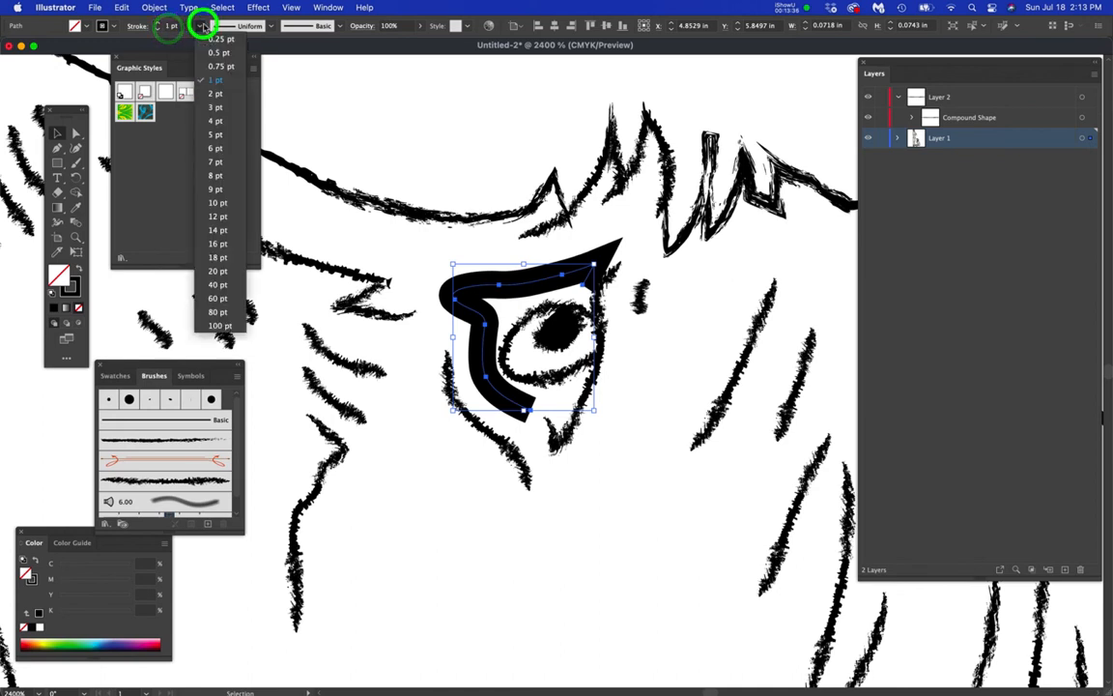
{"action": "left_click", "coordinate": [218, 38]}
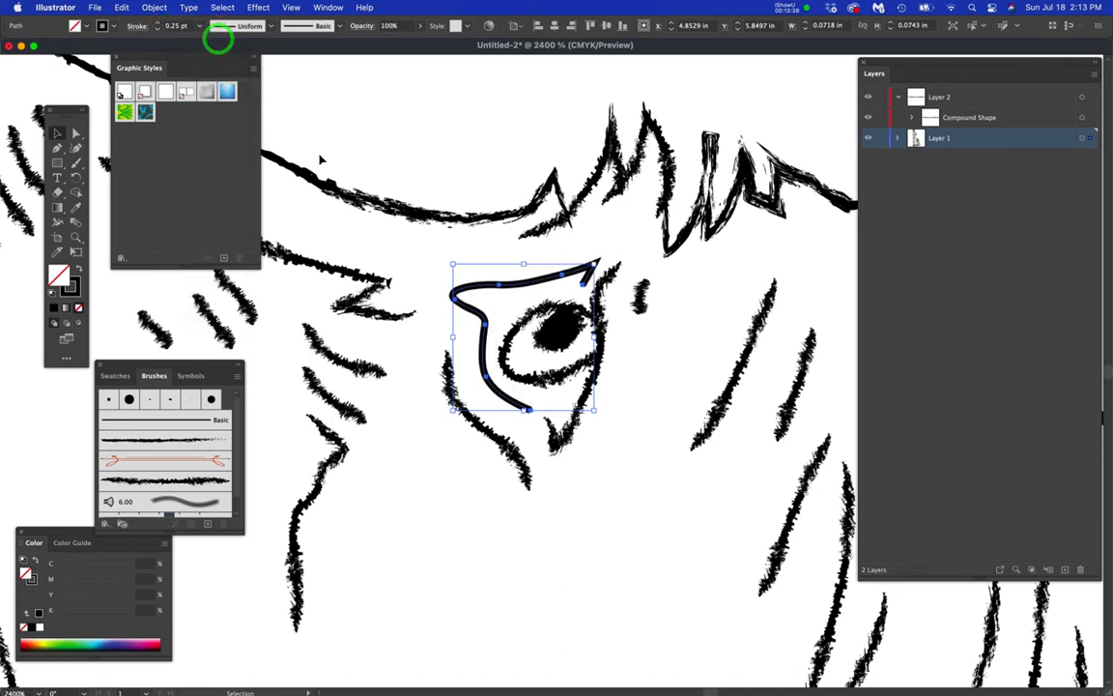
{"action": "key", "text": "super+minus"}
{"action": "left_click", "coordinate": [369, 152]}
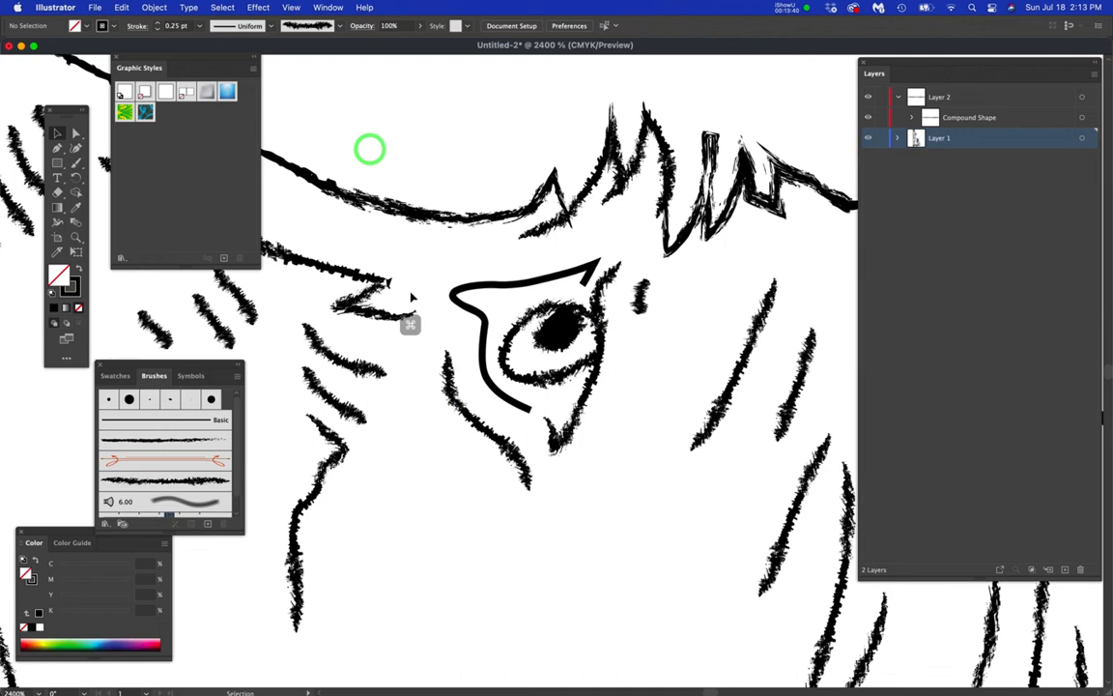
{"action": "key", "text": "super+minus"}
{"action": "key", "text": "super+minus"}
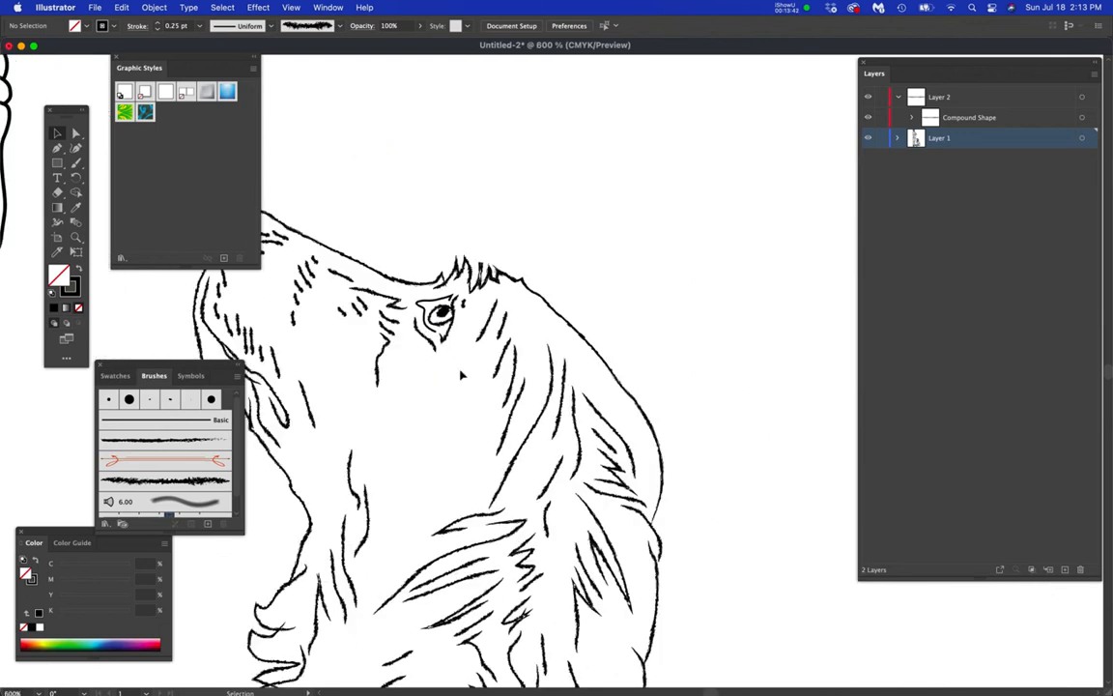
- Zoom and pan to inspect the dog's fur strokes, then move the Brushes panel higher
{"action": "key", "text": "super+equal"}
{"action": "mouse_move", "coordinate": [676, 229]}
{"action": "left_mouse_down"}
{"action": "mouse_move", "coordinate": [614, 290]}
{"action": "mouse_move", "coordinate": [624, 278]}
{"action": "left_mouse_up"}
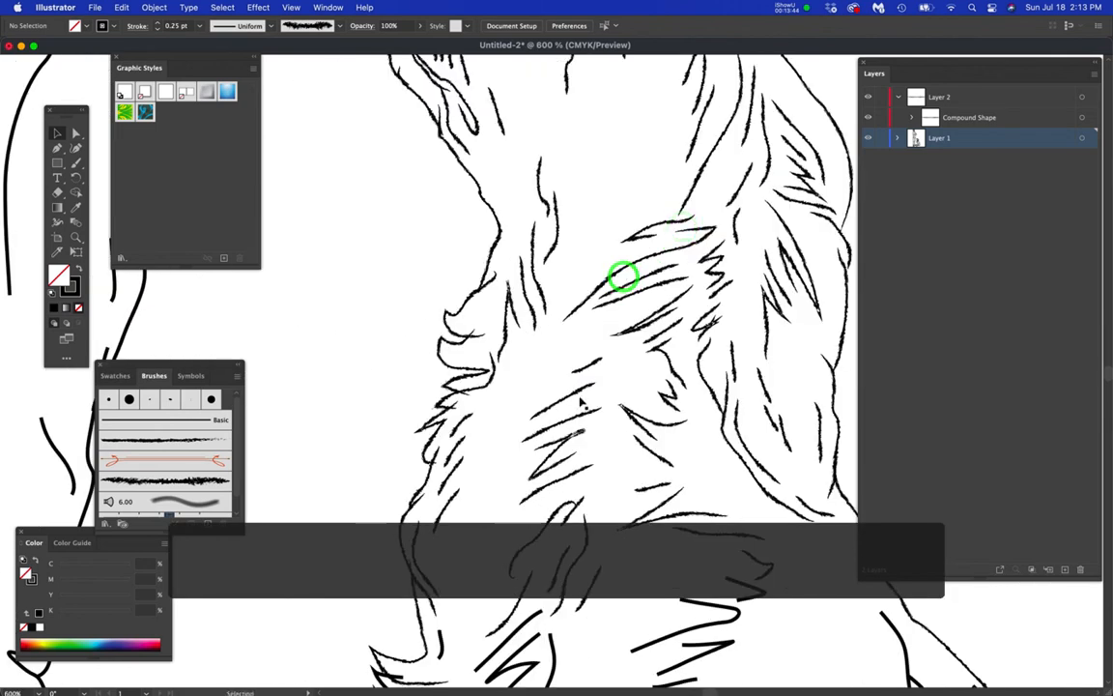
{"action": "key", "text": "super+equal"}
{"action": "key", "text": "super+equal"}
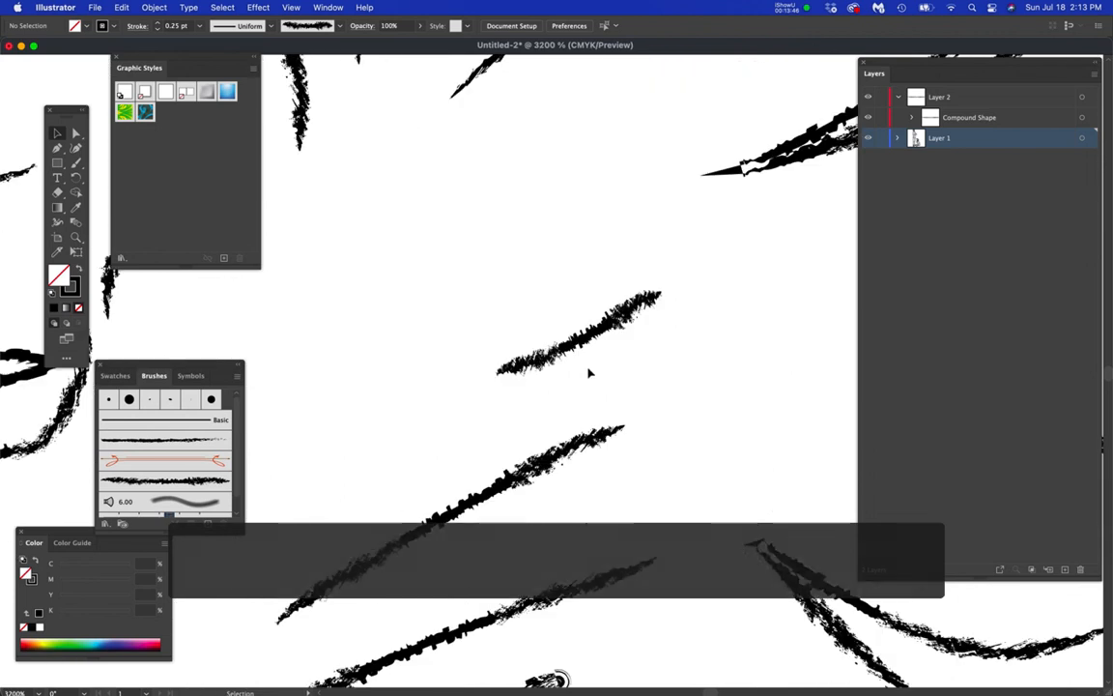
{"action": "key", "text": "super+minus"}
{"action": "key", "text": "super+minus"}
{"action": "key", "text": "super+minus"}
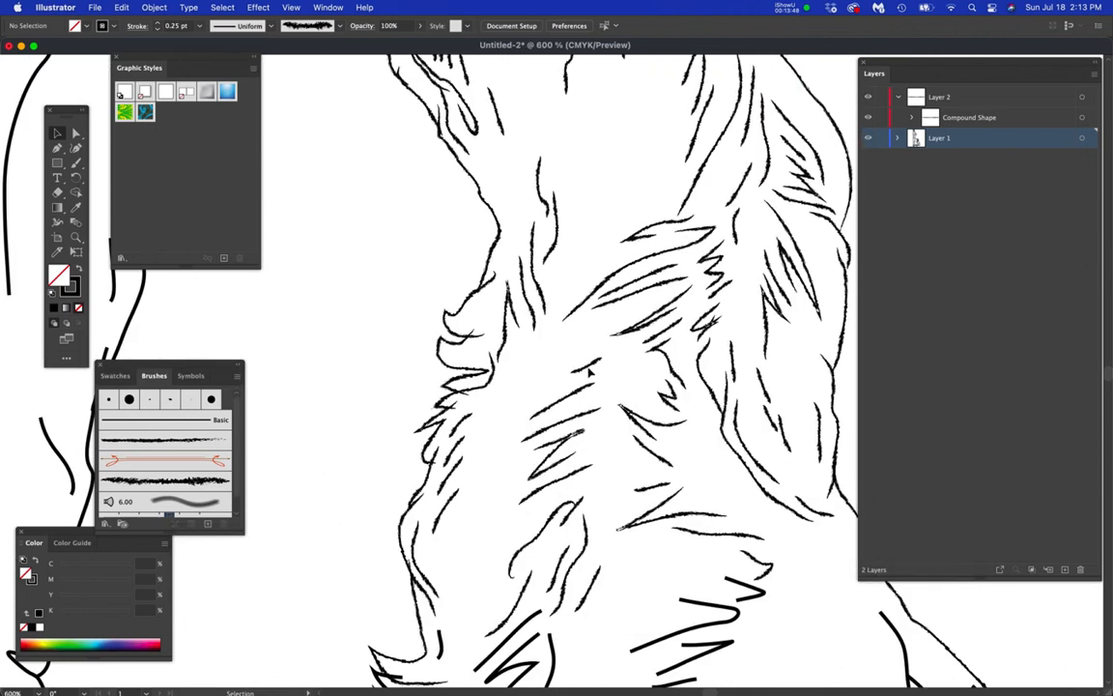
{"action": "key", "text": "super+minus"}
{"action": "key", "text": "super+minus"}
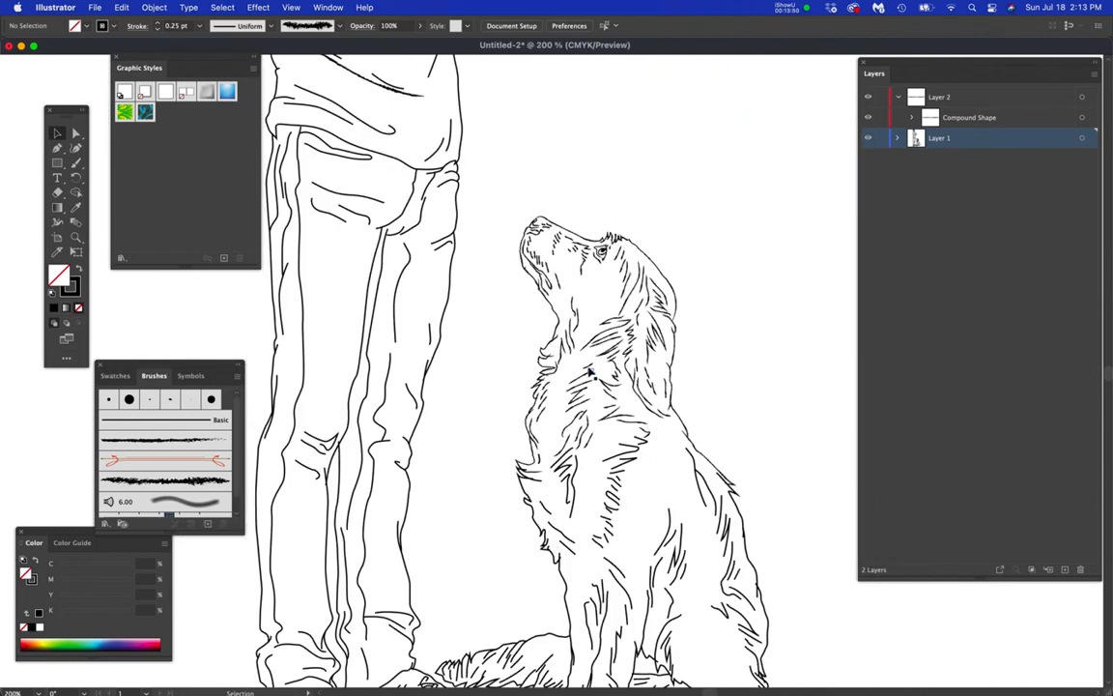
{"action": "key", "text": "super+equal"}
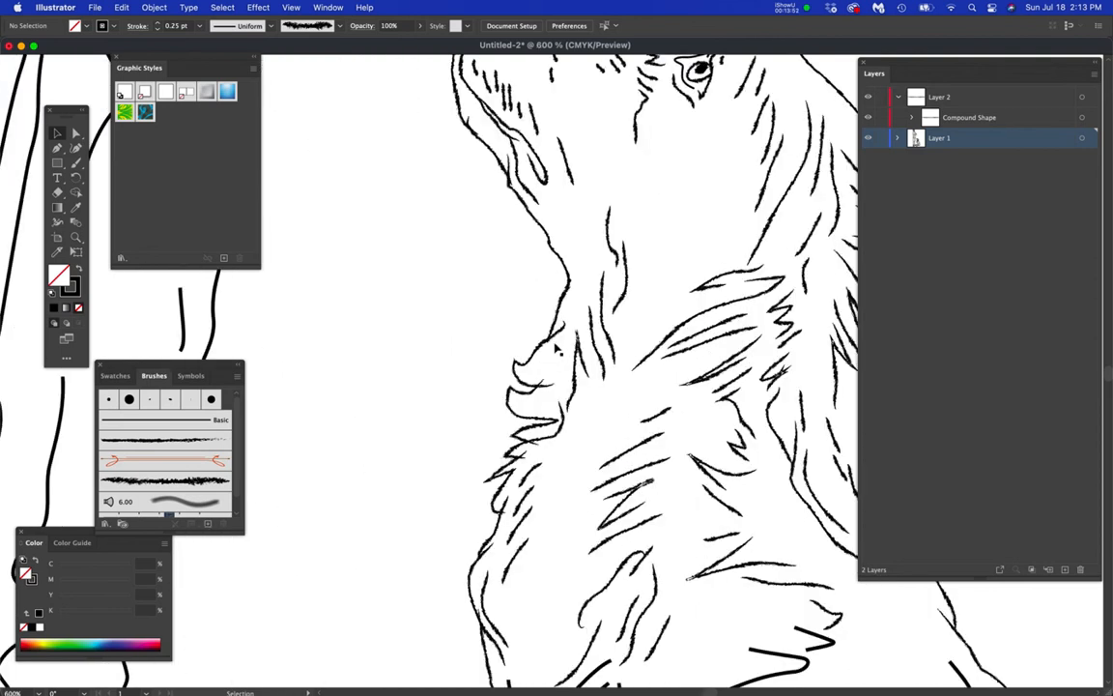
{"action": "key", "text": "super+equal"}
{"action": "key", "text": "super+equal"}
{"action": "key", "text": "super+equal"}
{"action": "key", "text": "super+equal"}
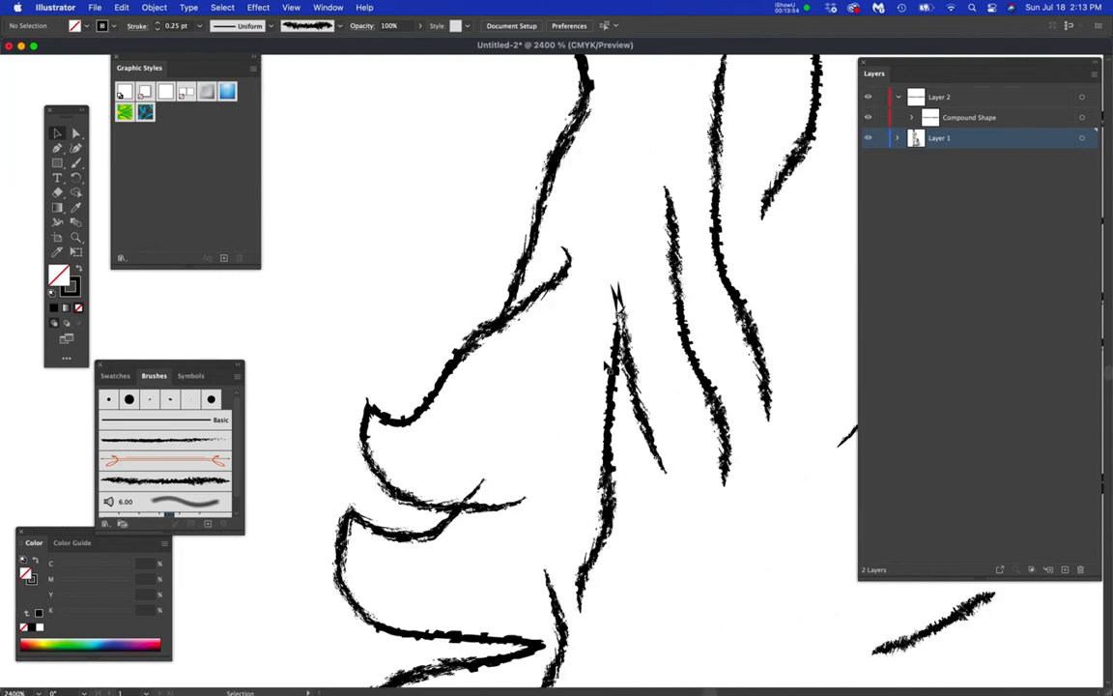
{"action": "key", "text": "super+minus"}
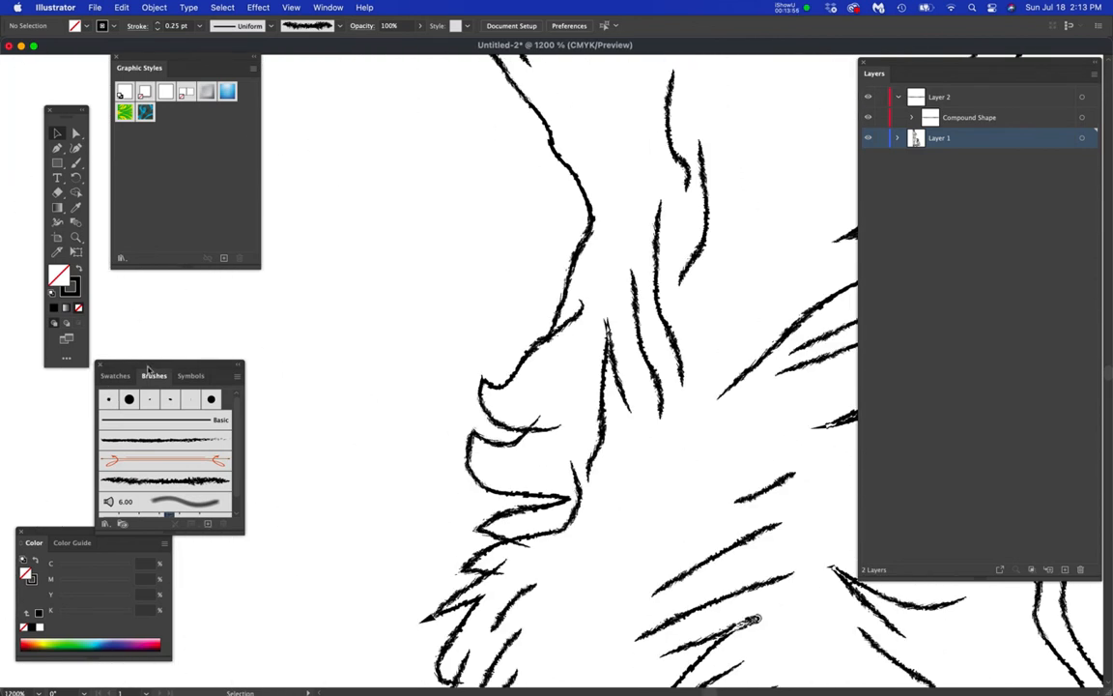
{"action": "left_click_drag", "start_coordinate": [148, 369], "coordinate": [365, 96]}
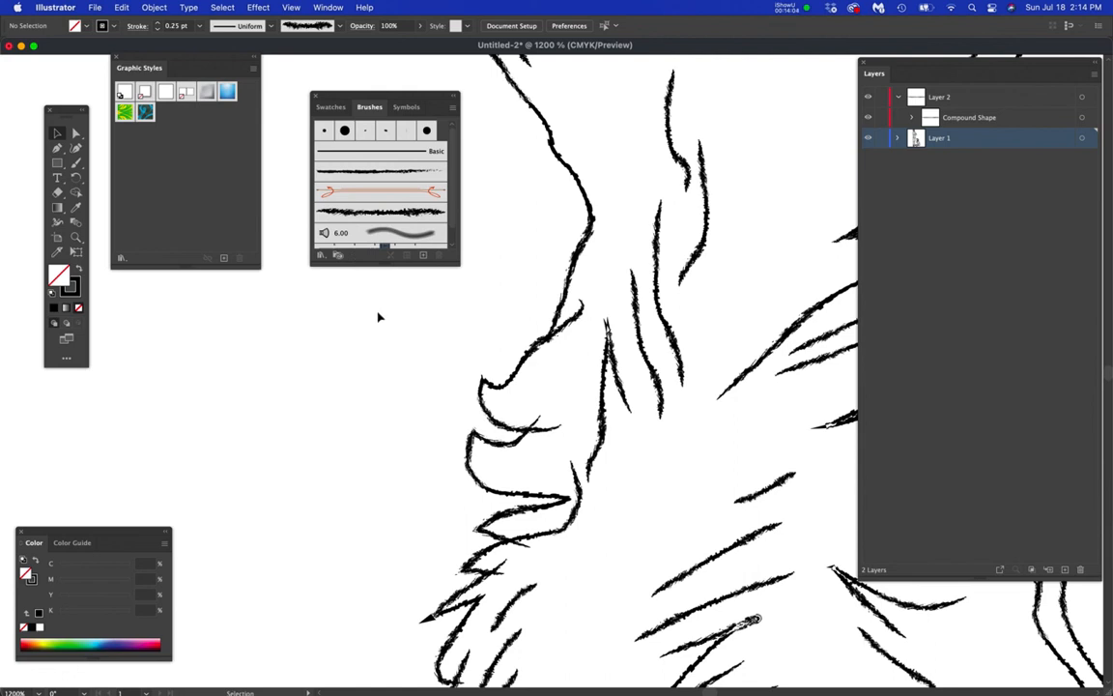
{"action": "mouse_move", "coordinate": [3, 348]}
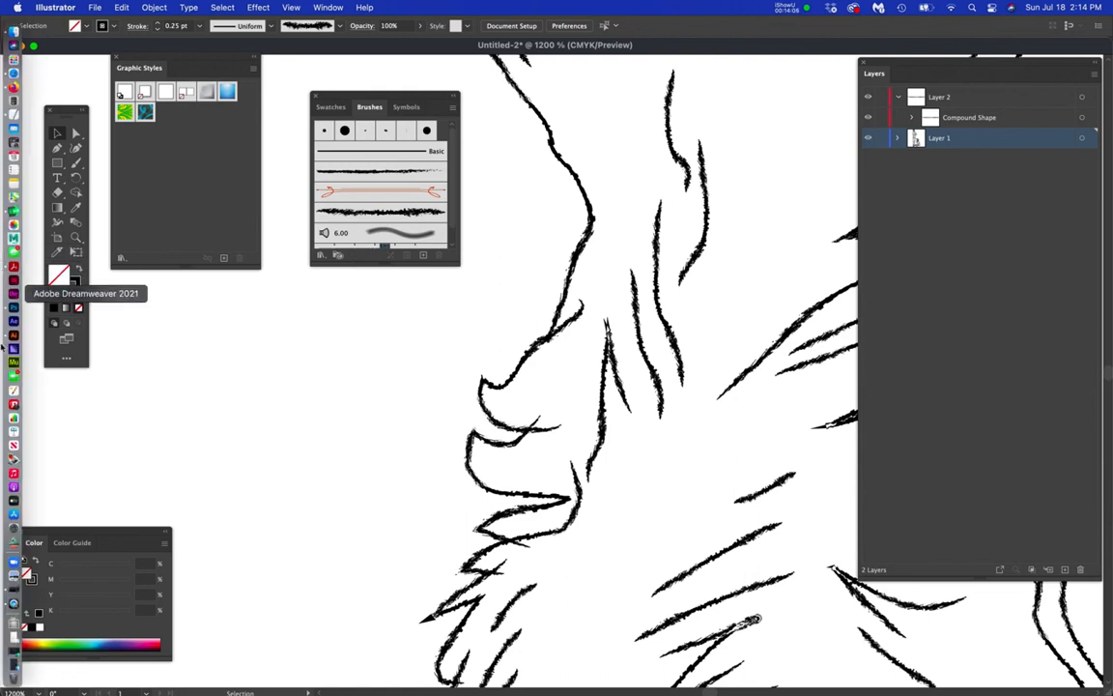
- In Photoshop, toggle Layer 1 copy 2 on and off and copy the bar's work path
{"action": "left_click", "coordinate": [13, 280]}
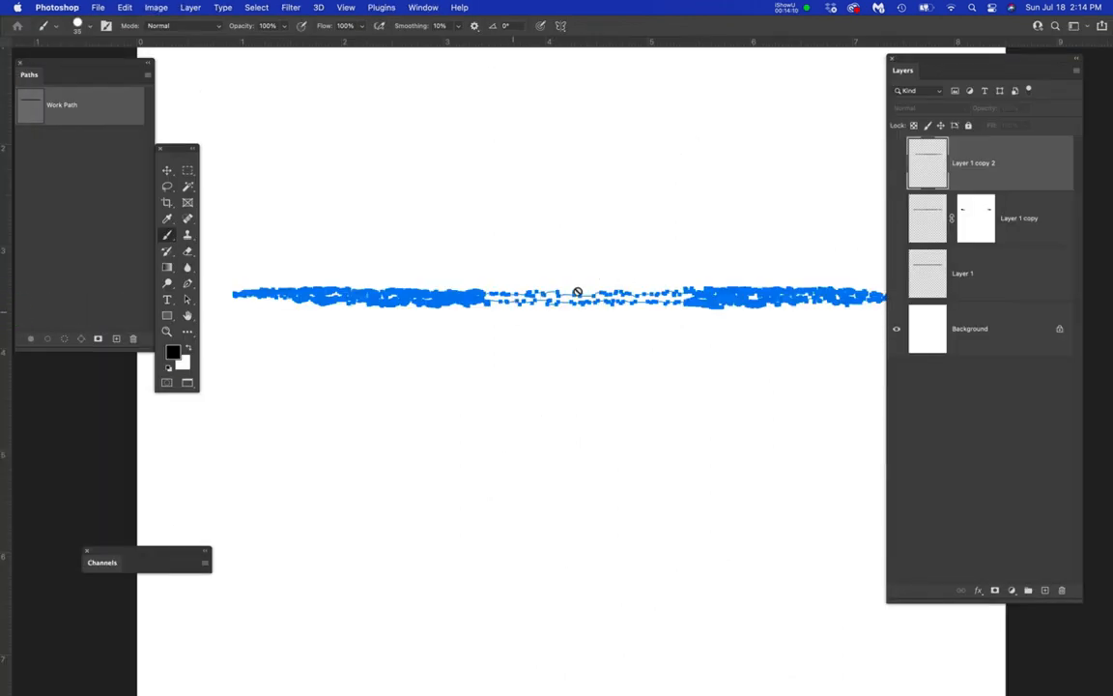
{"action": "left_click", "coordinate": [898, 164]}
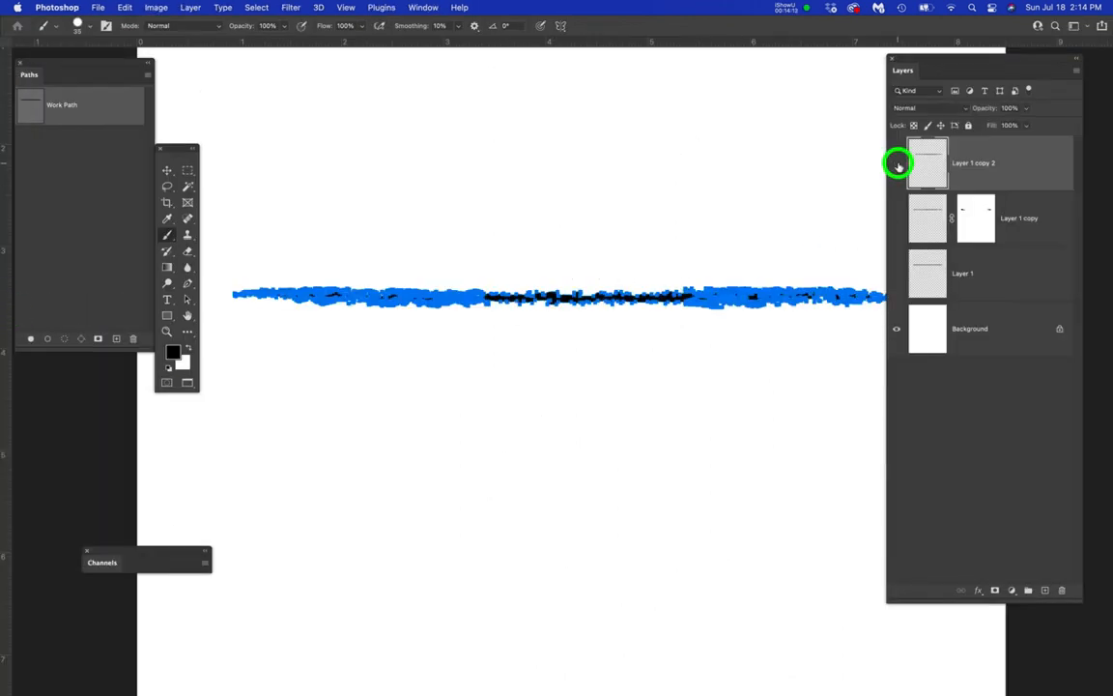
{"action": "left_click", "coordinate": [898, 164]}
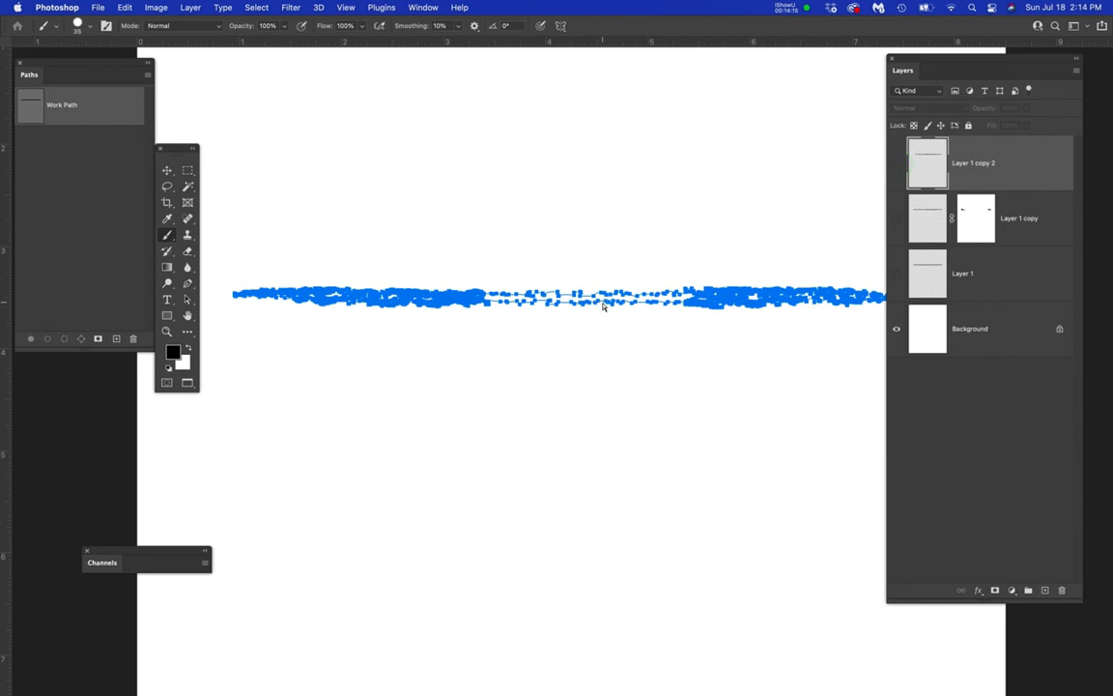
{"action": "key", "text": "super+c"}
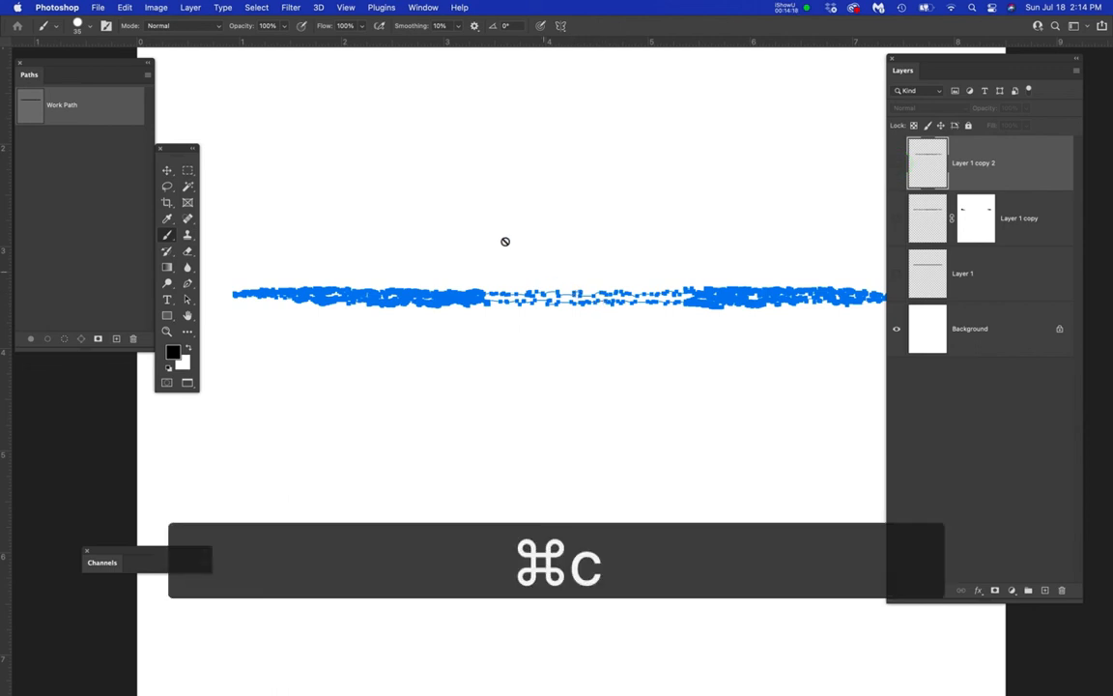
{"action": "mouse_move", "coordinate": [5, 126]}
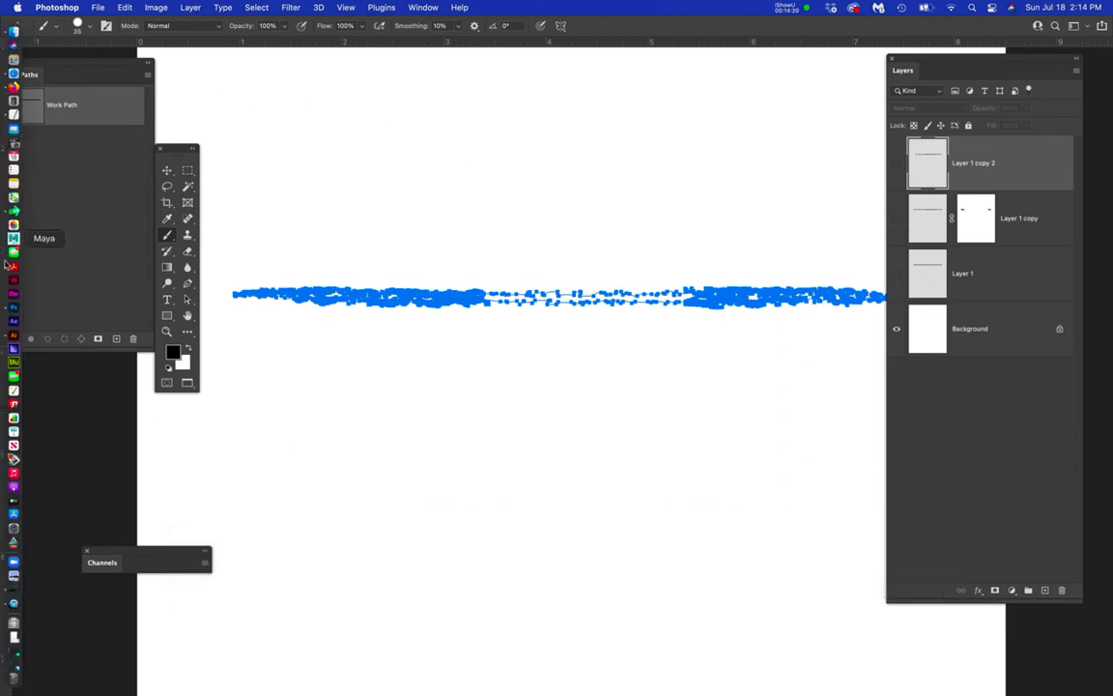
- Confirm Clipboard Handling keeps SVG code, PDF and AICB with Preserve Paths, and accept
{"action": "left_click", "coordinate": [12, 336]}
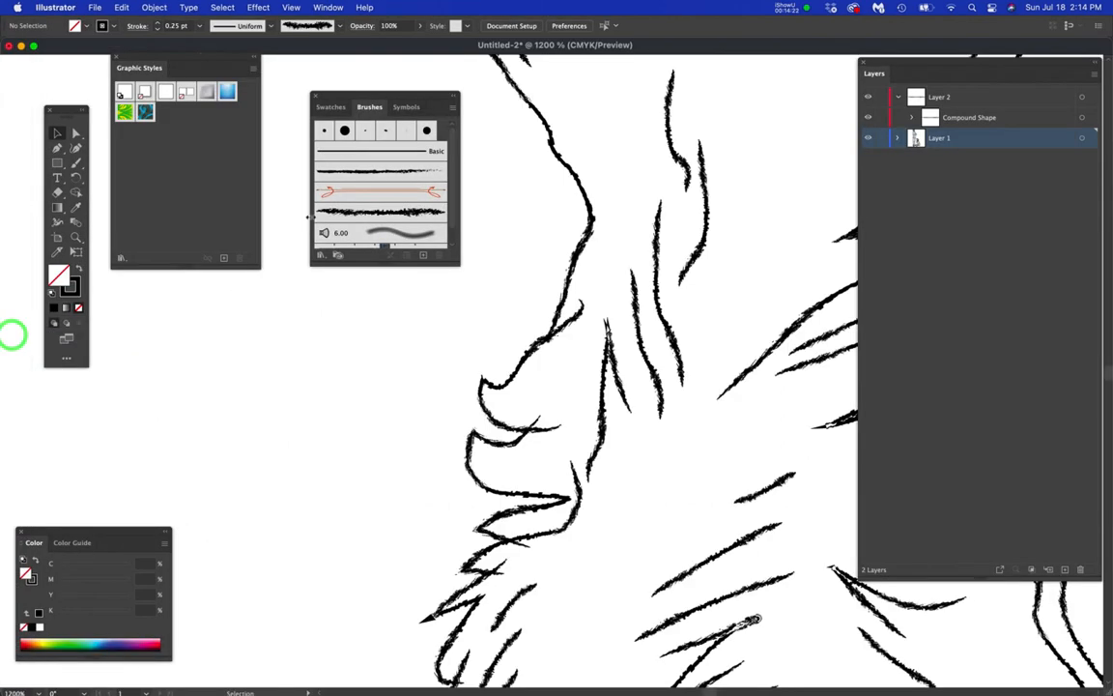
{"action": "left_click", "coordinate": [55, 8]}
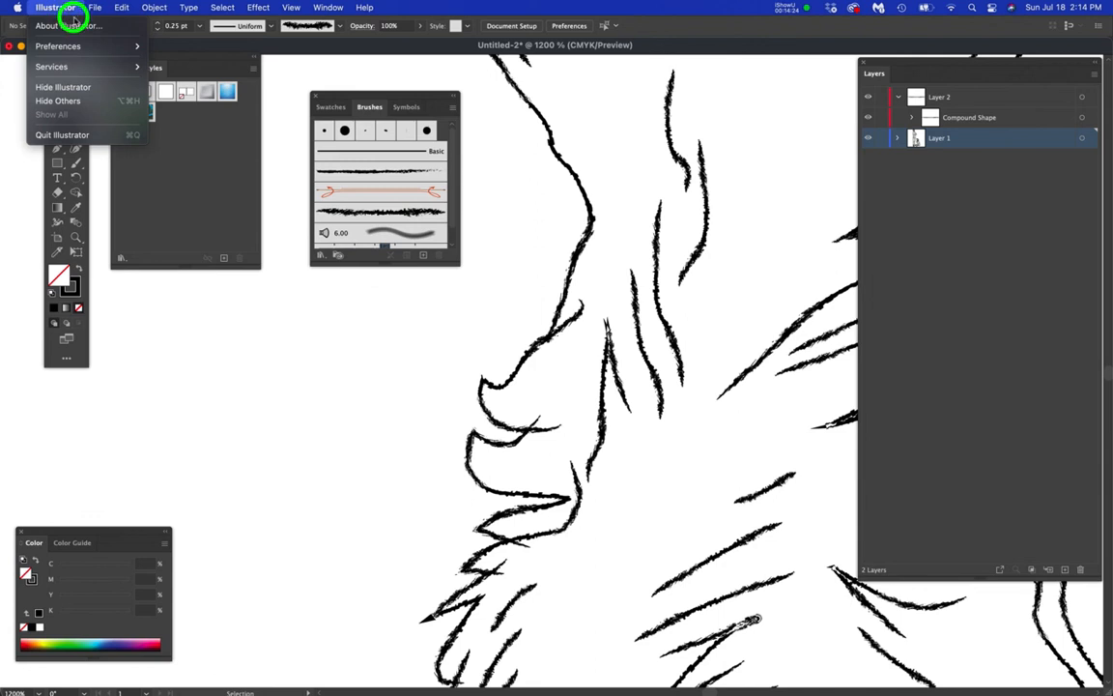
{"action": "mouse_move", "coordinate": [58, 46]}
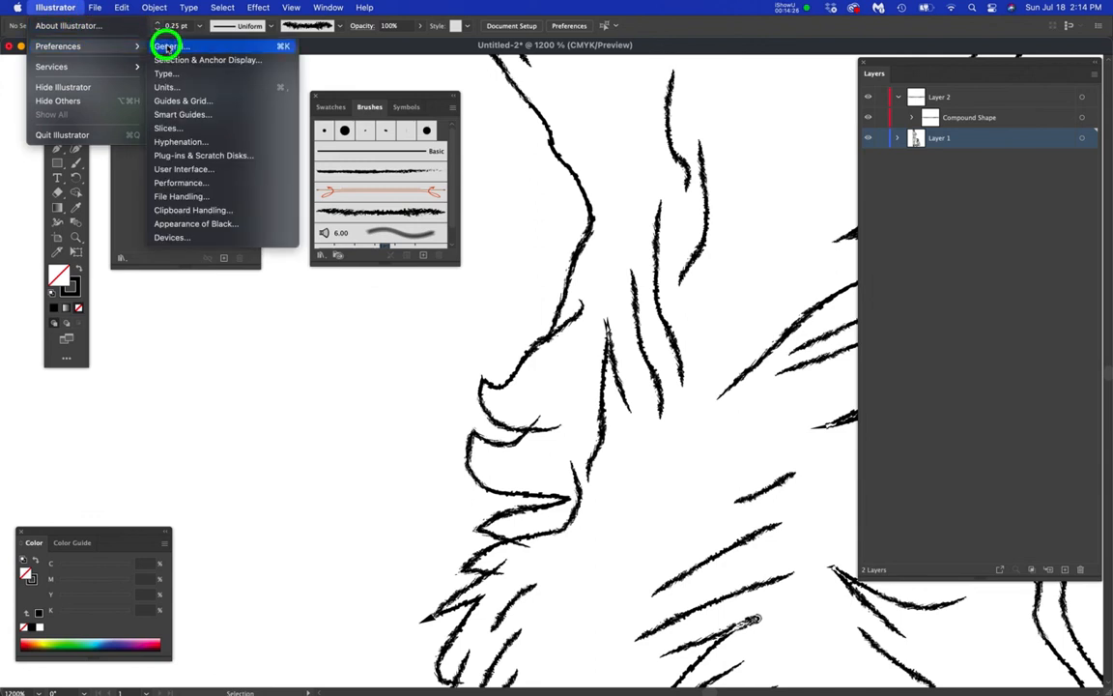
{"action": "left_click", "coordinate": [251, 210]}
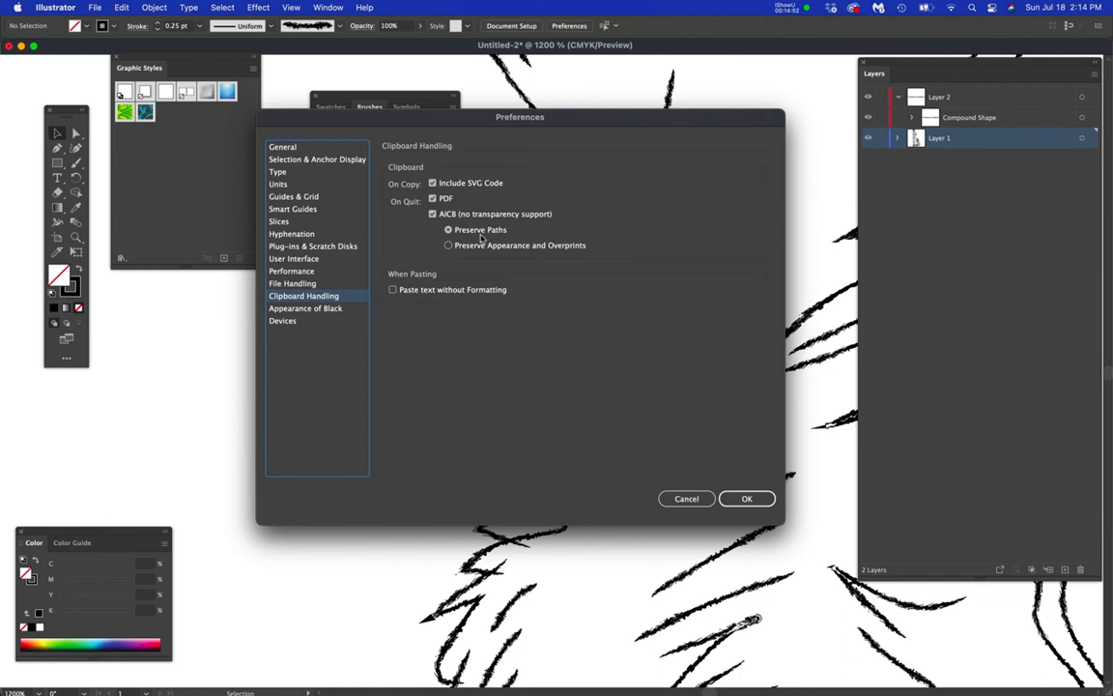
{"action": "left_click", "coordinate": [747, 499]}
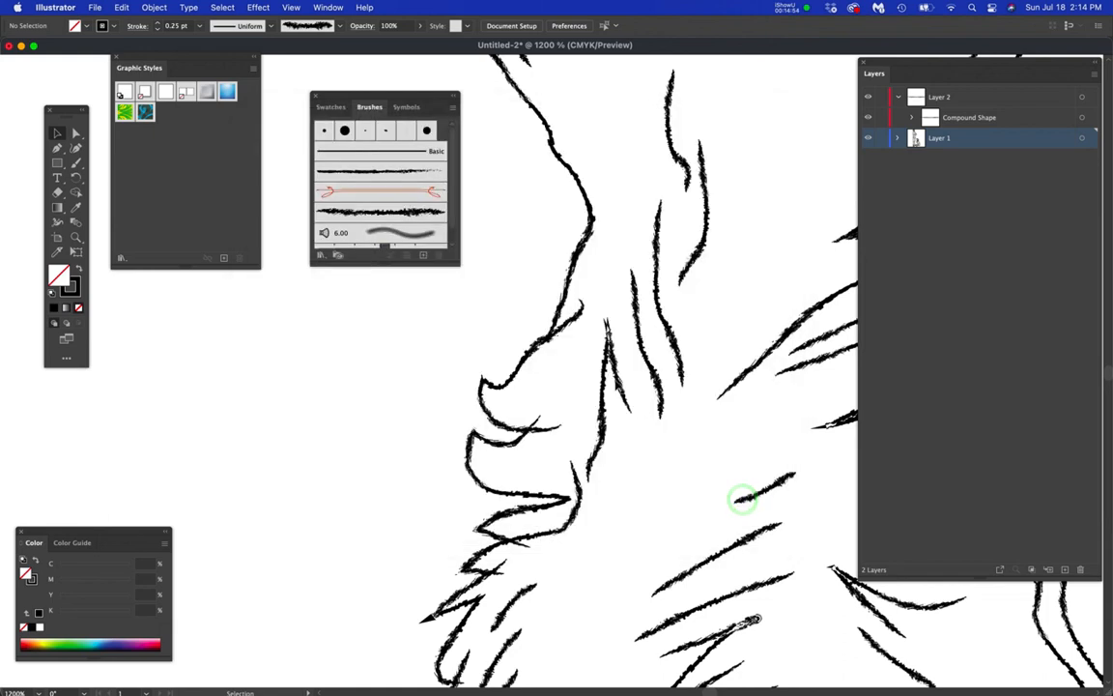